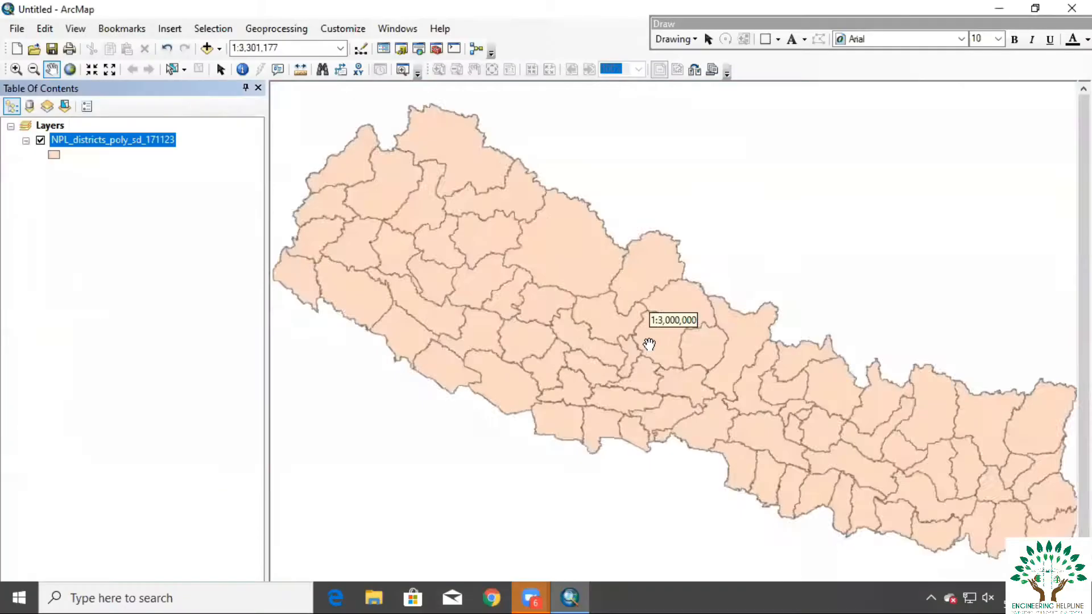
Step: Start adding data to the map and browse to the home folder Desktop\Free
scroll(648, 342, down, 2)
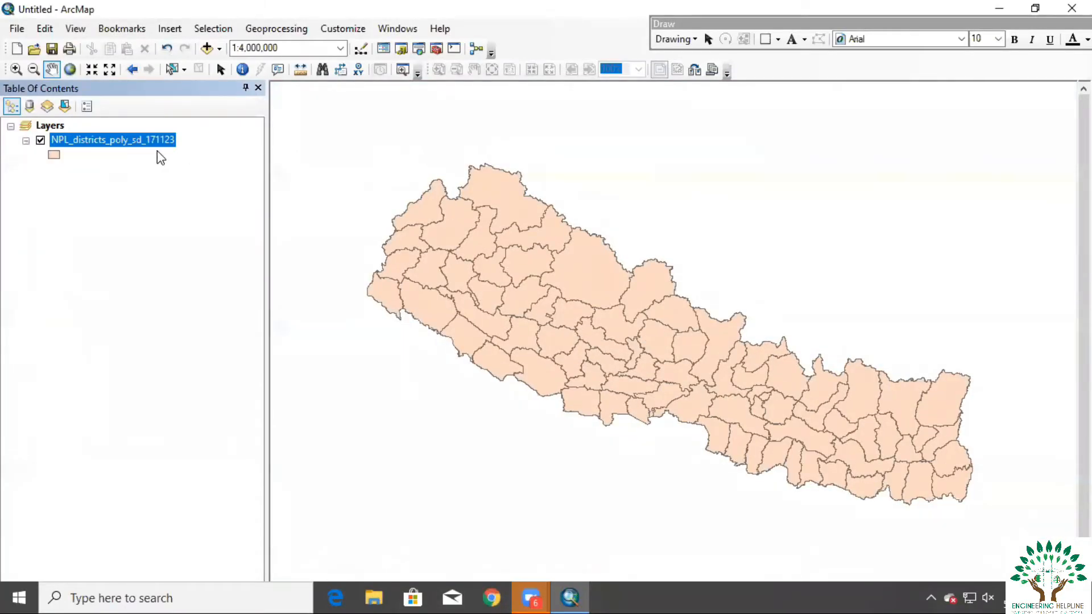
drag(669, 390, 601, 360)
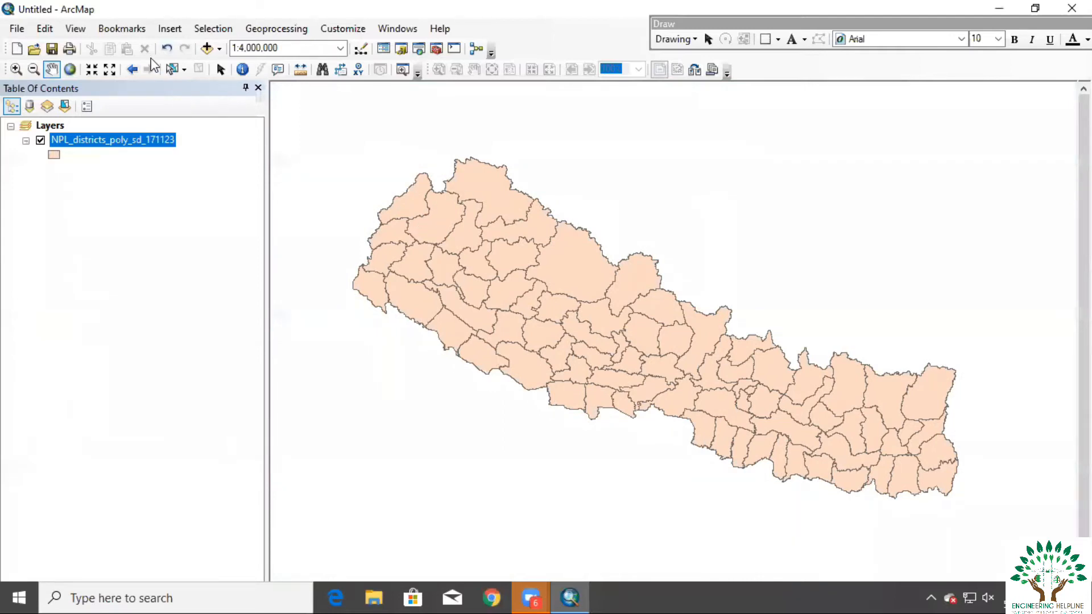
click(206, 48)
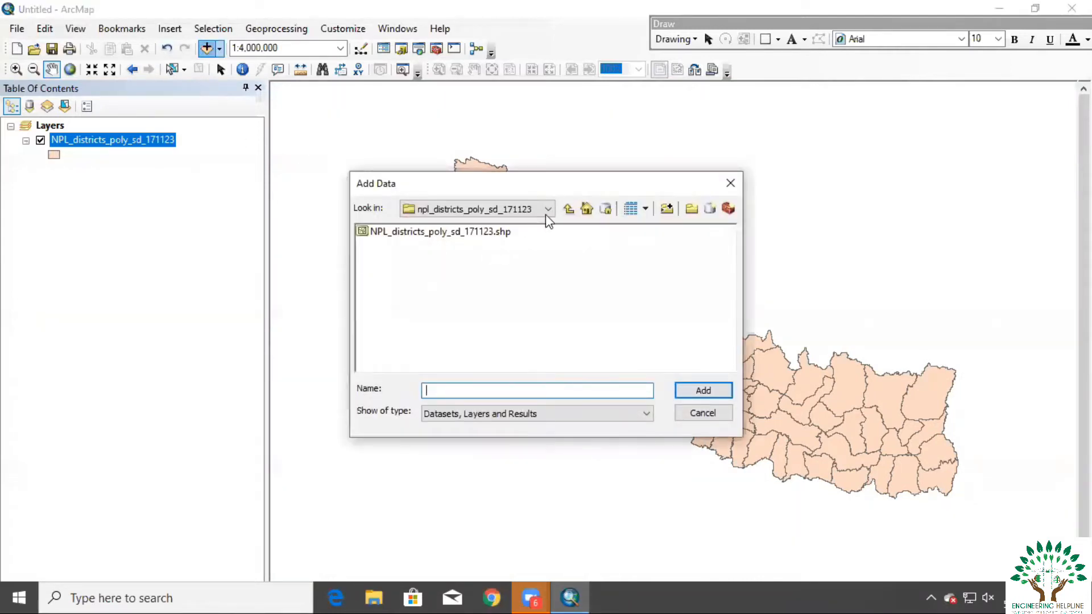
click(568, 211)
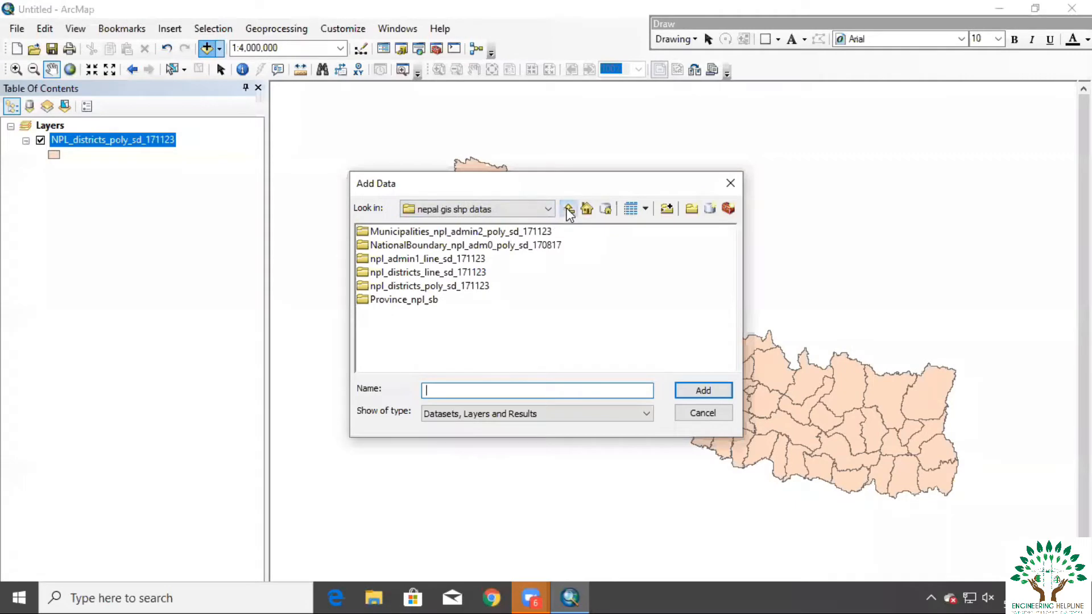
click(568, 209)
click(586, 209)
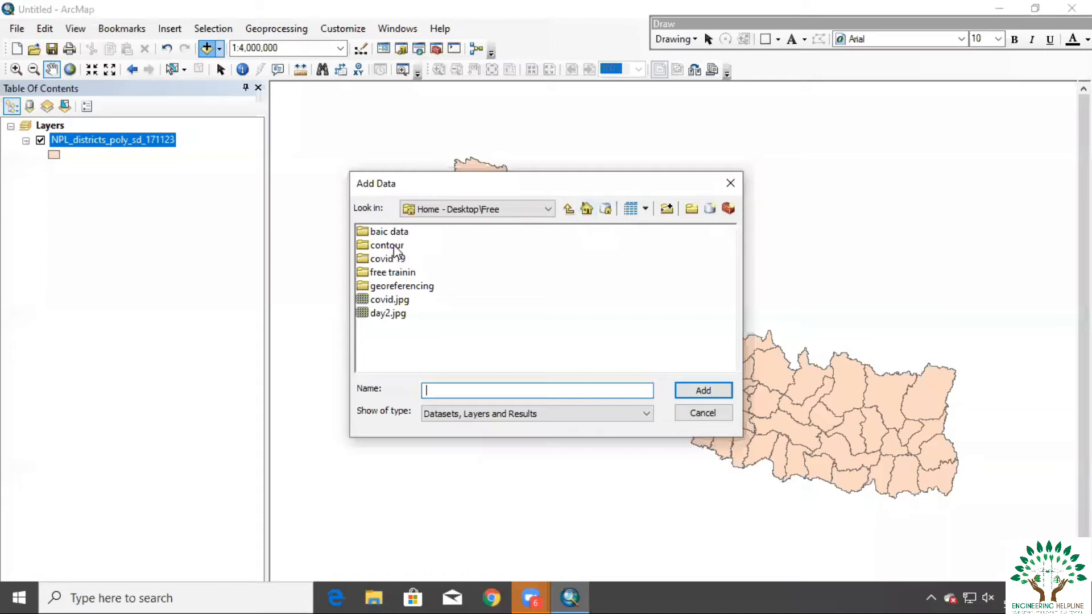
click(666, 209)
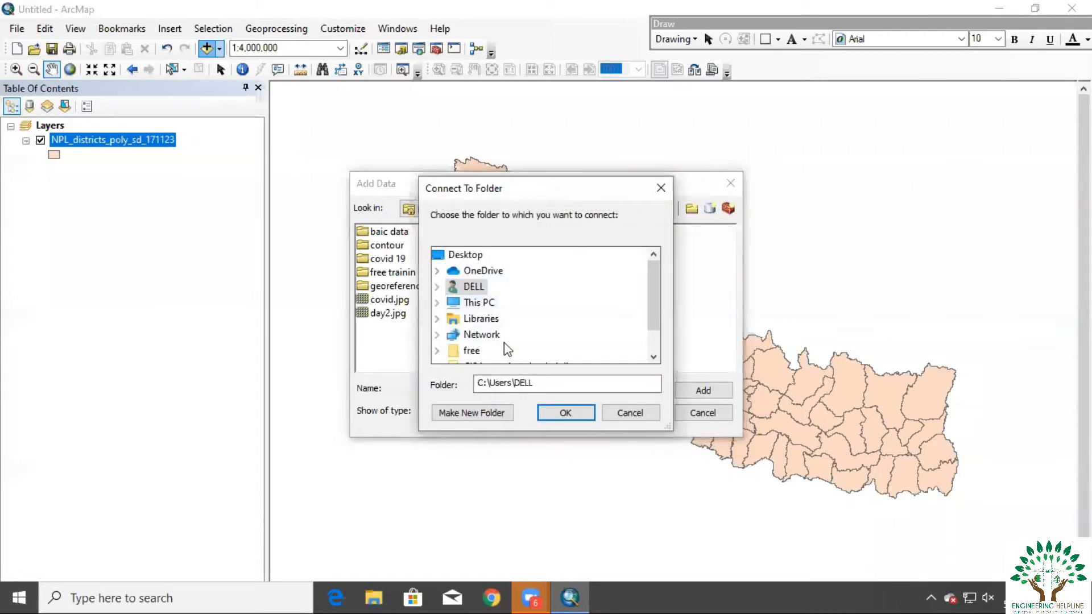
scroll(510, 347, down, 1)
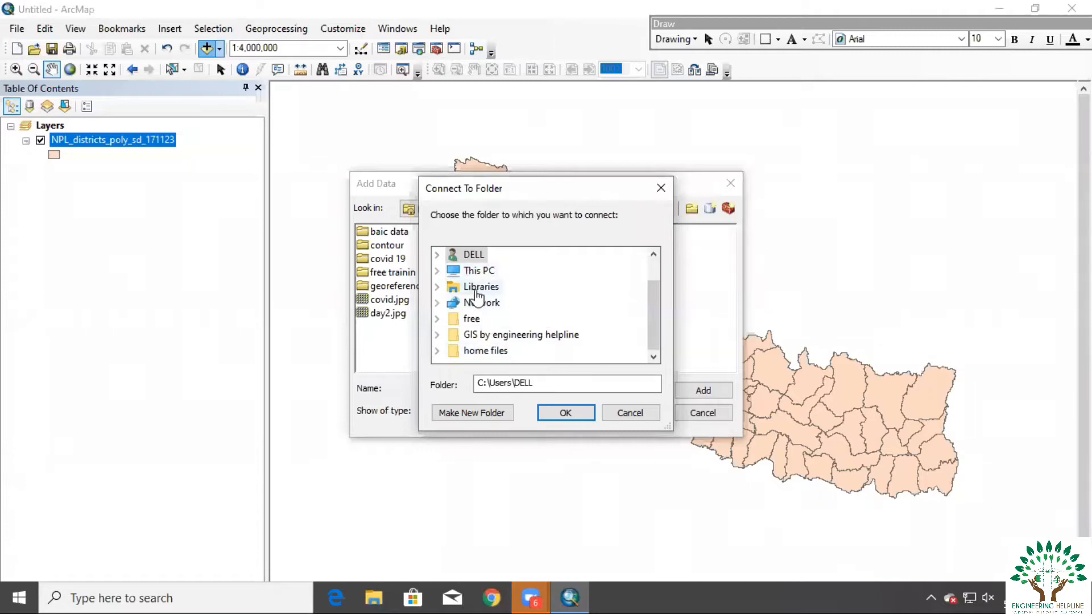
scroll(510, 332, up, 1)
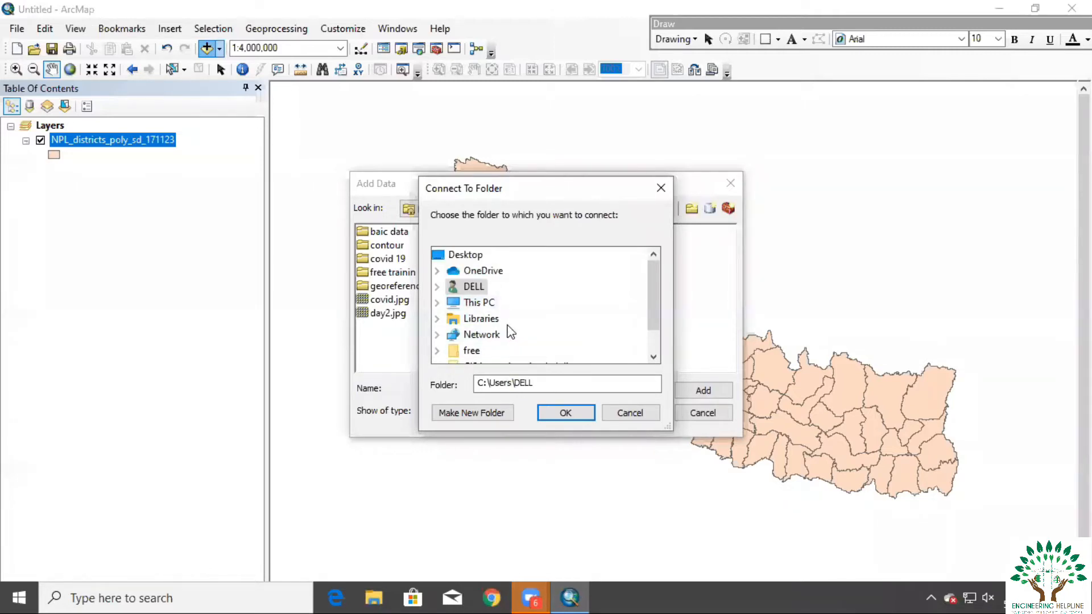
click(660, 188)
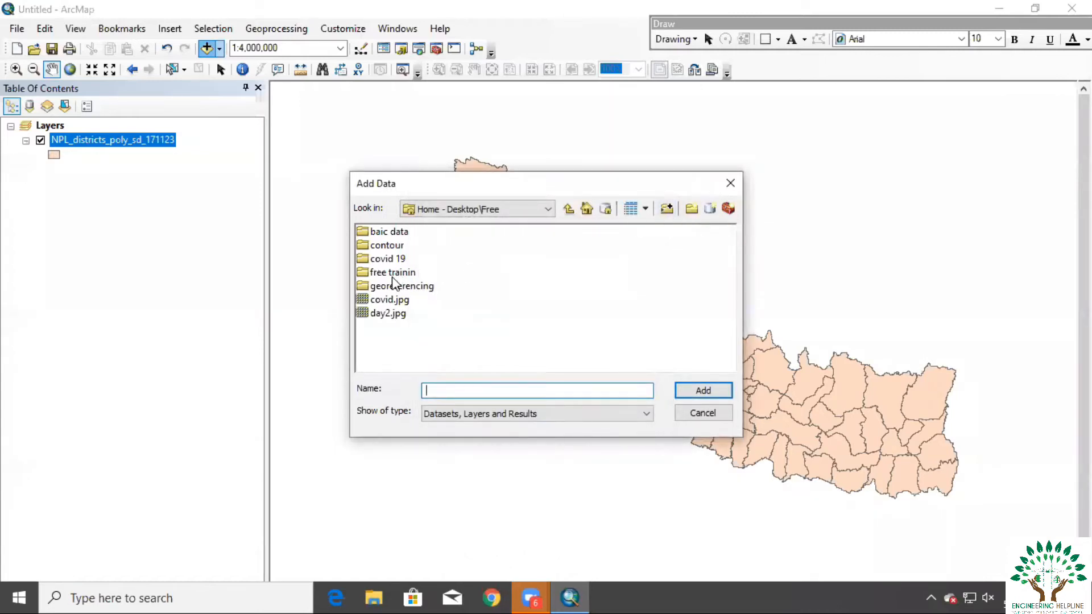
Step: Add the RAPTI$ sheet of rapti_river.xls from the contour folder to the map
double_click(391, 245)
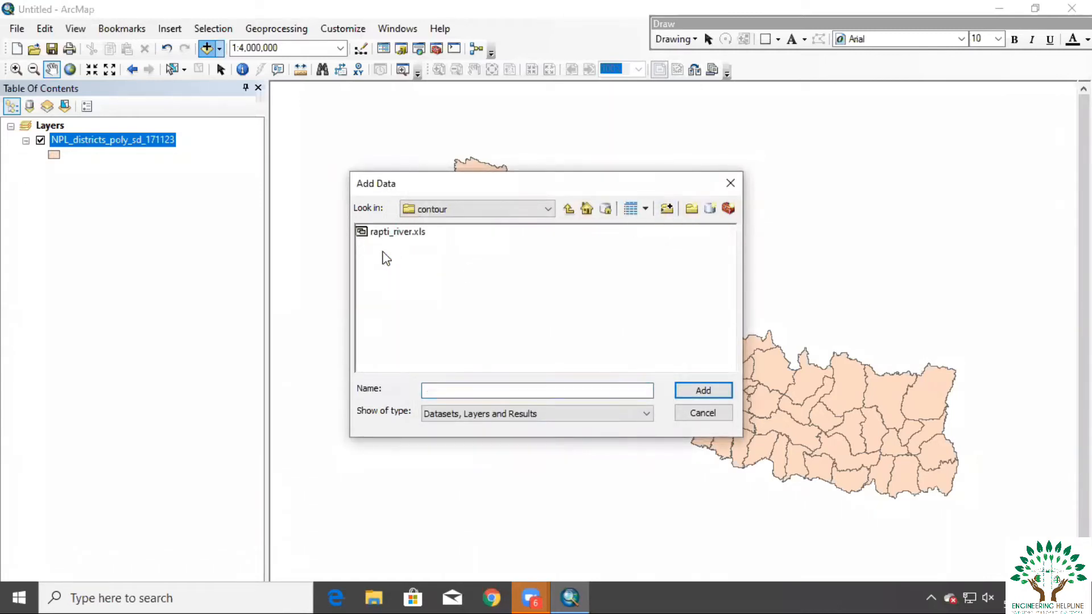
double_click(390, 238)
click(391, 234)
click(711, 390)
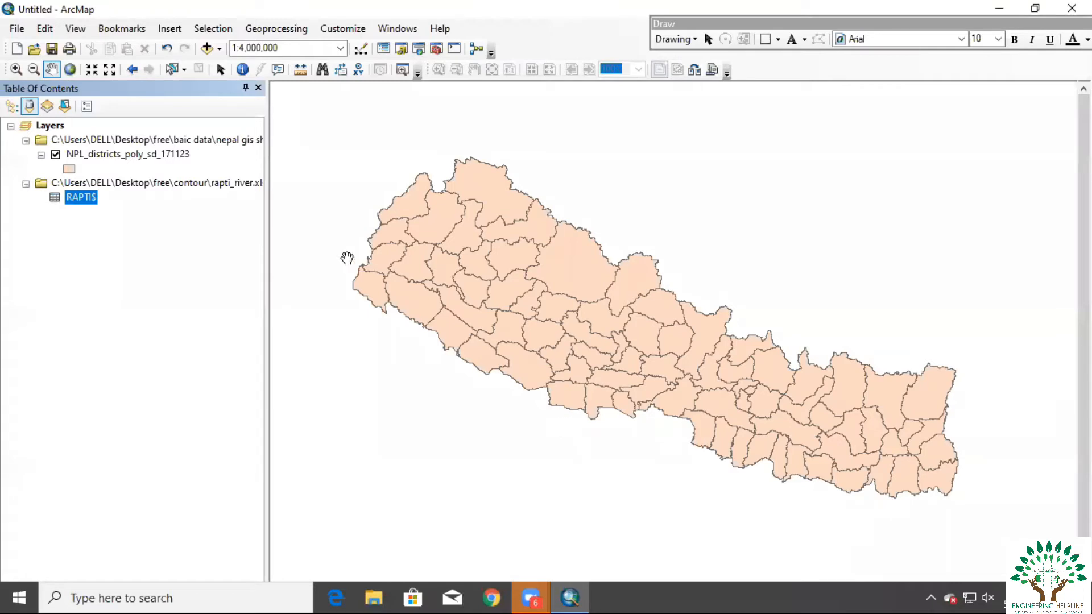
Step: Start displaying the RAPTI$ table as XY data, with field Z as the Z coordinate
right_click(92, 204)
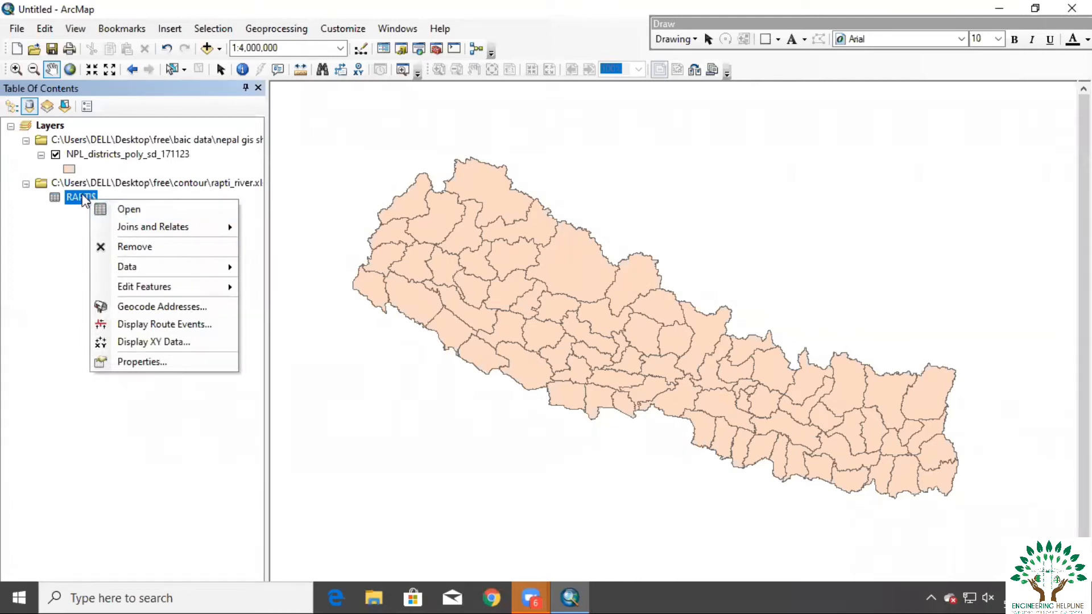
click(160, 344)
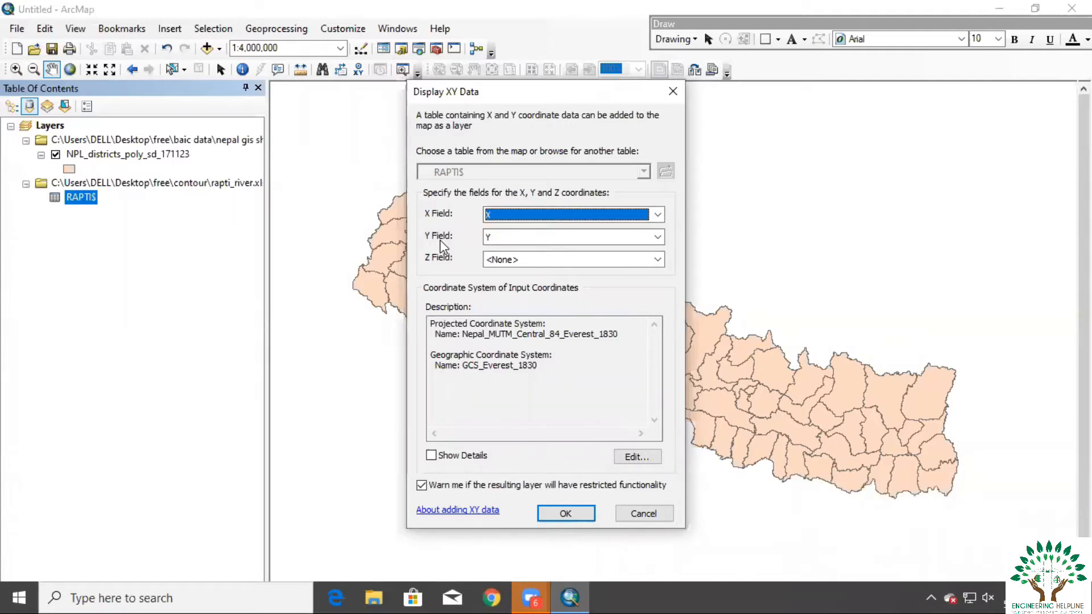
click(501, 260)
click(499, 305)
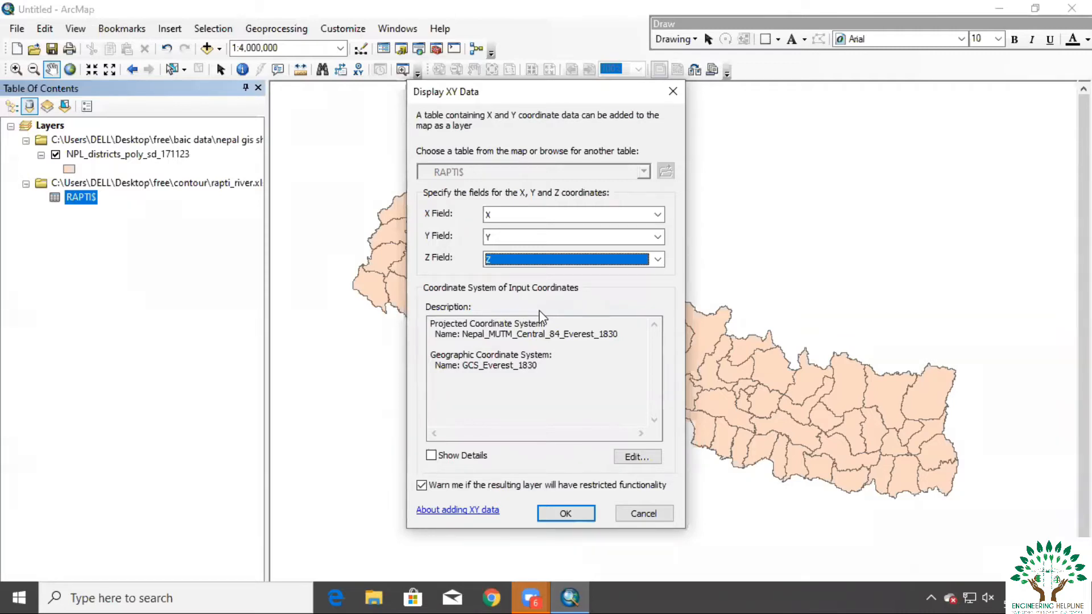
click(637, 457)
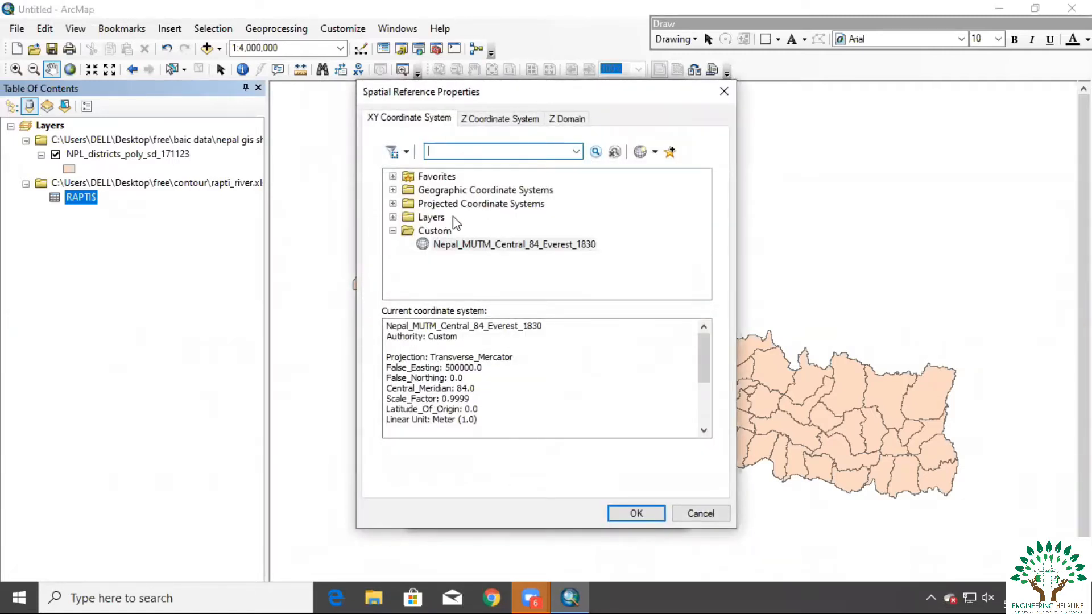
click(393, 177)
click(392, 177)
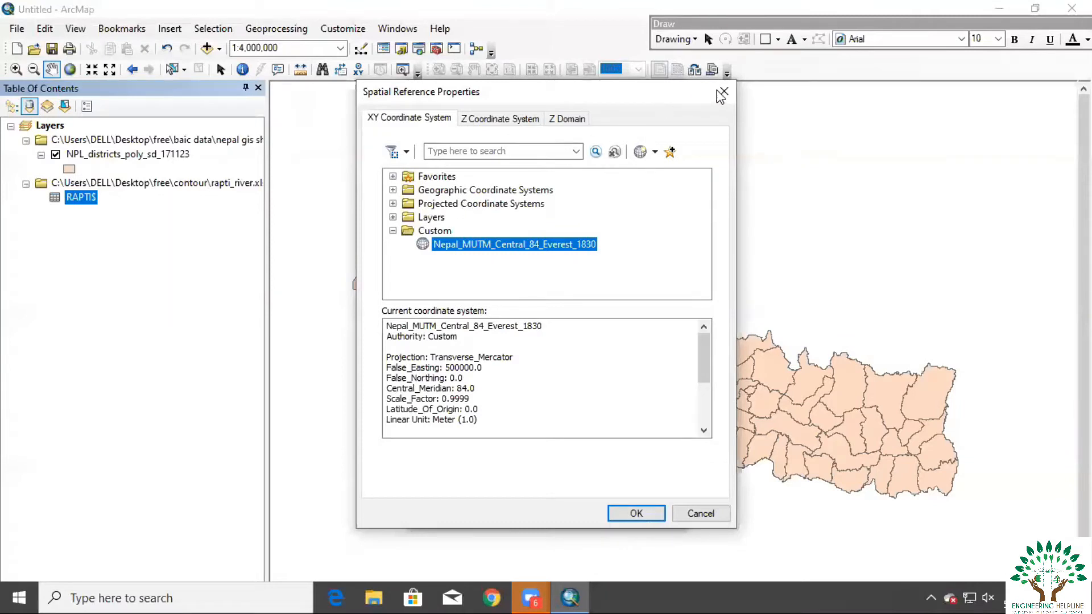
click(701, 514)
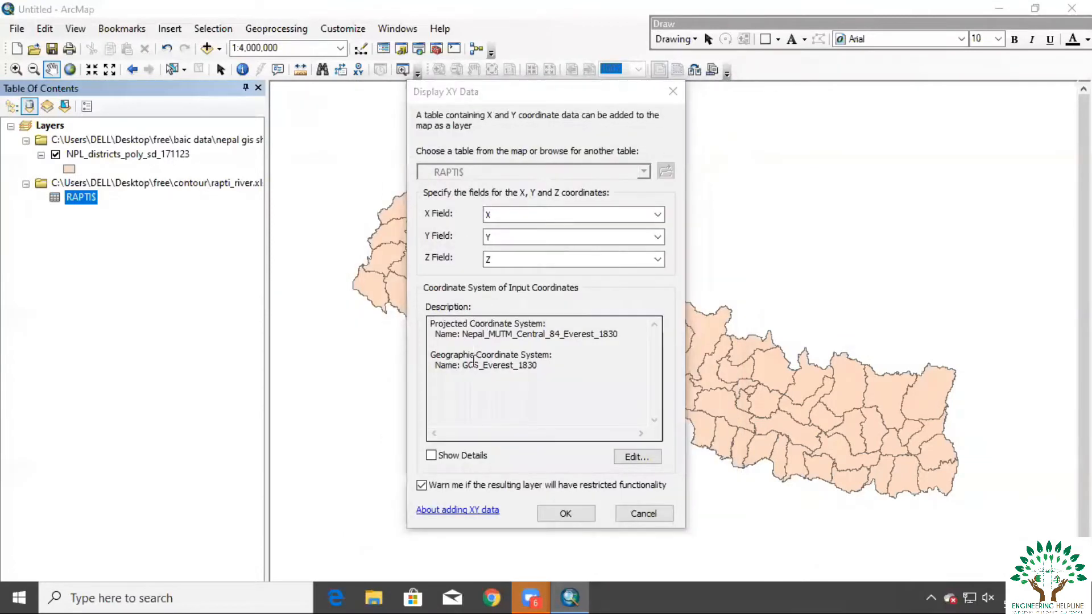
Step: Edit the input coordinate system and expand the projected systems down to UTM, WGS 1984, Northern Hemisphere
click(633, 457)
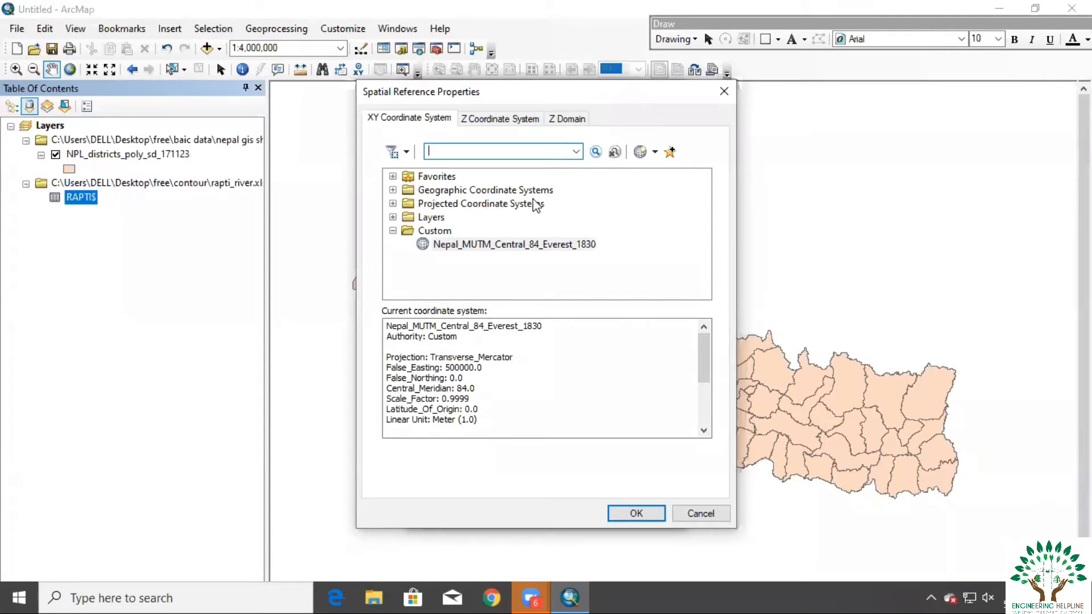
click(393, 232)
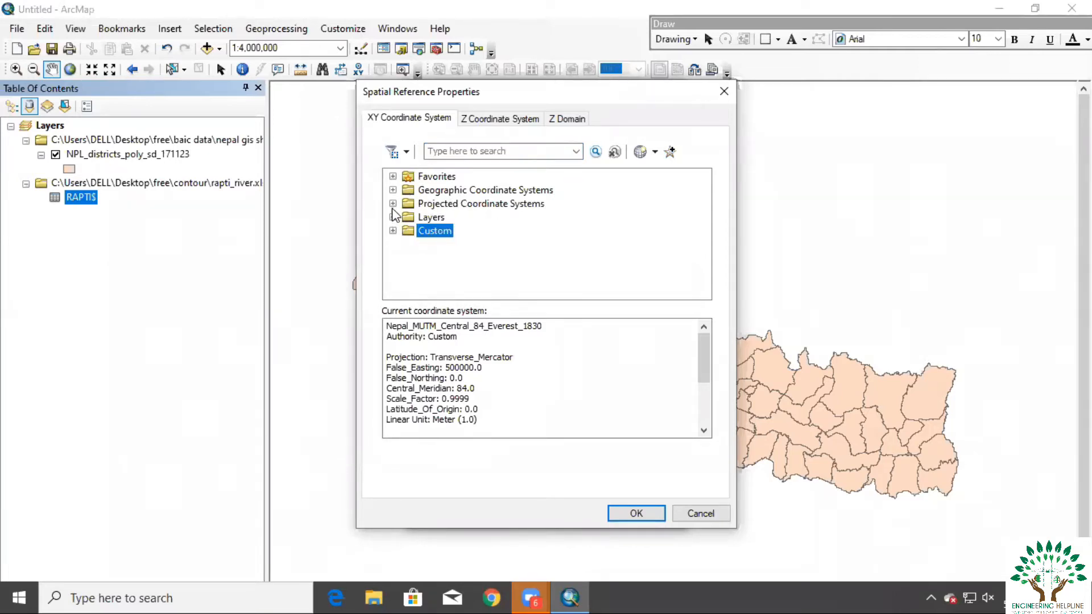
click(392, 203)
scroll(532, 253, down, 1)
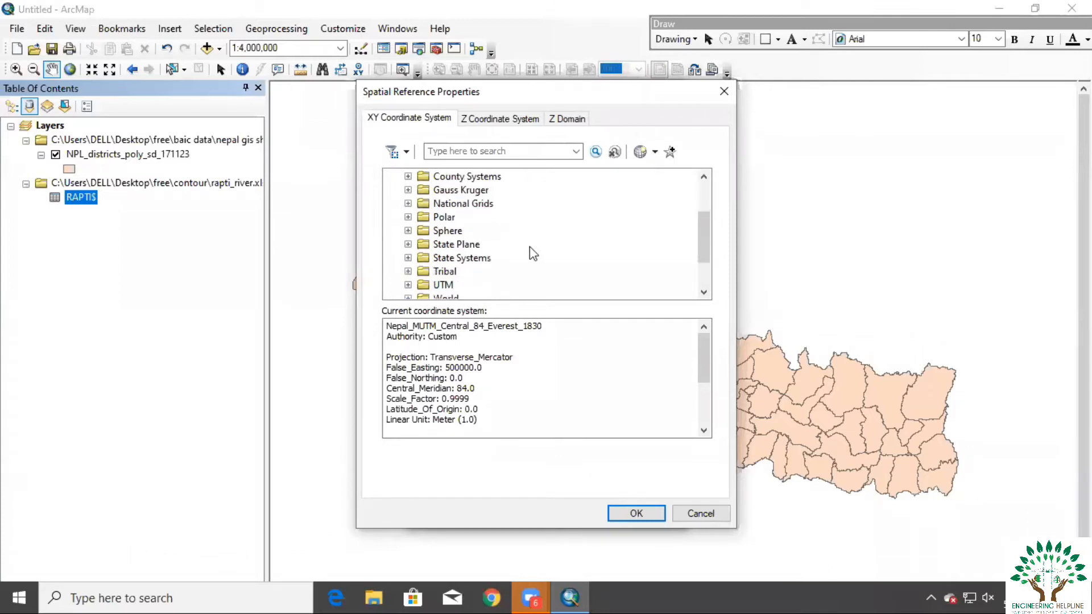
scroll(531, 252, down, 1)
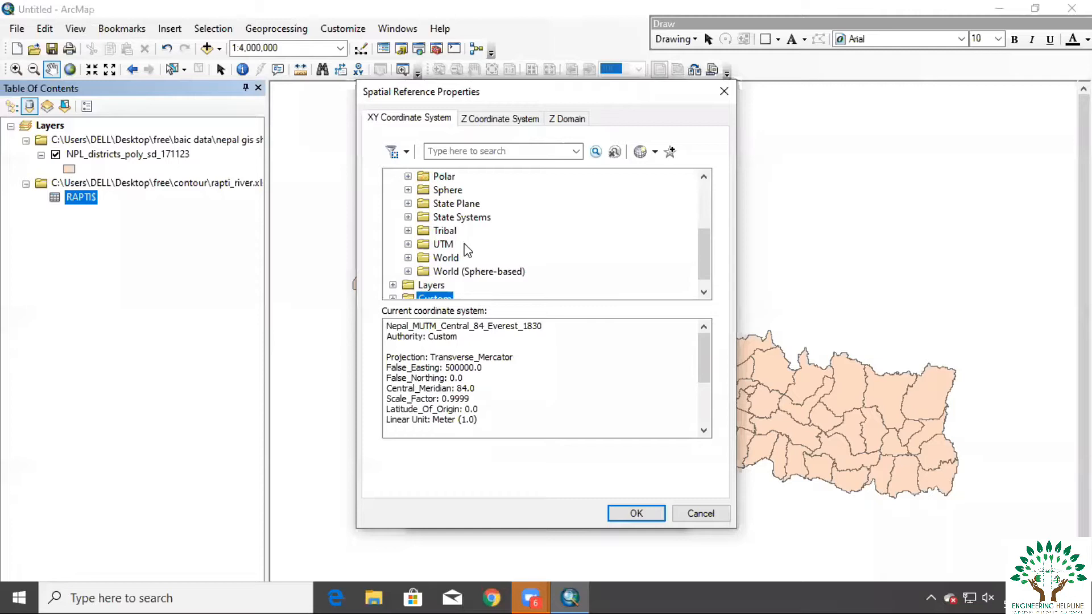
scroll(466, 254, up, 1)
scroll(466, 255, down, 1)
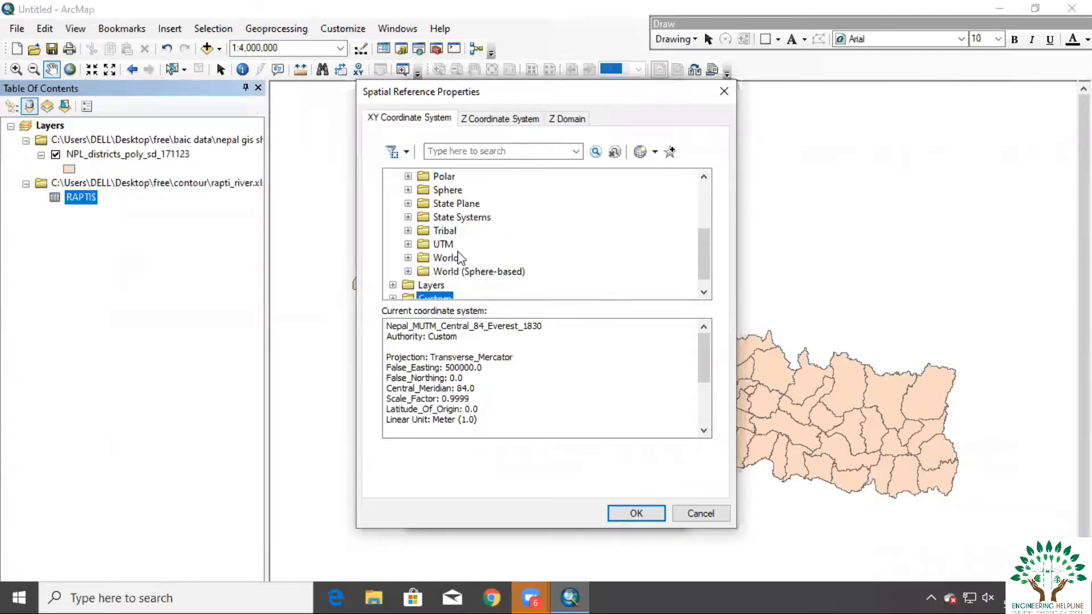
click(408, 245)
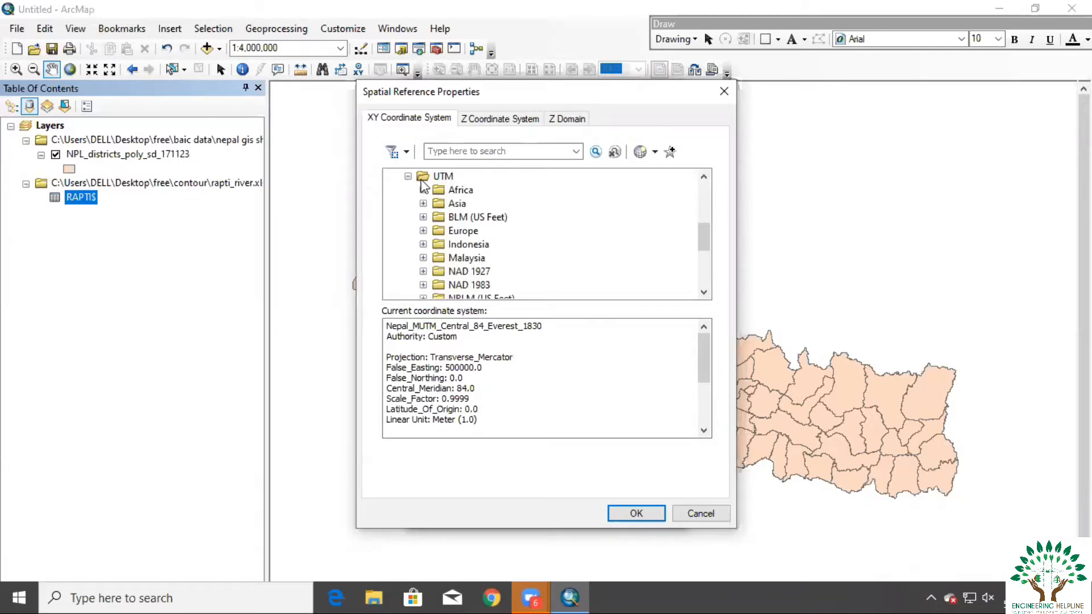
scroll(473, 227, down, 2)
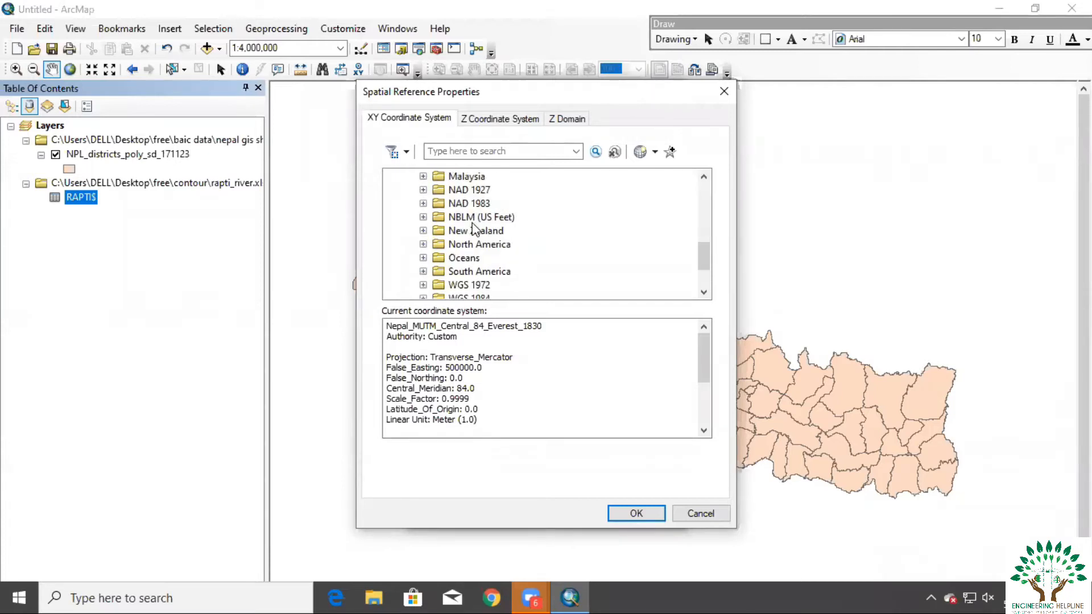
scroll(473, 228, down, 2)
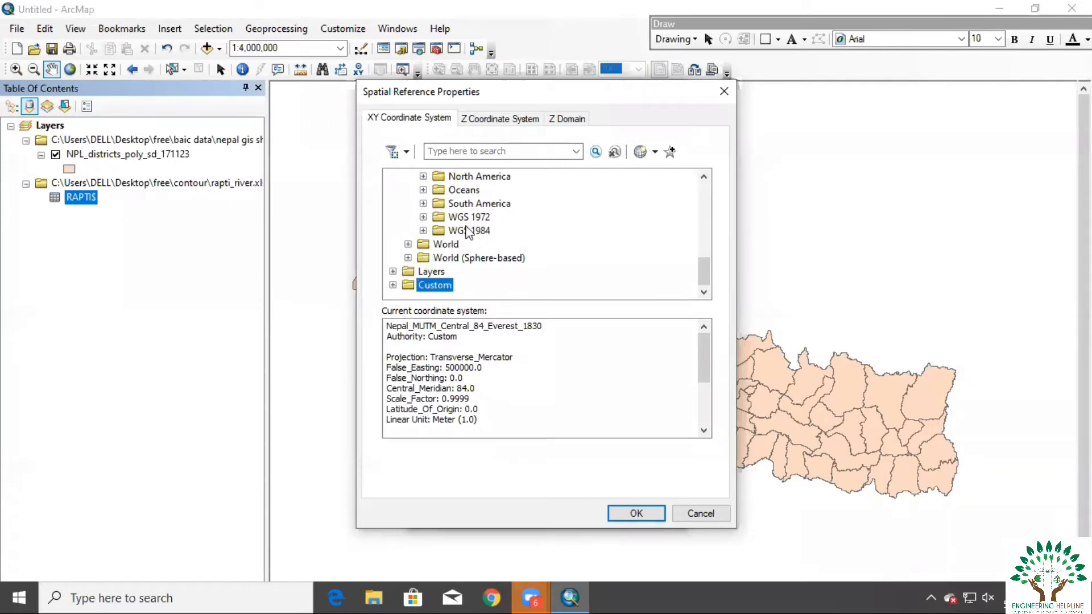
click(423, 230)
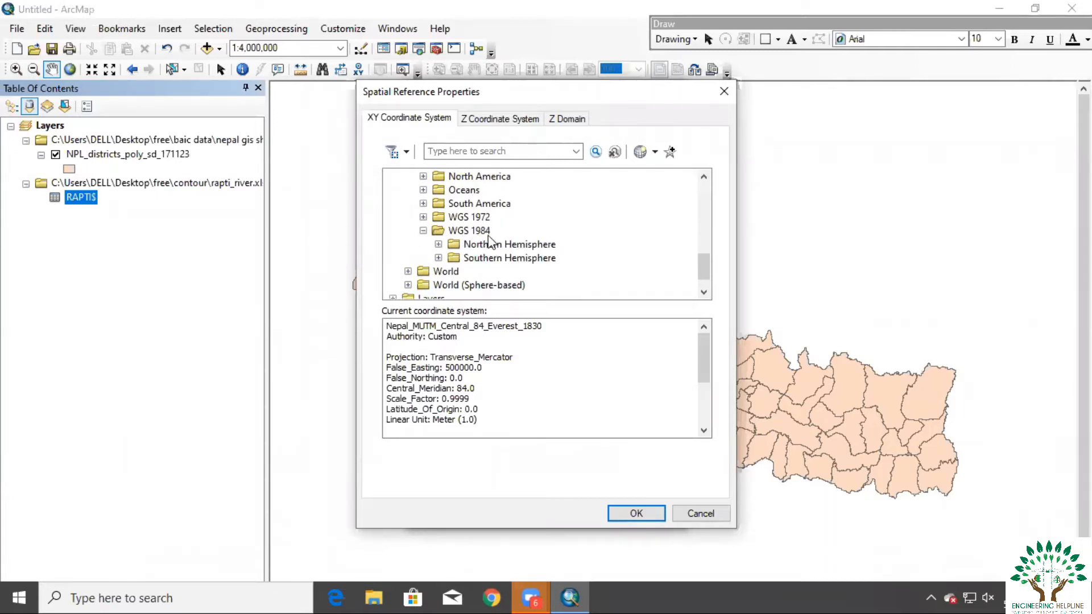
click(438, 245)
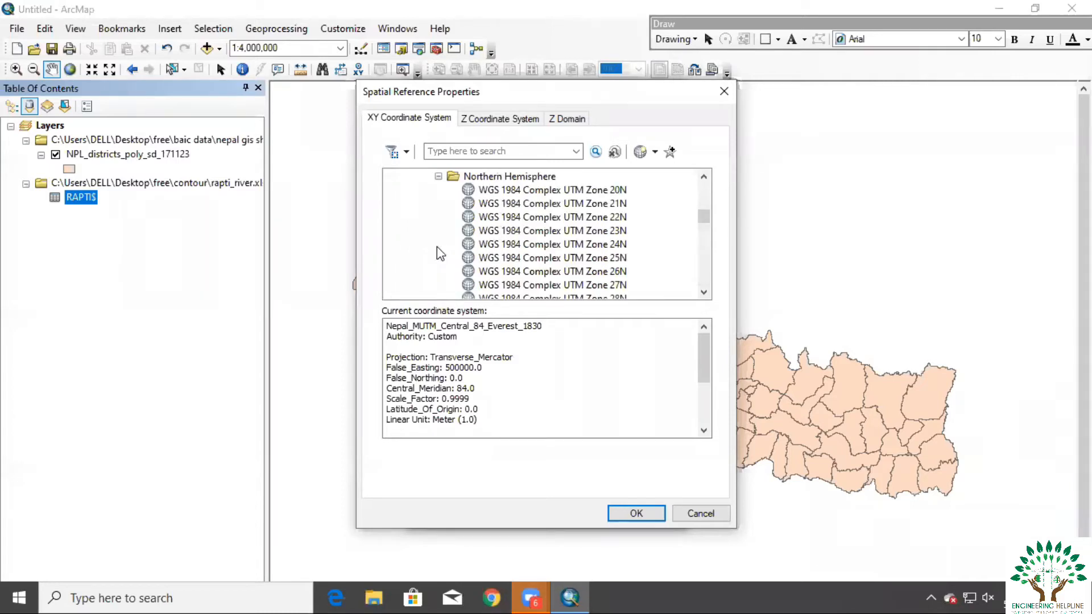
Step: Assign WGS 1984 UTM Zone 44N as the coordinate system of the input coordinates
scroll(537, 217, down, 20)
scroll(547, 249, down, 13)
scroll(551, 261, up, 1)
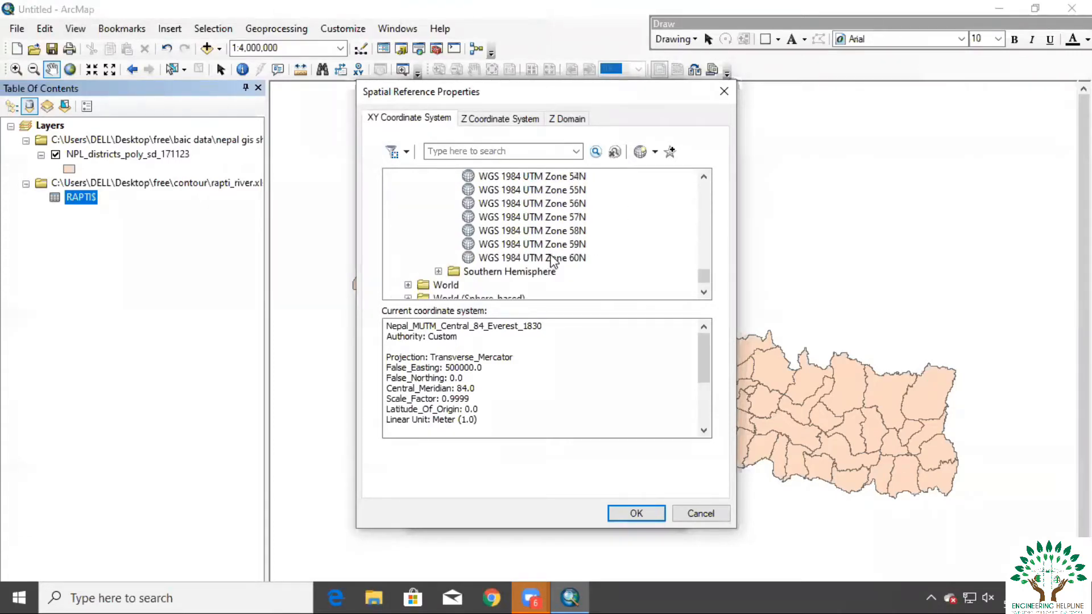
scroll(551, 260, up, 5)
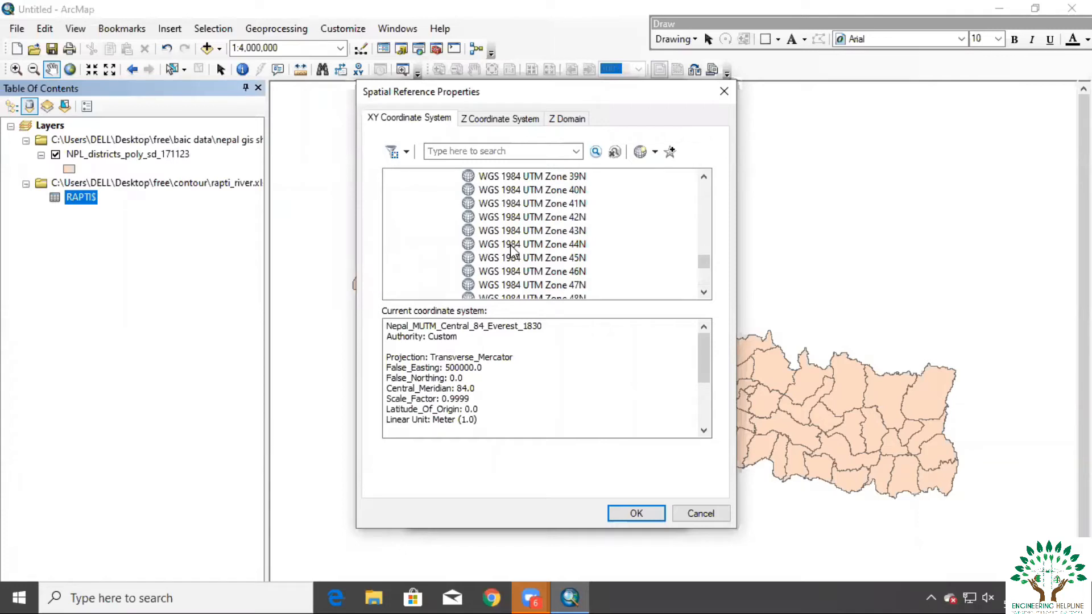
click(516, 248)
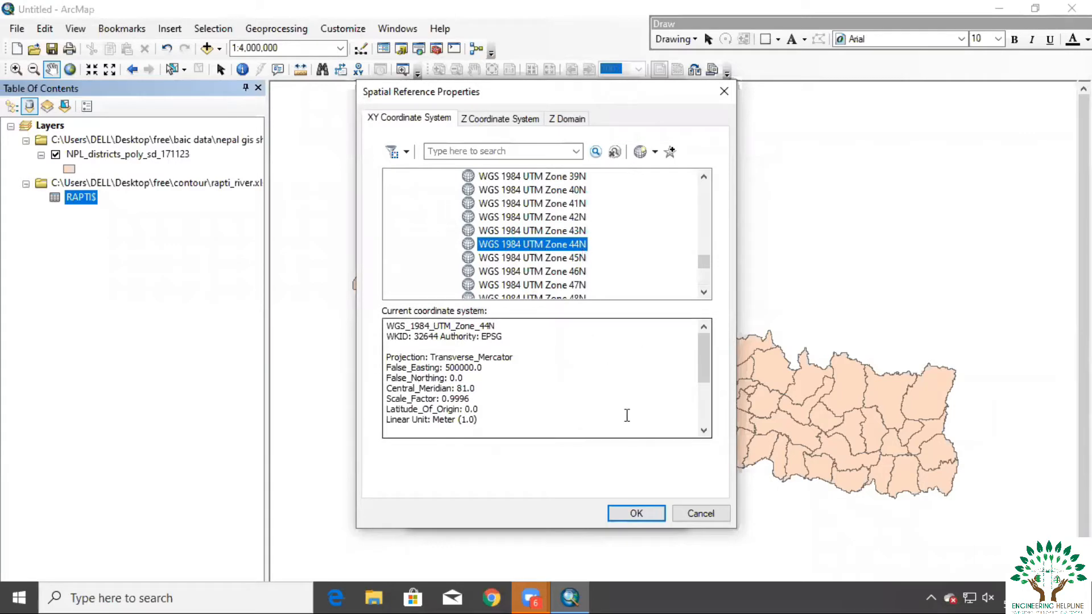
click(649, 513)
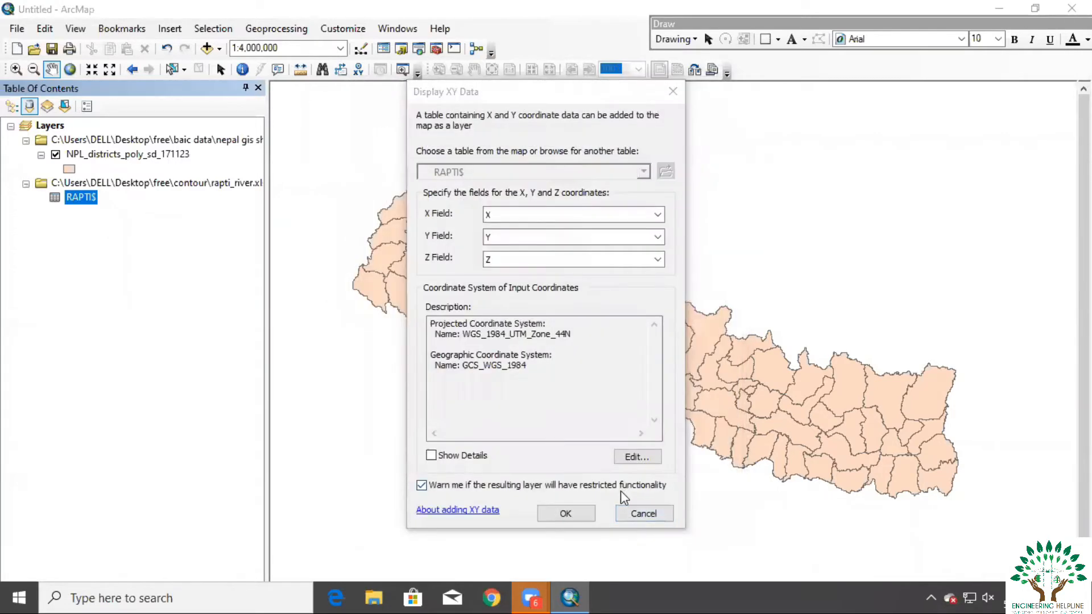
Step: Generate the XY point layer from the RAPTI$ table, accepting its limits without an Object-ID field
click(575, 512)
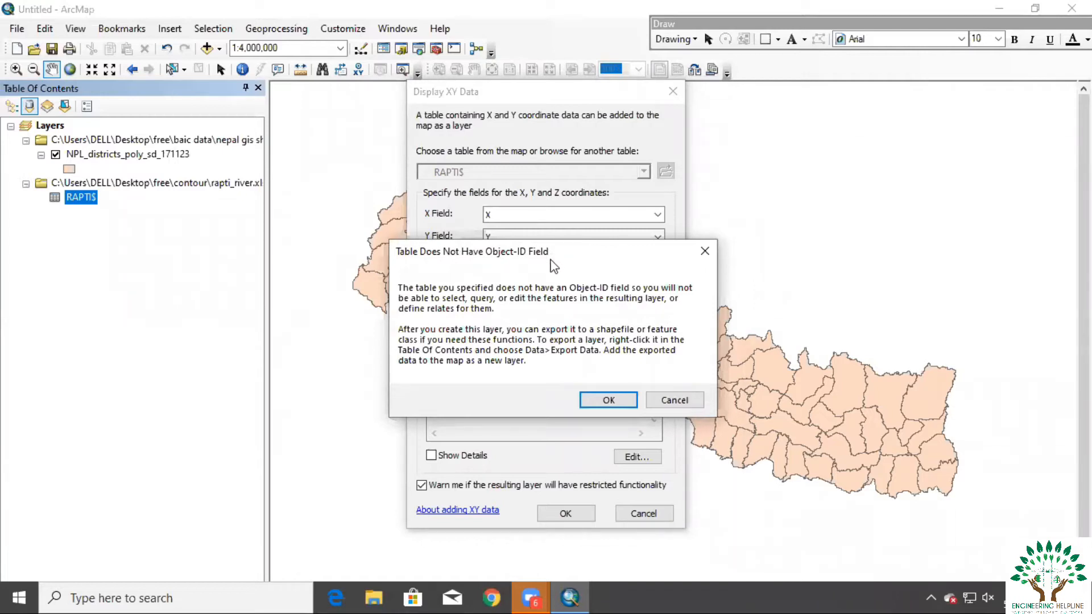
click(608, 401)
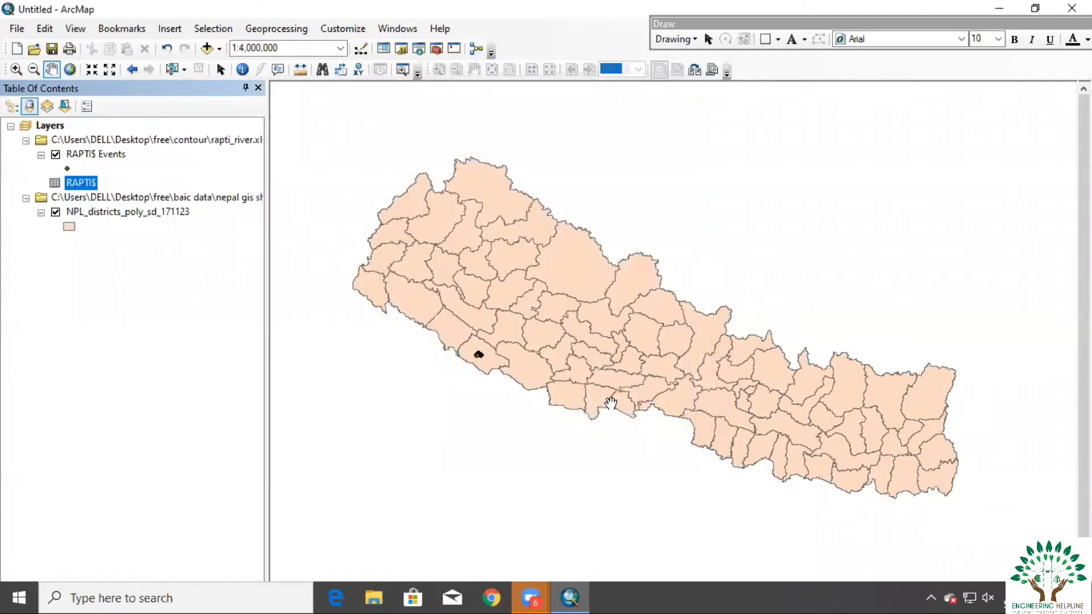
scroll(459, 406, up, 3)
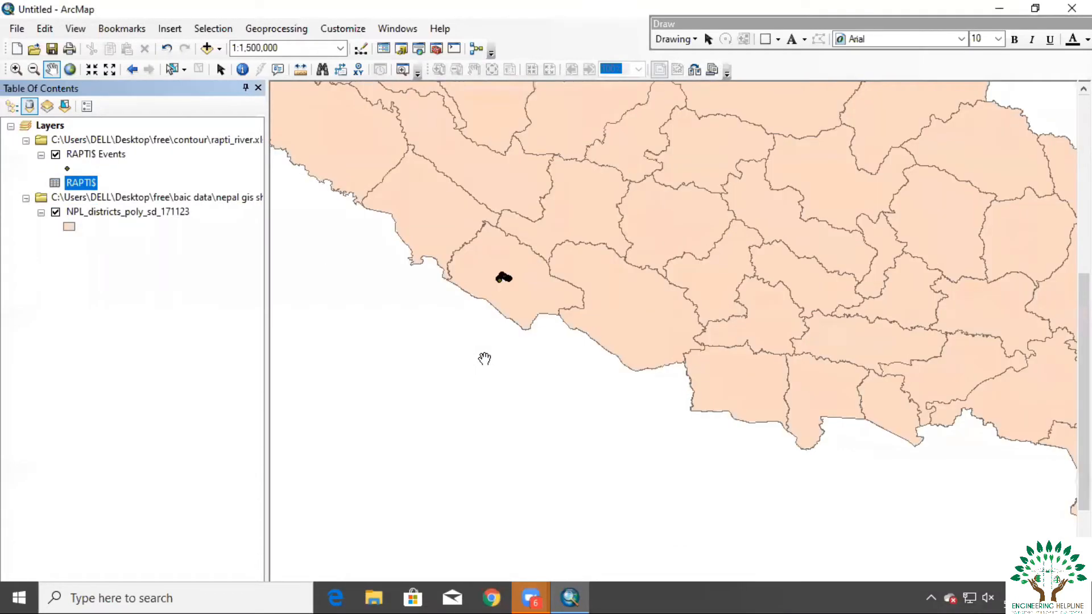
scroll(498, 300, up, 3)
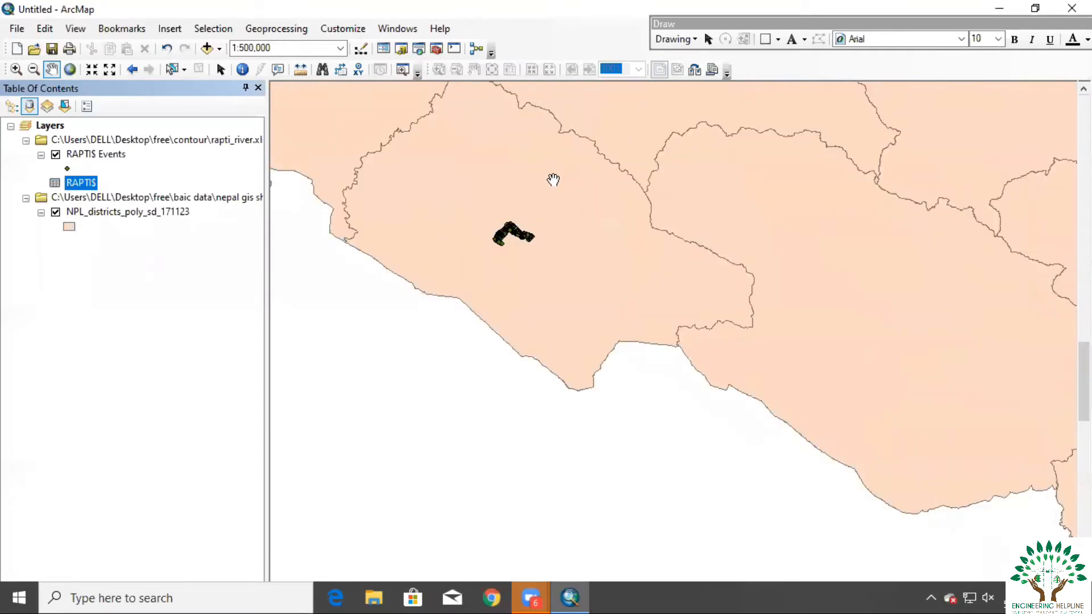
Step: Remove the RAPTI$ Events point layer from the map
drag(554, 180, 515, 265)
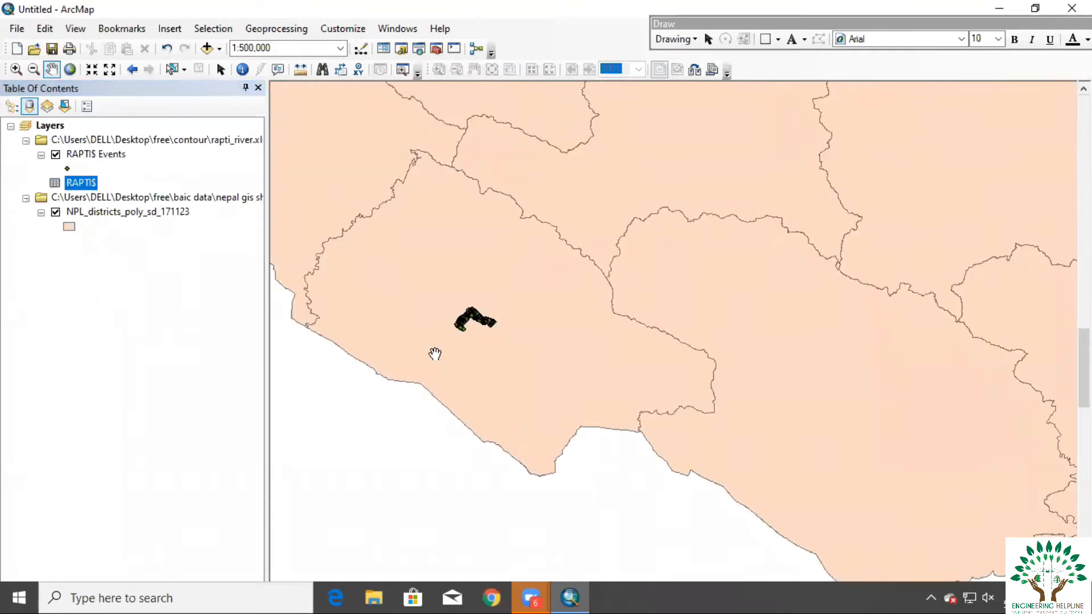
scroll(468, 276, down, 1)
right_click(70, 162)
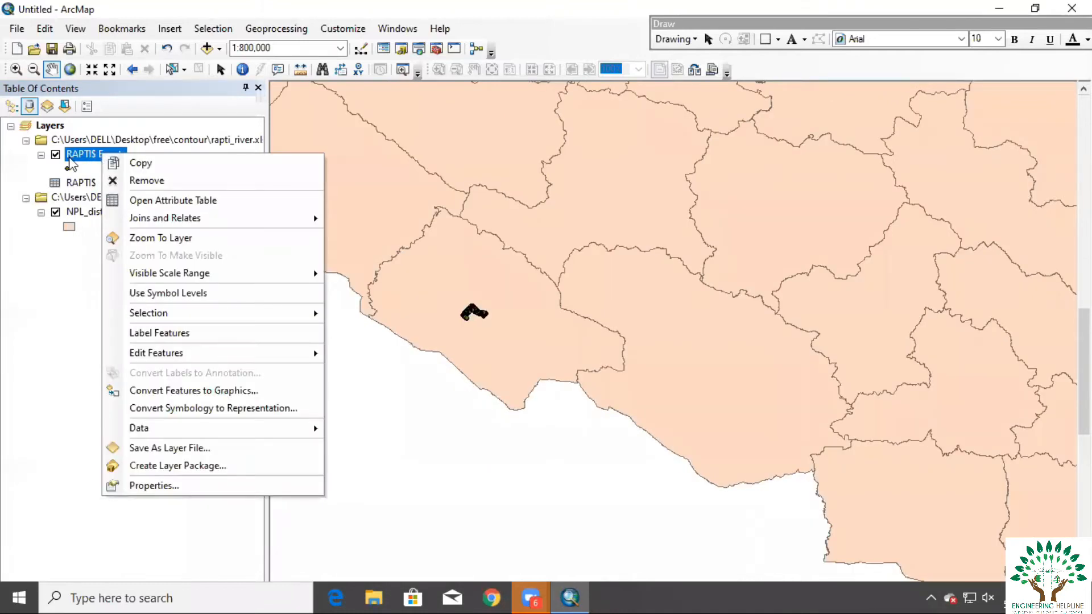
click(78, 183)
right_click(86, 153)
click(120, 178)
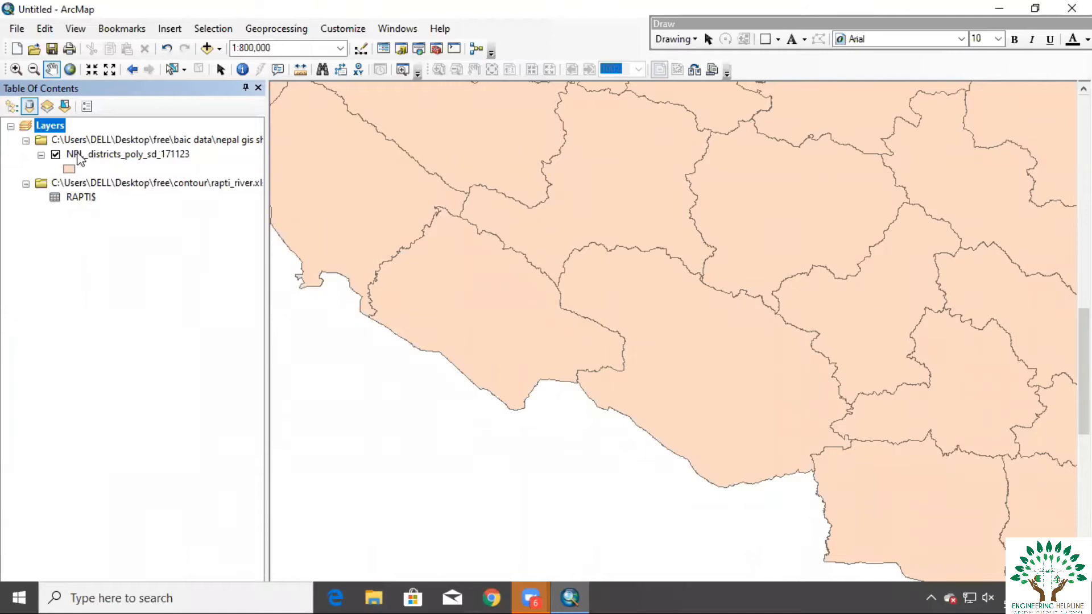
Step: Start displaying the RAPTI$ table as XY data, using fields X, Y and Z for the corresponding coordinates
click(87, 198)
right_click(83, 199)
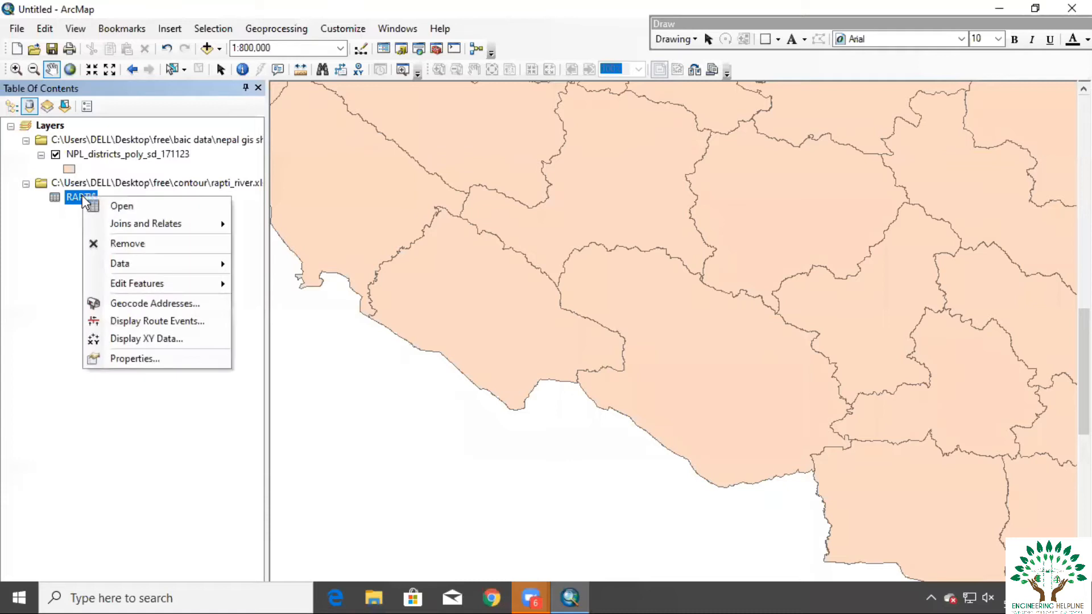
click(155, 339)
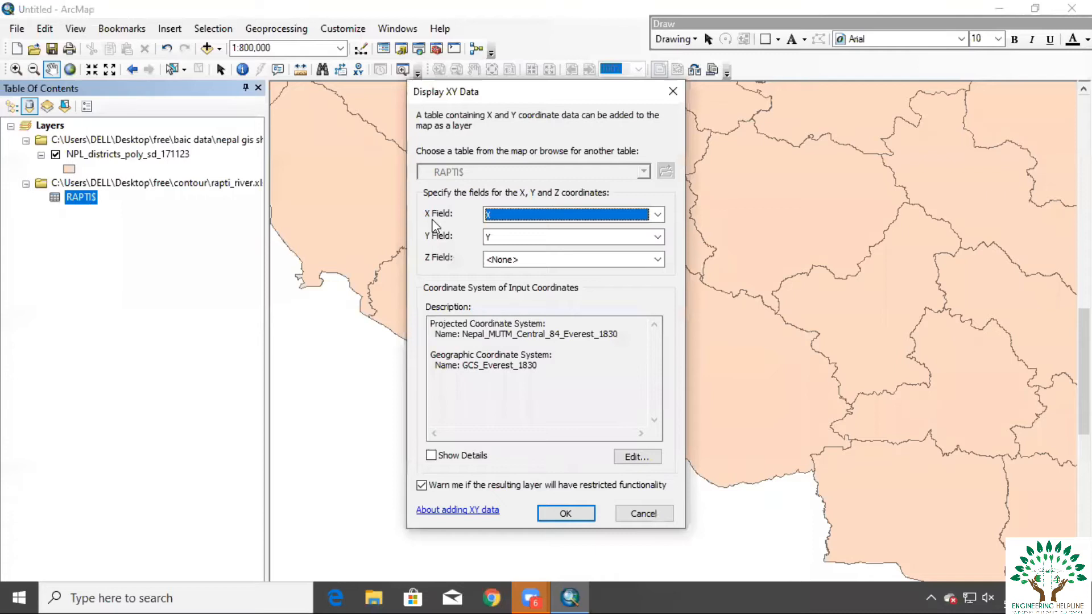
click(592, 216)
click(591, 216)
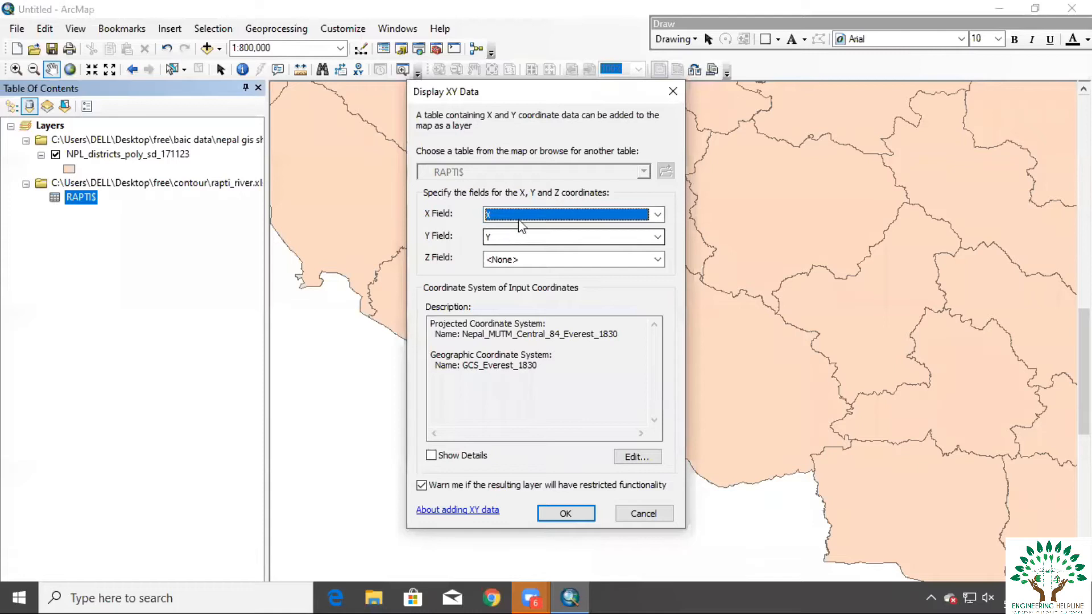
click(518, 236)
click(521, 237)
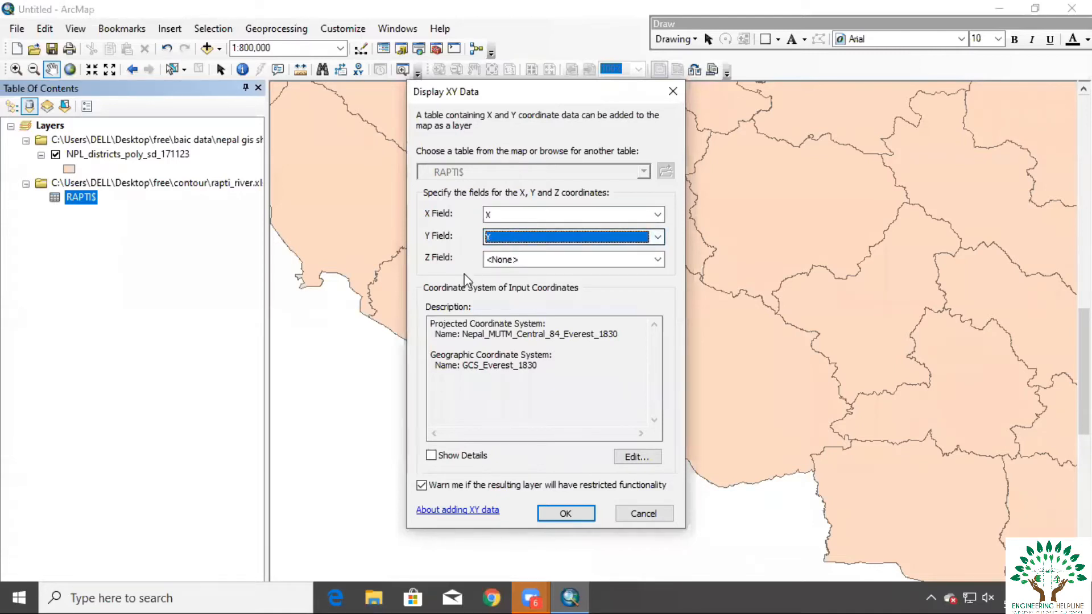
click(519, 260)
click(500, 304)
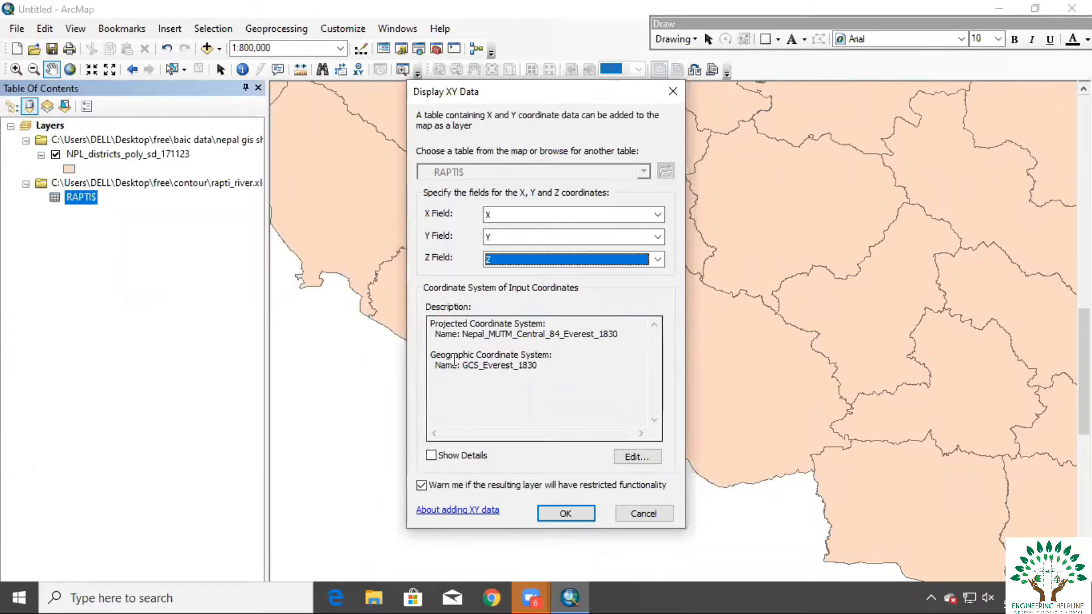
Step: Edit the input coordinate system and expand the projected systems through UTM and WGS 1984 to Northern Hemisphere
click(631, 459)
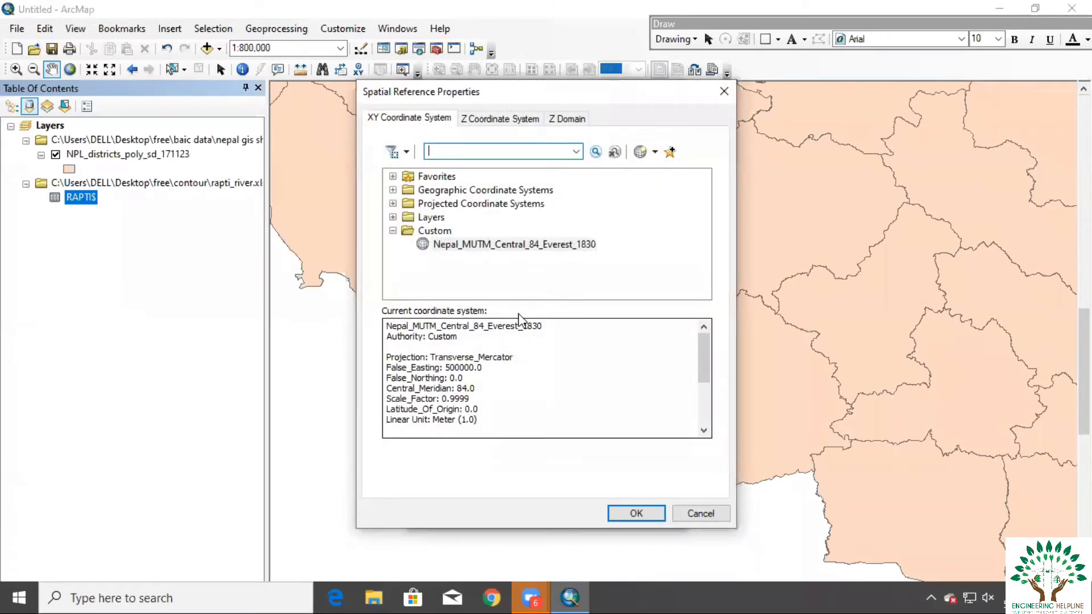
click(393, 203)
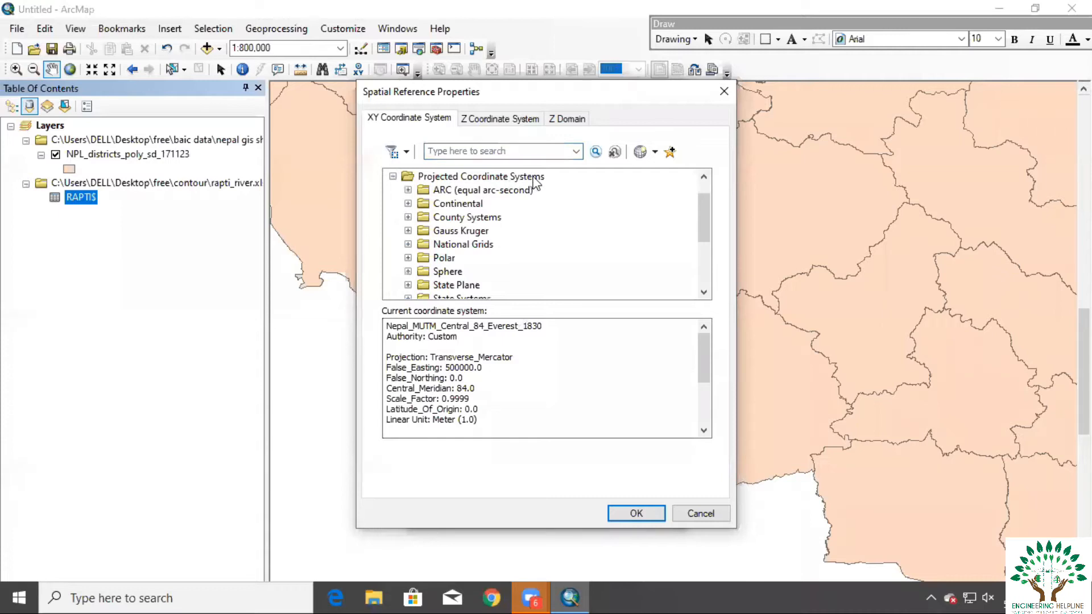
scroll(534, 227, up, 1)
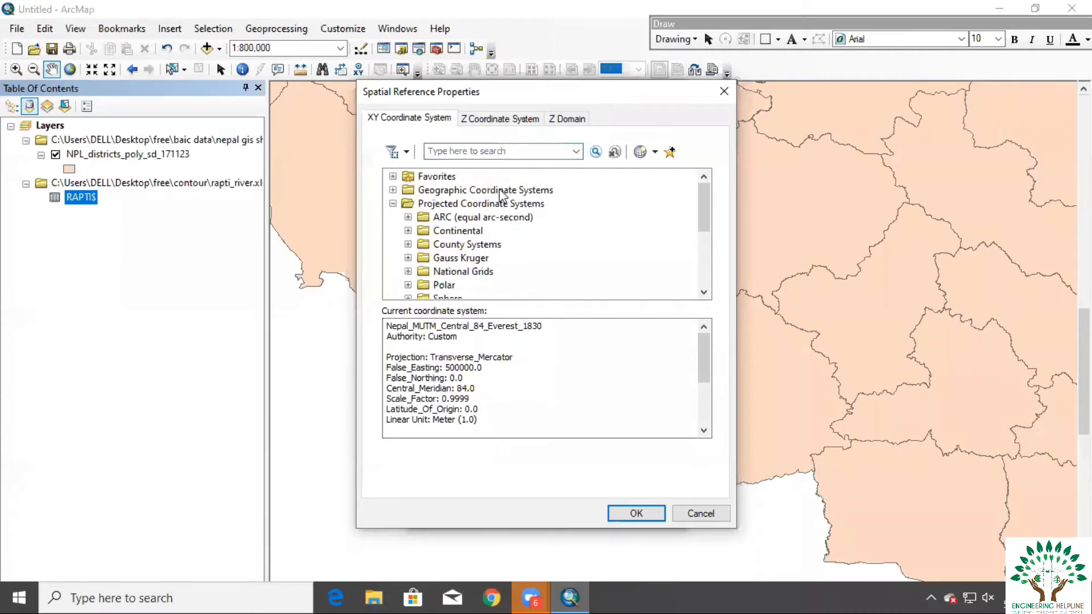
scroll(518, 224, down, 3)
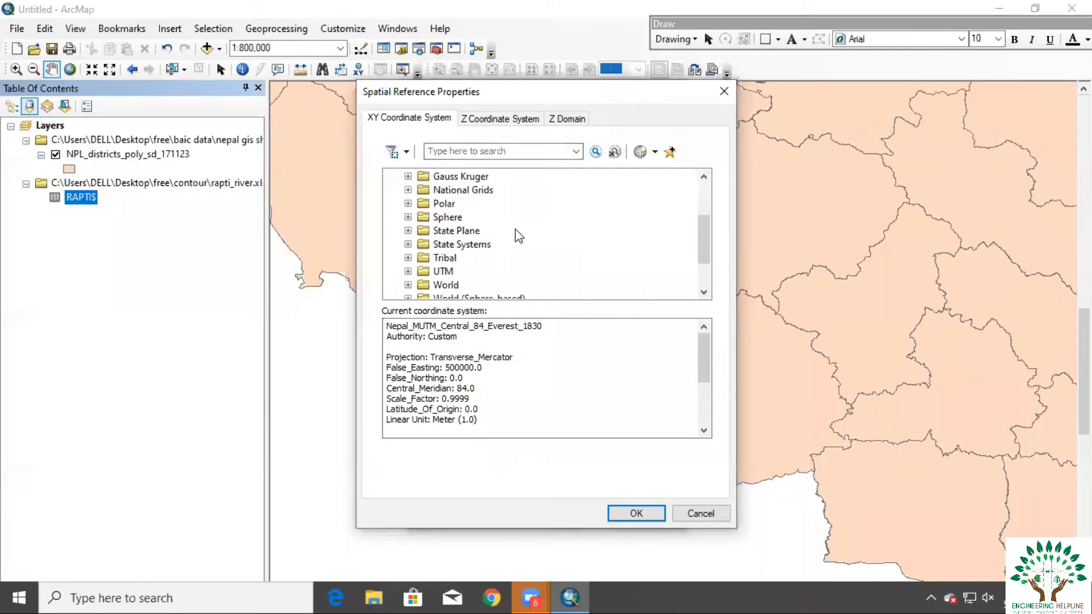
click(408, 231)
scroll(482, 248, down, 1)
scroll(482, 248, down, 3)
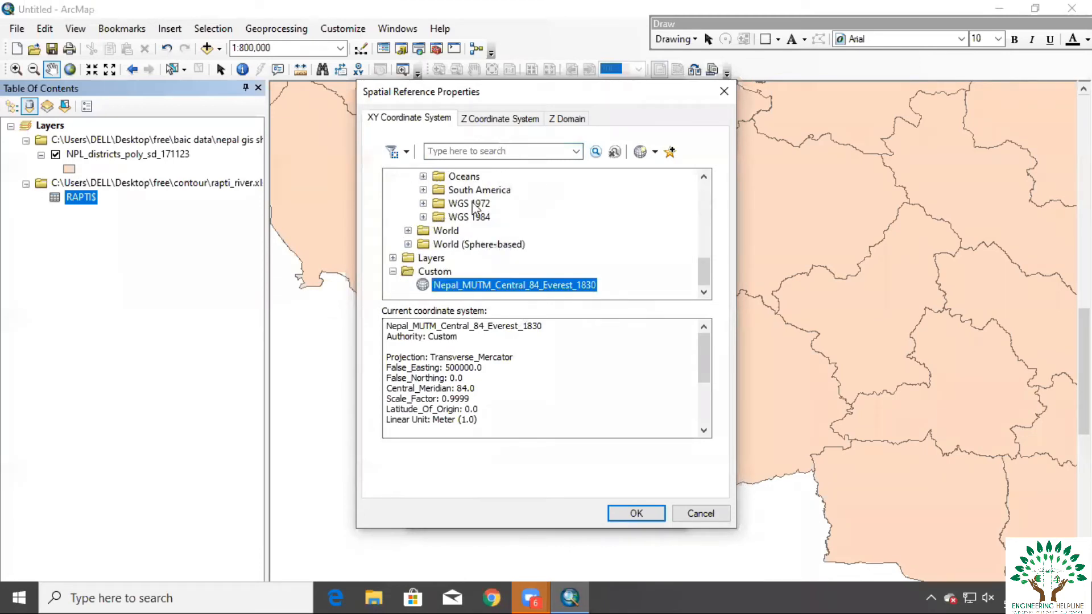
click(424, 218)
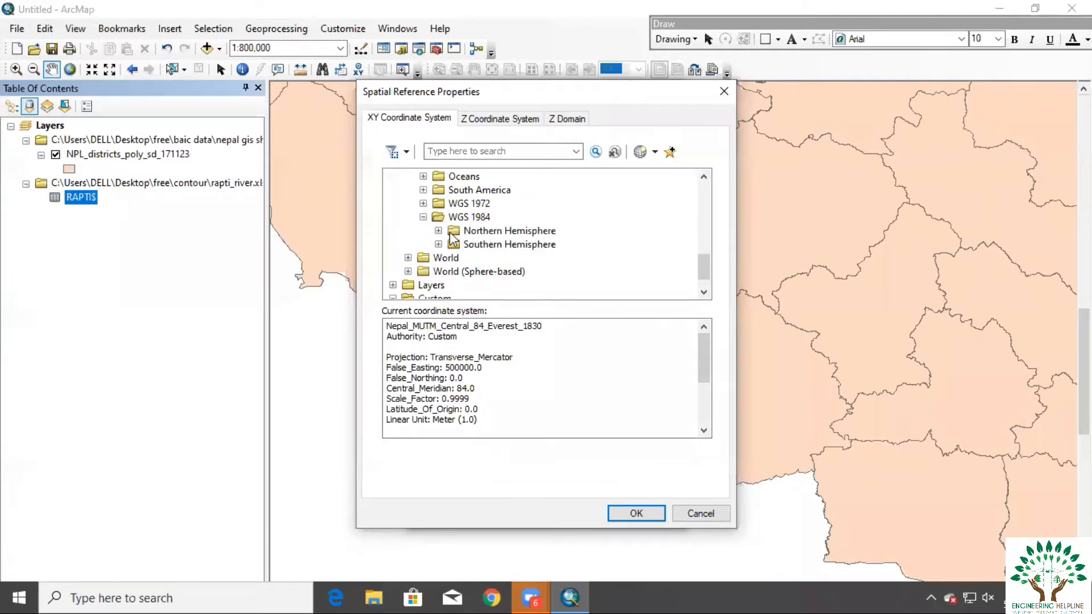
click(438, 231)
Step: Assign WGS 1984 UTM Zone 44N as the coordinate system of the input coordinates
scroll(599, 219, down, 4)
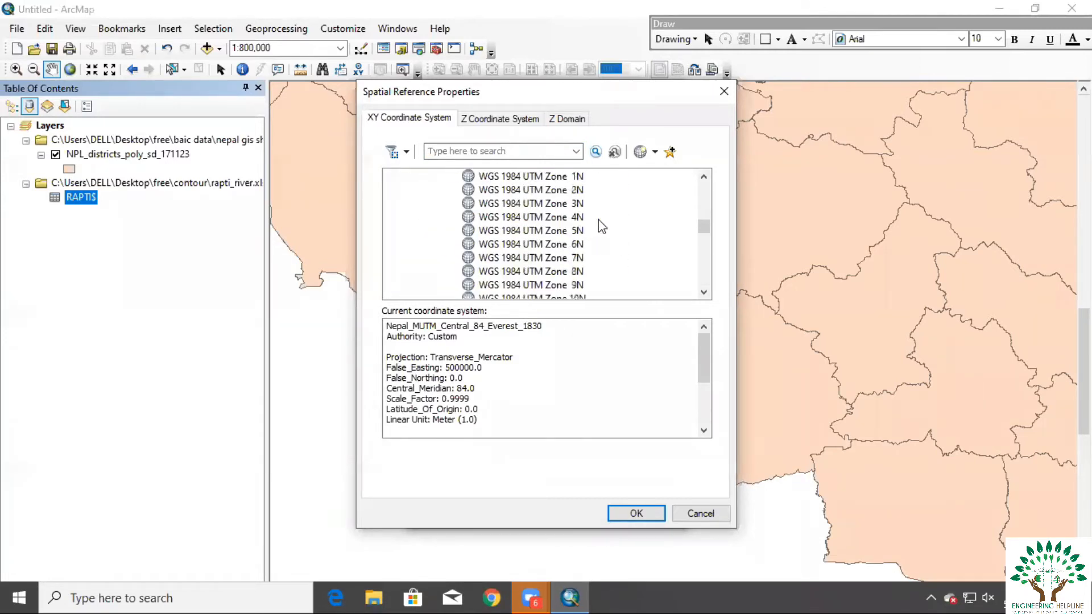
scroll(598, 222, down, 11)
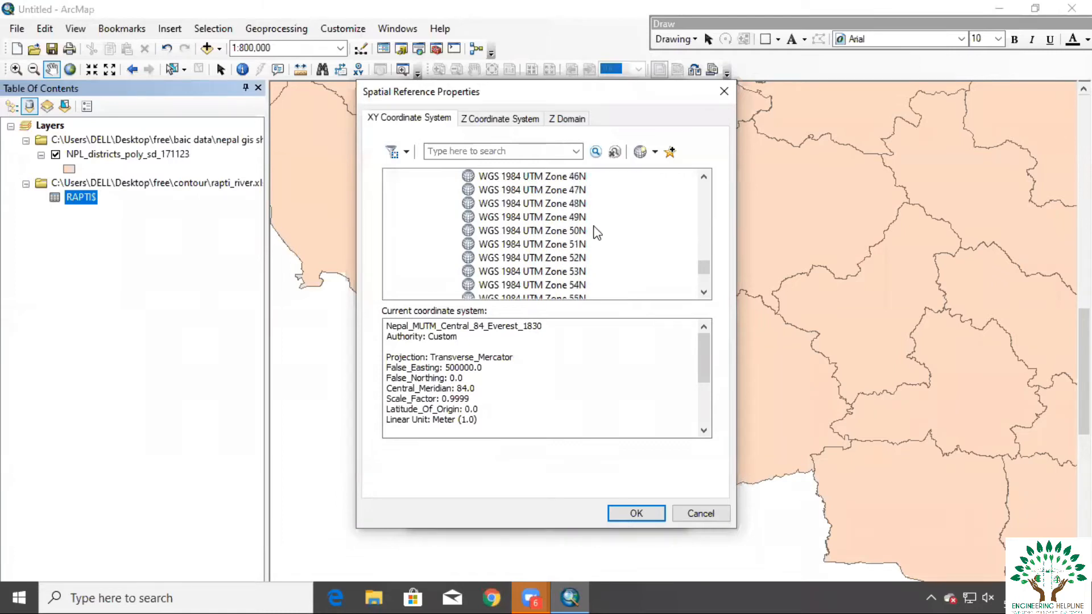
scroll(550, 195, up, 1)
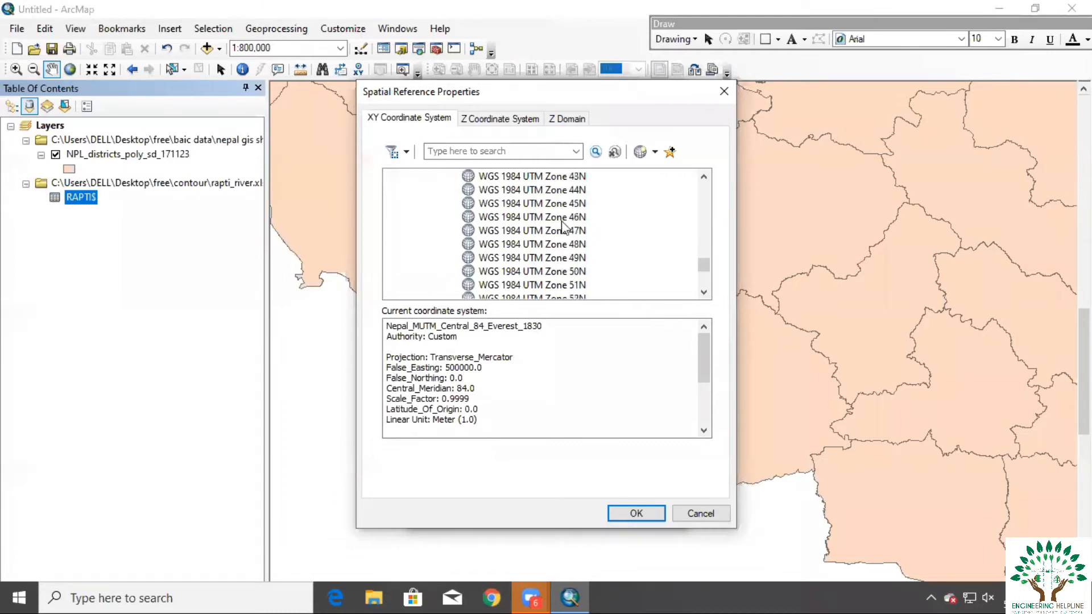
click(499, 193)
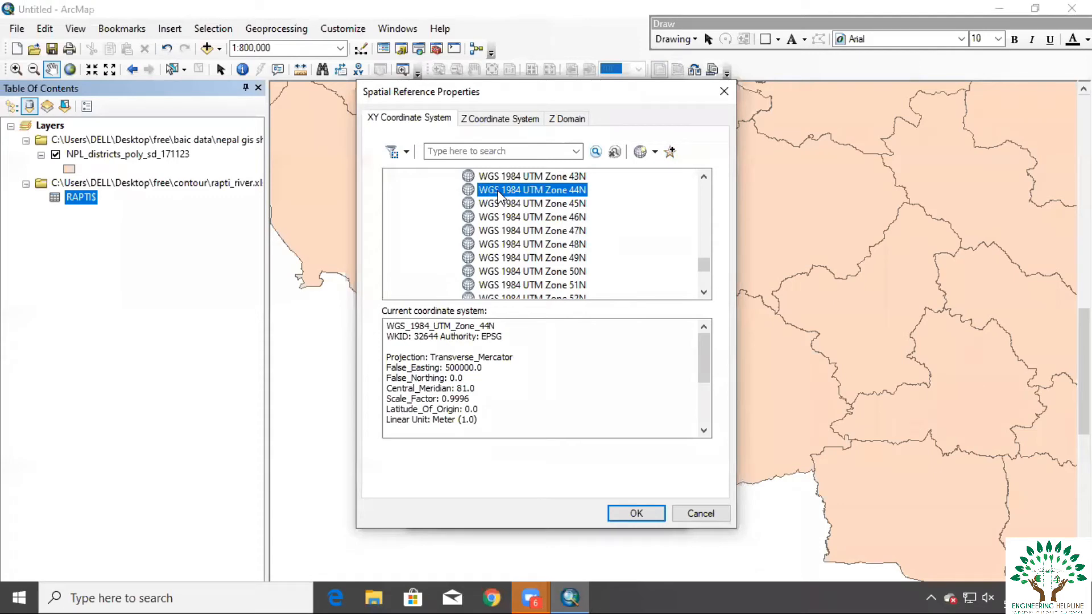
click(637, 514)
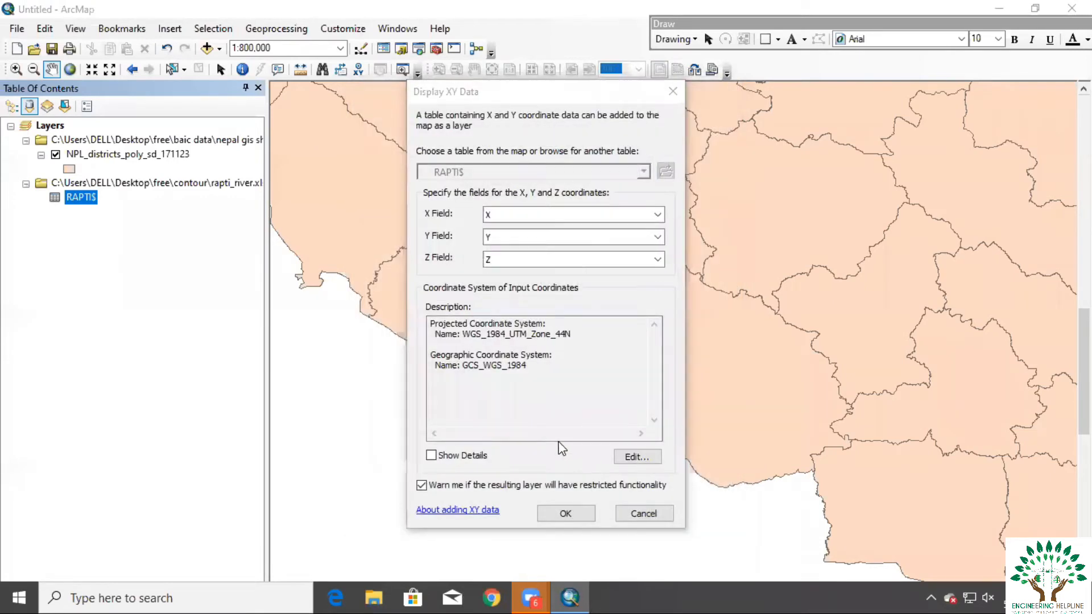
Step: Create the XY point layer from the RAPTI$ table, accepting that it has no Object-ID field
click(566, 514)
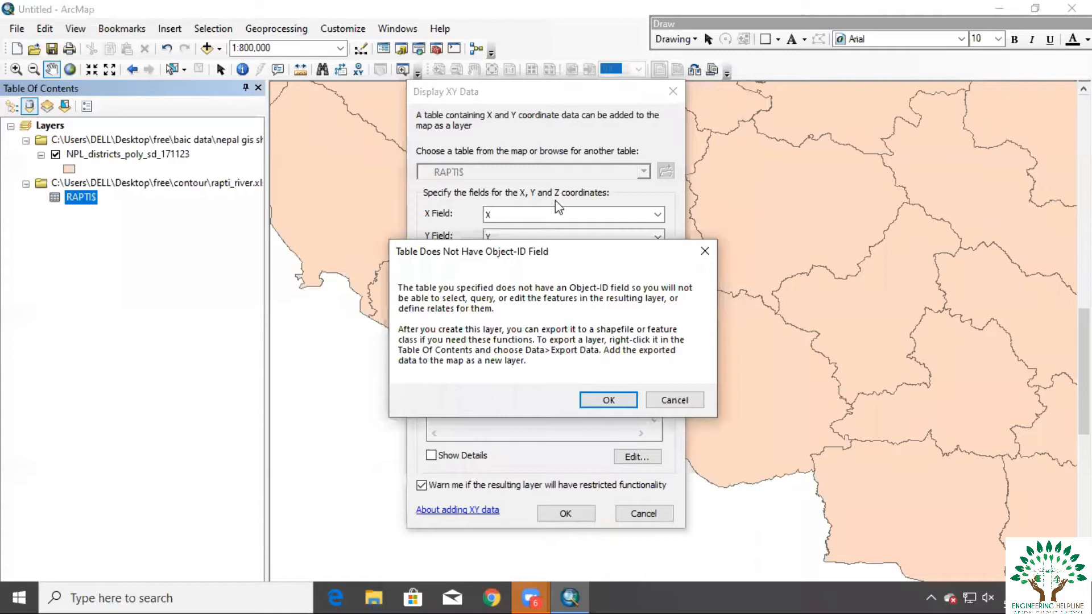
drag(557, 250, 557, 197)
click(610, 345)
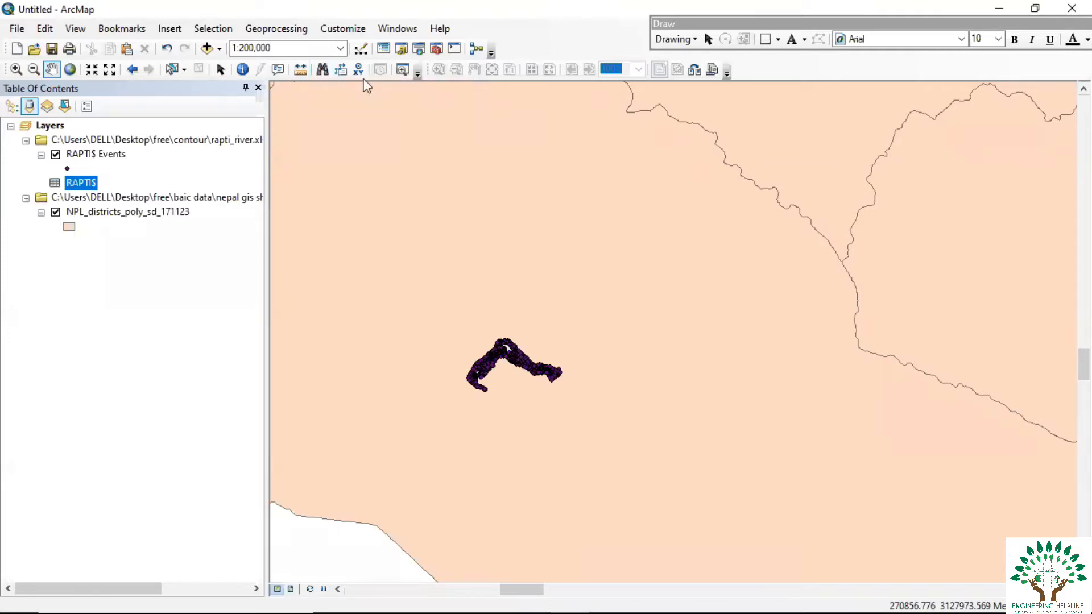
Step: Examine where the plotted river points lie within the whole map of Nepal's districts
scroll(643, 339, up, 2)
scroll(649, 335, down, 3)
scroll(690, 378, down, 3)
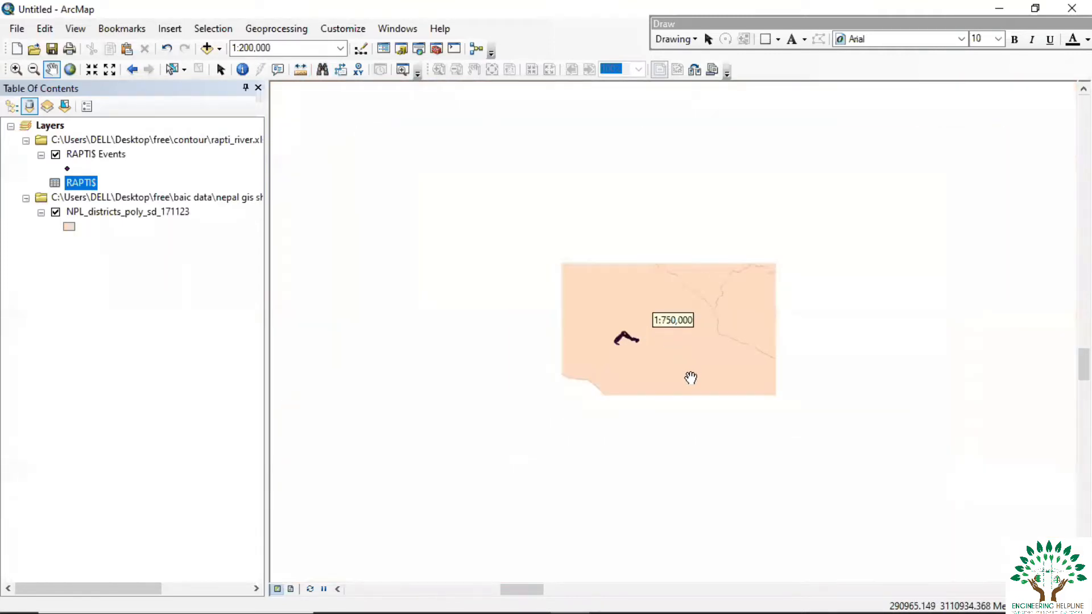
scroll(689, 390, down, 3)
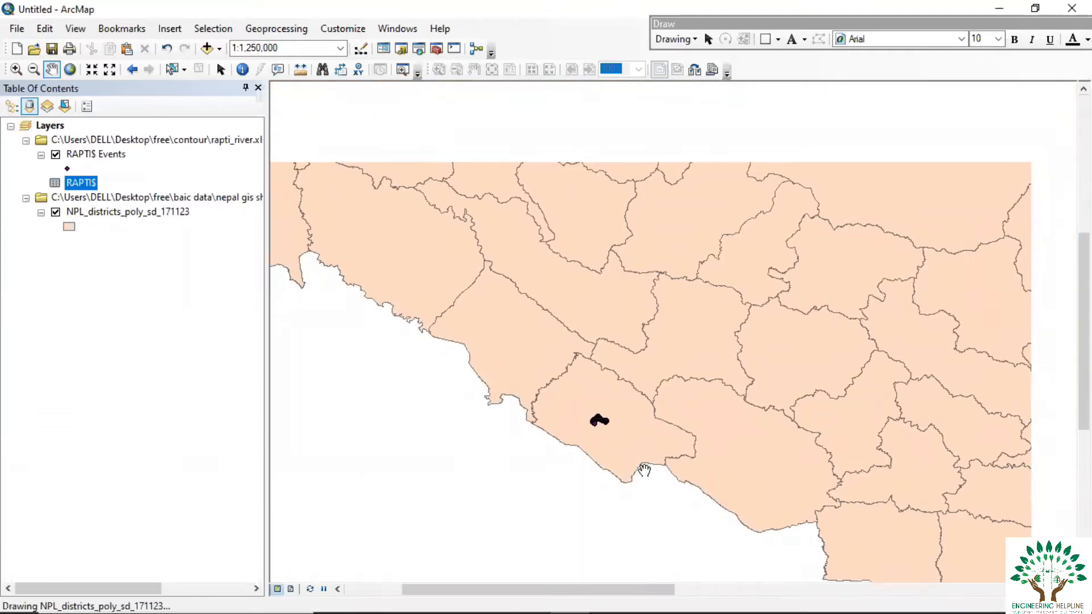
drag(710, 465, 642, 434)
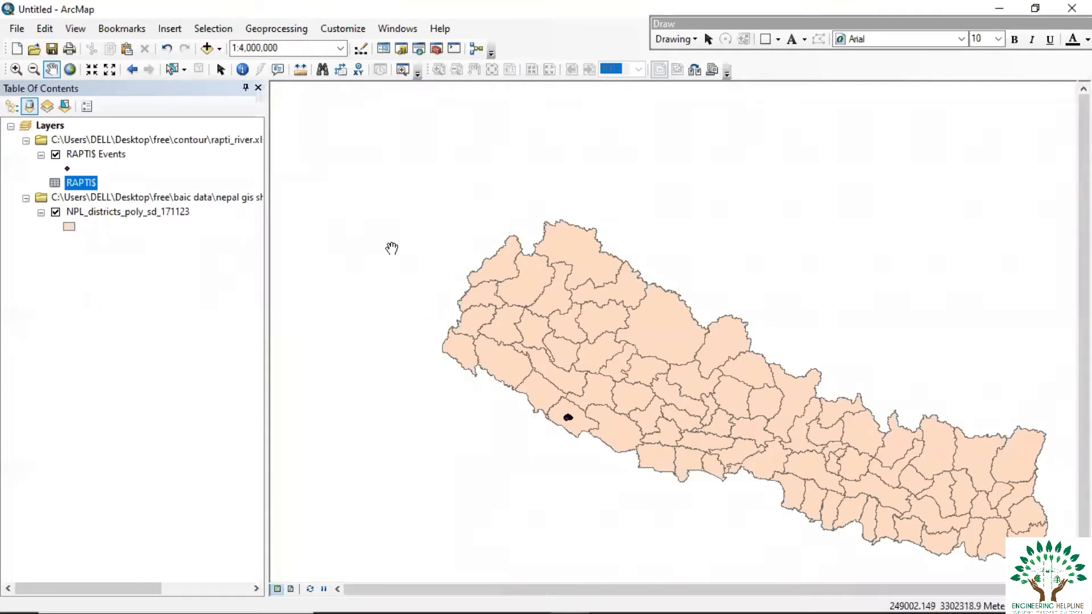
drag(508, 421, 504, 417)
drag(695, 416, 569, 370)
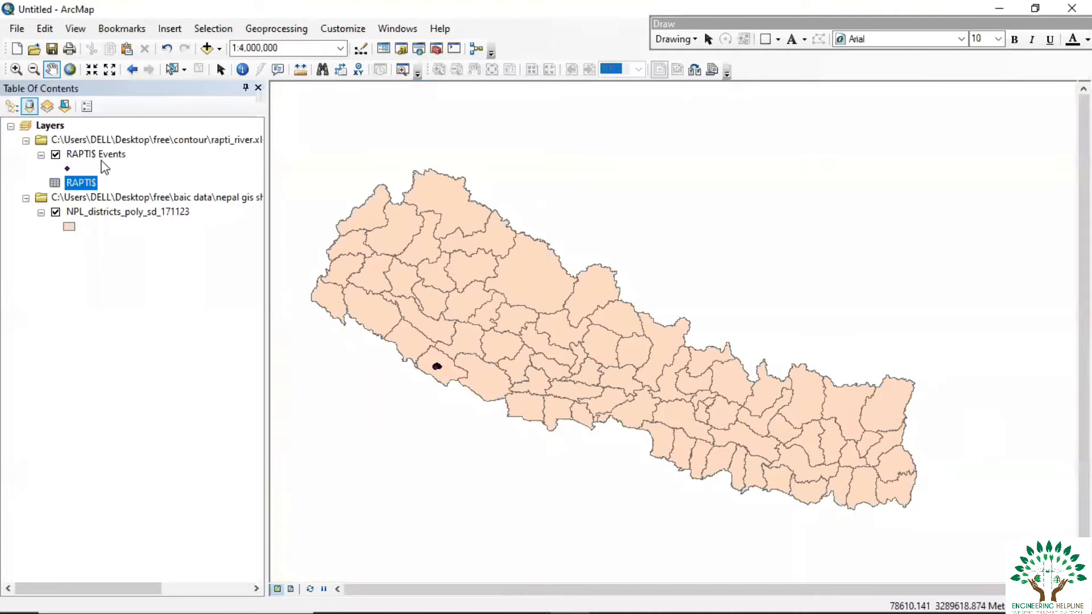
Step: Start another XY data display of the RAPTI$ table, with field Z as the Z coordinate
right_click(78, 186)
click(183, 302)
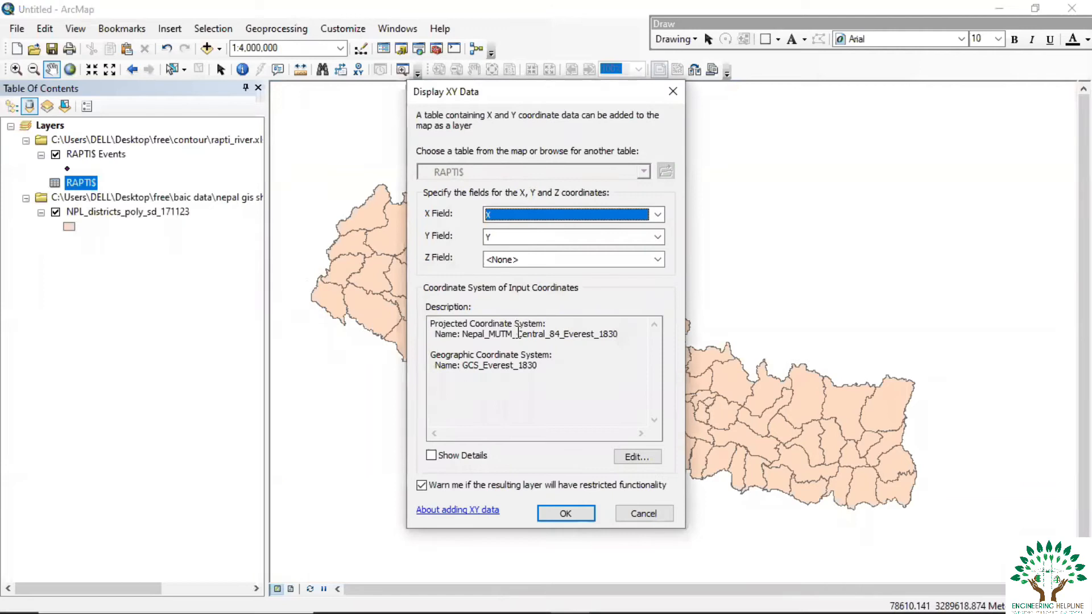
click(657, 259)
click(645, 305)
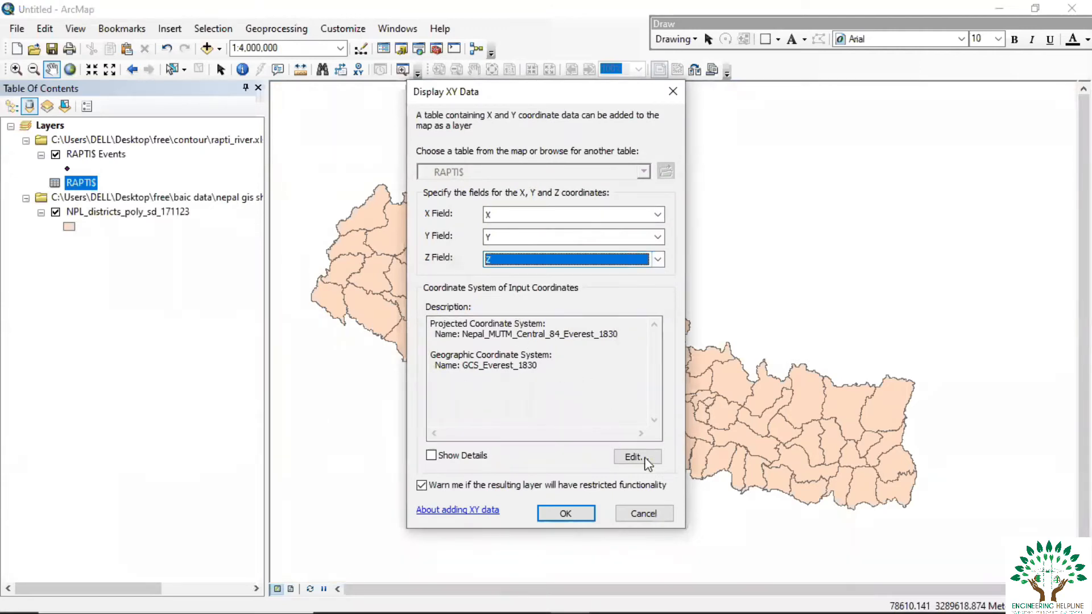
Step: Edit this display's coordinate system and expand the UTM, WGS 1984, Northern Hemisphere group of projected systems
click(637, 458)
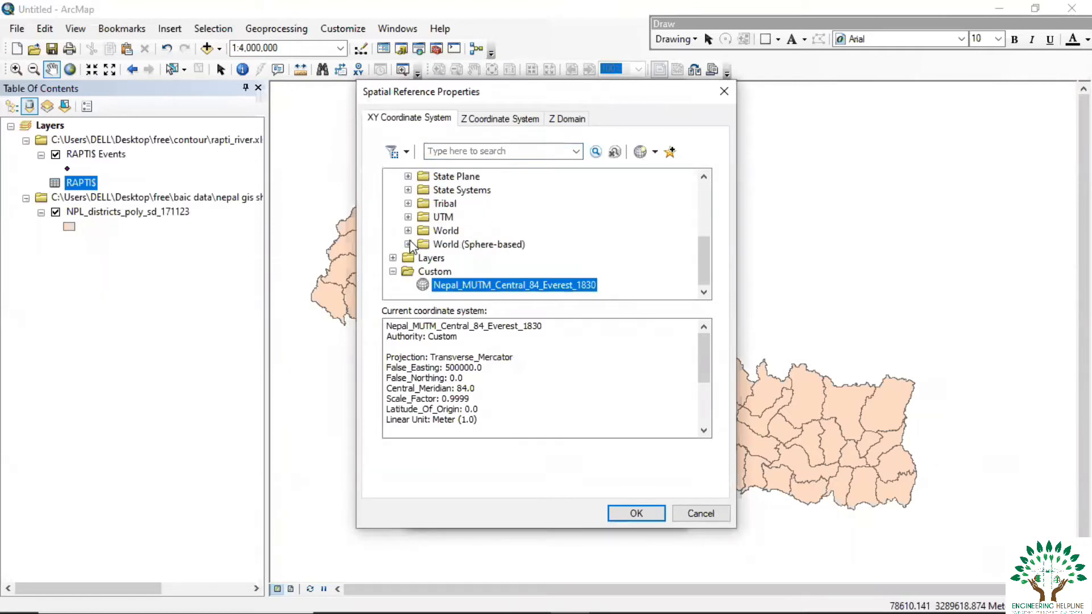
click(407, 230)
click(408, 176)
click(408, 216)
scroll(449, 219, down, 4)
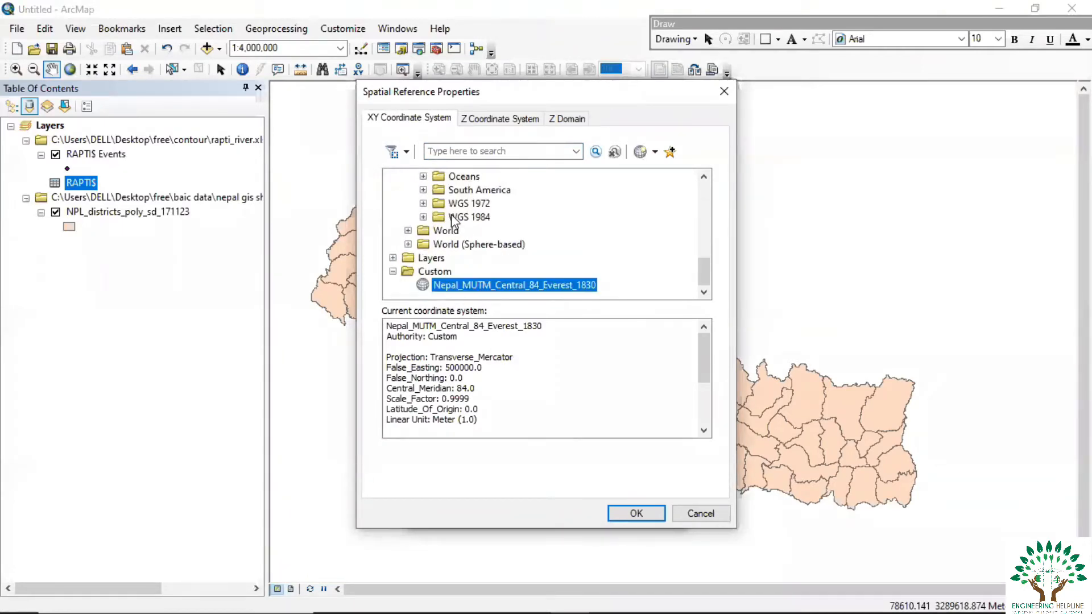
click(423, 217)
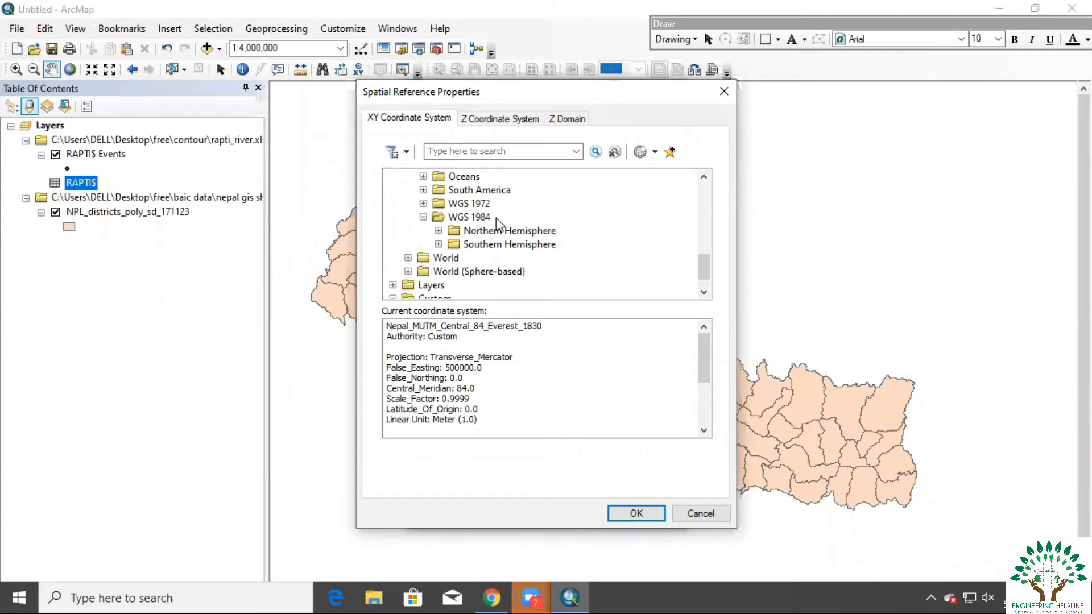
click(438, 231)
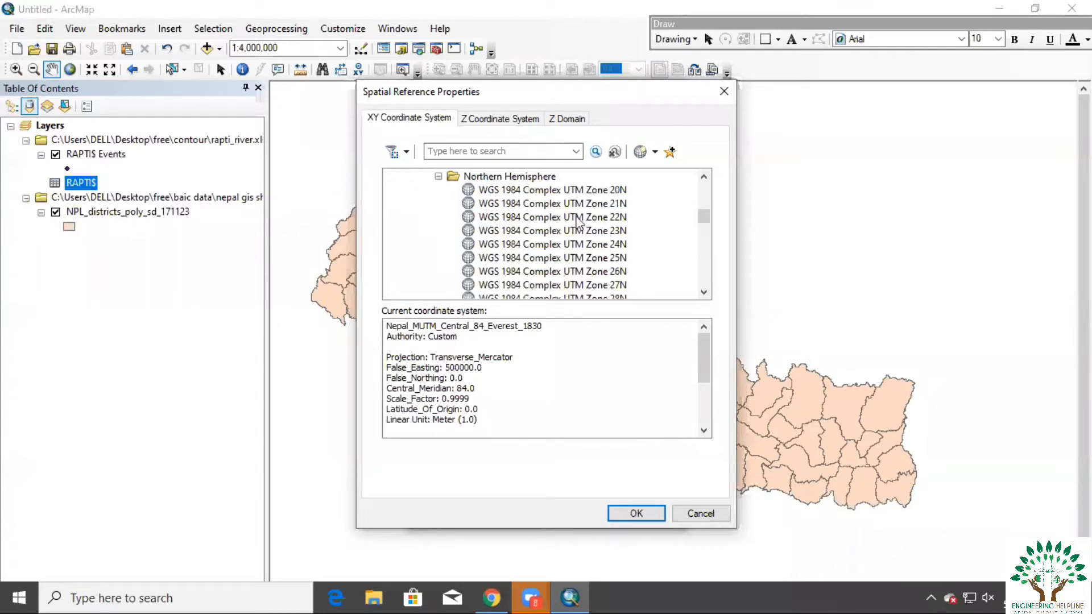
Step: Set the input coordinates' spatial reference to WGS 1984 UTM Zone 44N
scroll(568, 230, down, 15)
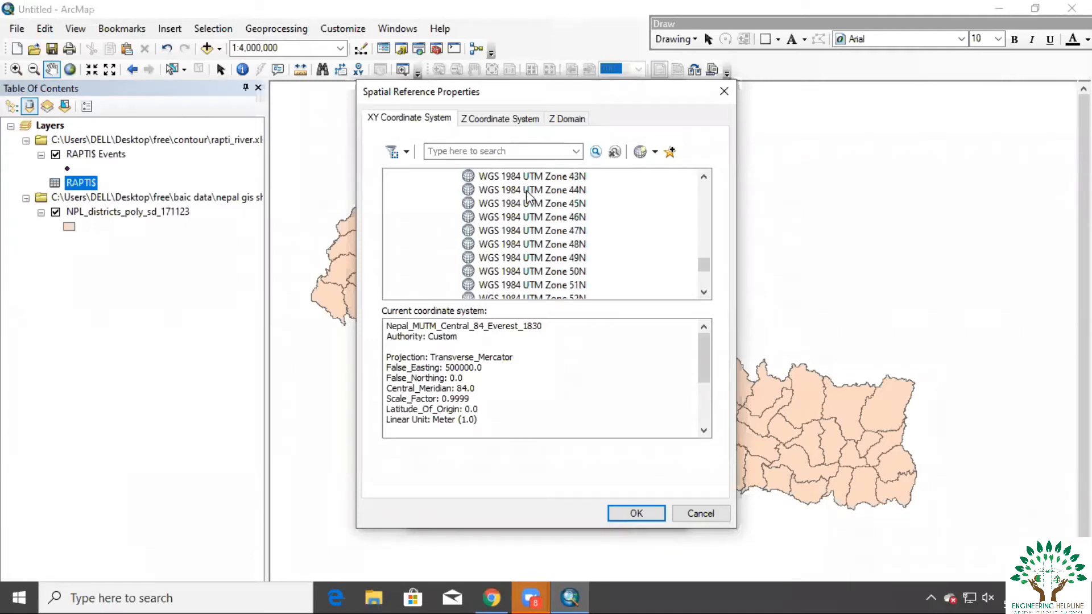
click(555, 191)
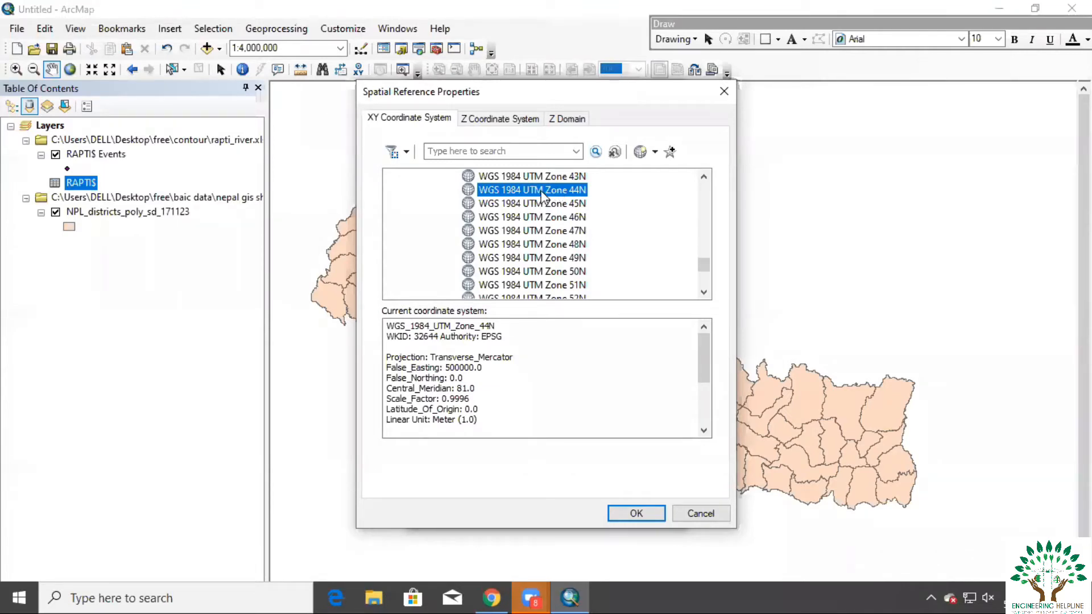
click(637, 514)
Step: Generate a second RAPTI$ point layer despite the missing Object-ID field and inspect its points up close
click(578, 517)
click(603, 401)
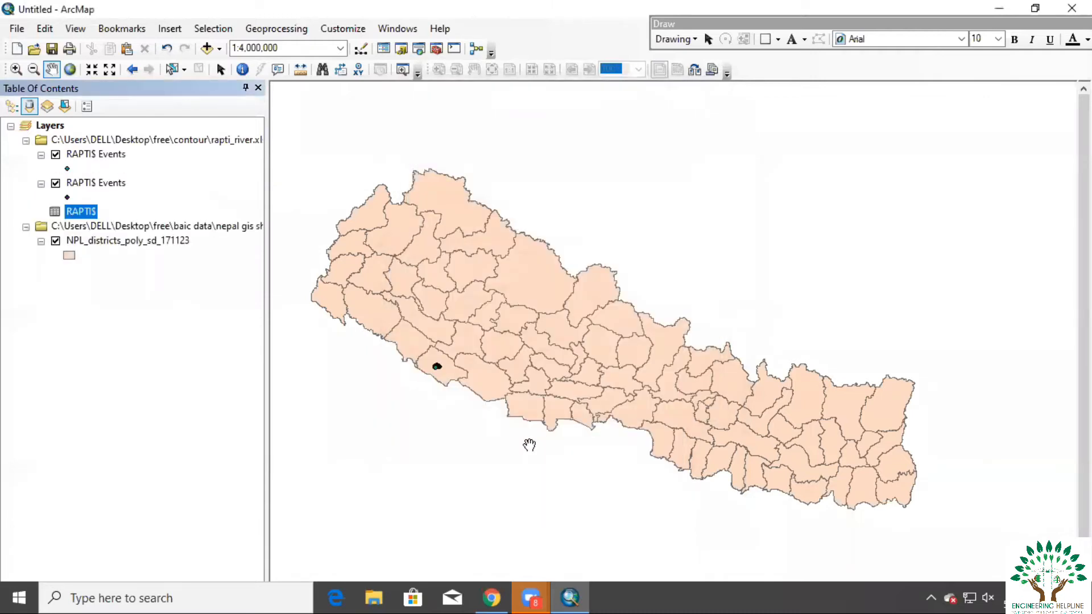
scroll(432, 370, up, 4)
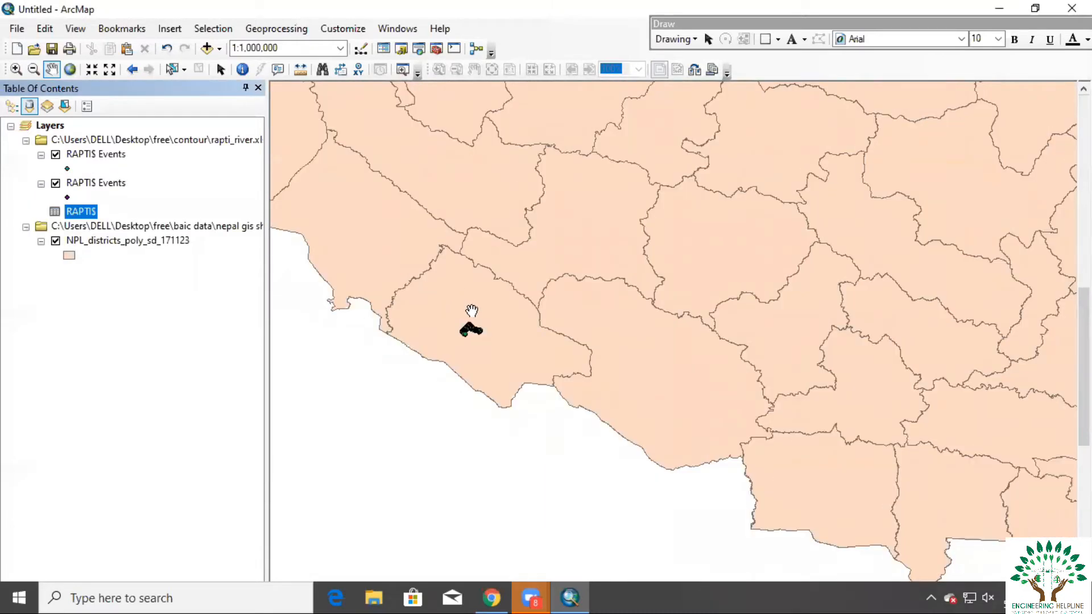
Step: Start exporting the uppermost RAPTI$ Events layer's data and set the output location to the contour folder in Desktop\free
click(97, 159)
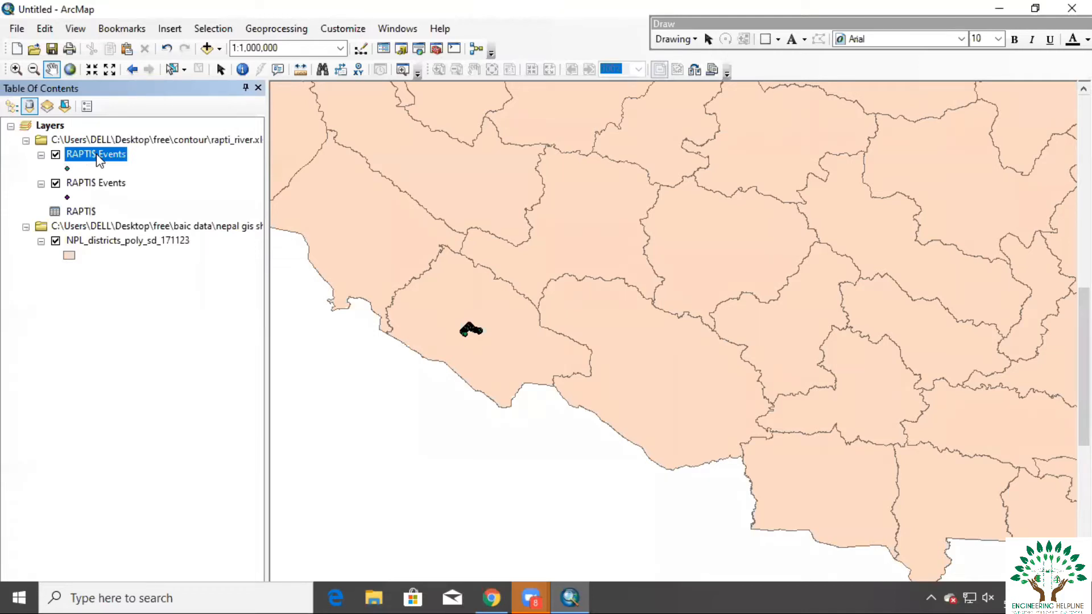
right_click(101, 158)
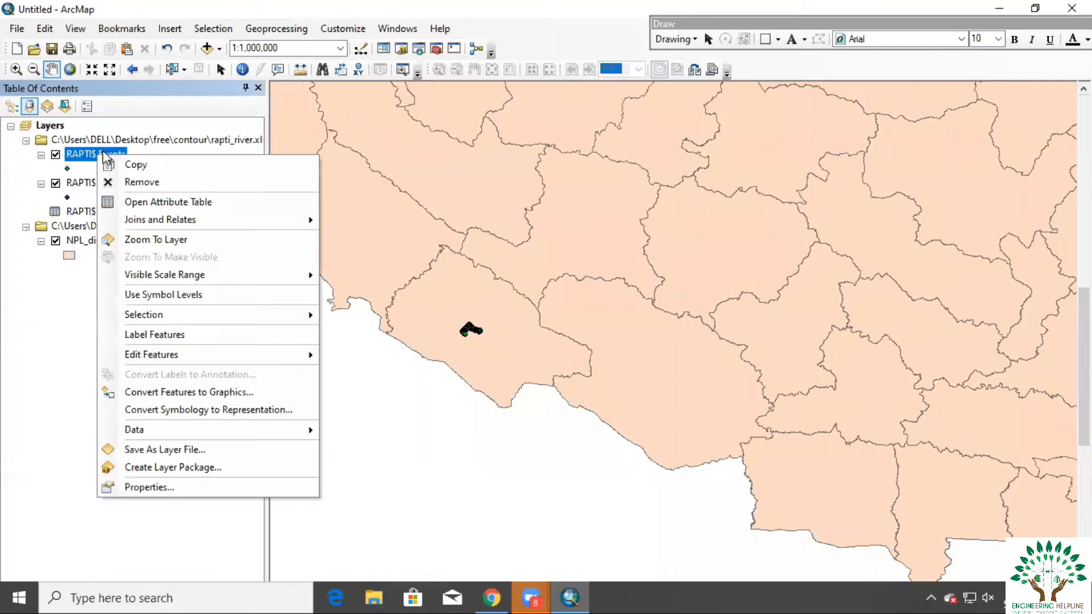
mouse_move(176, 438)
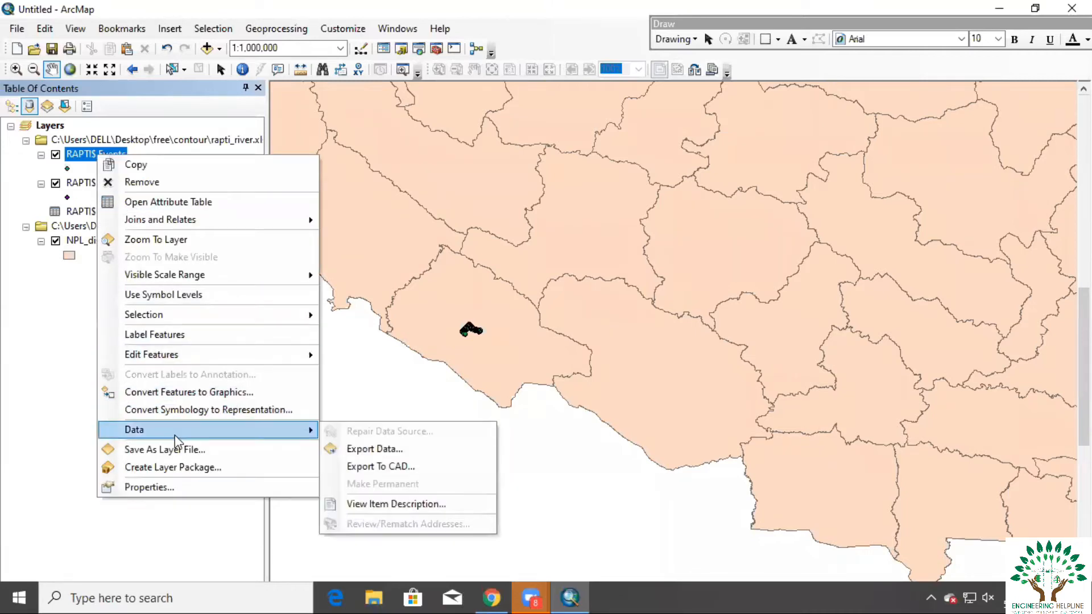
click(376, 450)
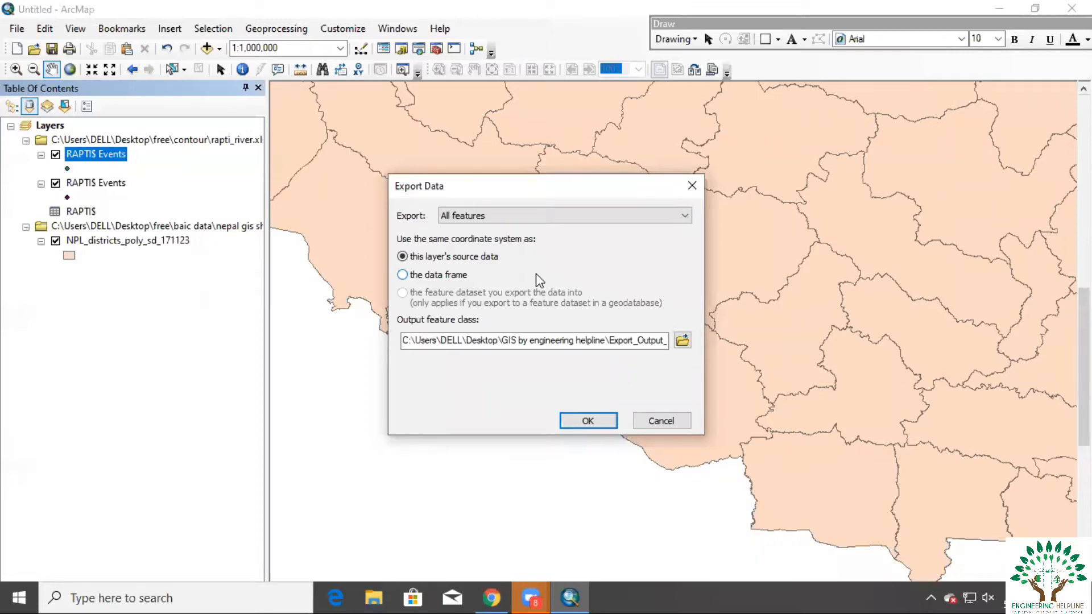
click(682, 340)
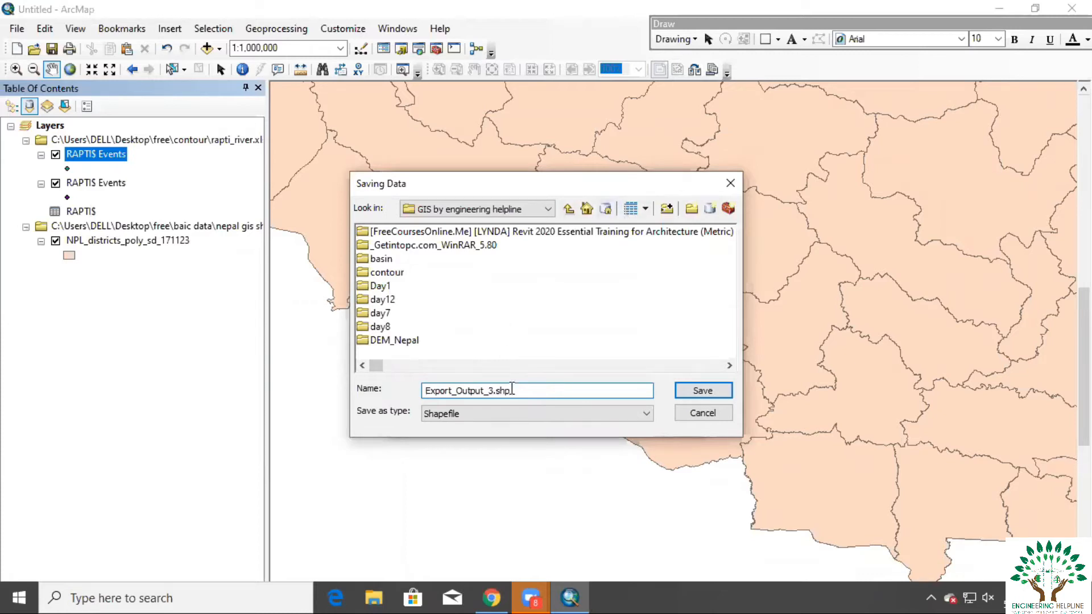
click(500, 209)
click(489, 251)
click(502, 393)
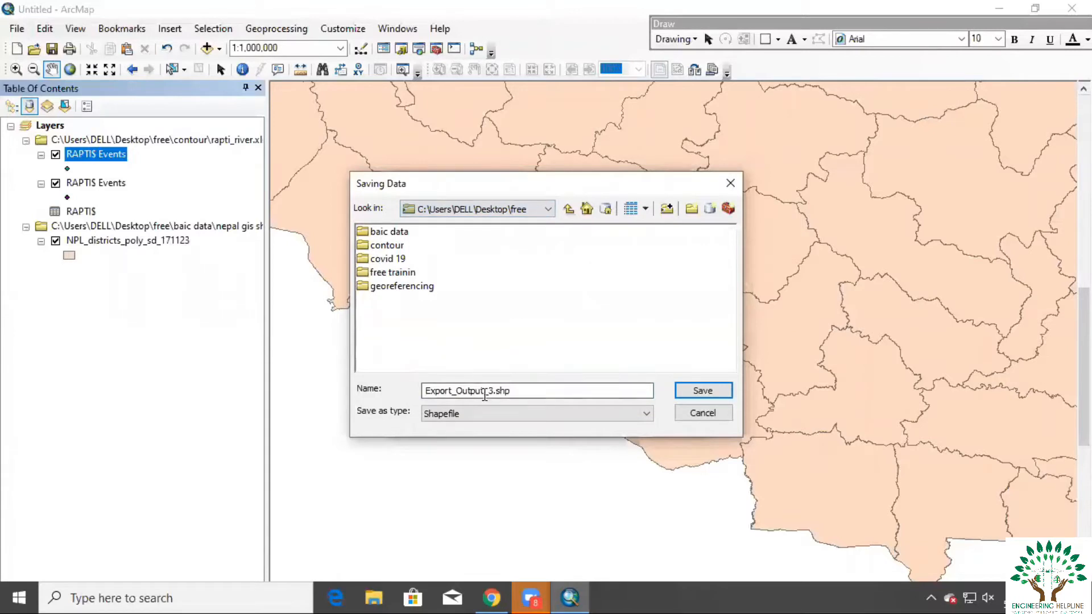
double_click(392, 246)
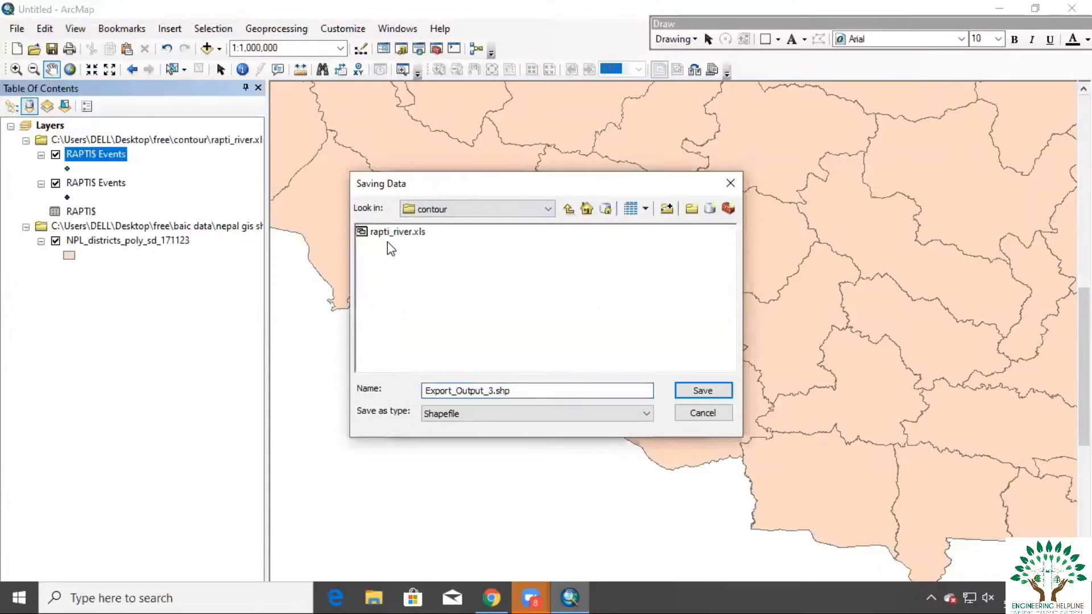
Step: Name the output poiint.shp with type Shapefile, export all features and add the exported layer to the map
double_click(533, 389)
text(poit)
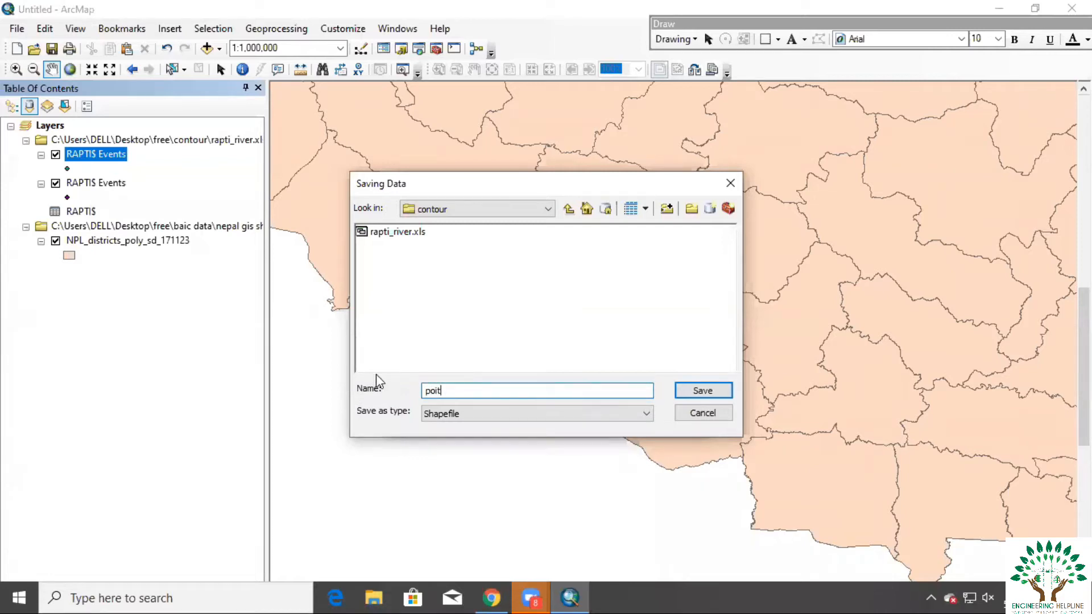
key(BackSpace)
text(int)
click(470, 421)
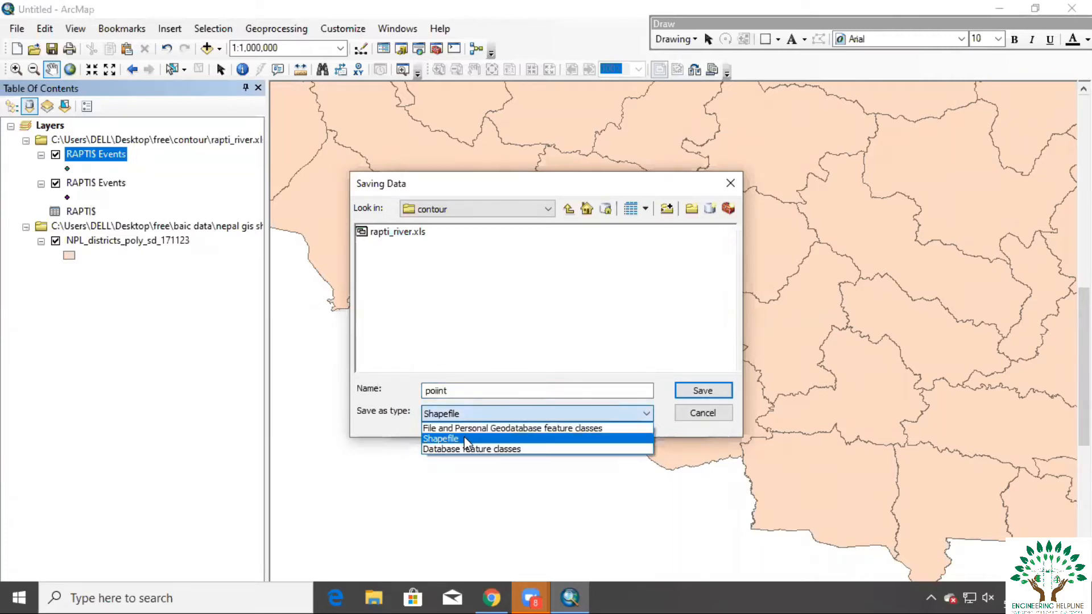
click(464, 439)
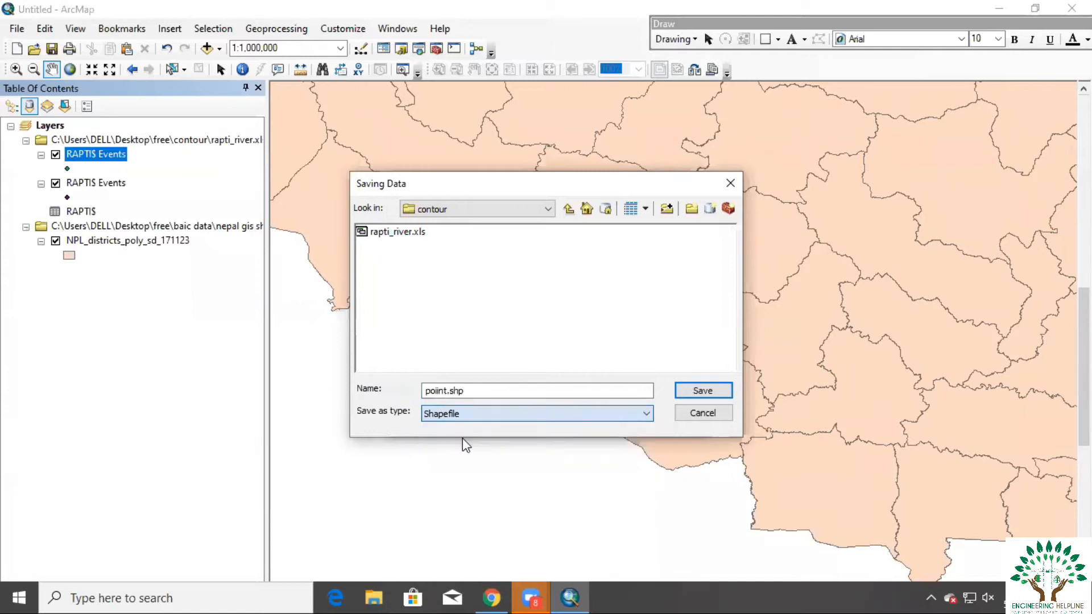
click(702, 394)
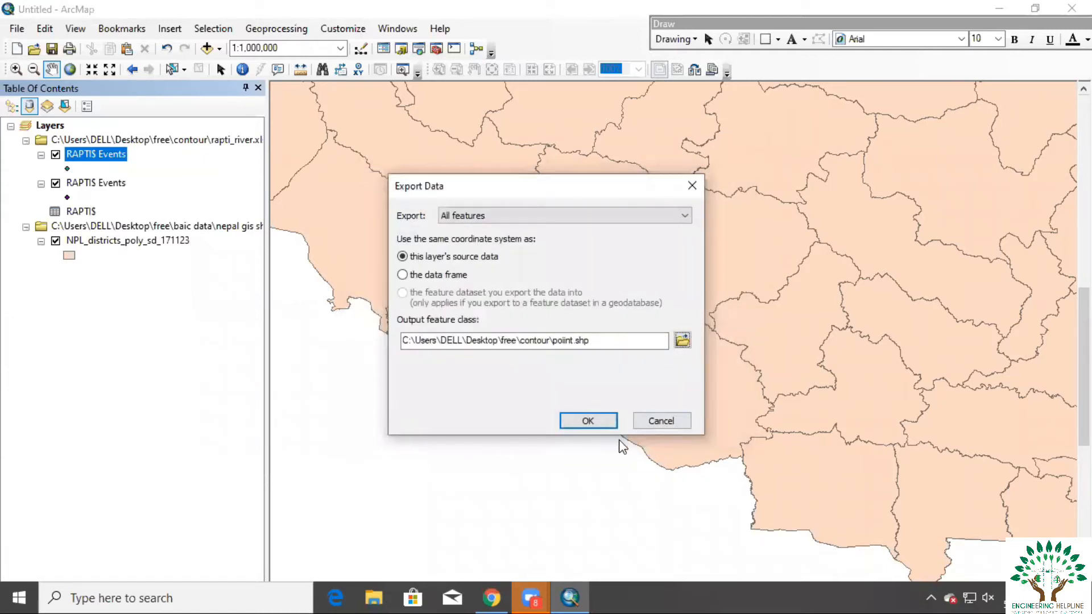
click(588, 422)
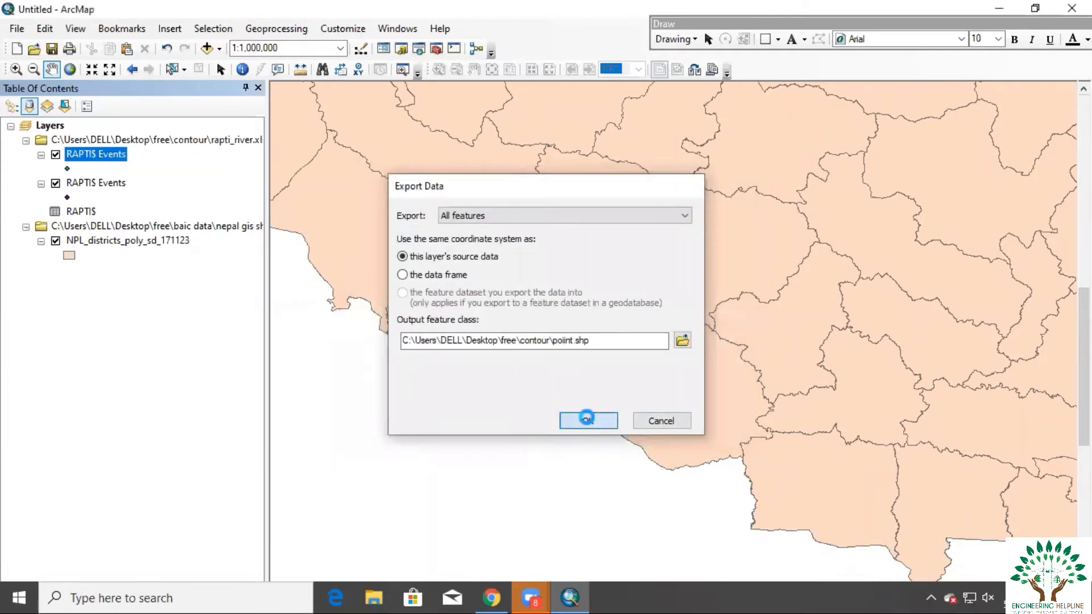
click(607, 372)
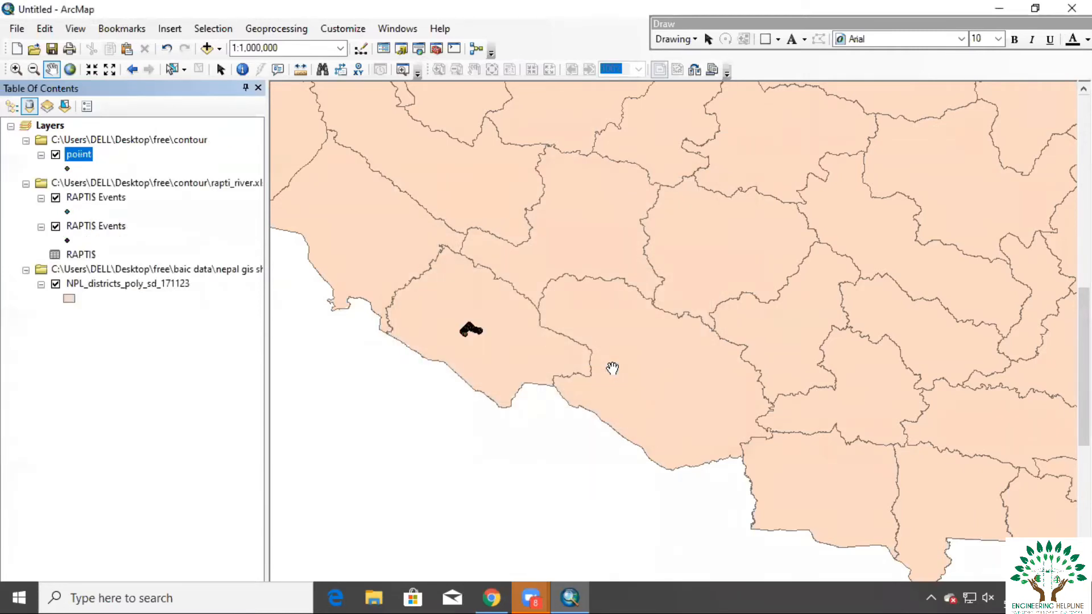
drag(609, 372, 609, 416)
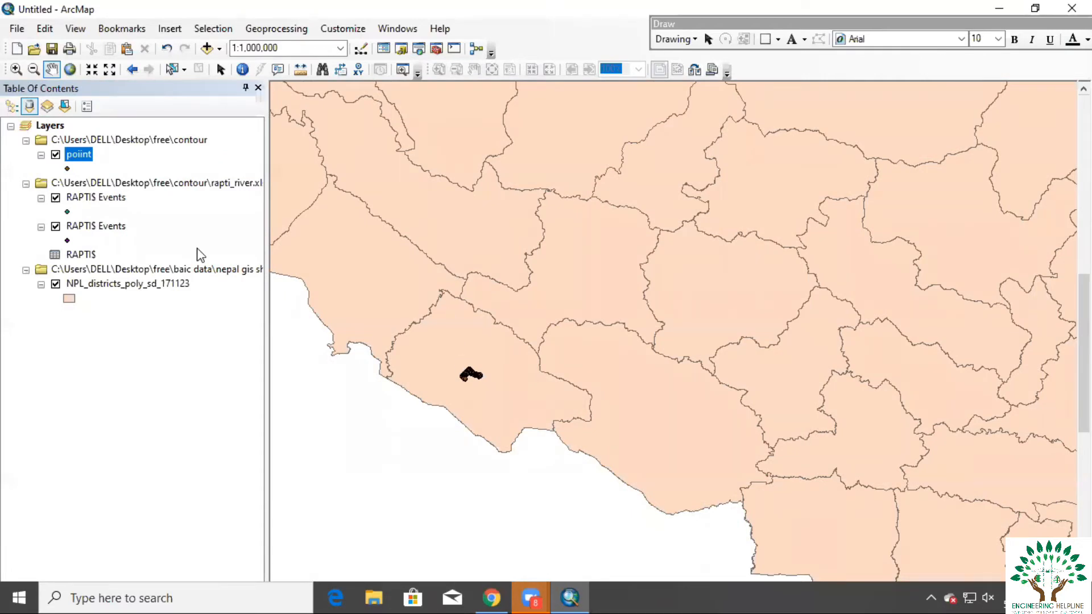
Step: Start another XY data display of the RAPTI$ table, with X, Y and Z as the coordinate fields
right_click(108, 199)
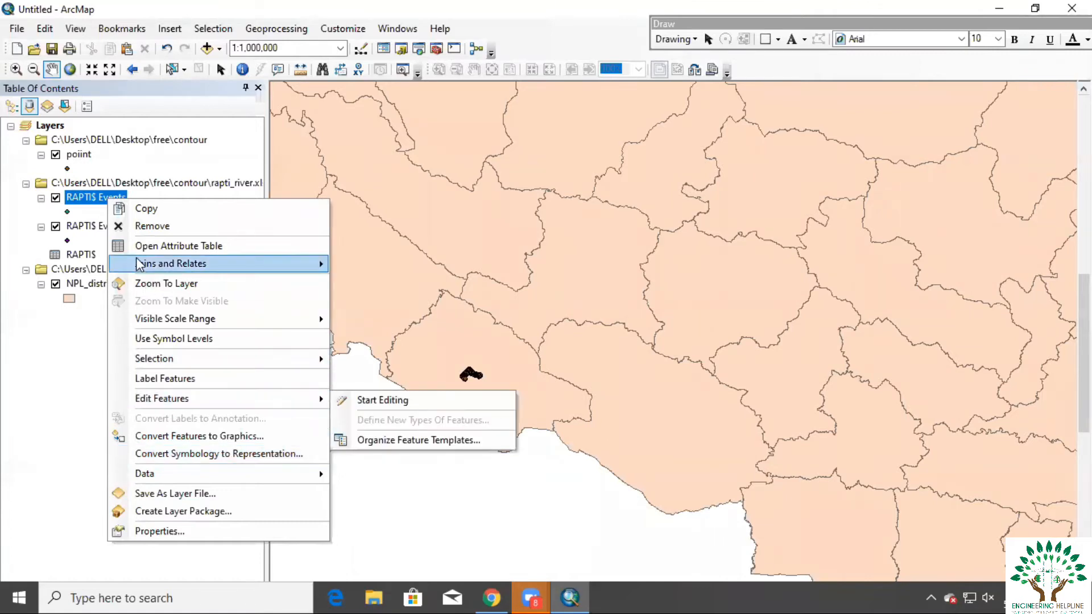
right_click(75, 257)
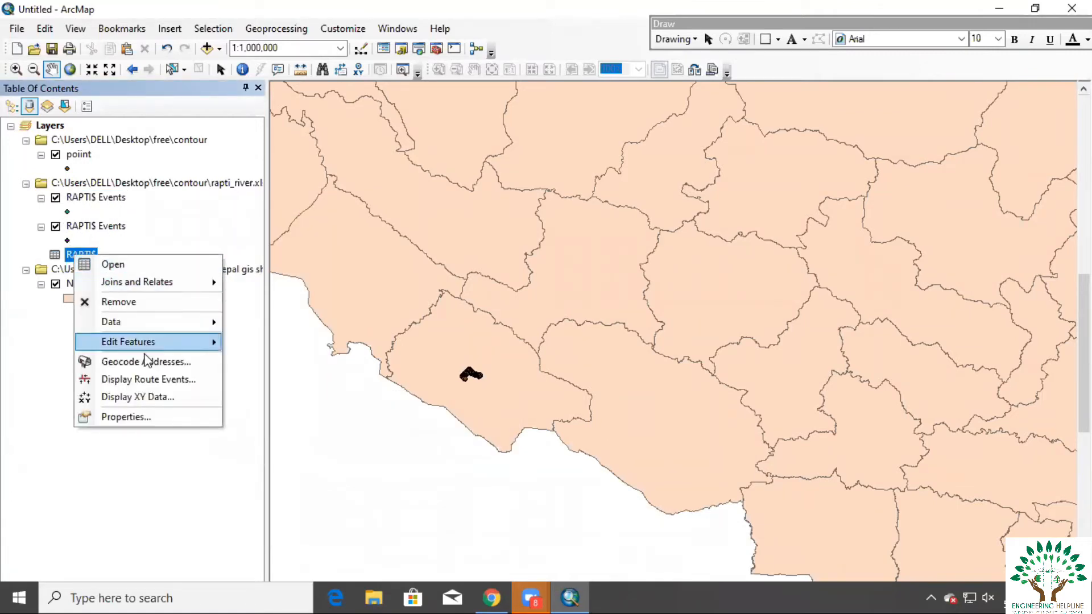
click(166, 398)
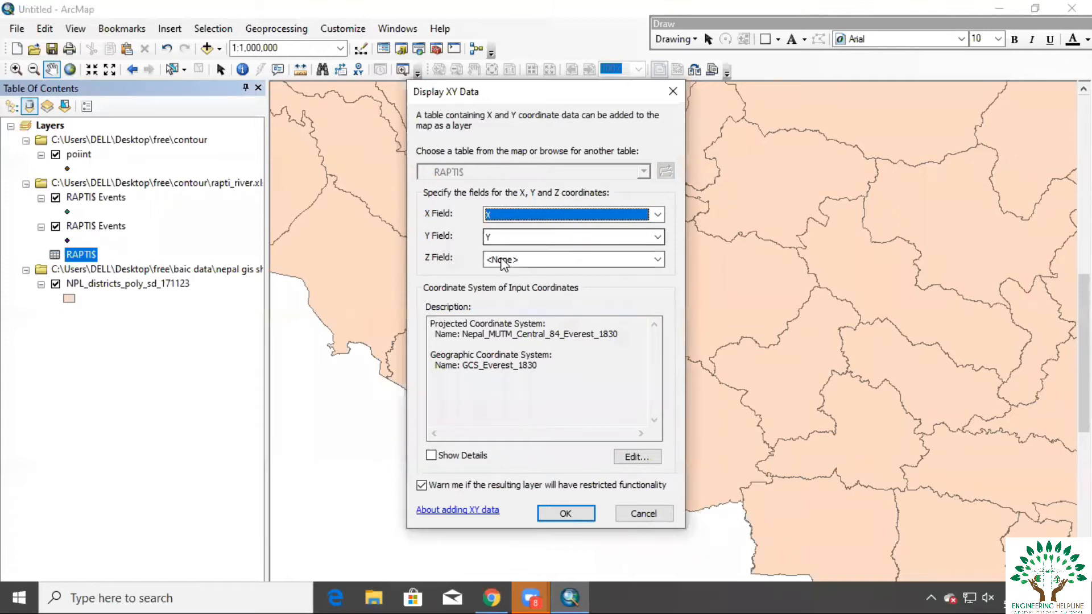
click(569, 259)
click(504, 304)
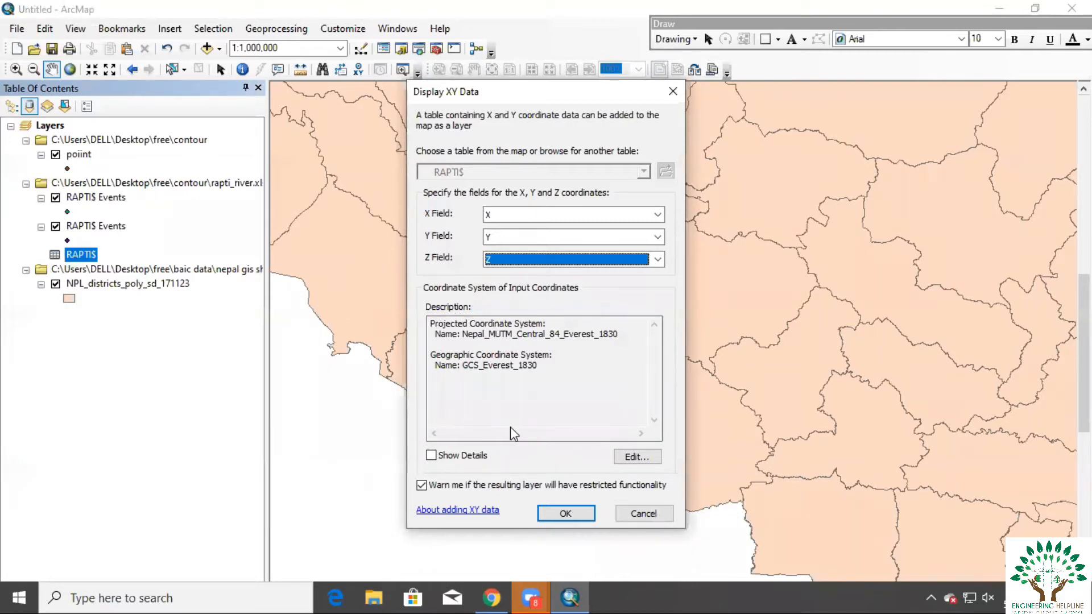
Step: Set the input coordinate system to WGS 1984 UTM Zone 44N from the projected UTM, WGS 1984, Northern Hemisphere group
click(635, 457)
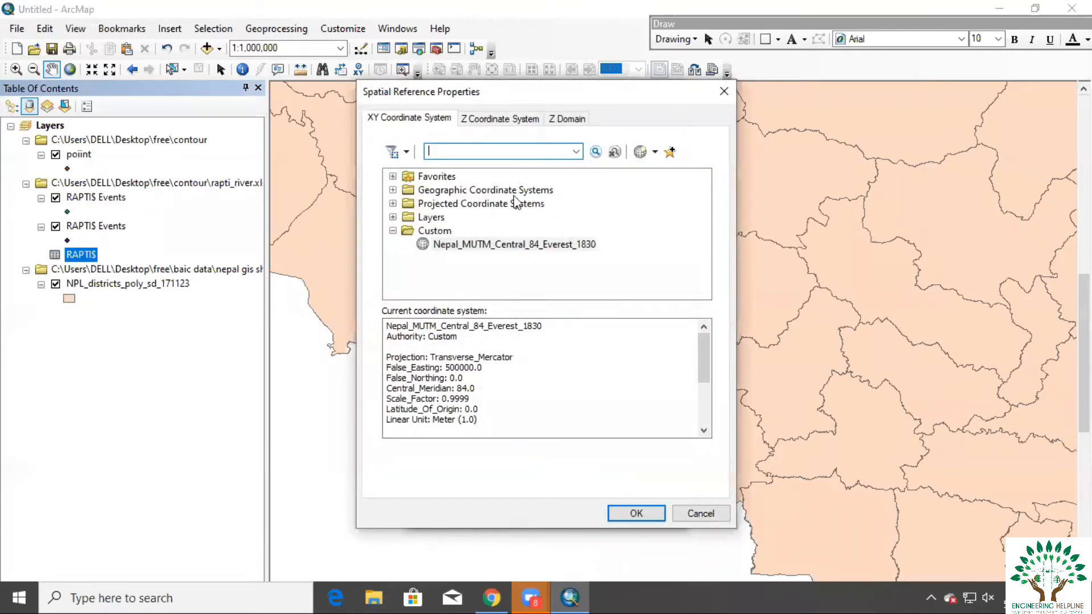
click(393, 204)
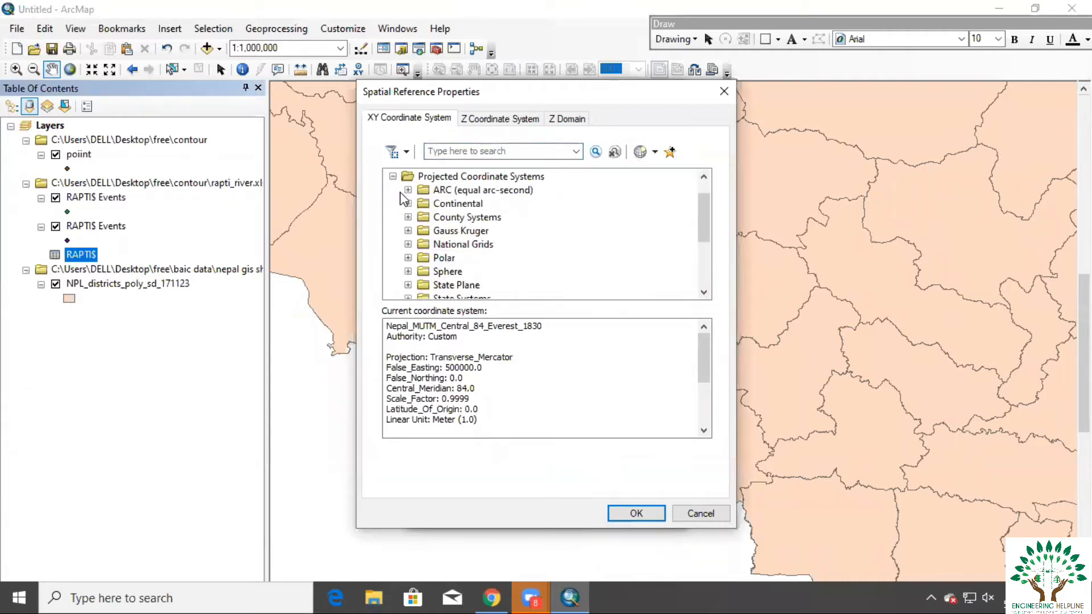
click(511, 176)
scroll(460, 228, down, 2)
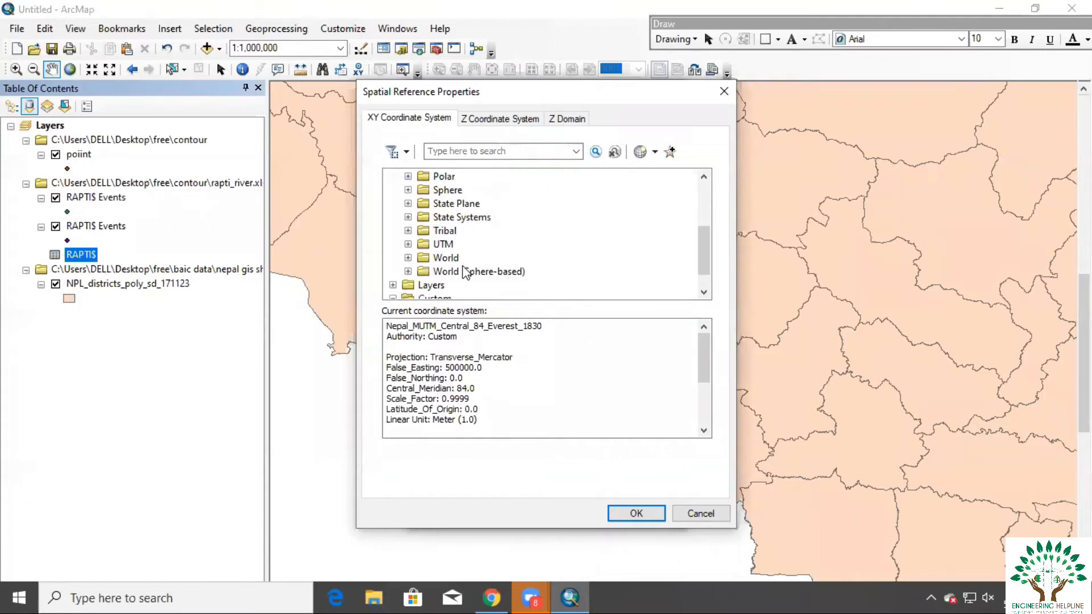
click(441, 246)
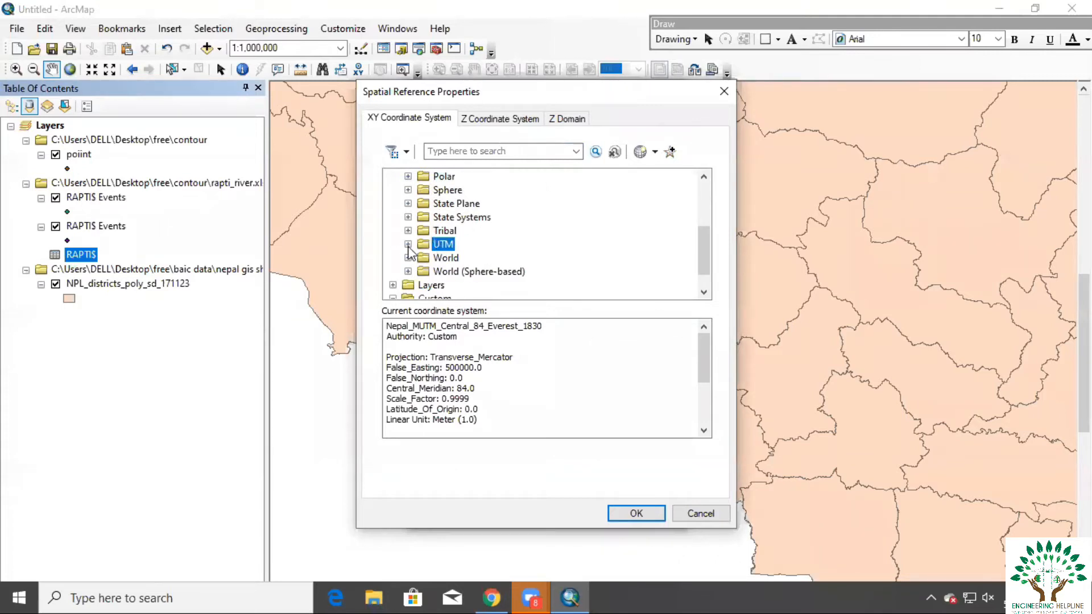
click(408, 244)
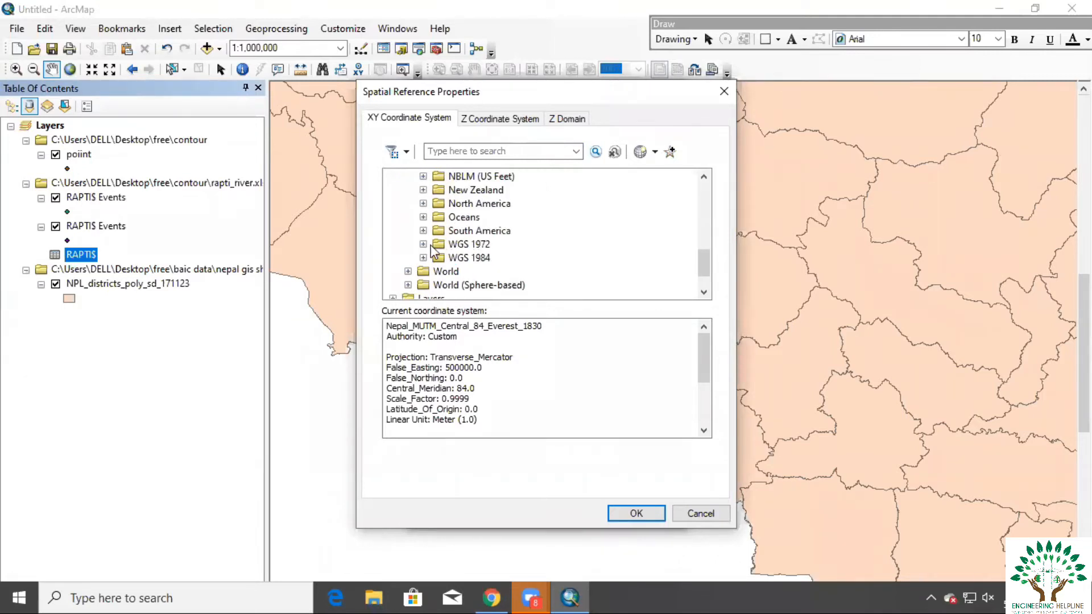
double_click(484, 260)
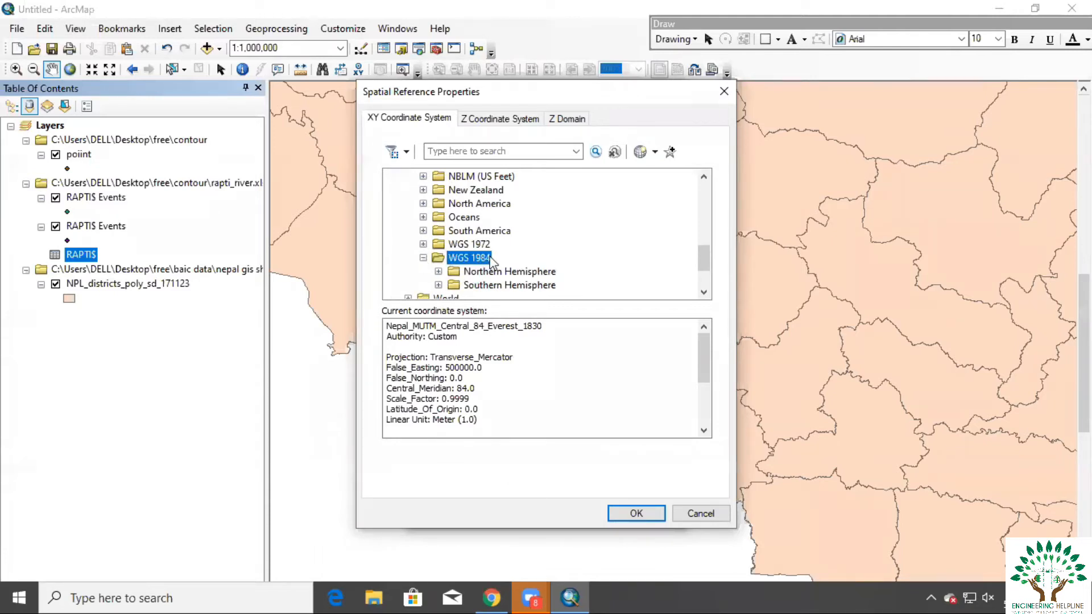
click(438, 272)
scroll(546, 251, down, 20)
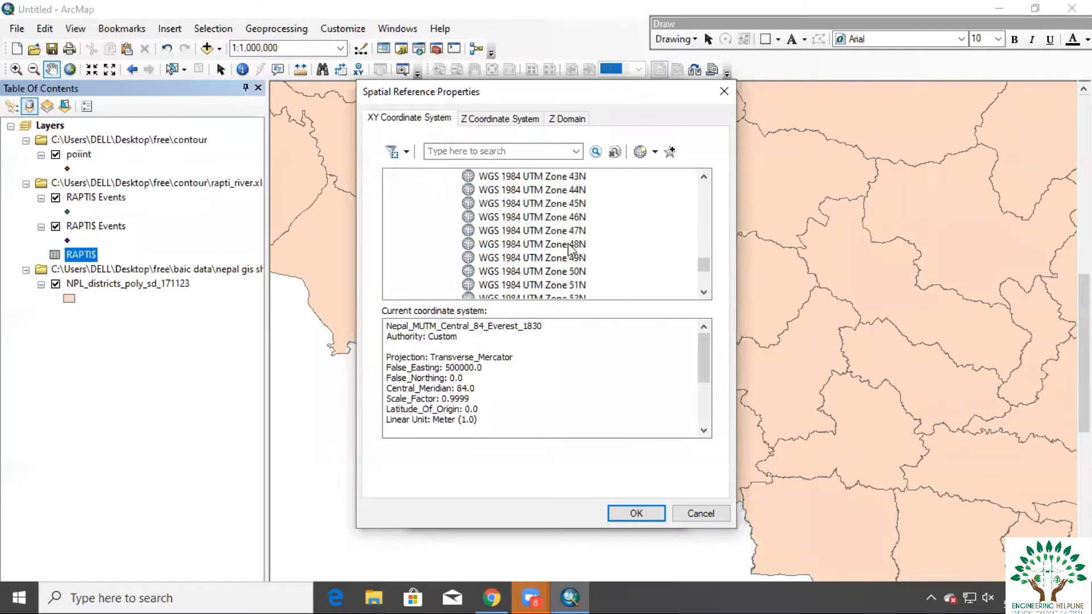
scroll(561, 256, up, 1)
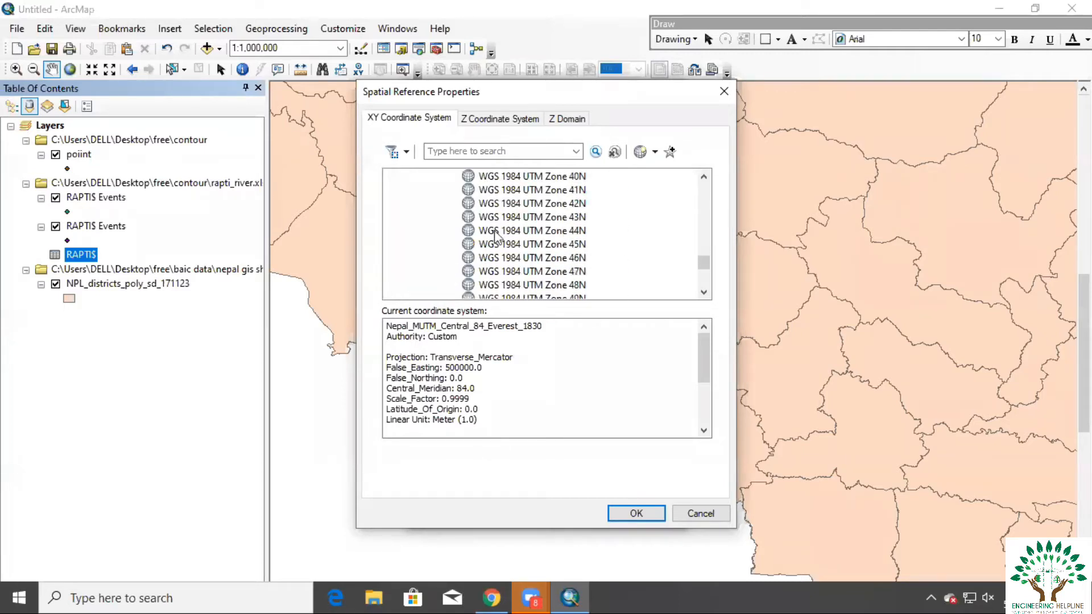
click(569, 231)
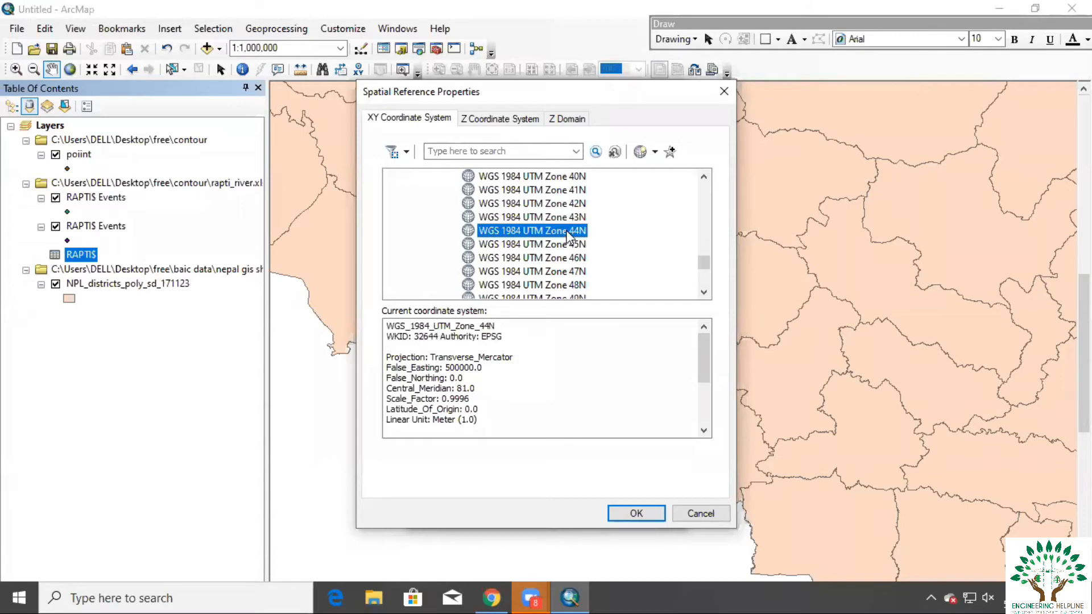
click(637, 515)
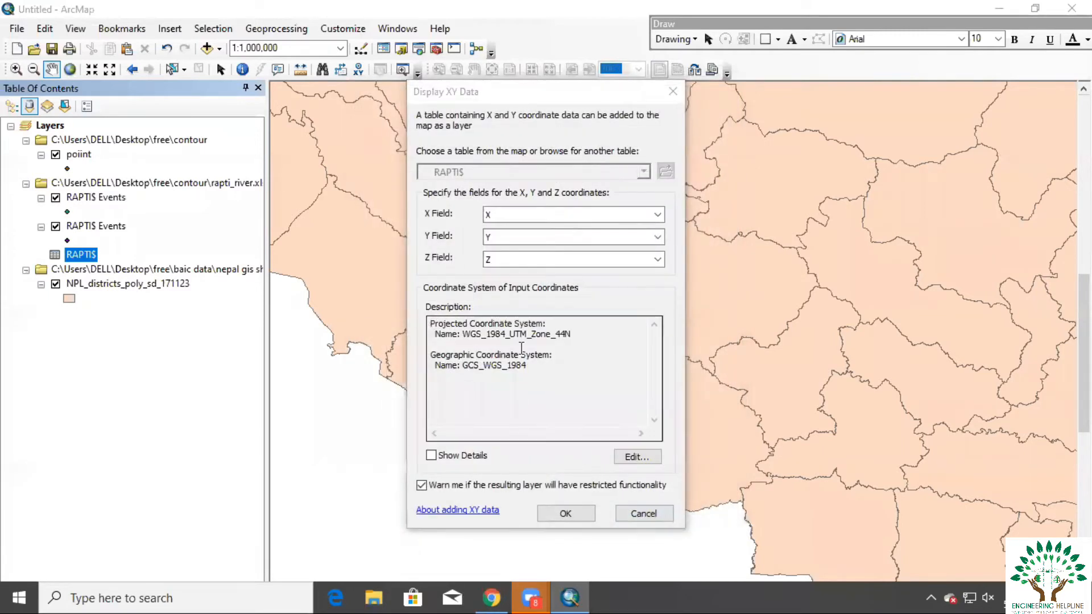
Step: Generate a third RAPTI$ point layer despite the missing Object-ID field and hide all three RAPTI$ Events layers
click(576, 519)
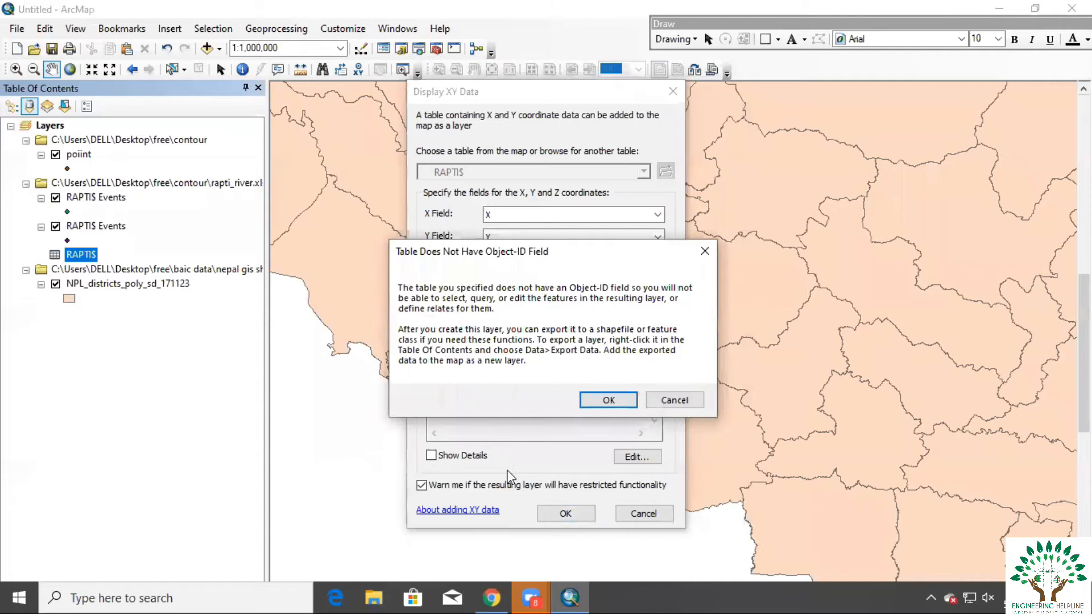
click(604, 401)
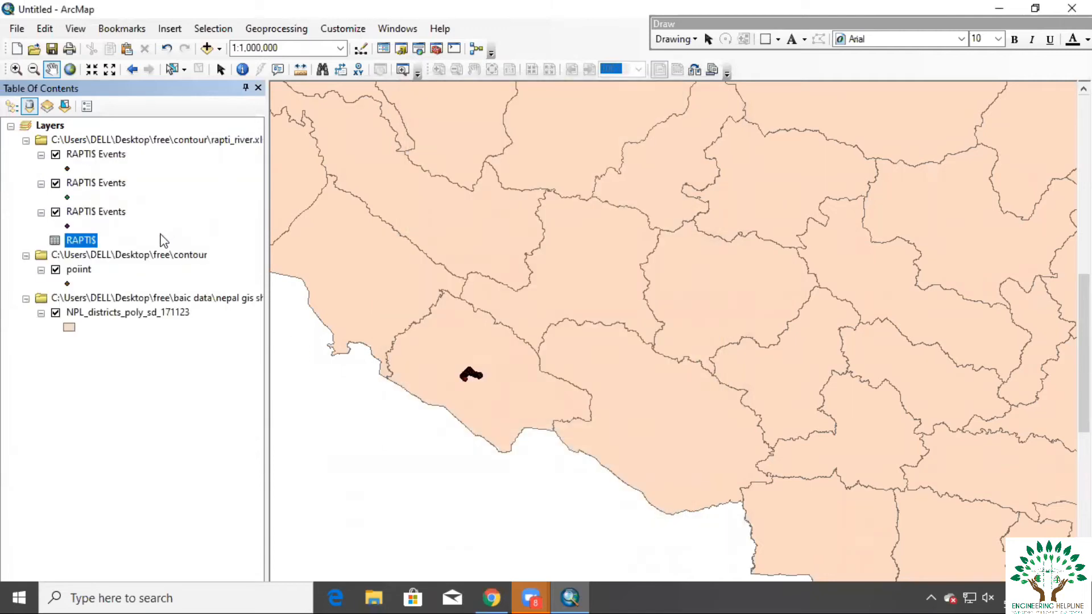
click(56, 212)
click(56, 183)
click(56, 155)
Step: Start a data export of the uppermost RAPTI$ Events layer, covering all features in the layer's source coordinate system
right_click(115, 159)
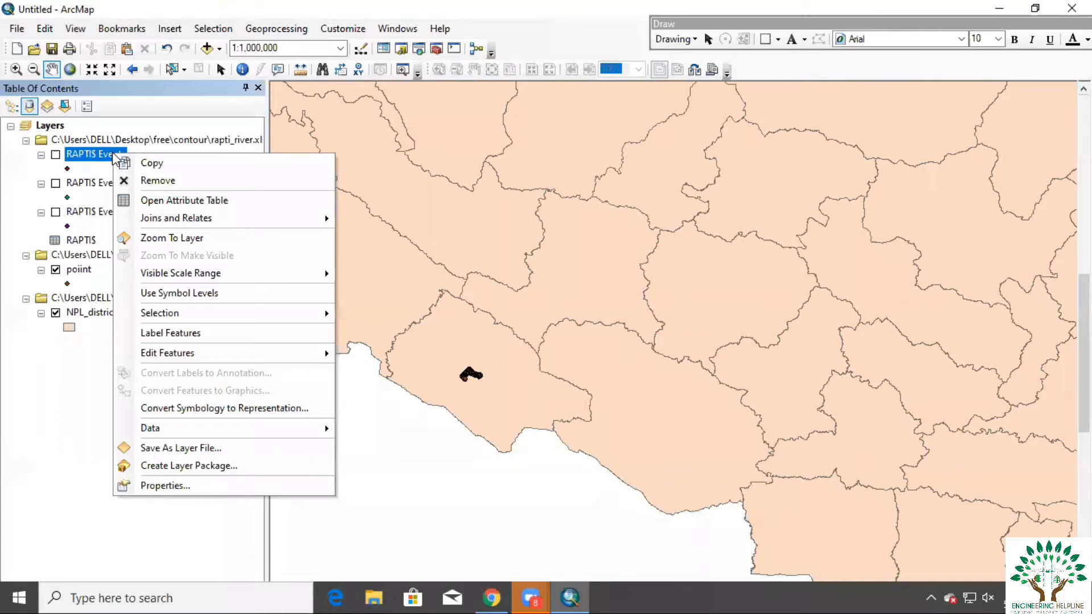
mouse_move(307, 428)
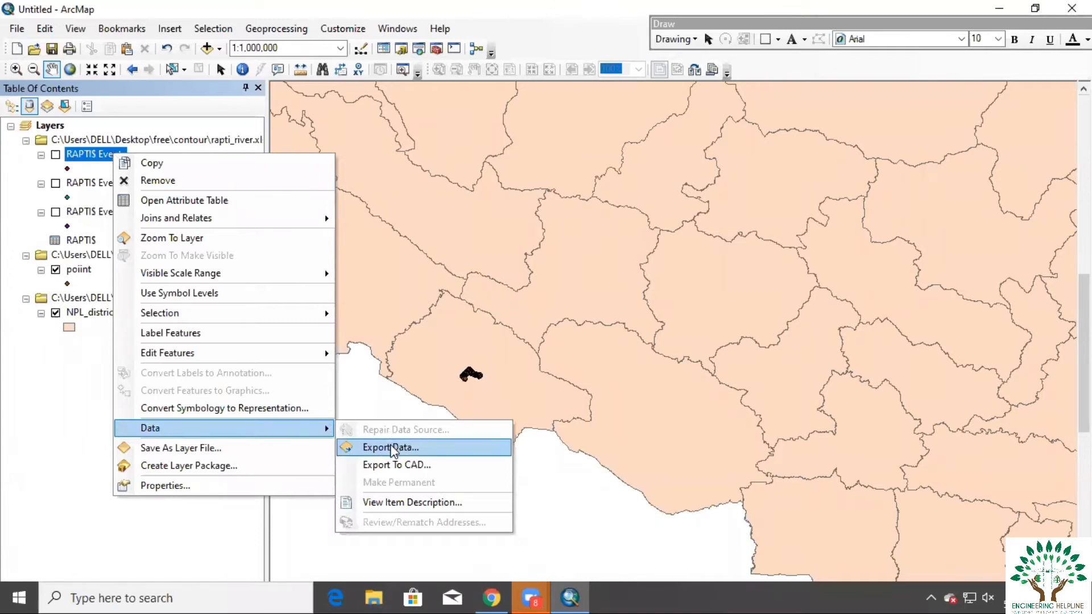
click(390, 446)
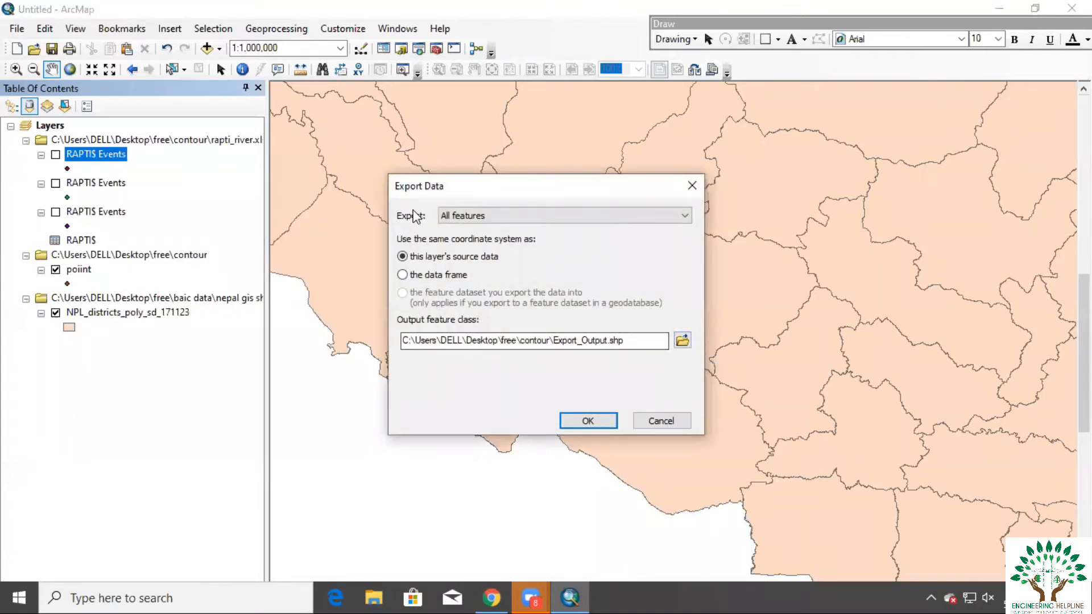
click(460, 216)
click(461, 223)
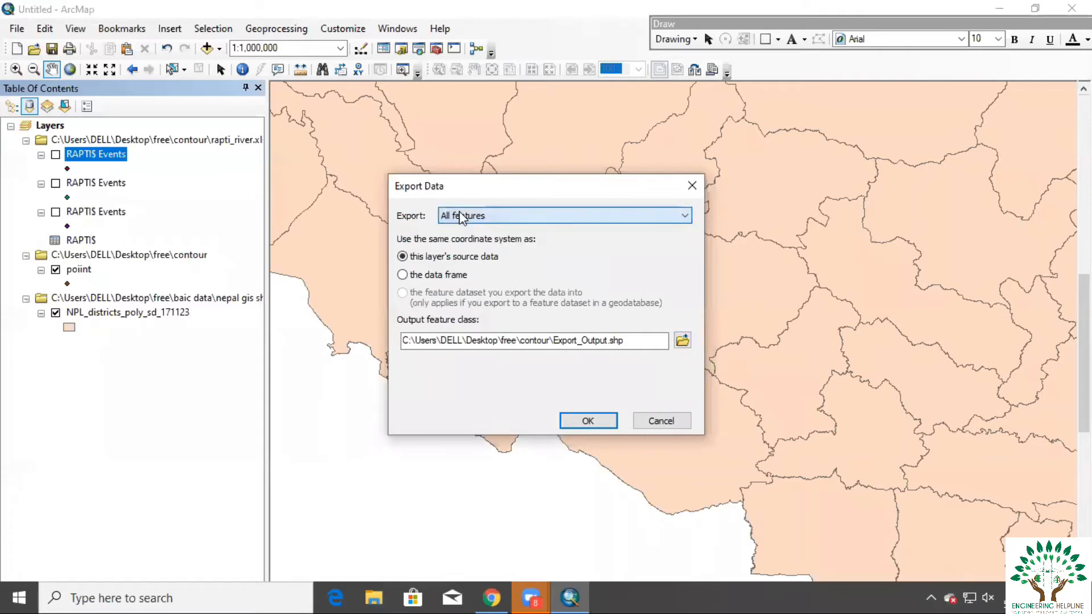
Step: Name the output opoint as a Shapefile in the contour folder, export it and add the exported layer to the map
click(682, 341)
drag(519, 392, 431, 391)
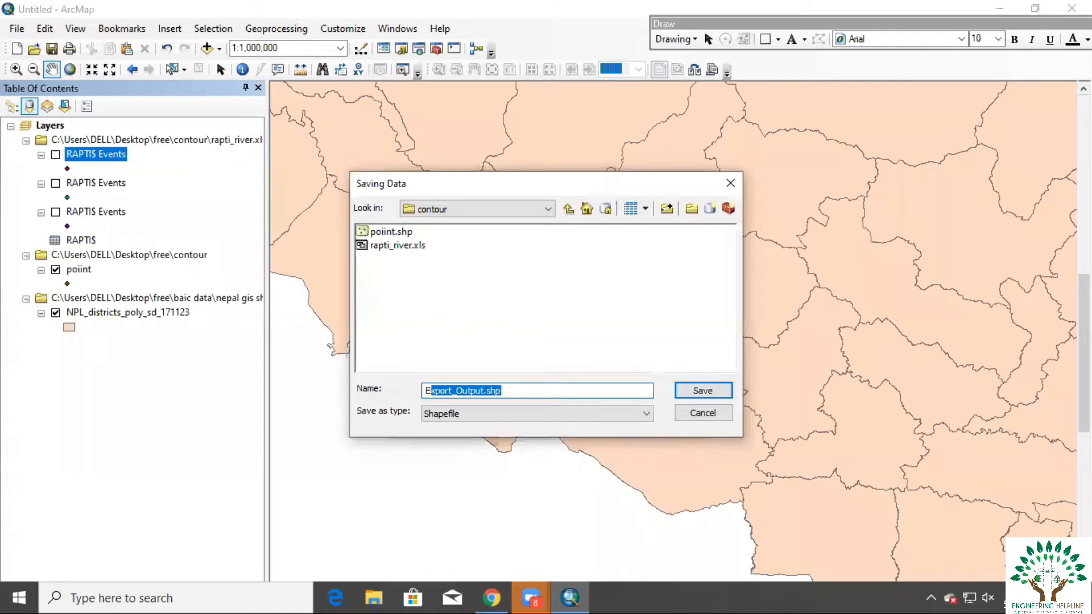
text(oint)
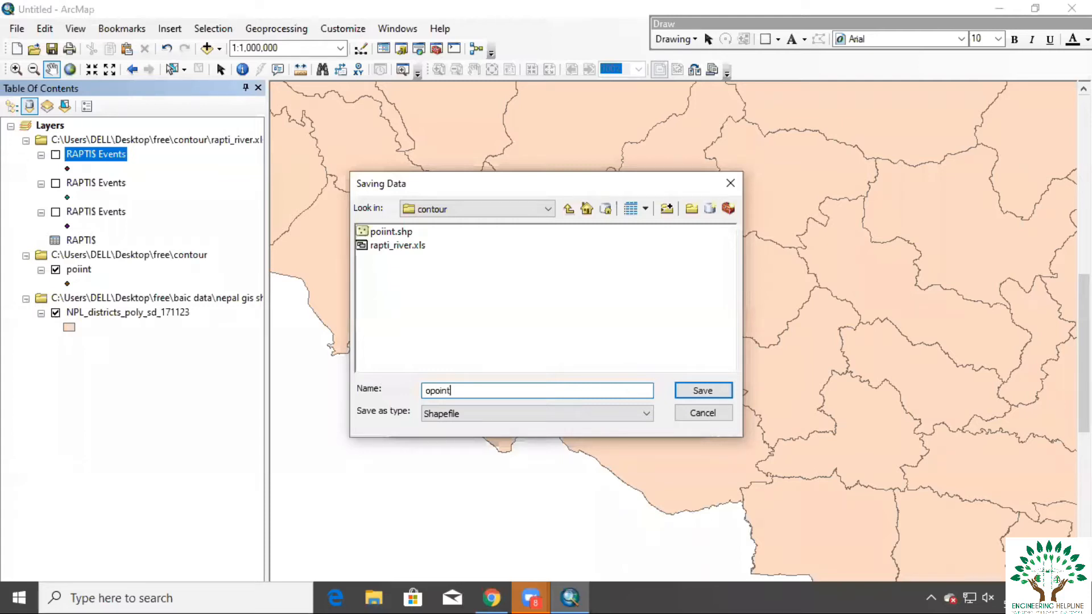
click(702, 390)
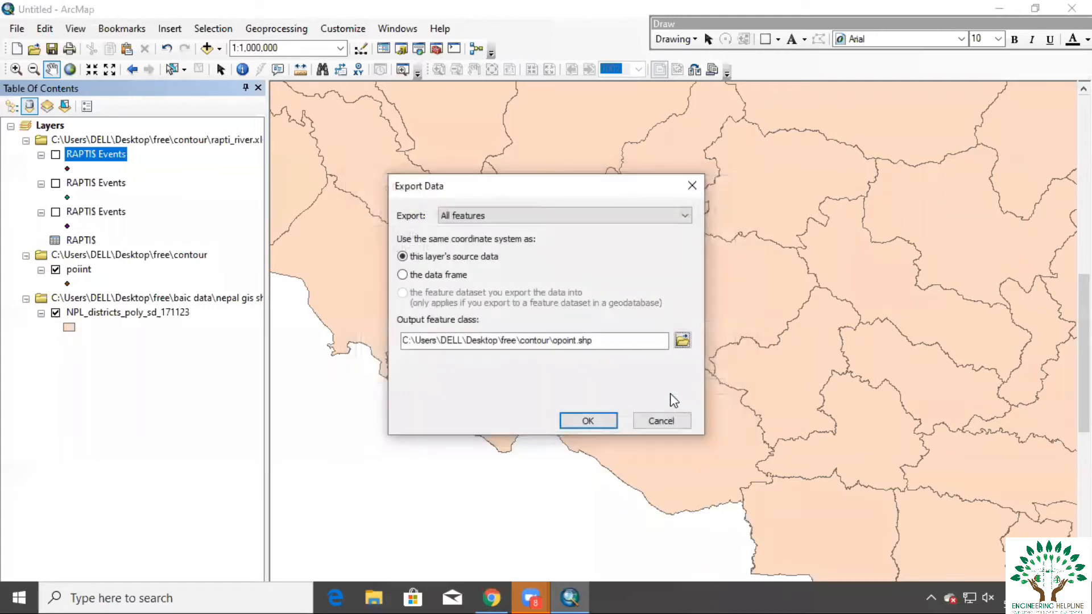
click(590, 421)
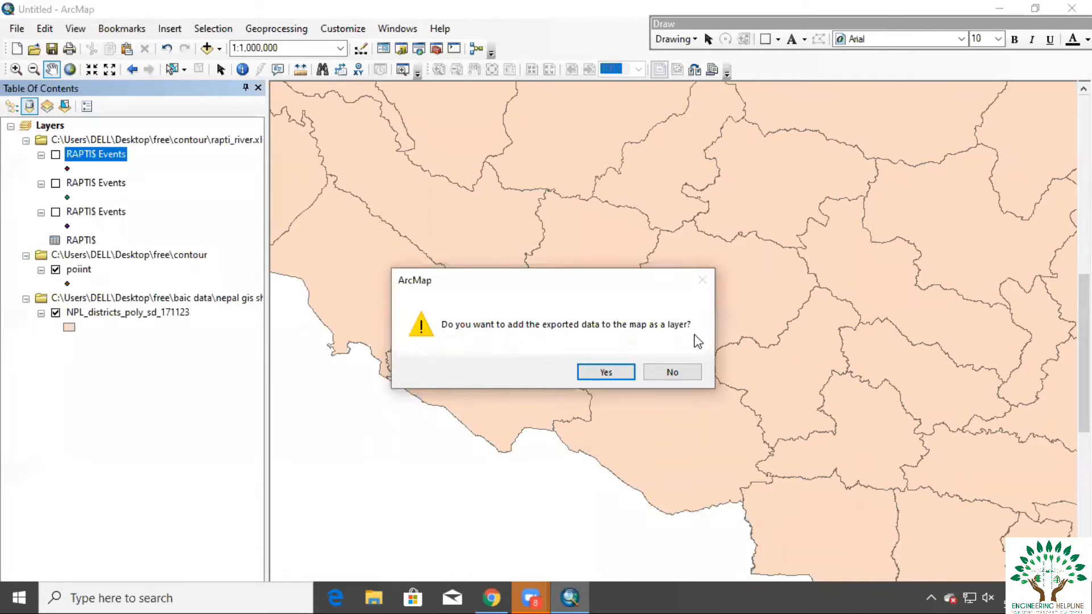
click(607, 373)
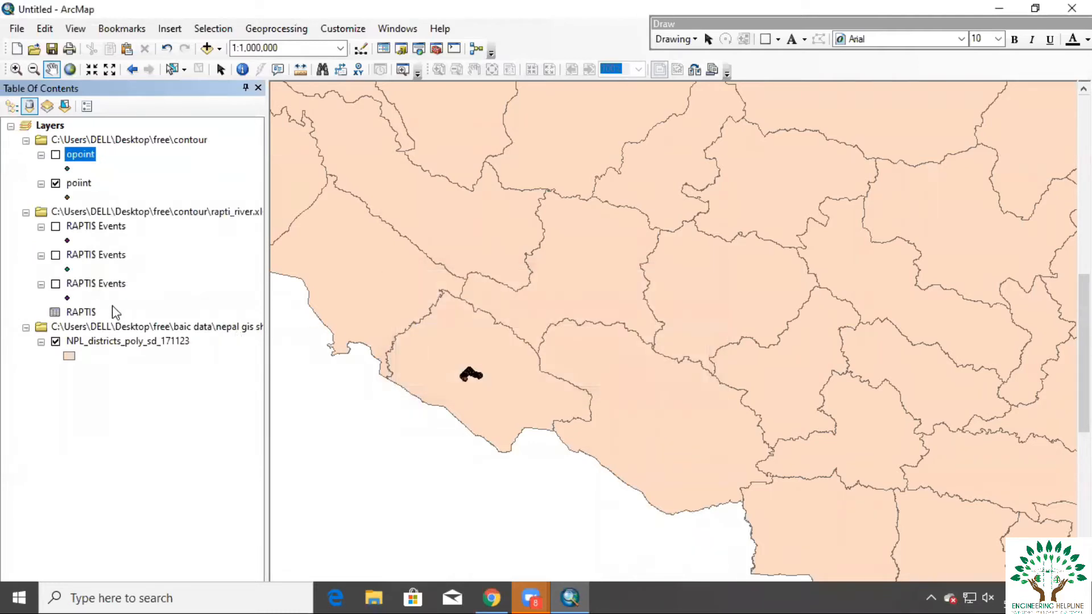
Step: Remove the whole rapti_river.xls source group with its RAPTI$ Events layers and table, and list the remaining layers by drawing order
right_click(120, 211)
click(157, 219)
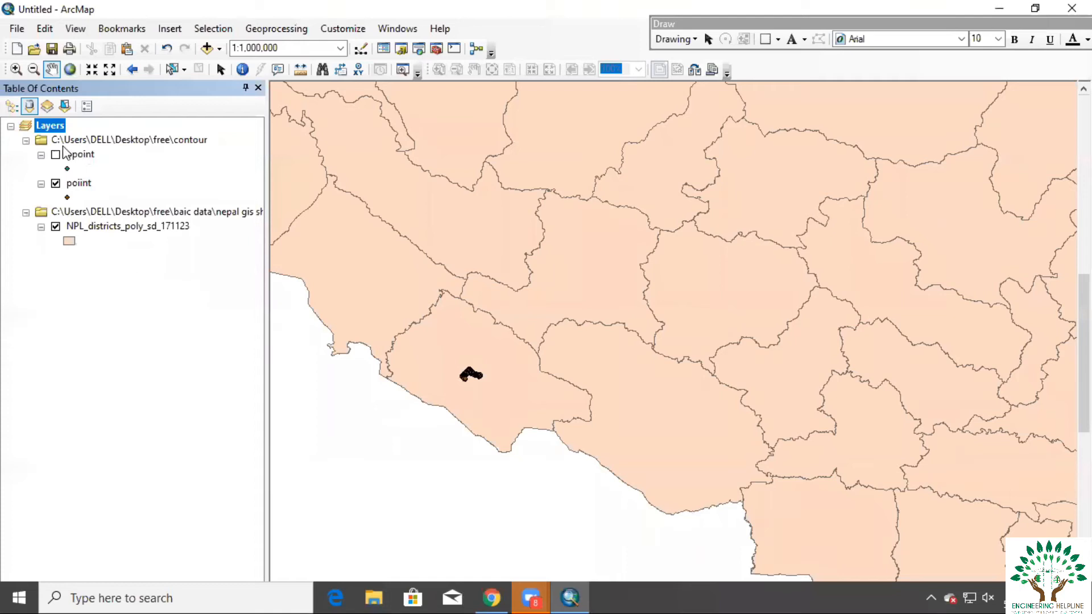
click(12, 106)
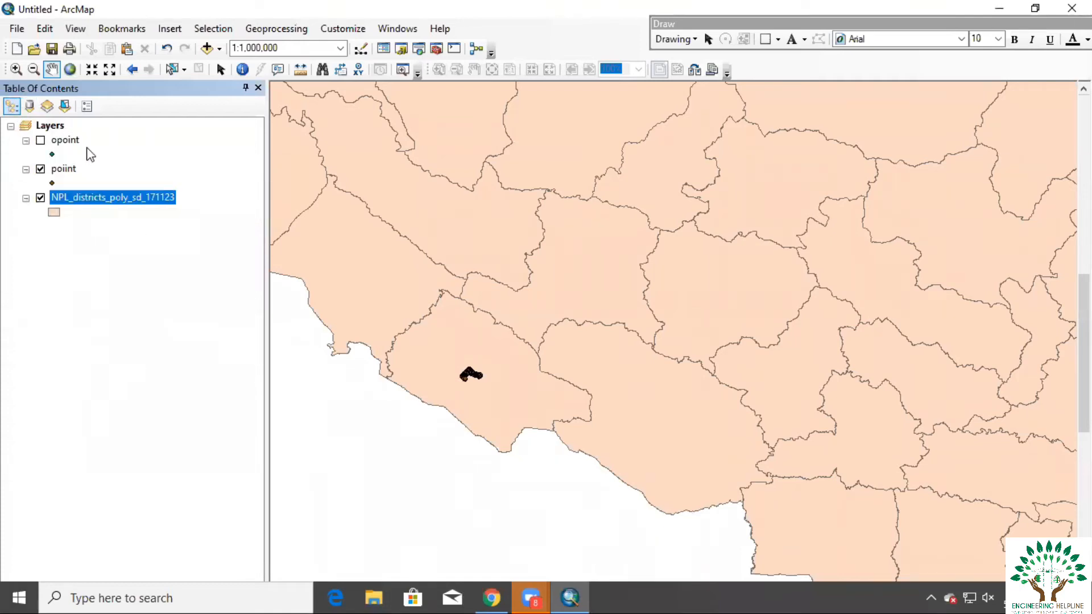
Step: Examine the poiint survey points up close and their position within the surrounding district
scroll(486, 436, down, 1)
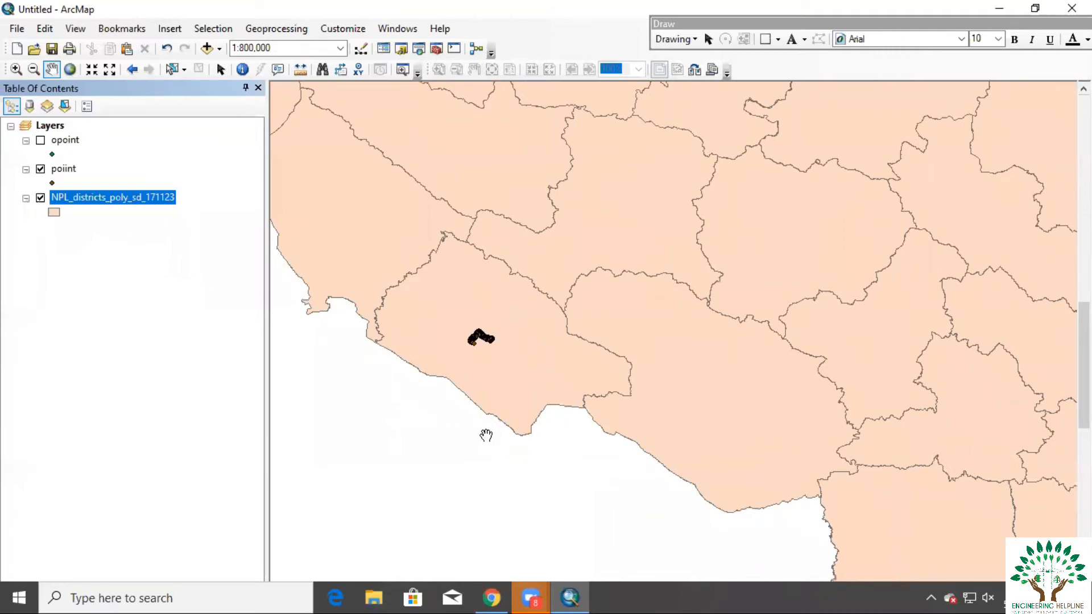
scroll(468, 383, down, 1)
scroll(441, 297, down, 1)
scroll(603, 439, down, 1)
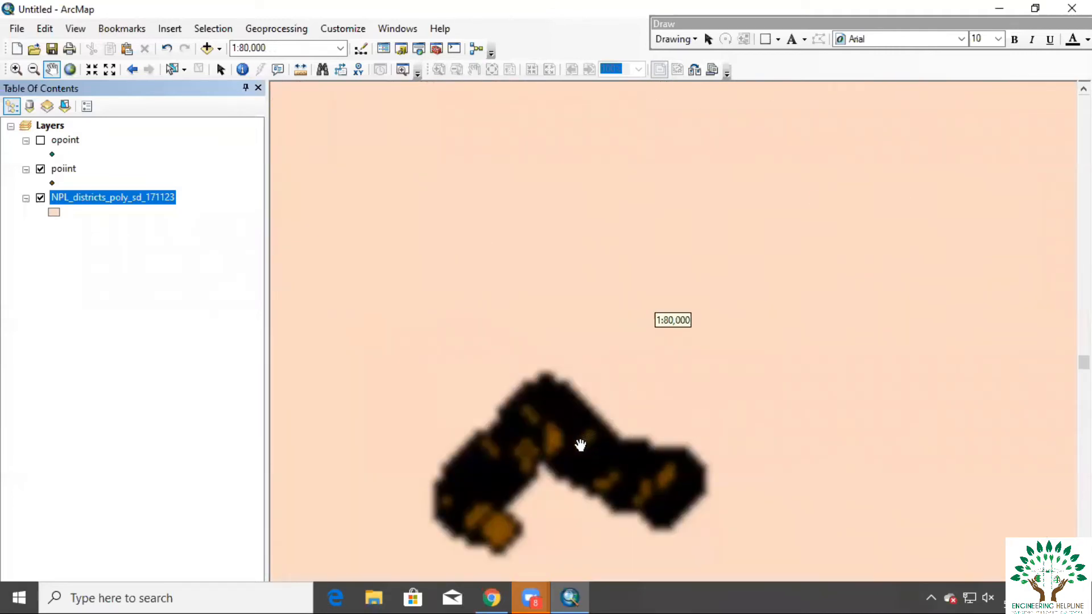
scroll(536, 349, down, 3)
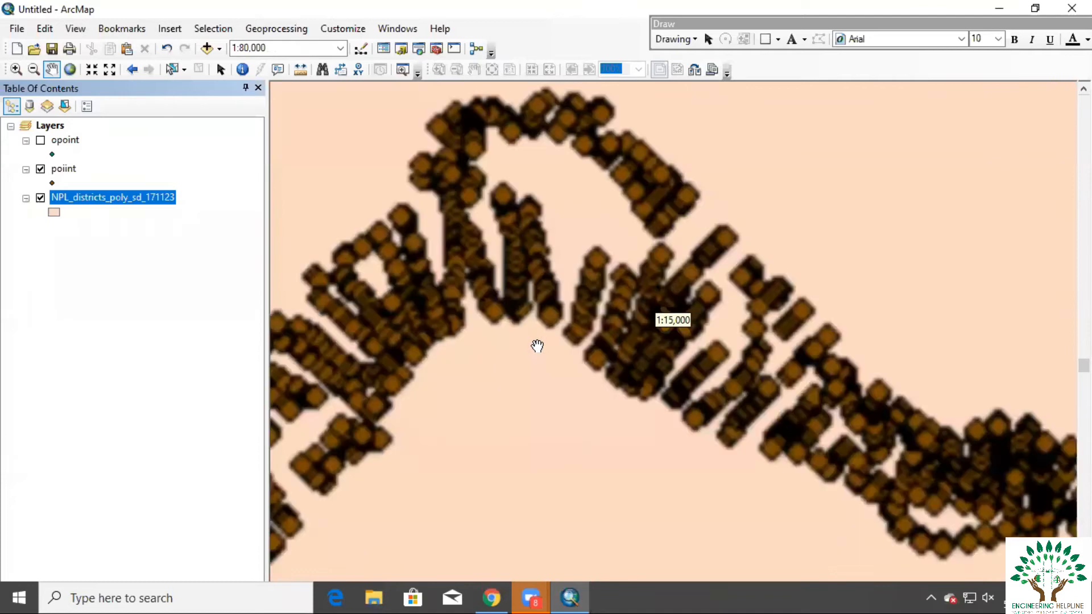
scroll(537, 346, down, 2)
scroll(623, 264, down, 1)
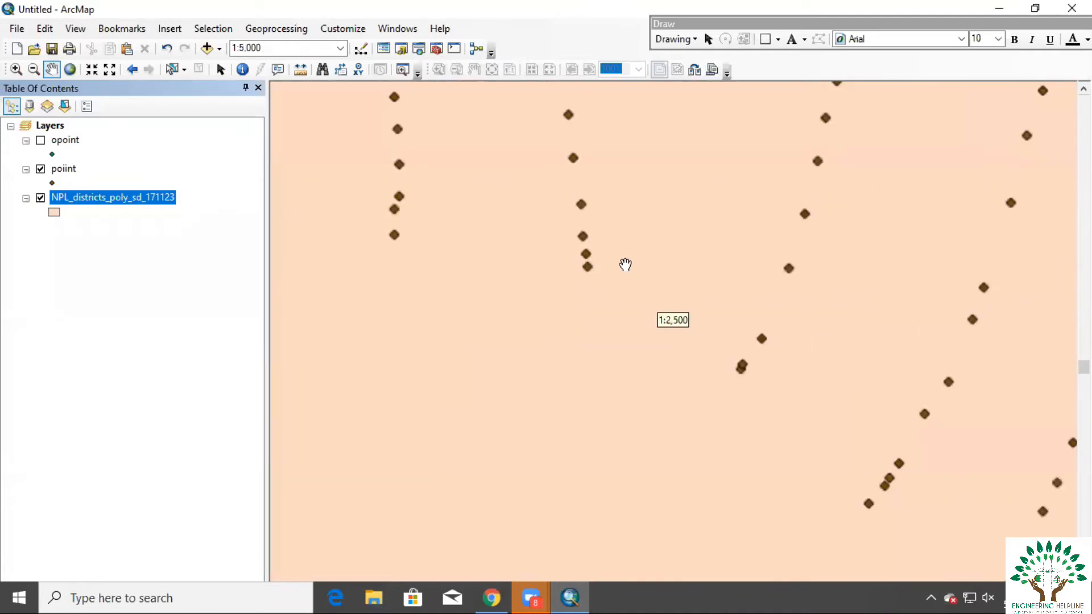
drag(631, 394, 627, 408)
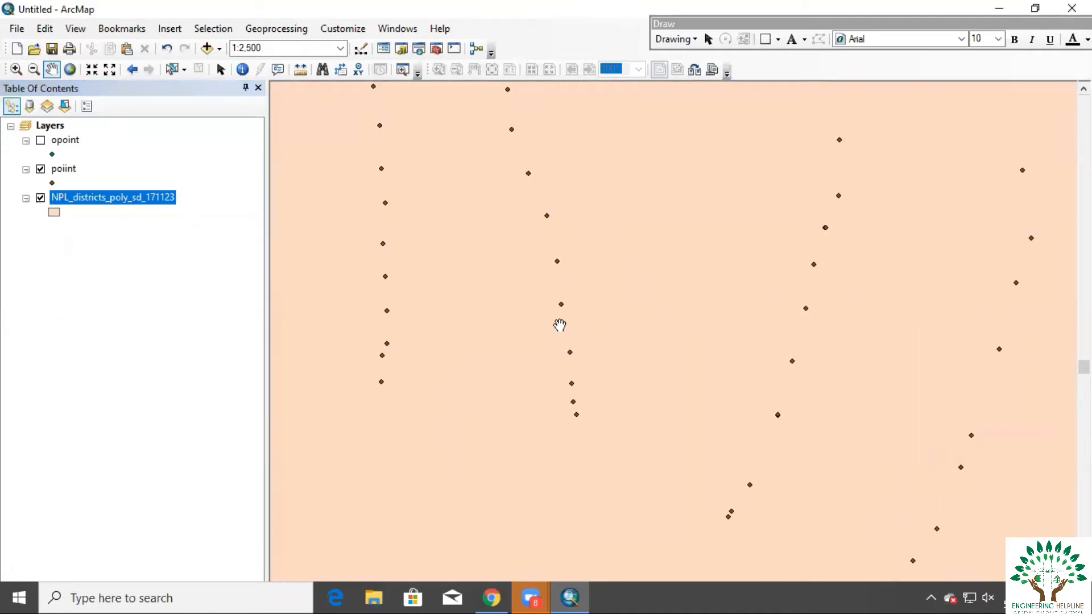
scroll(626, 341, up, 5)
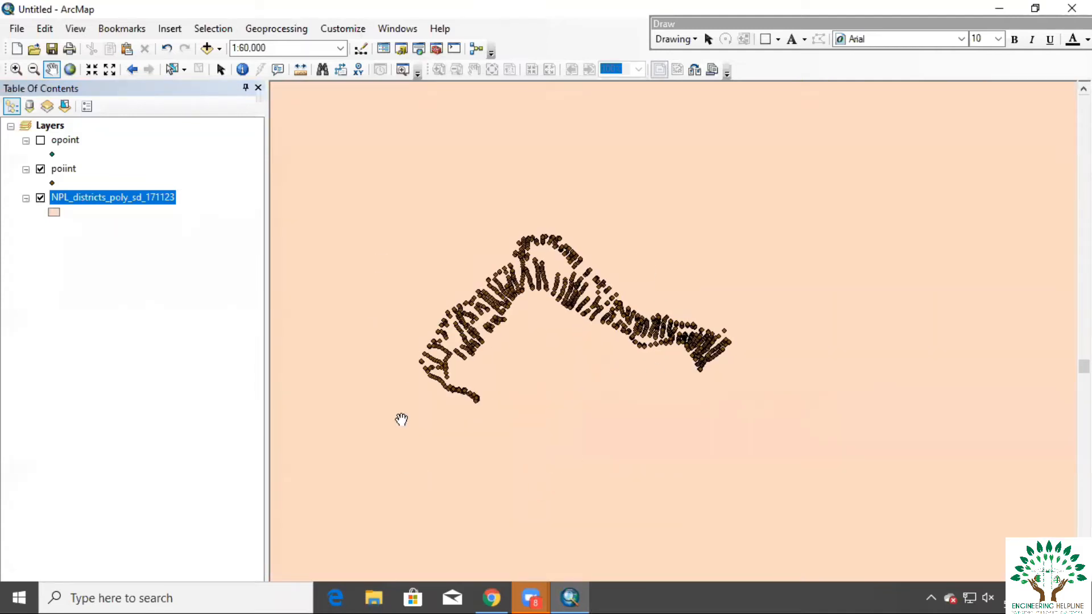
scroll(614, 436, up, 4)
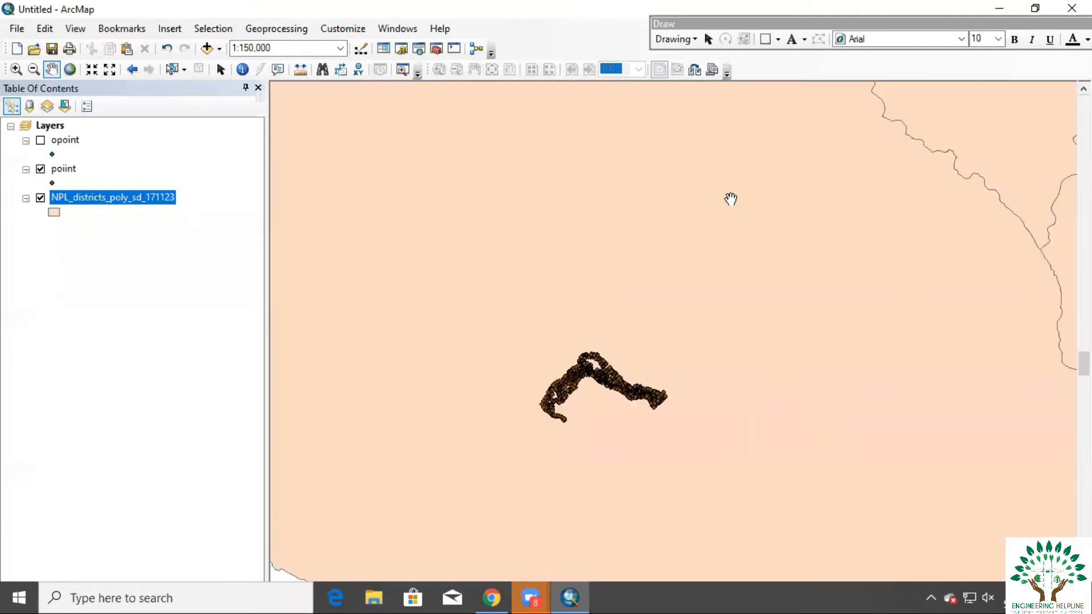
scroll(540, 364, up, 1)
scroll(545, 370, up, 1)
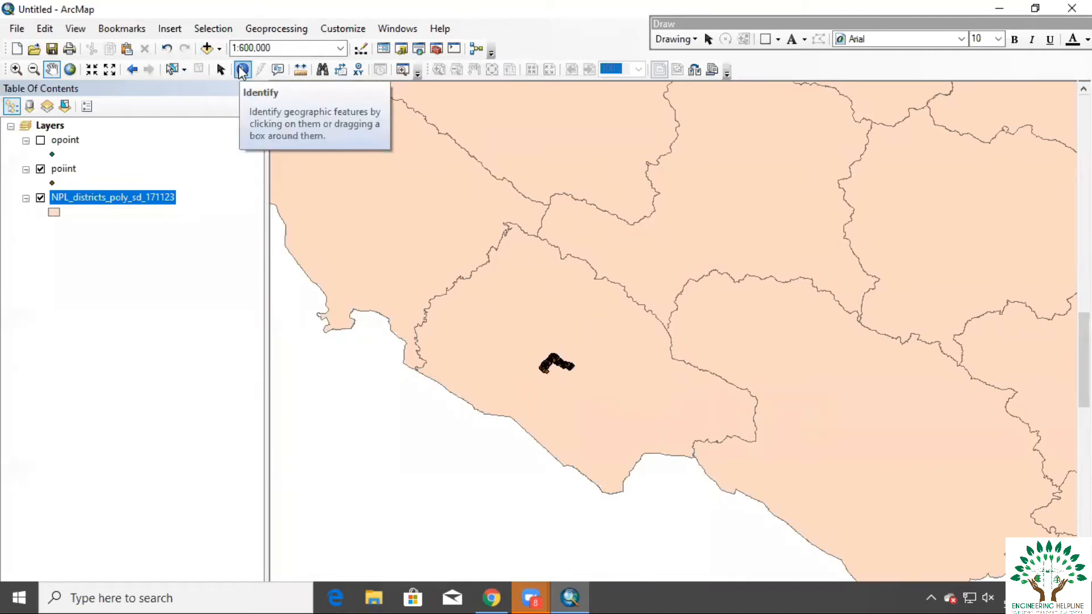
Step: Identify the district polygon that surrounds the survey points
click(241, 69)
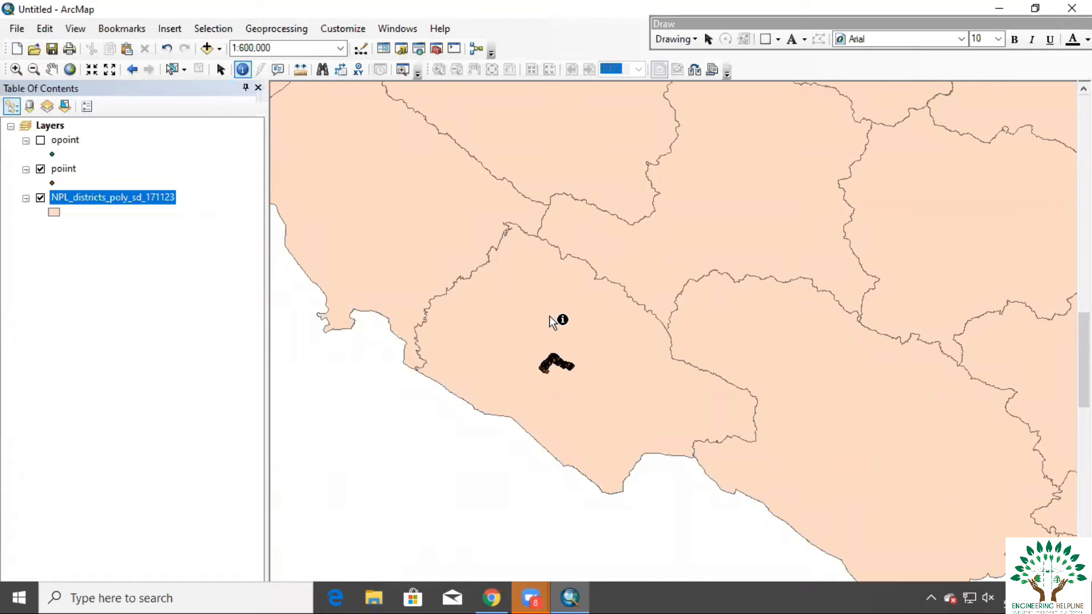
click(545, 333)
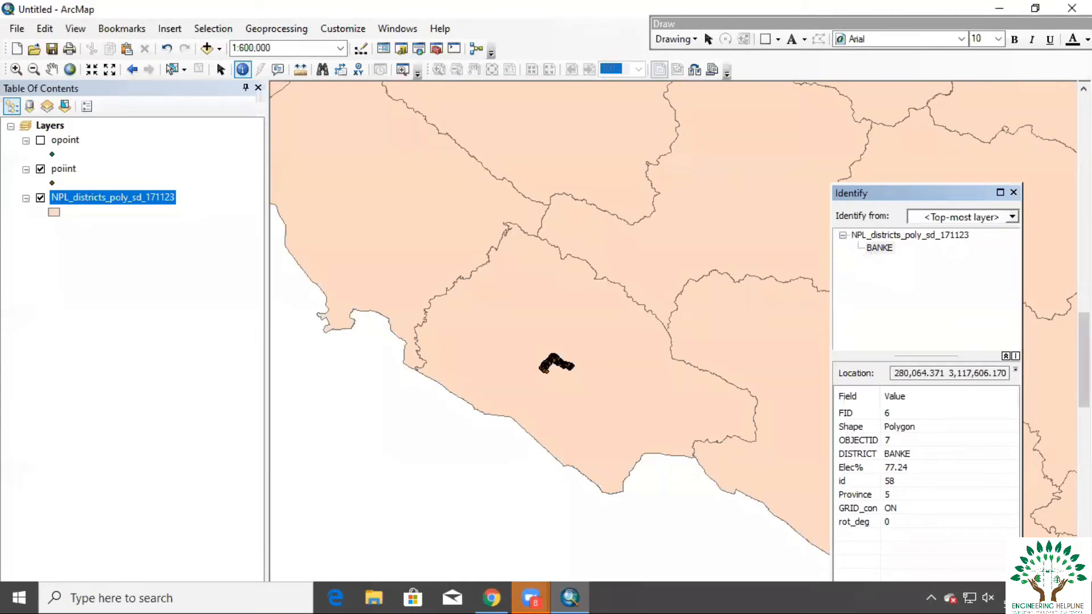
click(1014, 192)
Step: Add Municipalities_NPL_Adm2_poly_sd_171123.shp from the nepal gis shp datas folder and identify the municipality around the survey points
click(207, 48)
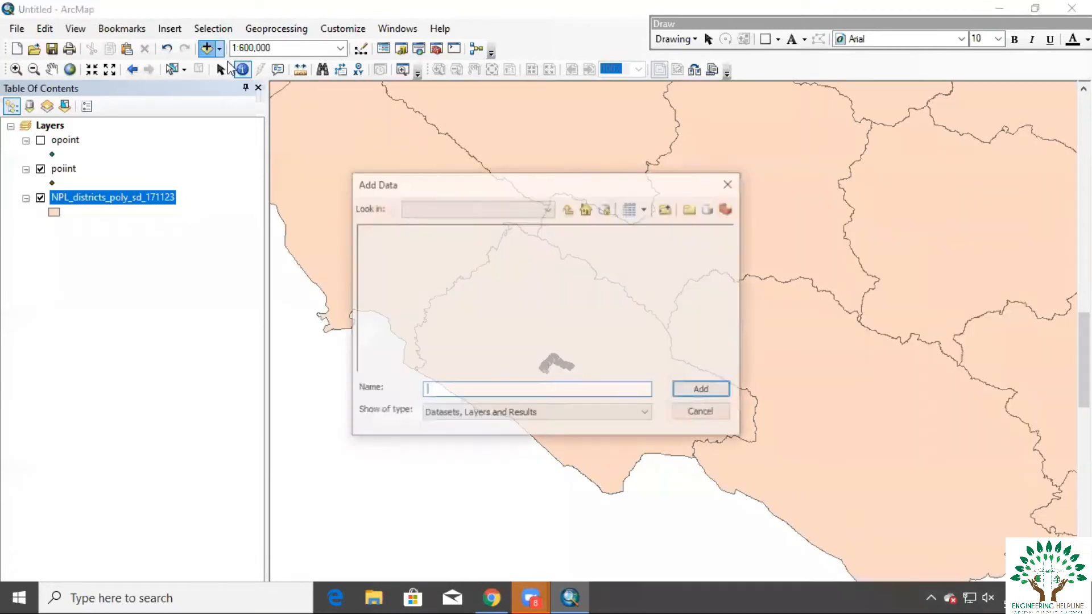
click(569, 210)
click(569, 210)
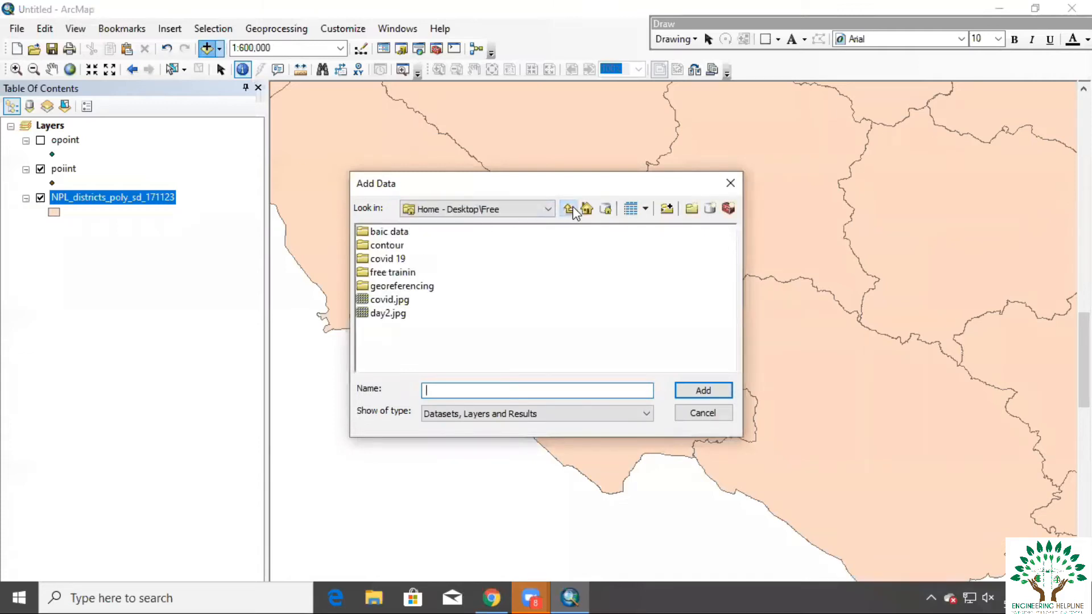
double_click(394, 234)
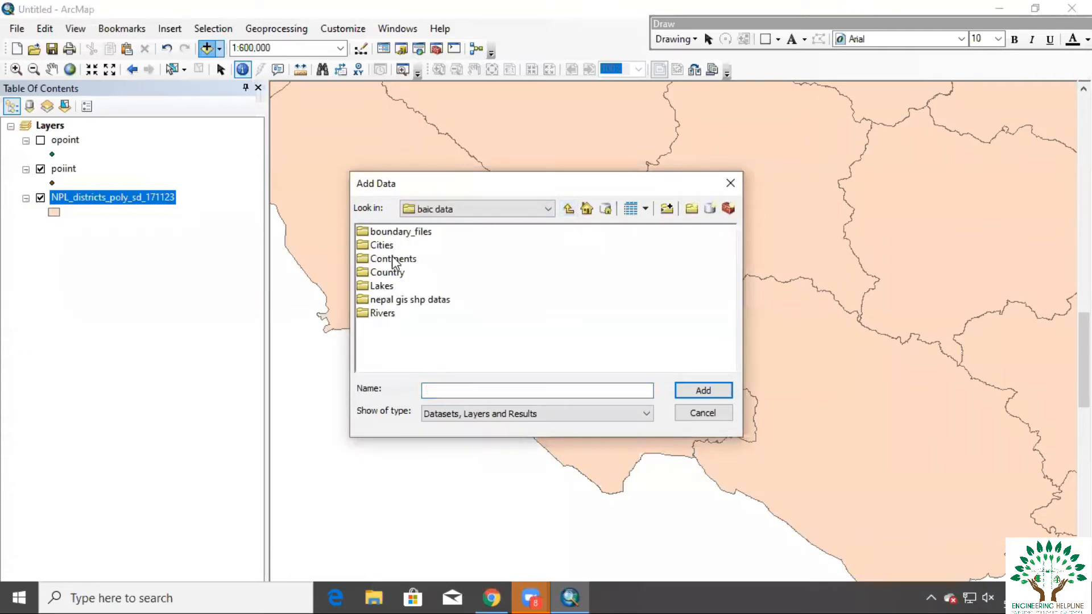
double_click(390, 301)
double_click(412, 233)
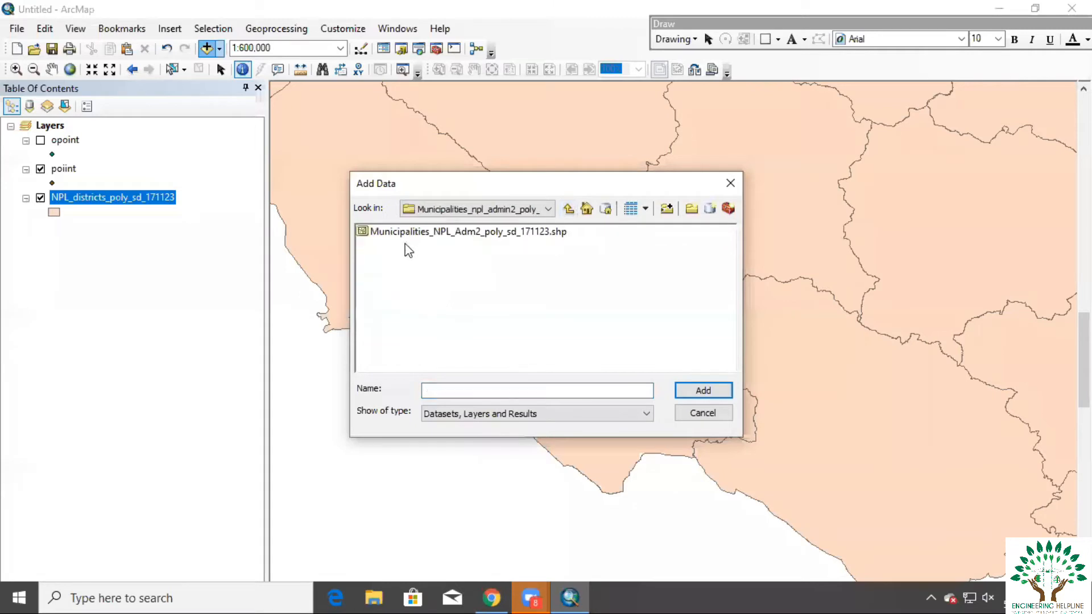
click(422, 235)
click(703, 390)
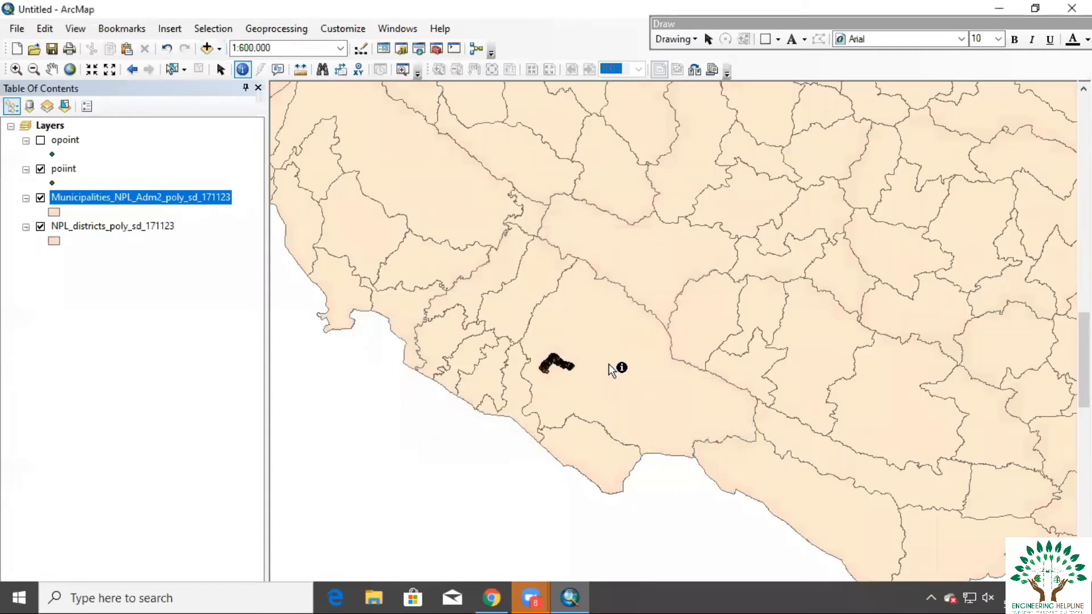
click(567, 392)
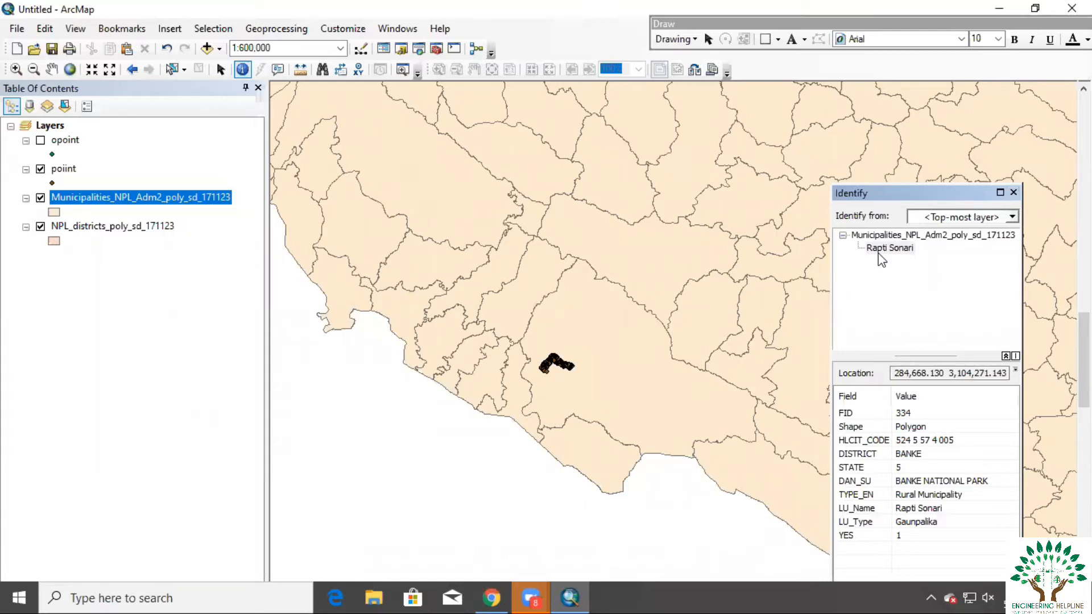
click(1014, 192)
Step: Hide the municipalities and districts layers and zoom to the extent of the poiint layer
click(40, 198)
click(40, 226)
scroll(554, 392, up, 5)
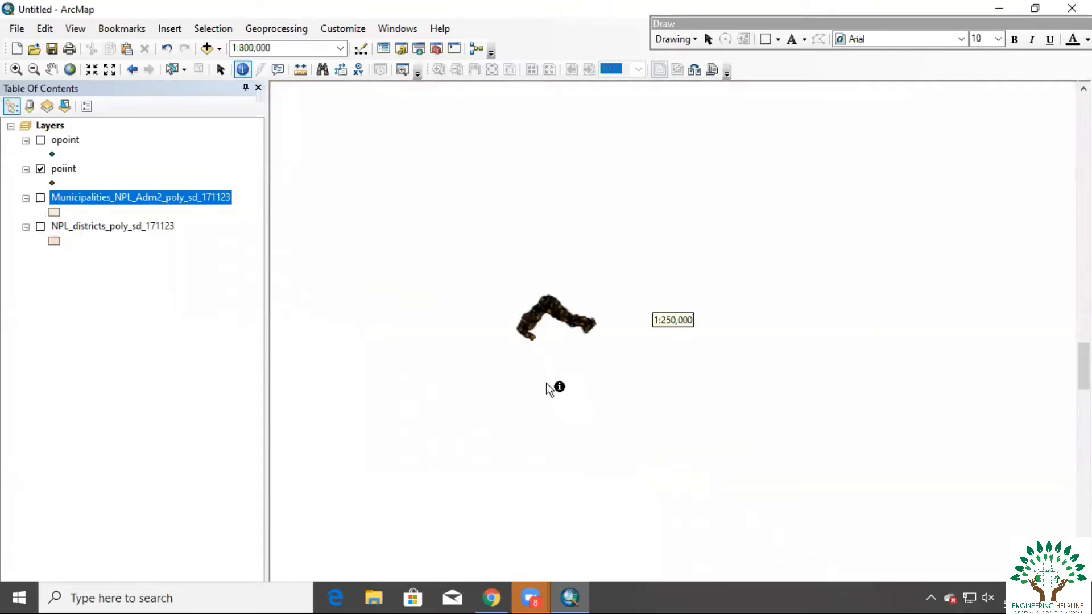
right_click(66, 173)
click(122, 251)
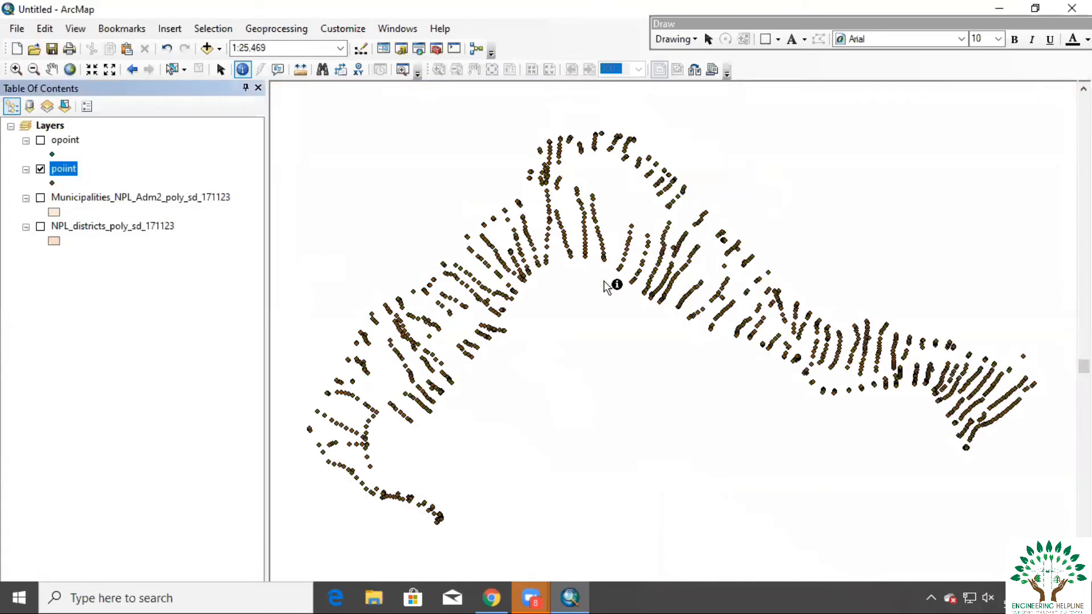
drag(658, 390, 662, 413)
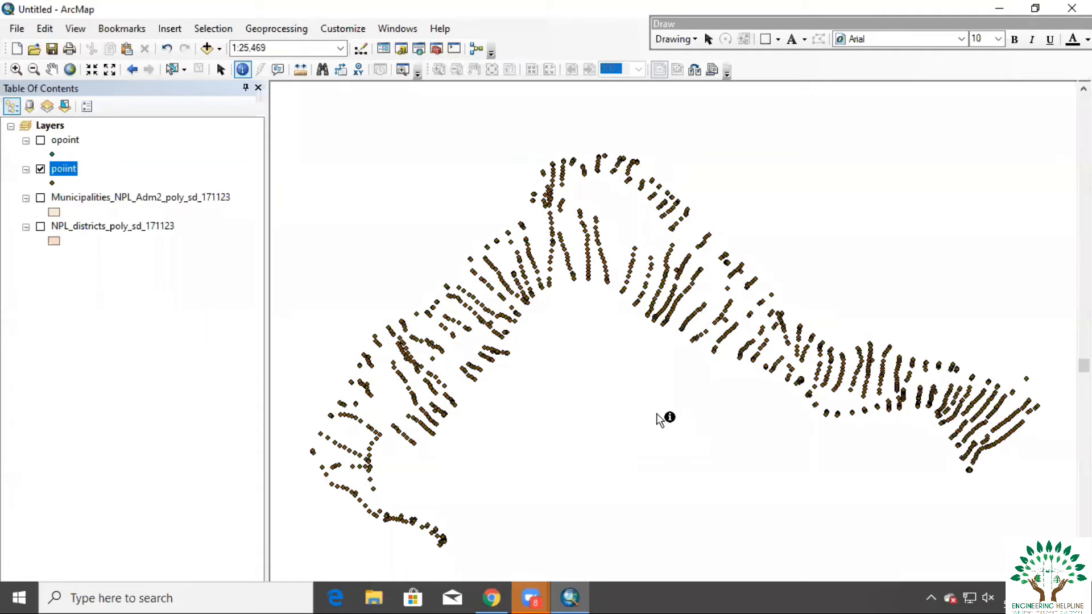
Step: Open the Topo to Raster tool from the Spatial Analyst interpolation tools
click(436, 50)
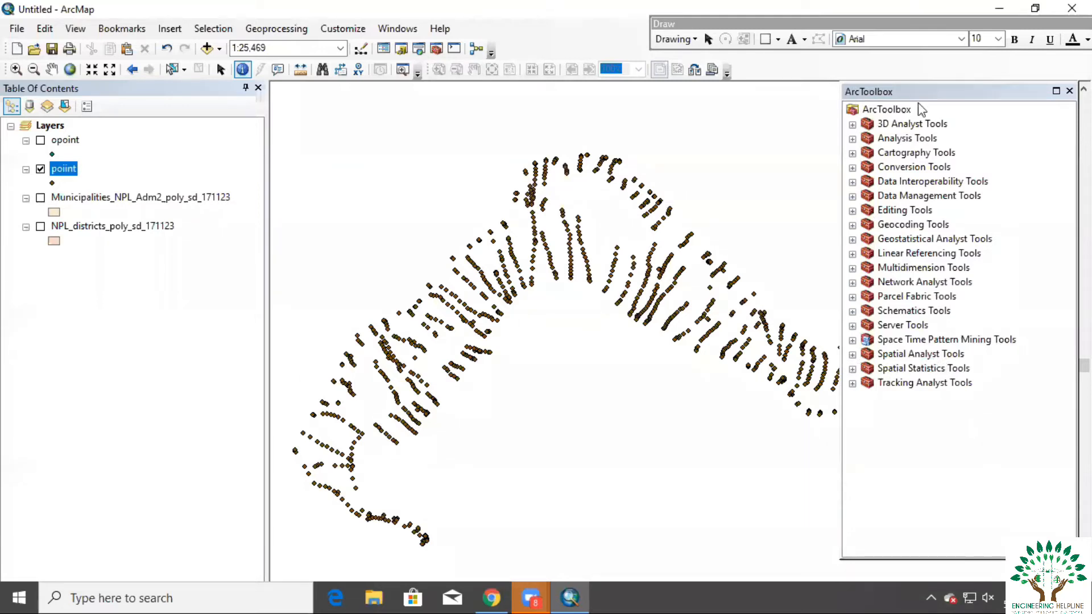
click(853, 354)
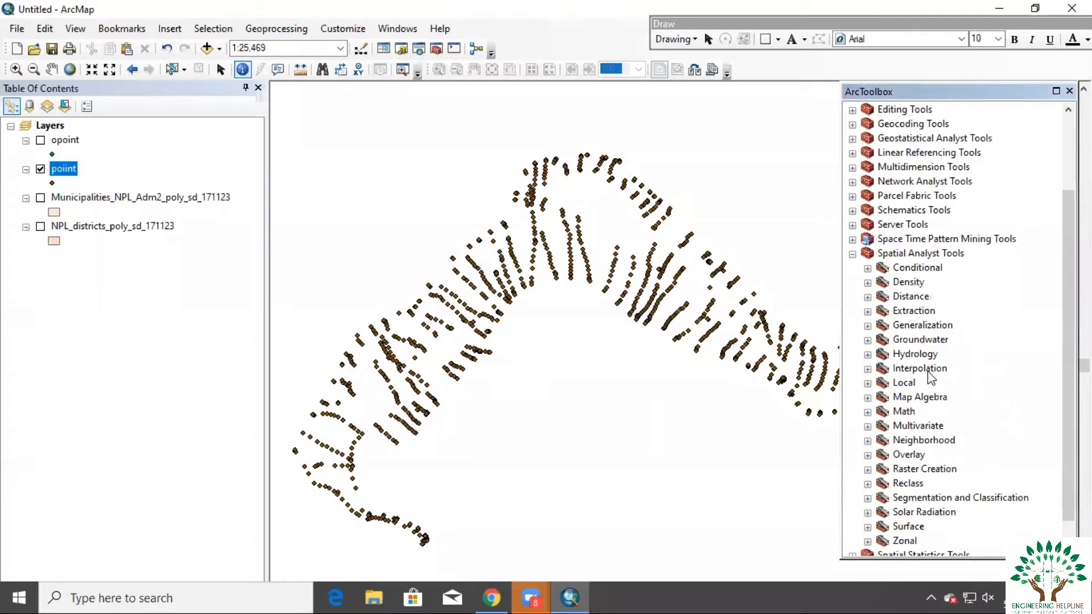
click(868, 368)
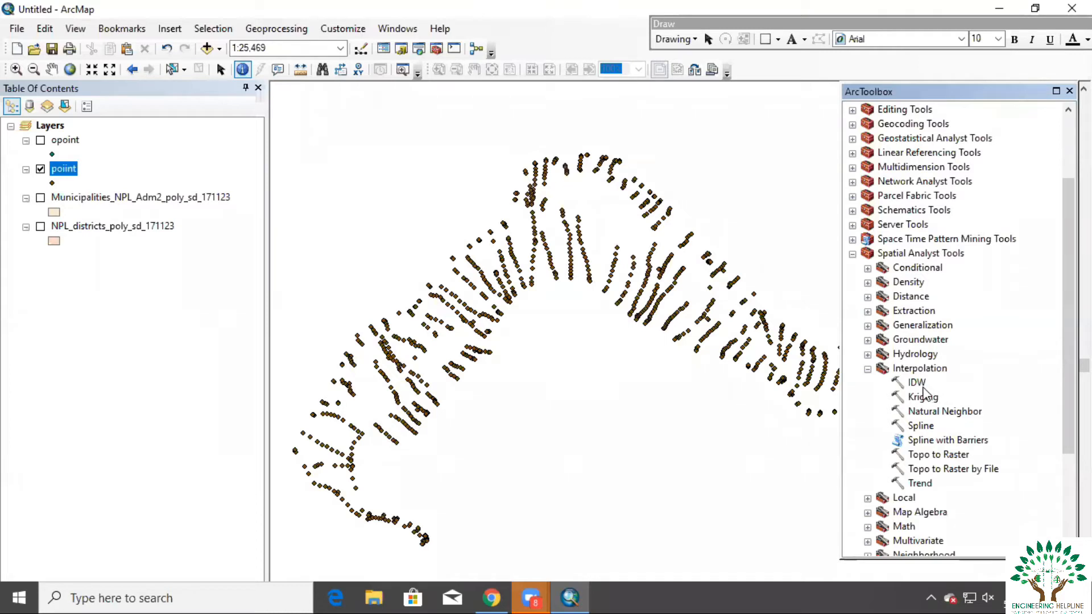
click(951, 456)
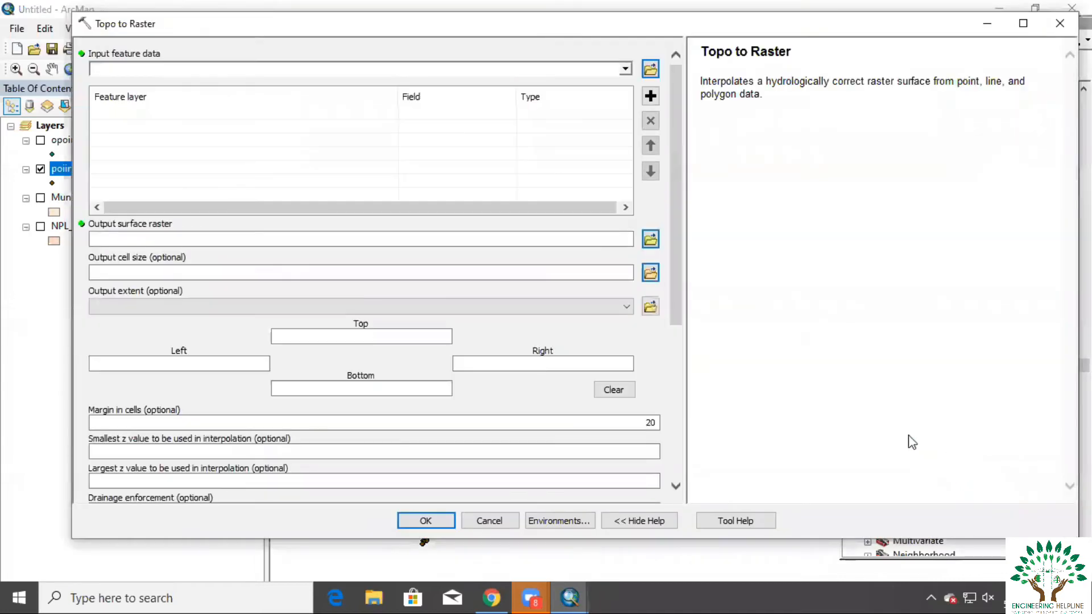
drag(293, 27, 533, 64)
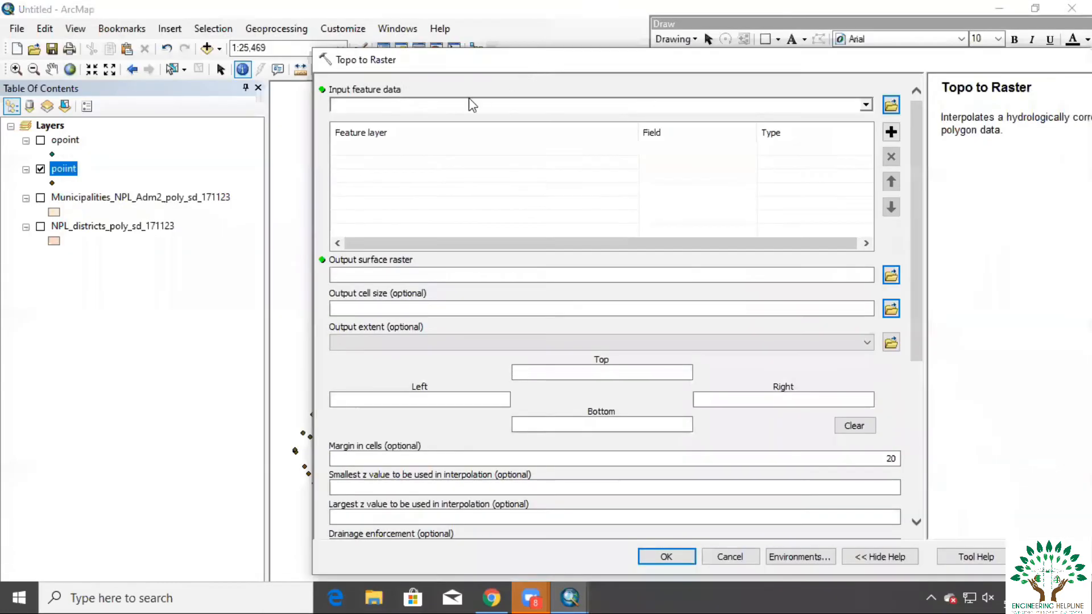
Step: Add the poiint layer as the input feature data of Topo to Raster
click(429, 107)
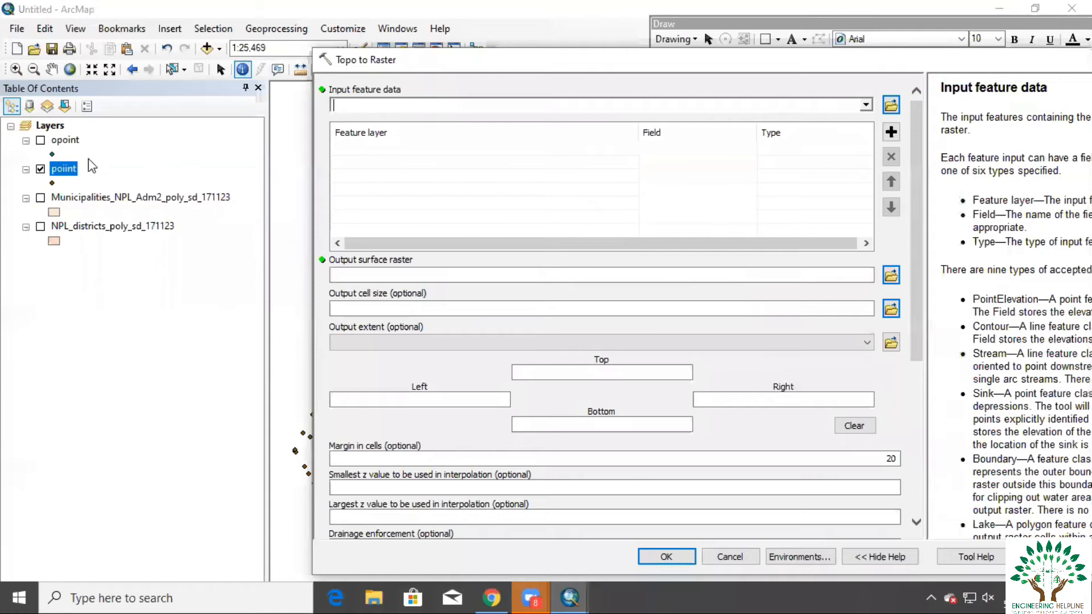
drag(64, 169, 377, 155)
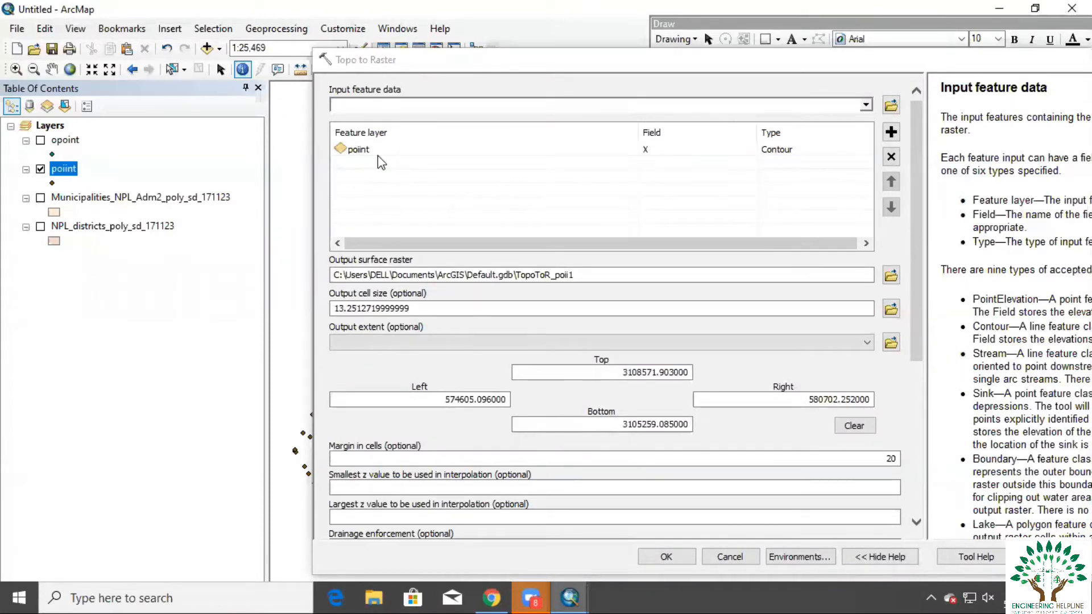
click(618, 59)
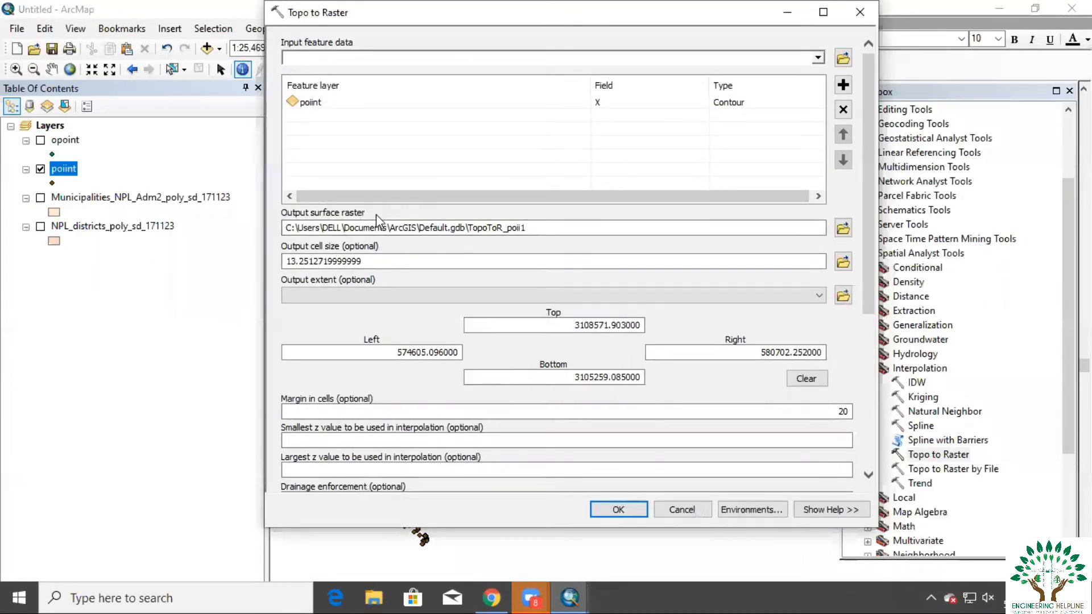
Step: Set the output surface raster to rasteer in the contour folder inside Desktop\free
click(526, 229)
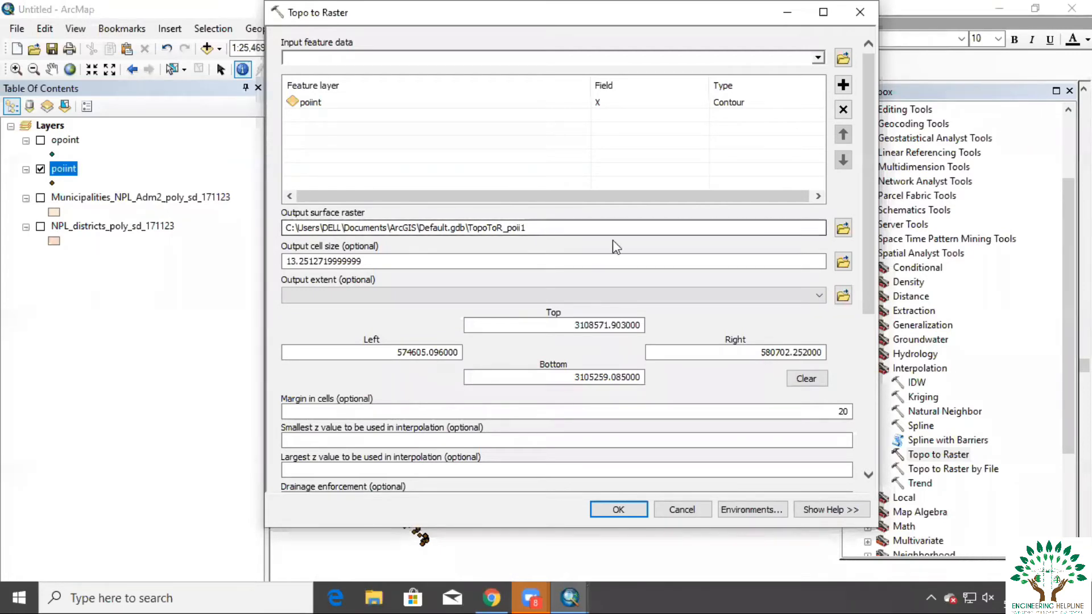
click(842, 228)
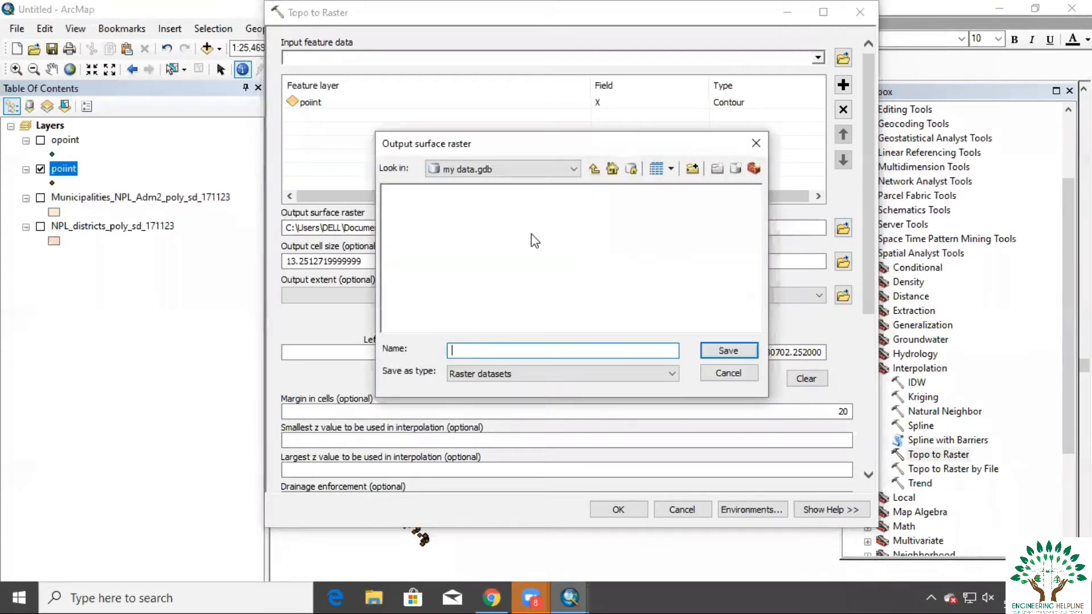
click(573, 169)
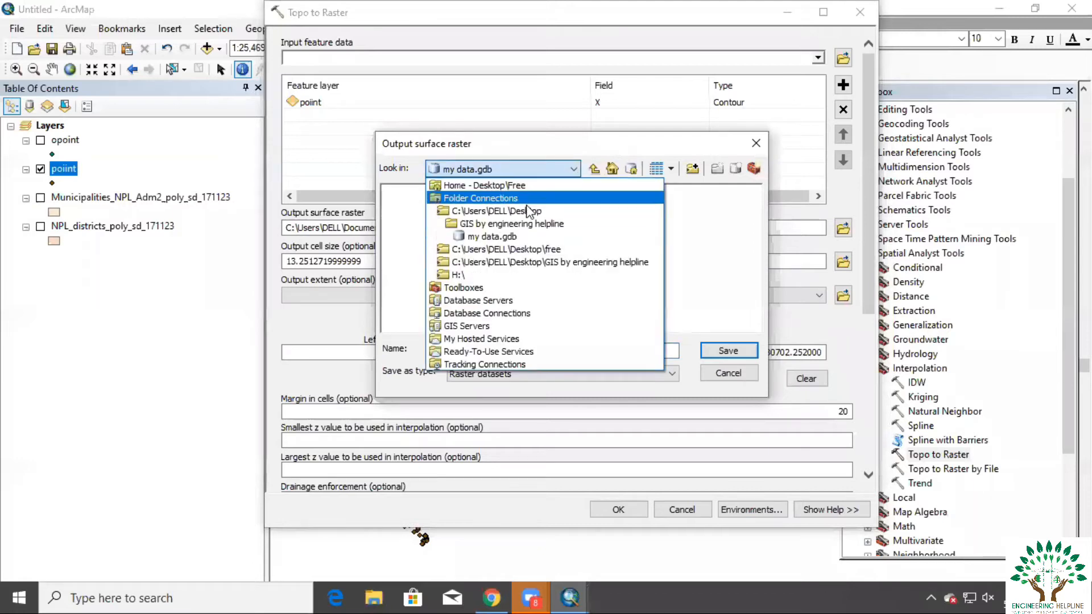
click(527, 249)
click(410, 207)
double_click(410, 207)
click(491, 348)
text(rasteer)
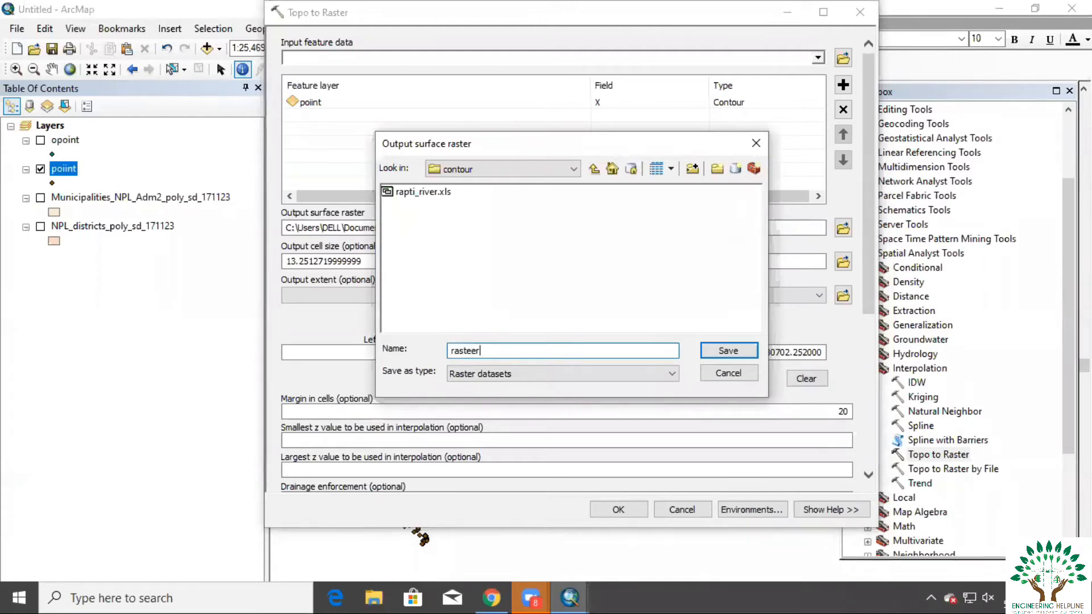
click(726, 352)
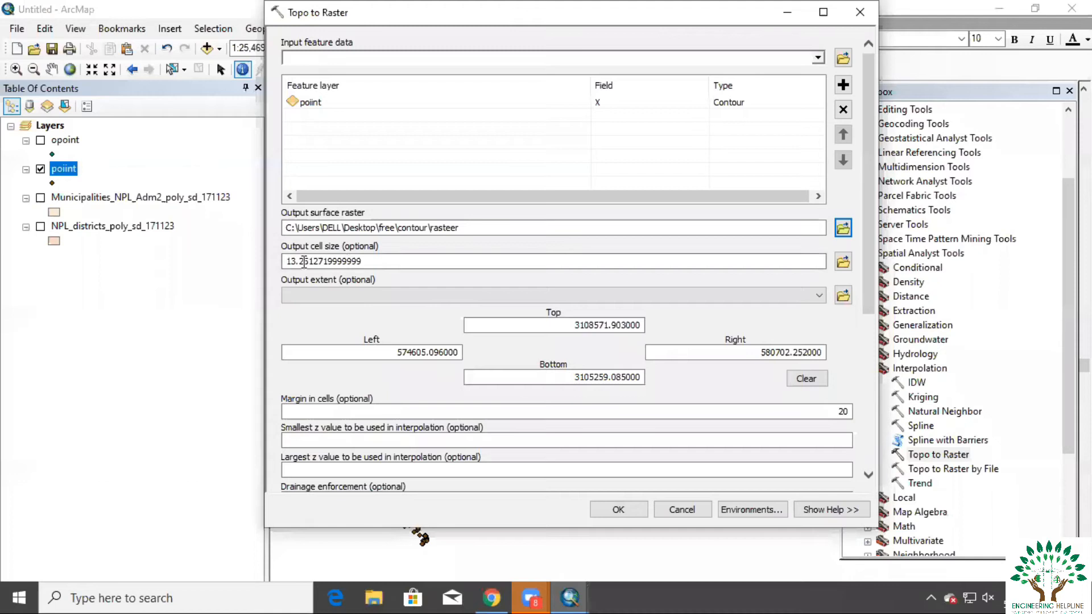
Step: Set the elevation field of the poiint input layer to Z
scroll(380, 347, down, 3)
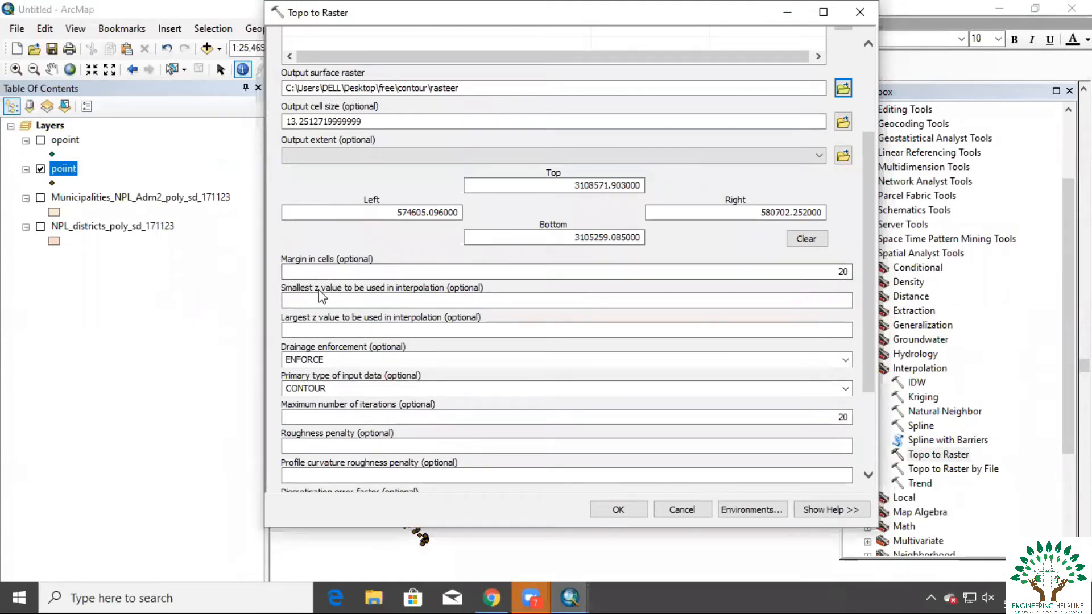
scroll(347, 312, up, 3)
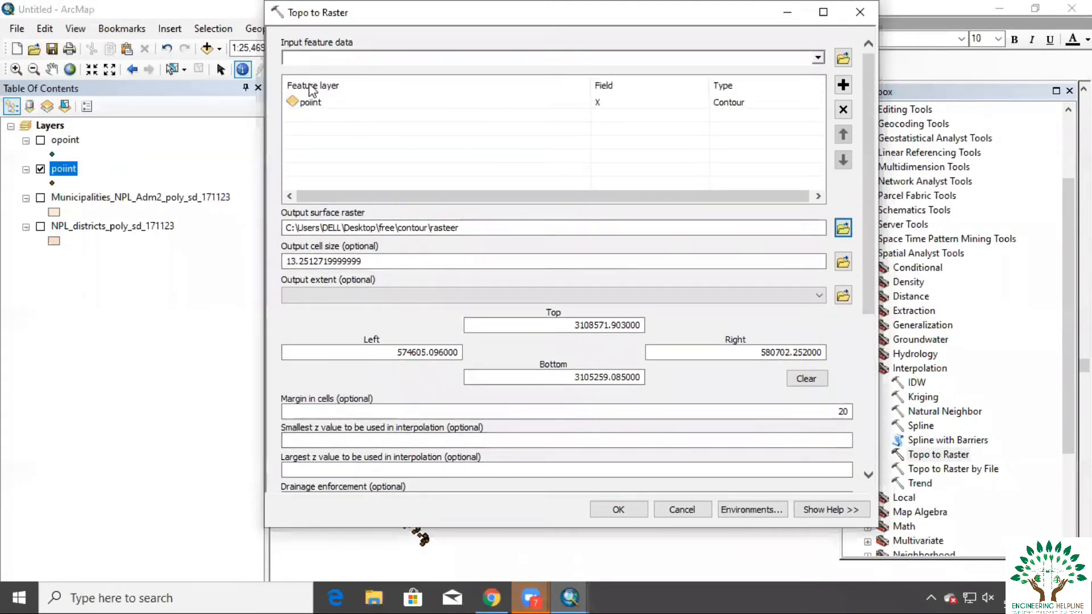
click(324, 105)
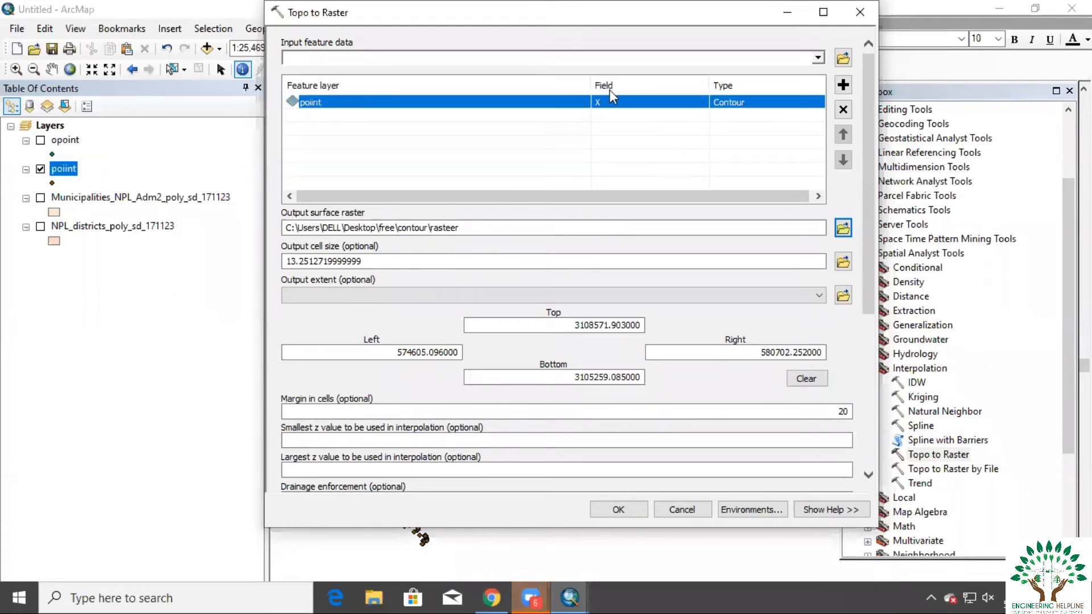
click(608, 107)
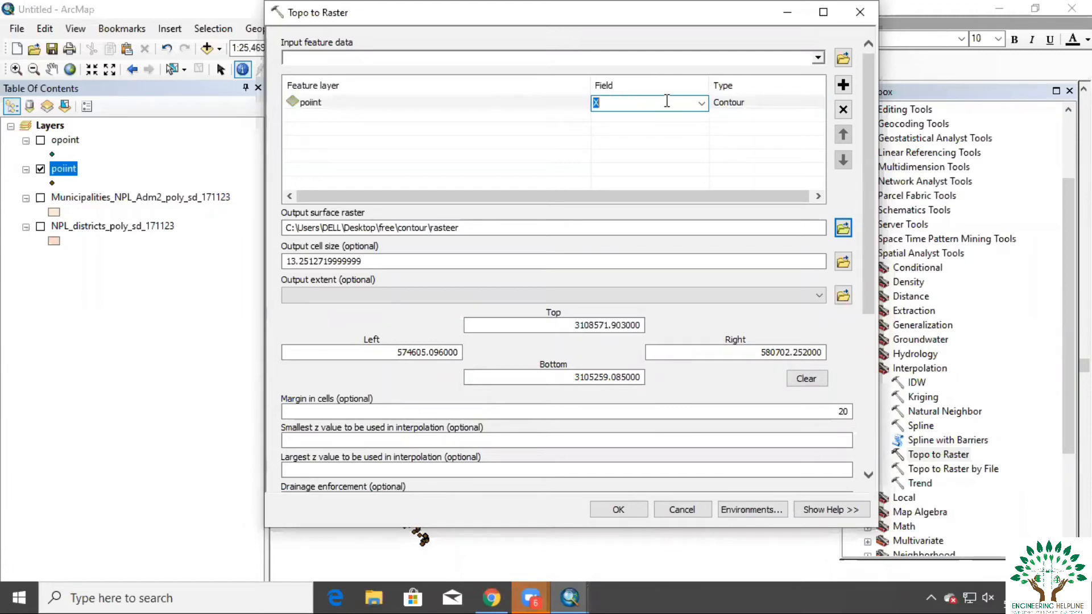
click(703, 104)
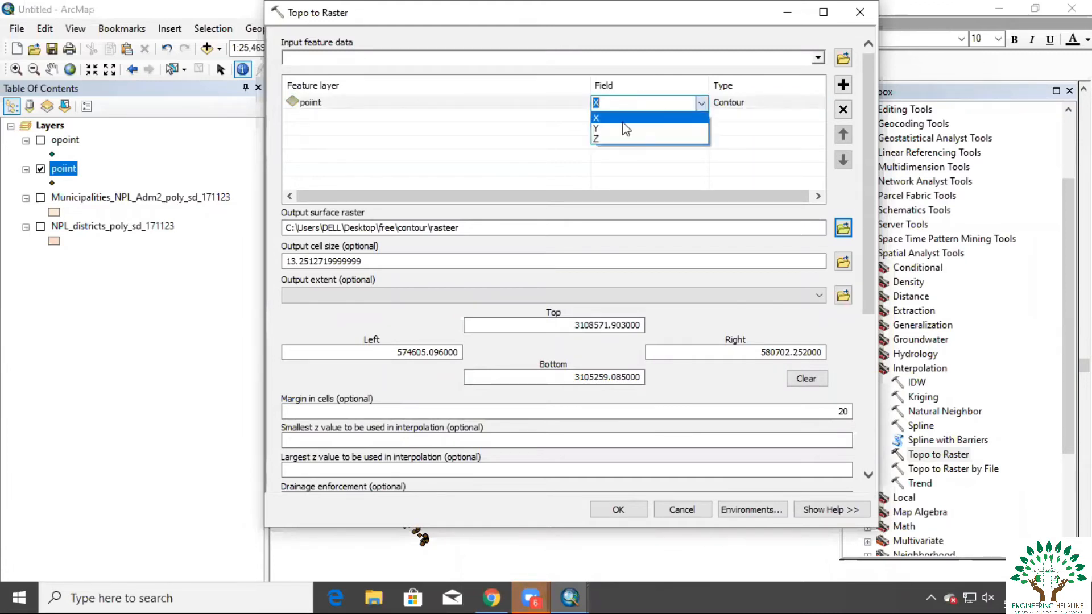
click(603, 137)
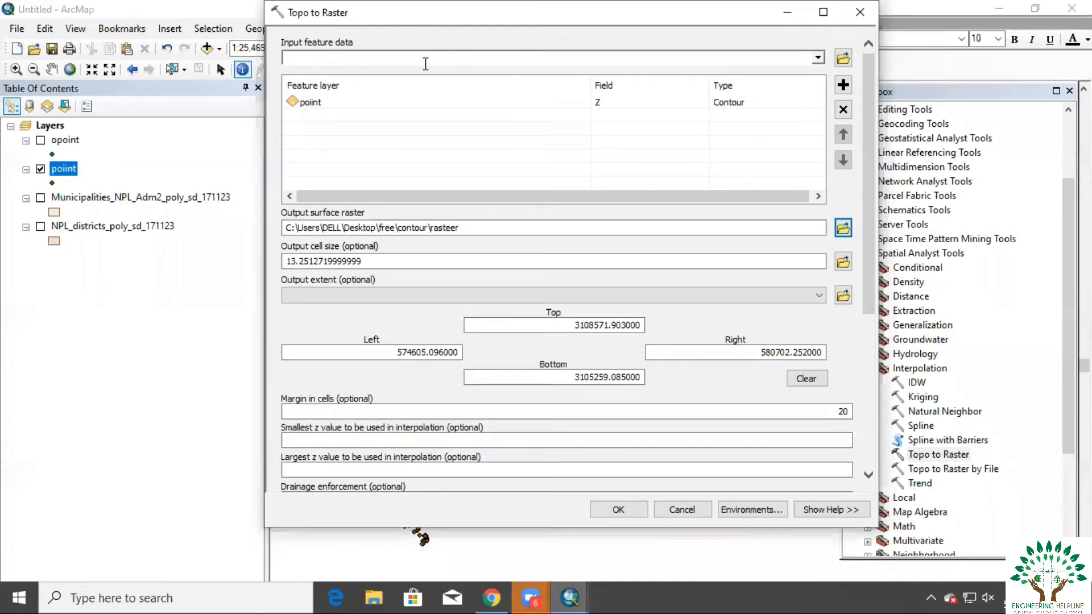
Step: Set the type of the poiint input layer to PointElevation, keeping Z as its field
click(739, 104)
click(814, 104)
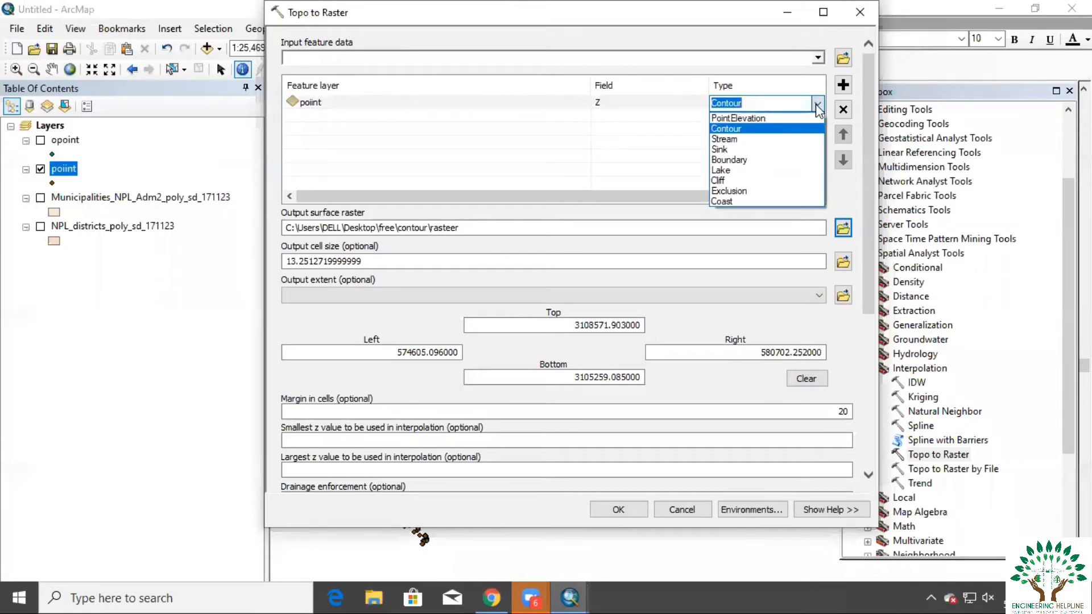
click(739, 119)
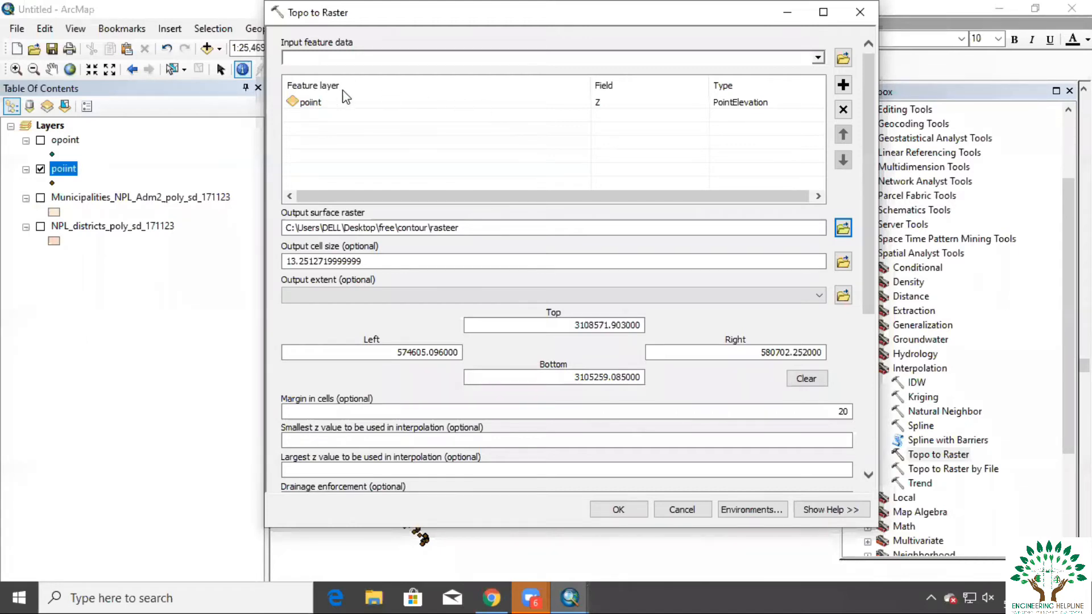
click(614, 105)
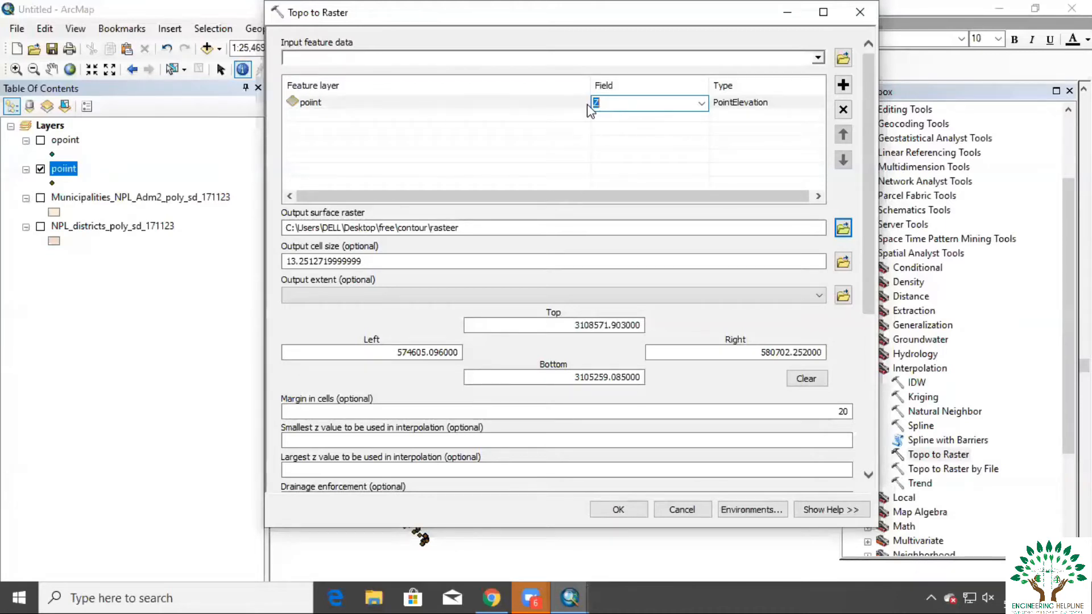
click(741, 105)
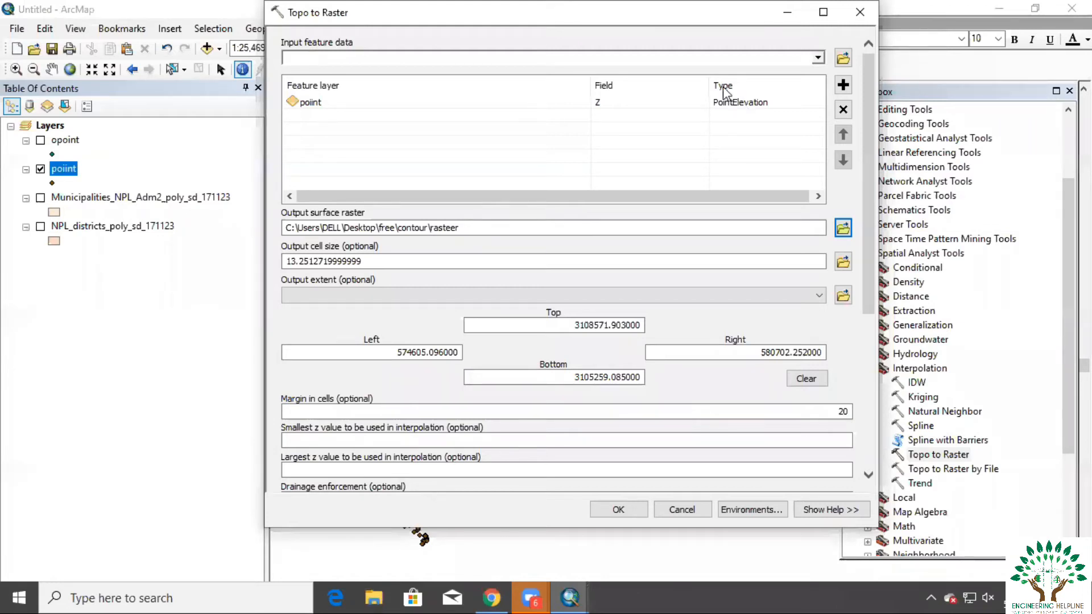
click(739, 105)
click(817, 104)
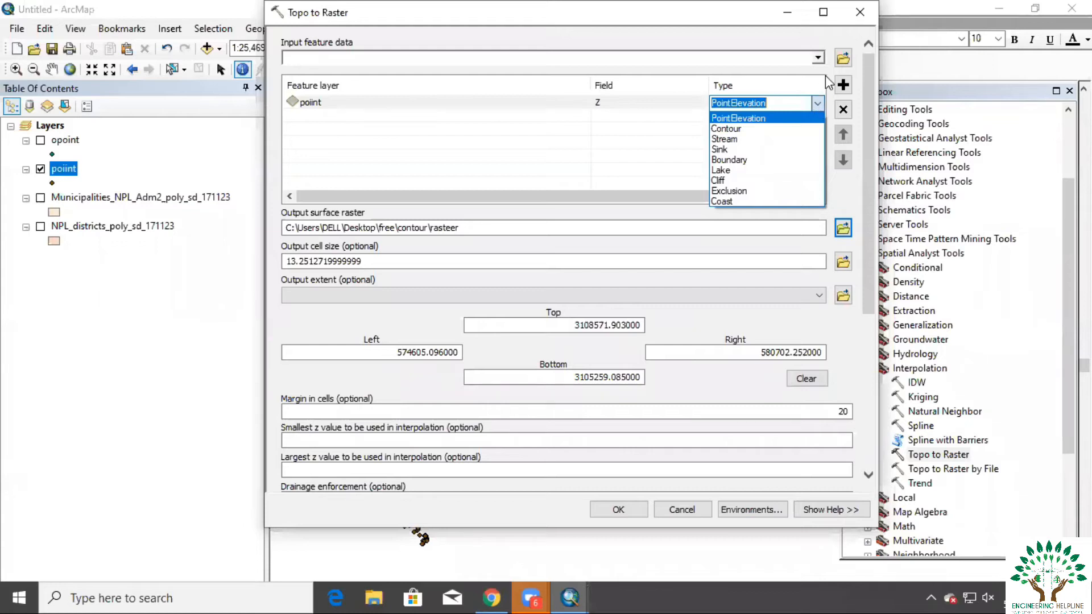
click(622, 149)
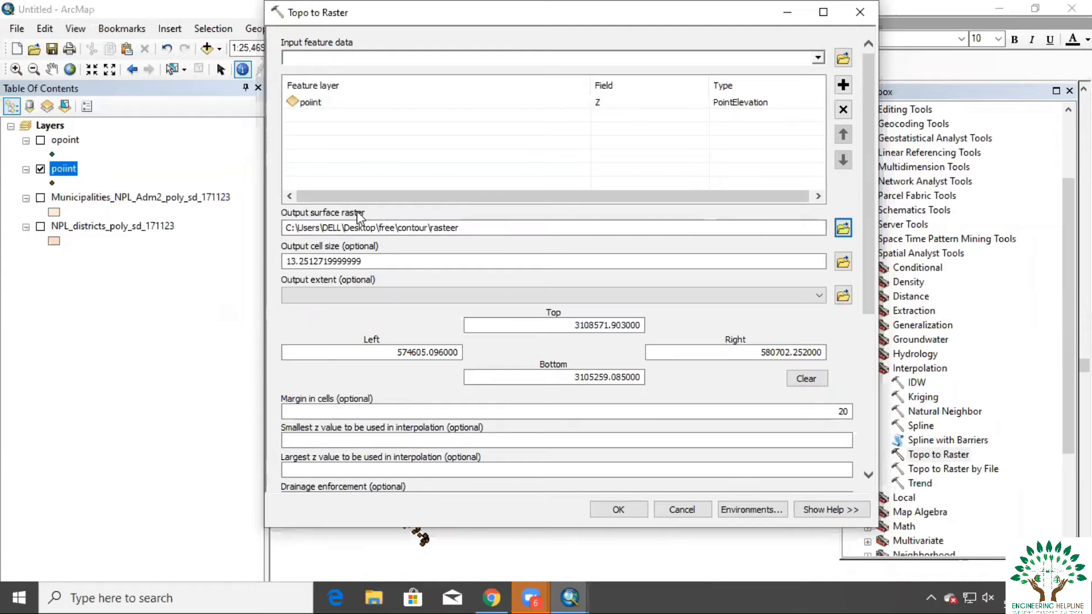
Step: Set the primary type of input data to SPOT and run Topo to Raster
click(367, 297)
scroll(568, 285, down, 5)
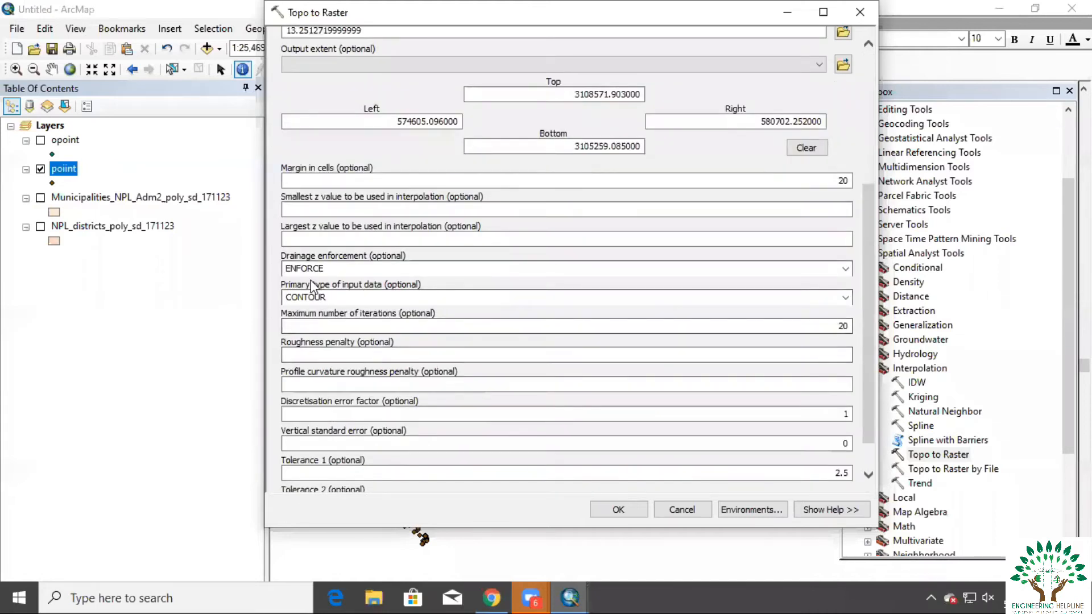
click(844, 297)
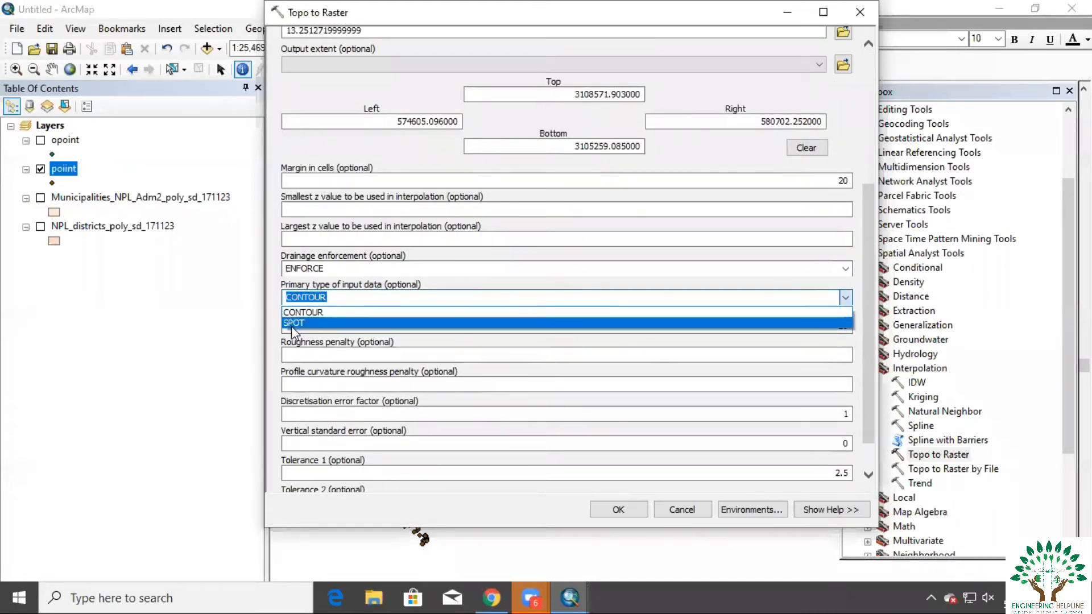
click(293, 324)
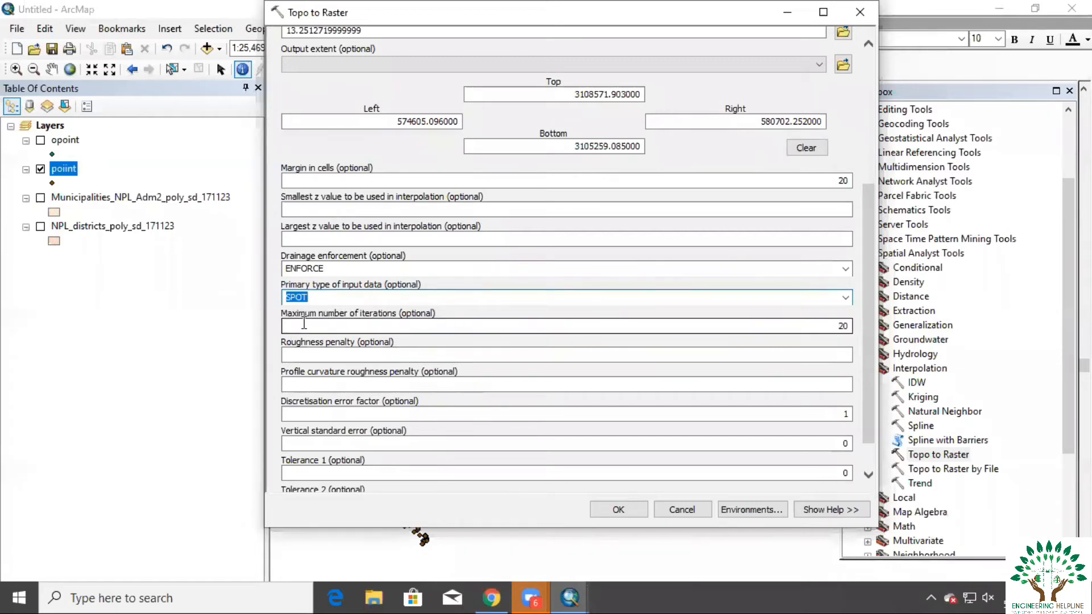
click(333, 296)
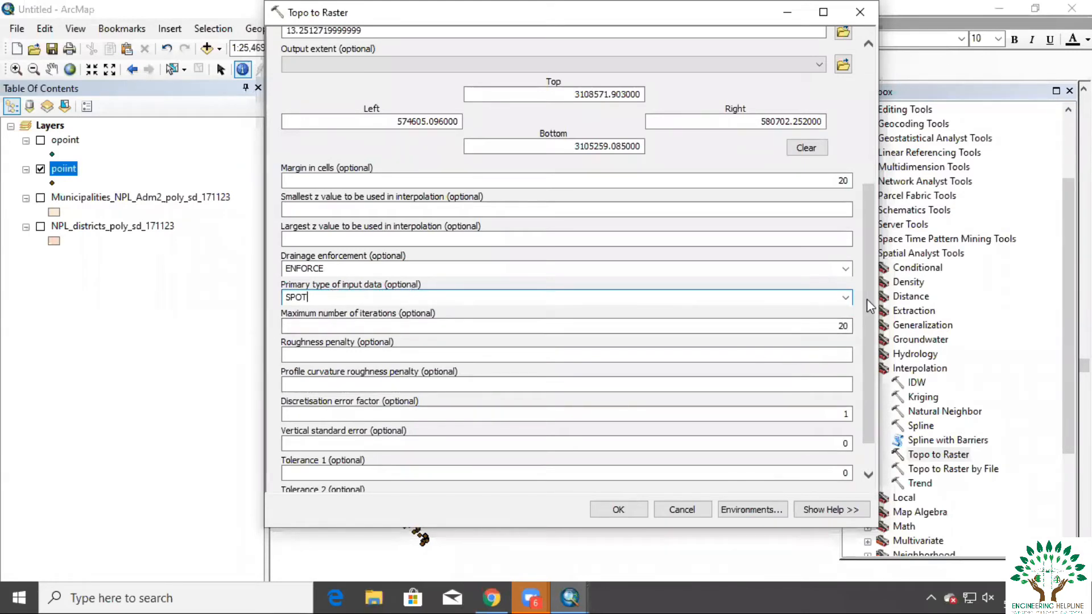
scroll(868, 363, down, 2)
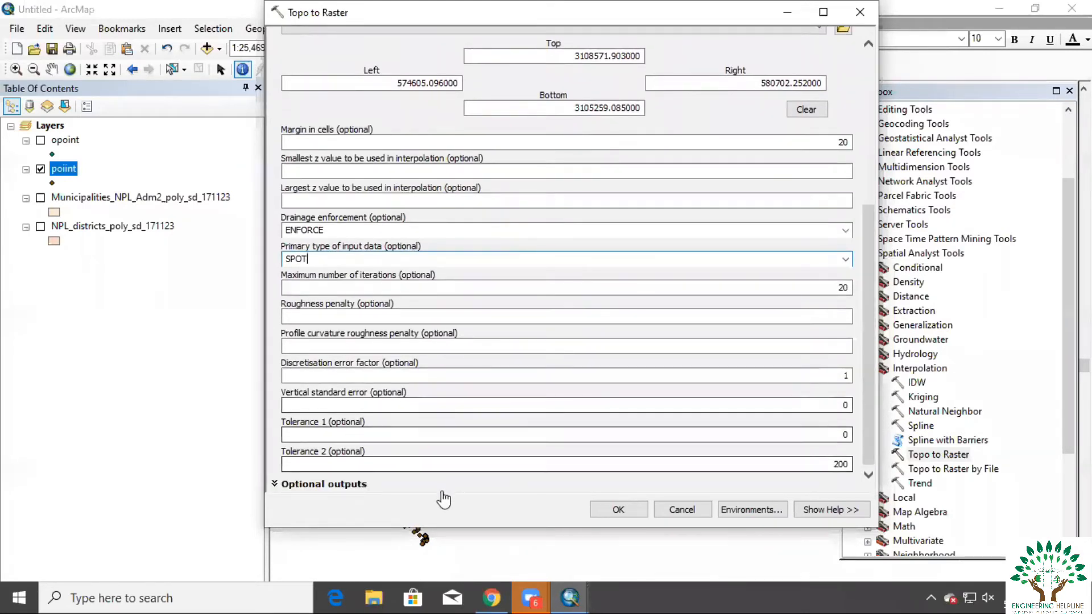
click(643, 512)
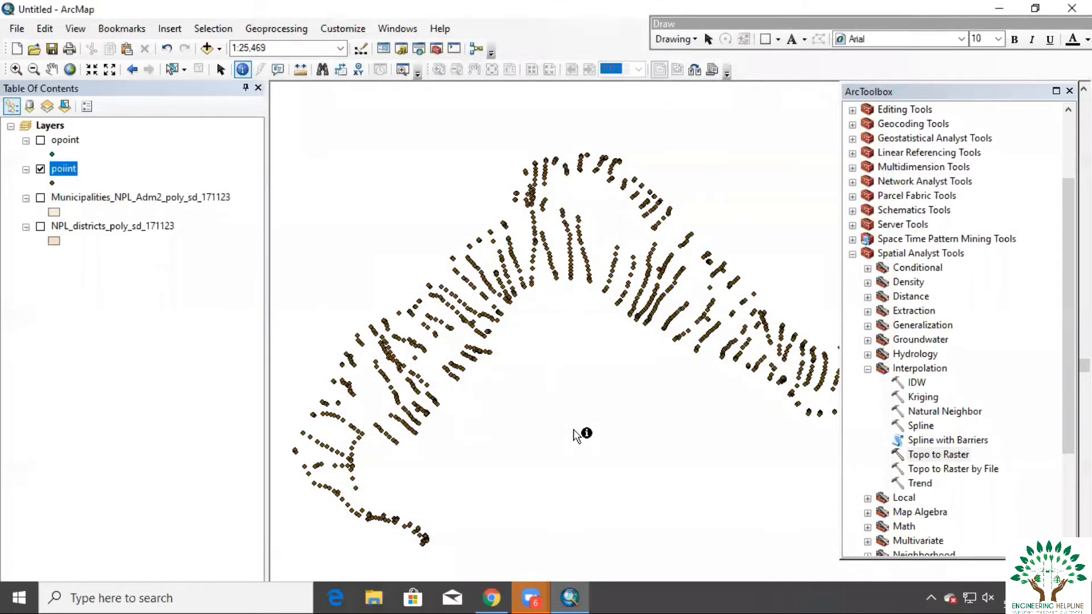
Step: Examine the rasteer surface beneath the survey points up close and close ArcToolbox
scroll(577, 437, up, 4)
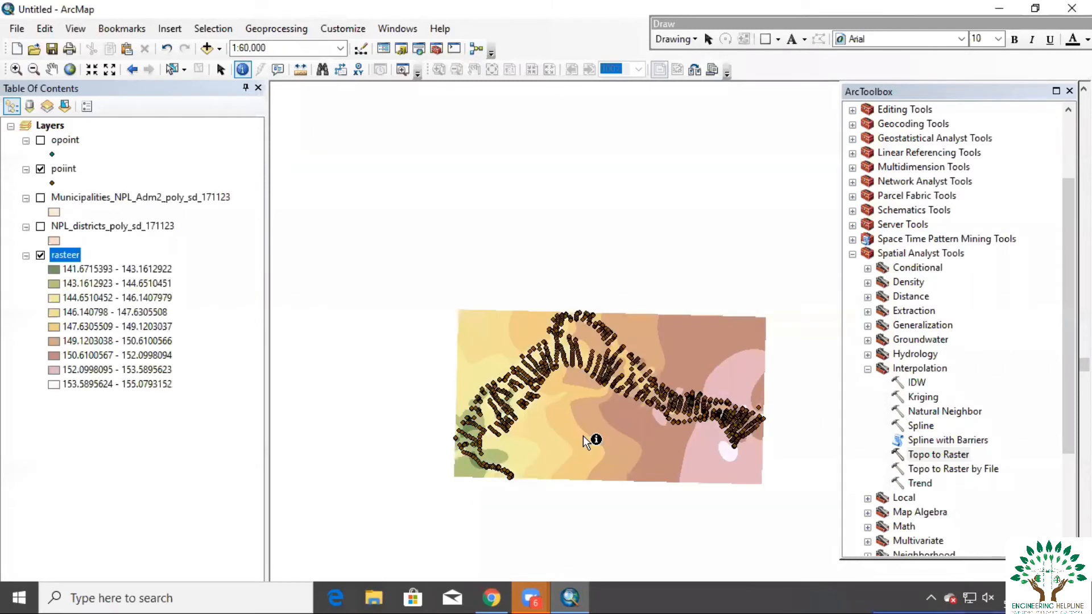
drag(595, 440, 549, 383)
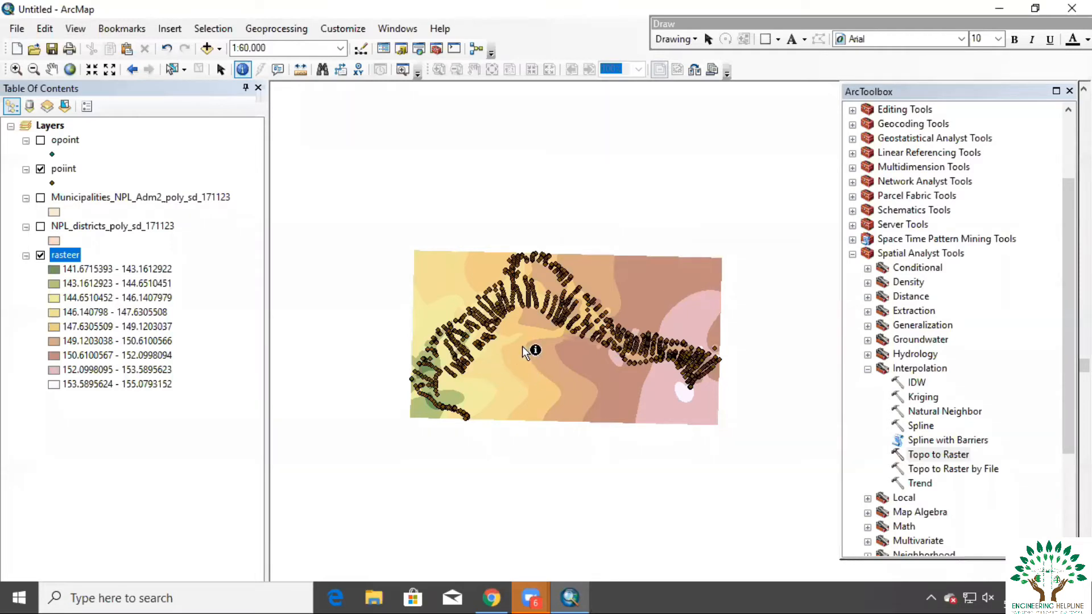
scroll(522, 346, up, 2)
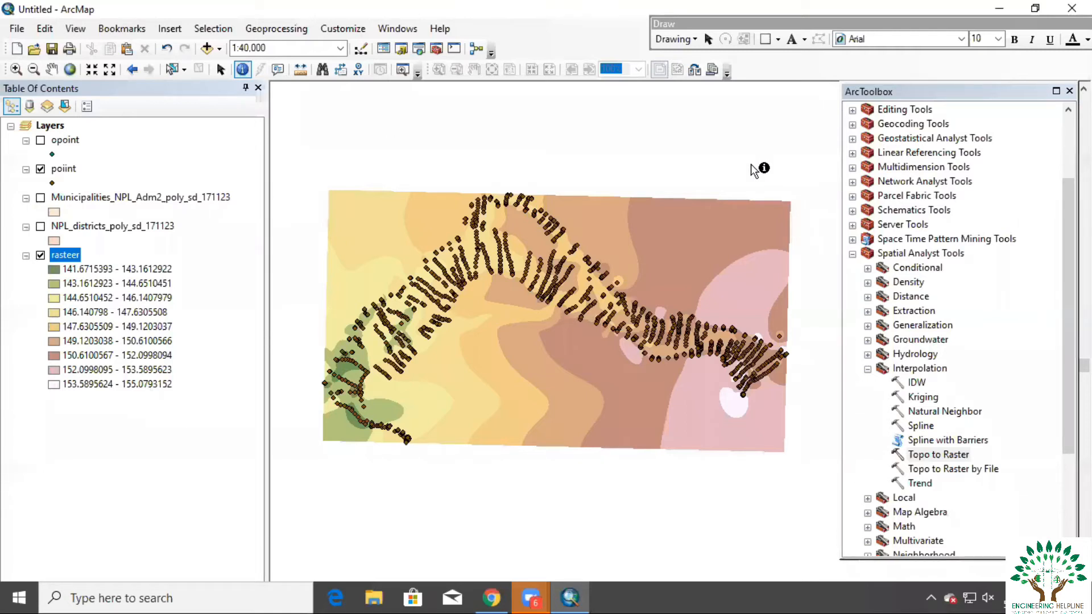
scroll(940, 203, up, 3)
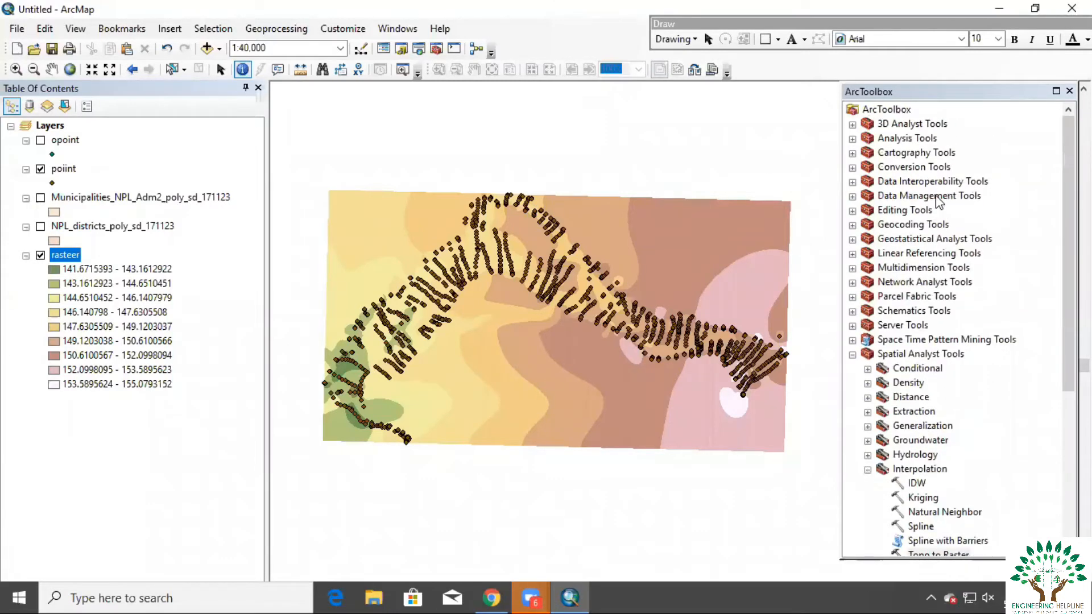
click(1069, 91)
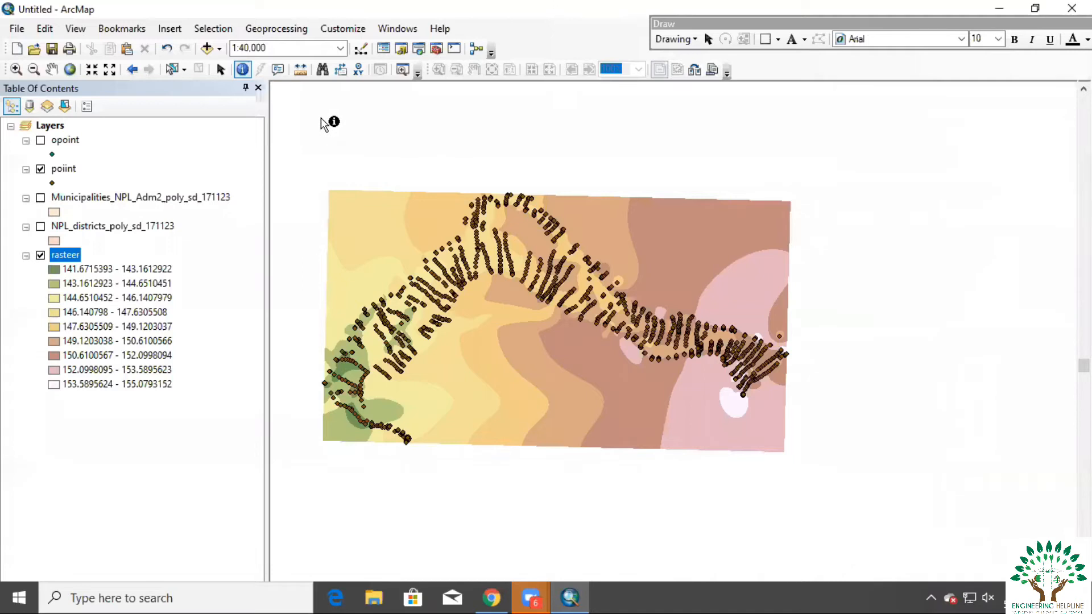
click(377, 125)
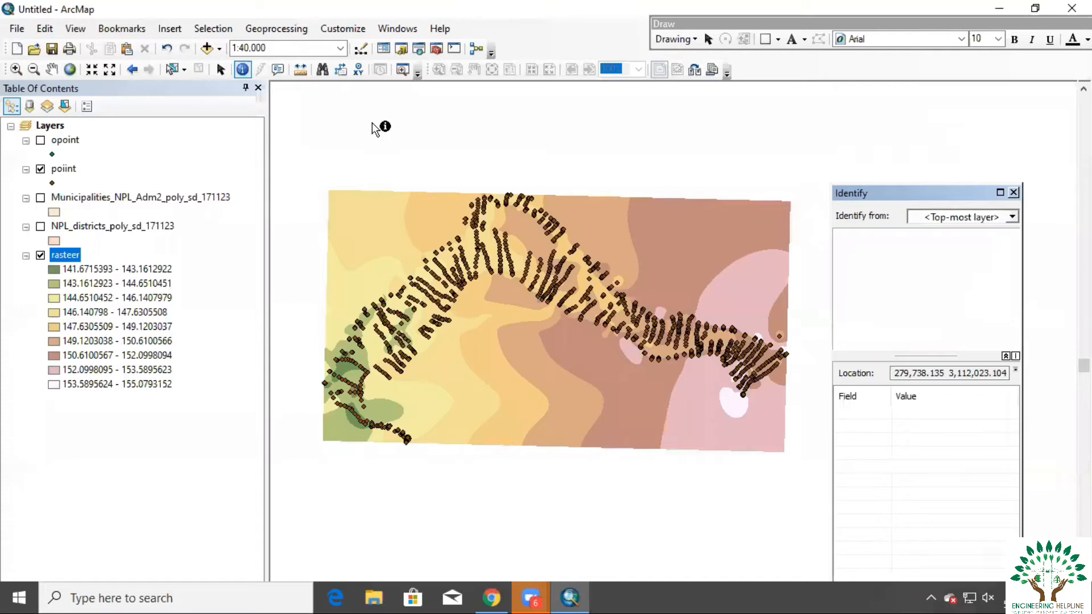
click(391, 134)
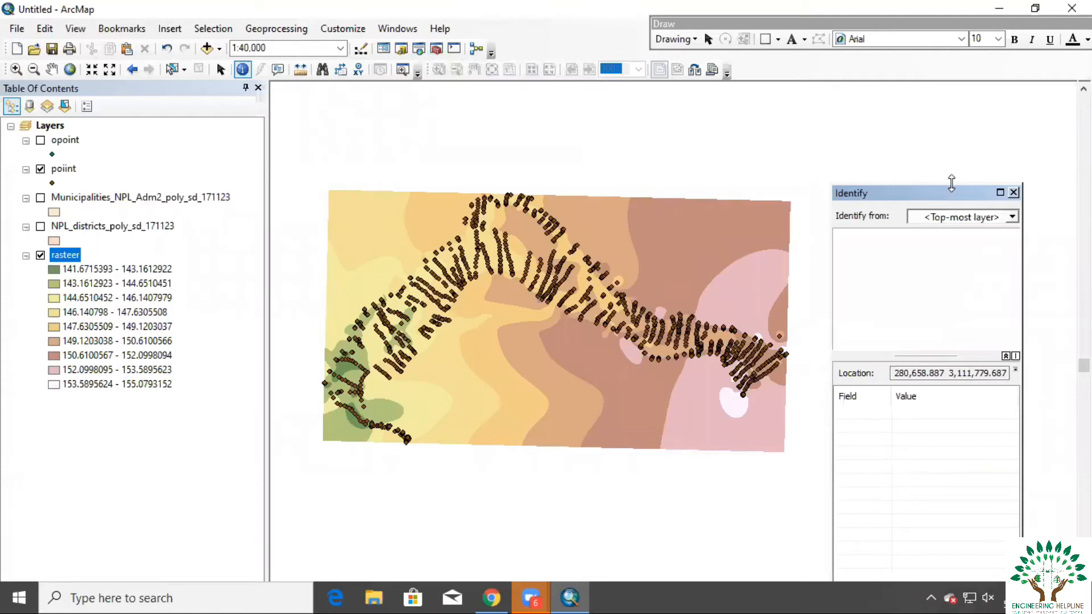
click(1013, 192)
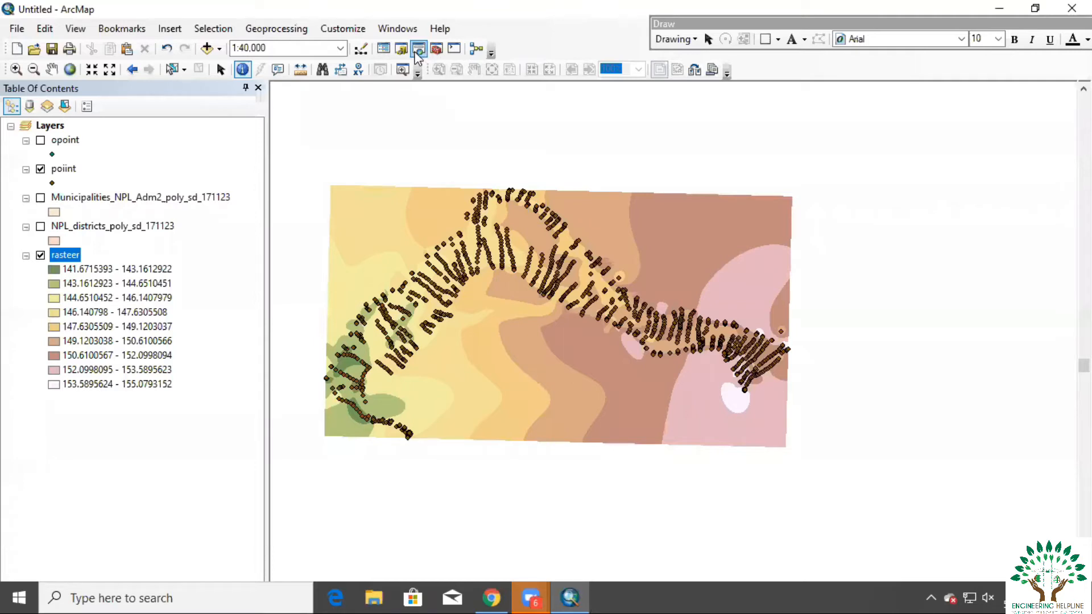
Step: Open ArcToolbox and locate the Interpolation toolset within Spatial Analyst Tools
click(397, 28)
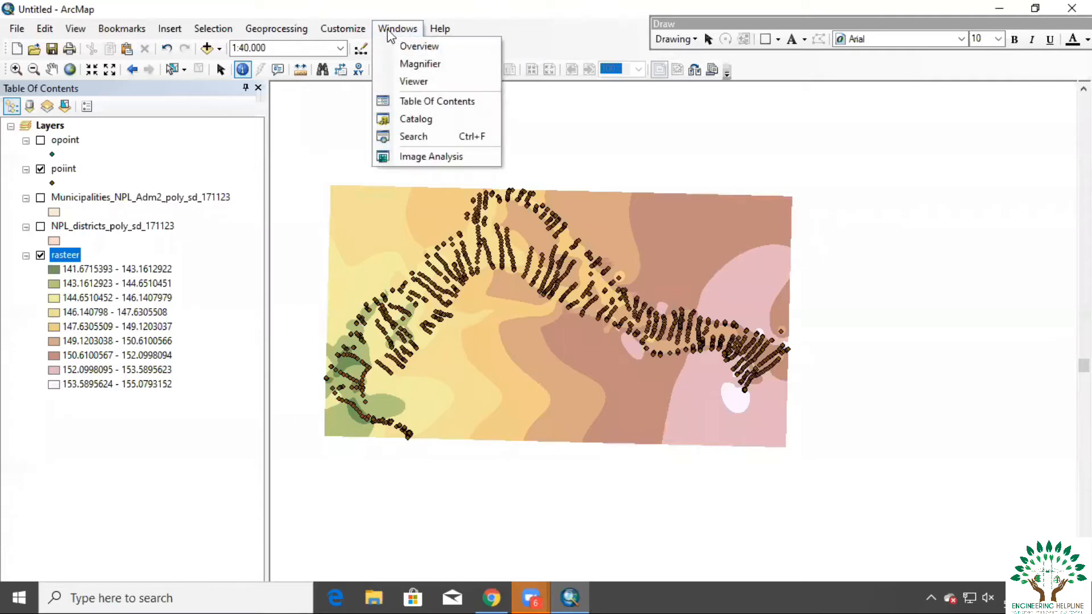
click(398, 29)
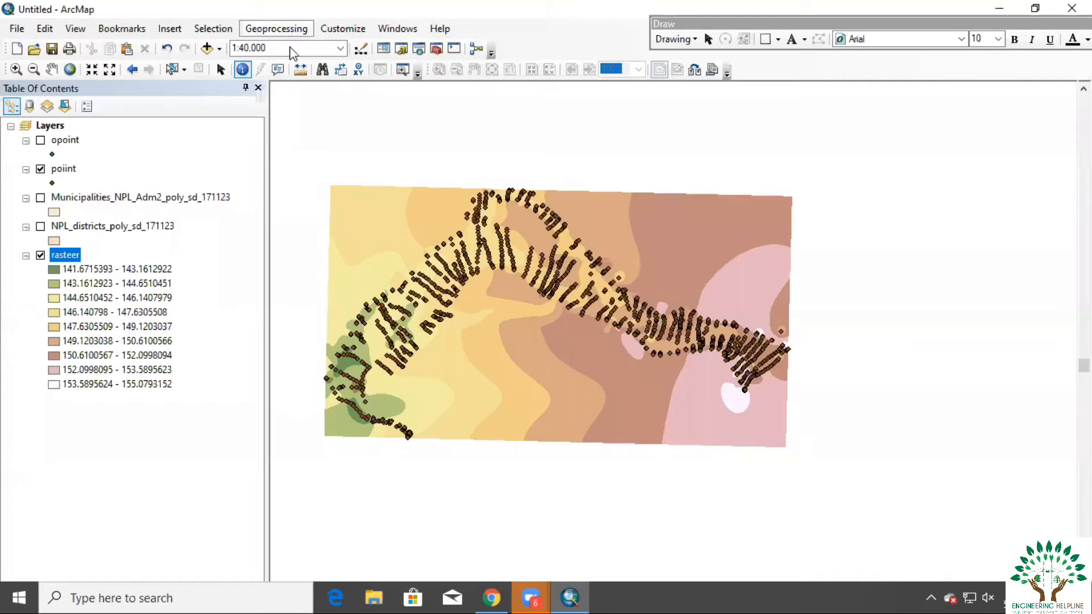
click(290, 34)
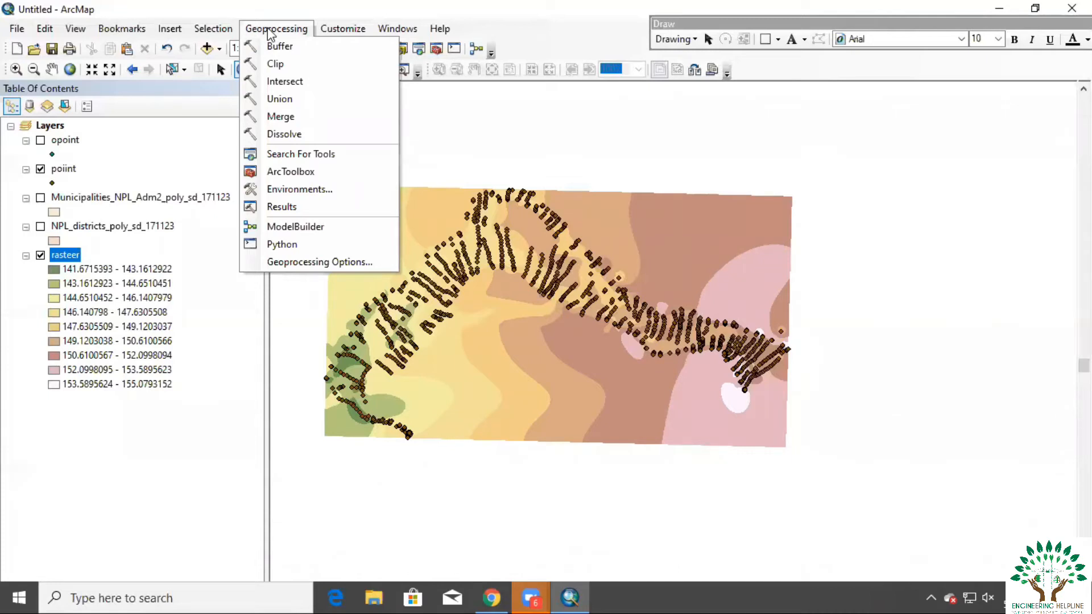
click(291, 172)
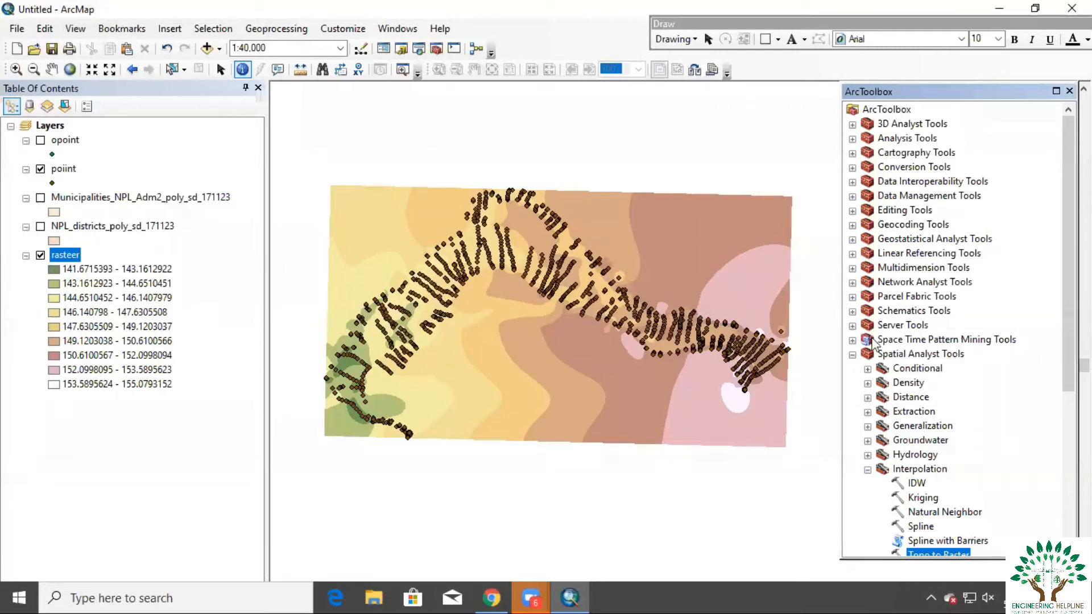
scroll(904, 245, down, 3)
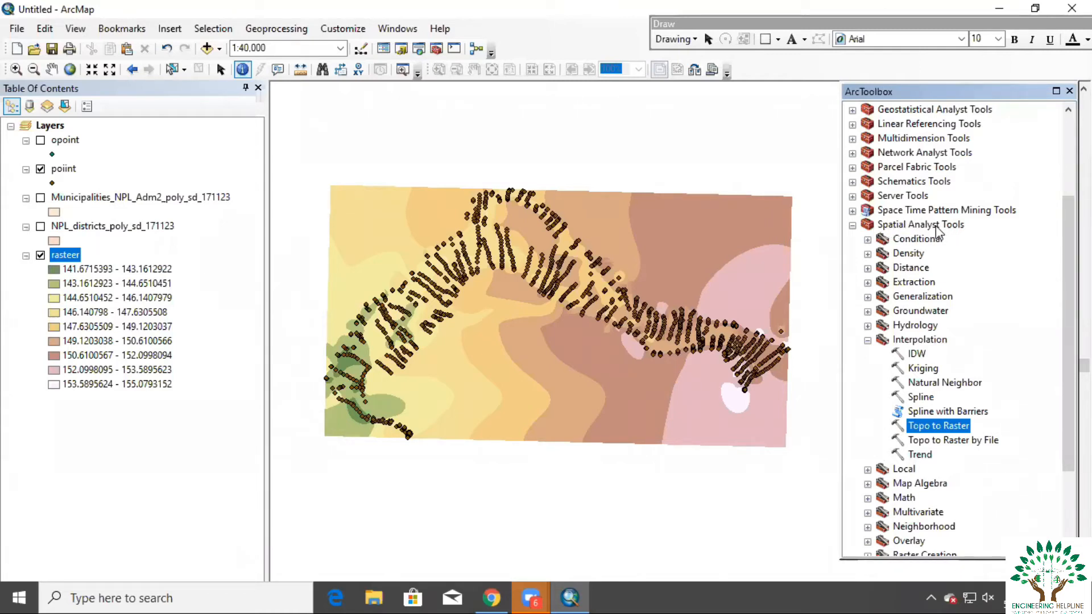
click(937, 343)
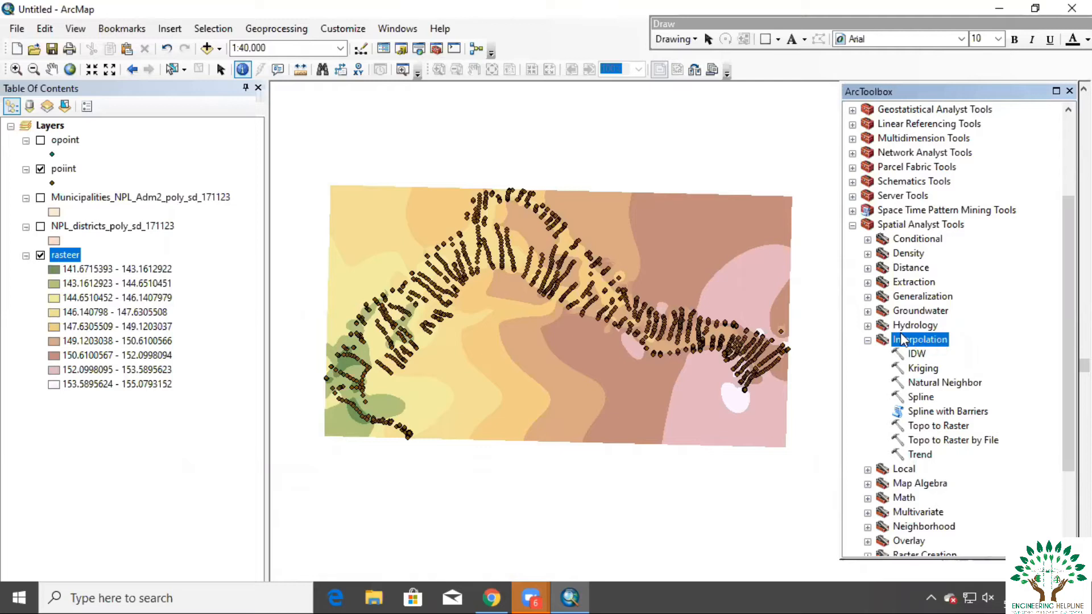
click(537, 596)
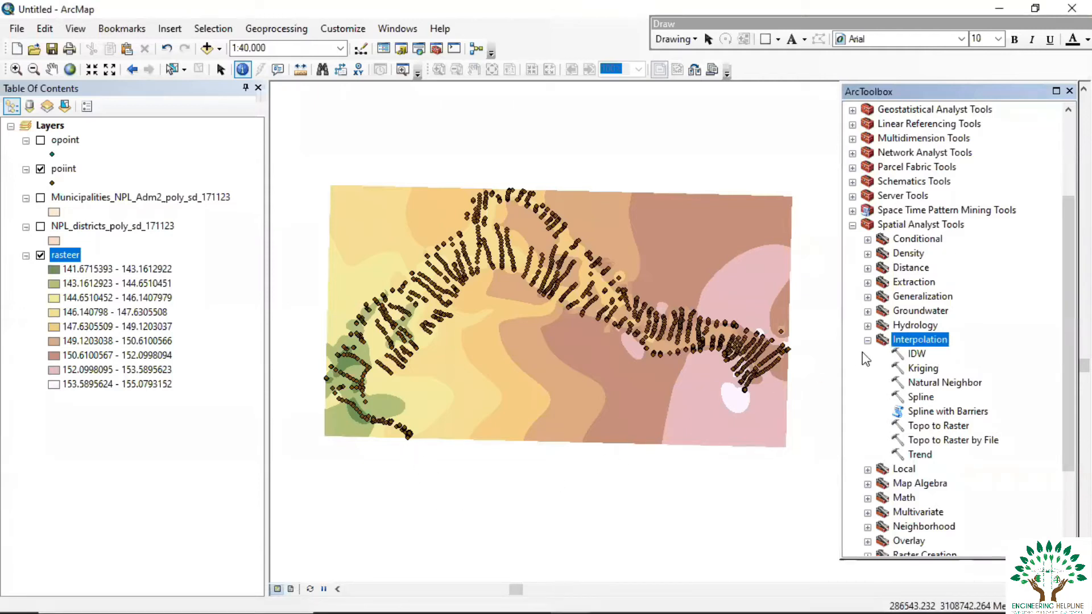
click(914, 340)
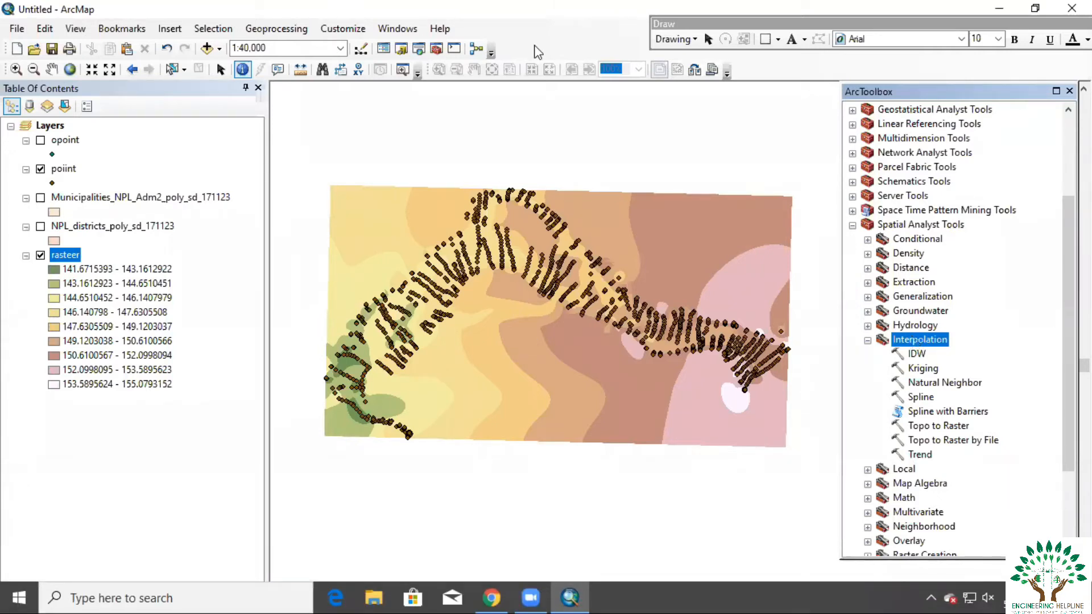
drag(330, 180, 330, 208)
mouse_move(347, 185)
mouse_down()
mouse_move(371, 194)
mouse_move(374, 180)
mouse_up()
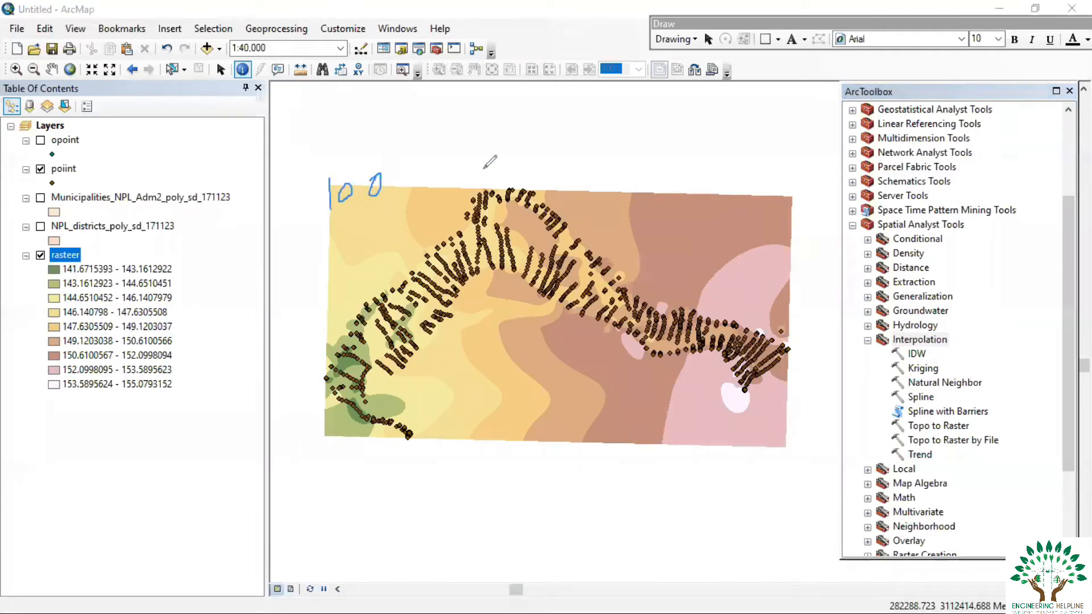
mouse_move(706, 150)
mouse_down()
mouse_move(706, 181)
mouse_move(713, 164)
mouse_move(719, 179)
mouse_move(737, 168)
mouse_move(737, 148)
mouse_up()
mouse_move(388, 183)
mouse_down()
mouse_move(696, 162)
mouse_move(676, 177)
mouse_move(638, 170)
mouse_move(638, 183)
mouse_up()
drag(579, 153, 578, 184)
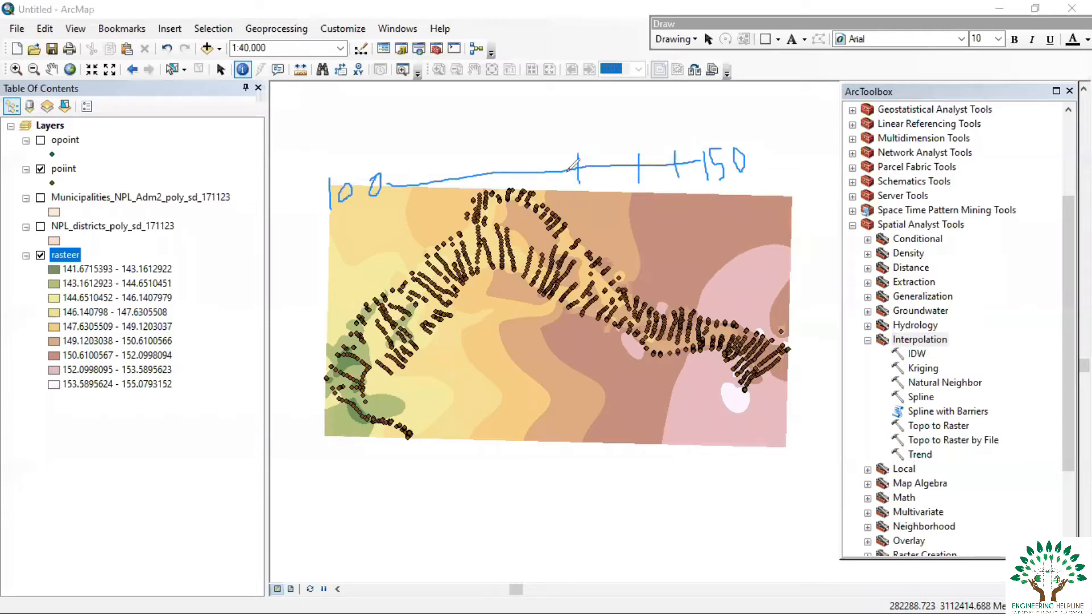
drag(479, 153, 480, 178)
drag(533, 152, 531, 182)
drag(437, 156, 434, 192)
key(e)
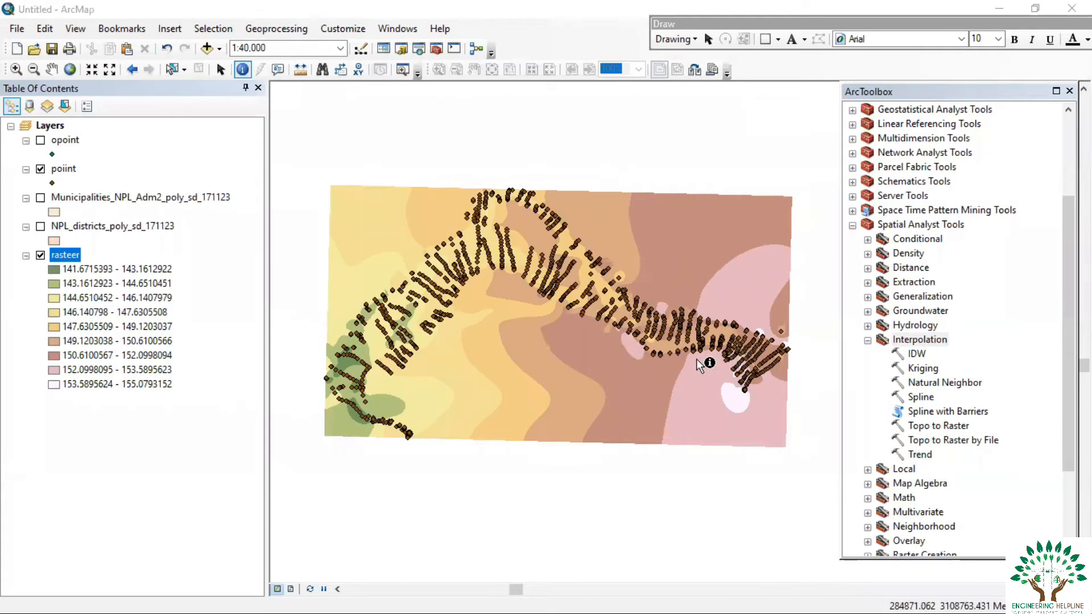
drag(684, 367, 671, 359)
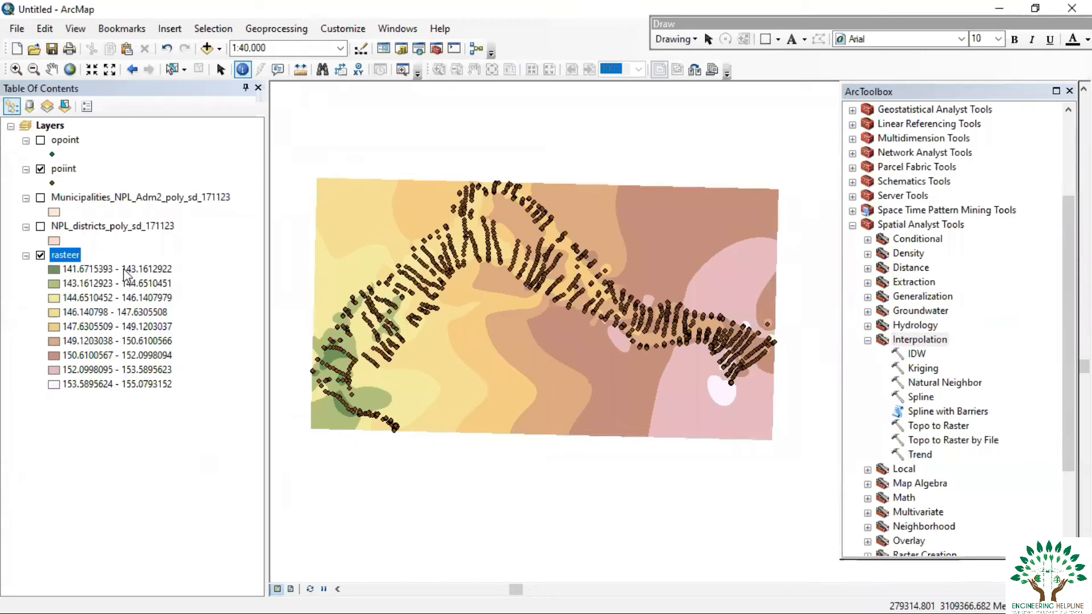
Step: Open the Topo to Raster tool from the Interpolation toolset and add the poiint layer as input feature data
click(867, 341)
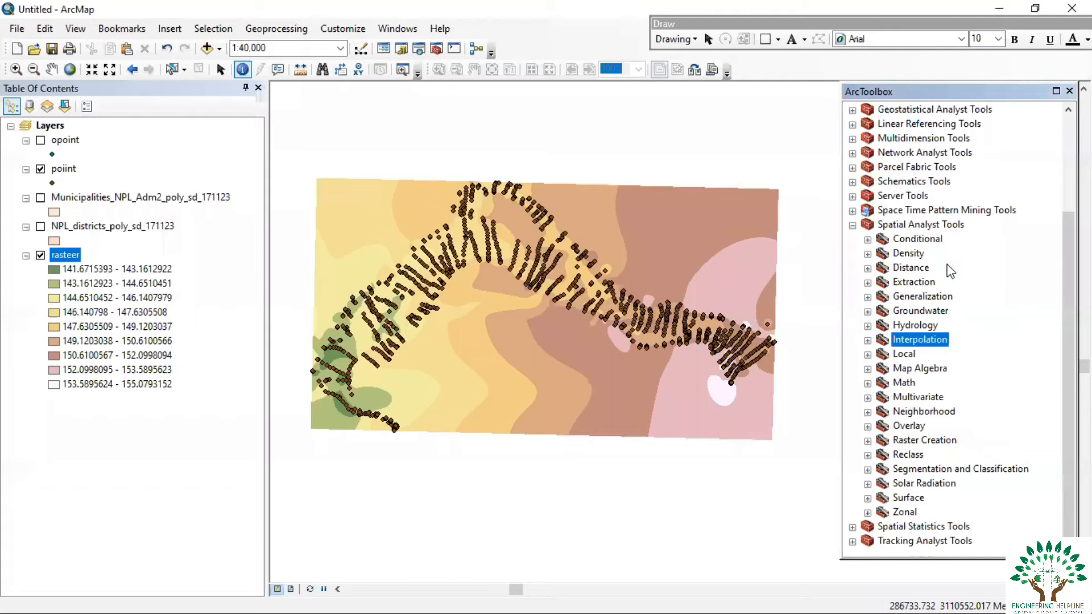
click(868, 498)
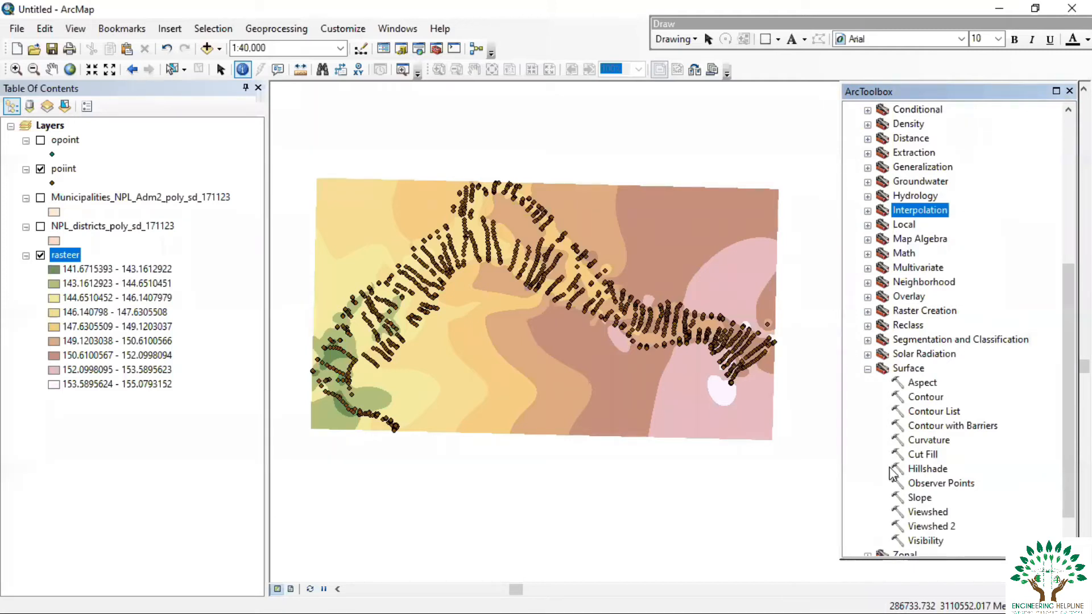
click(868, 211)
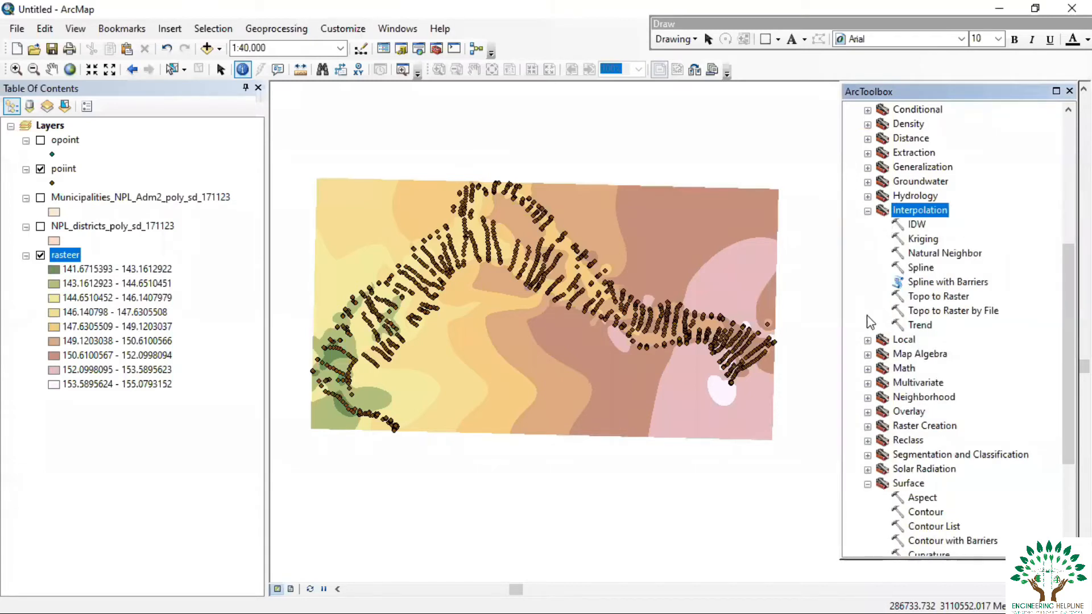
double_click(938, 297)
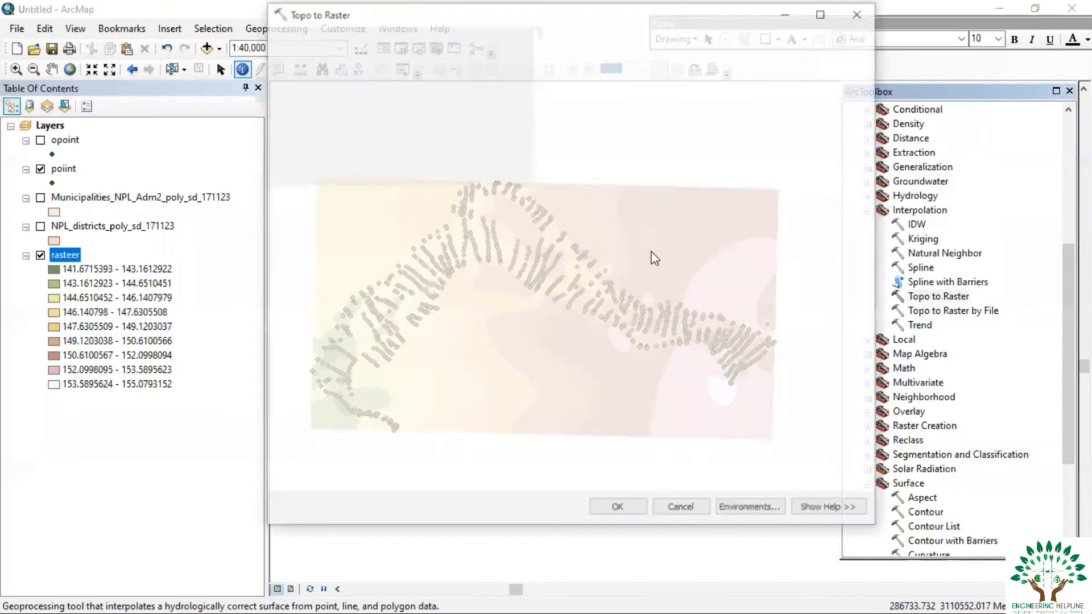
drag(62, 169, 306, 109)
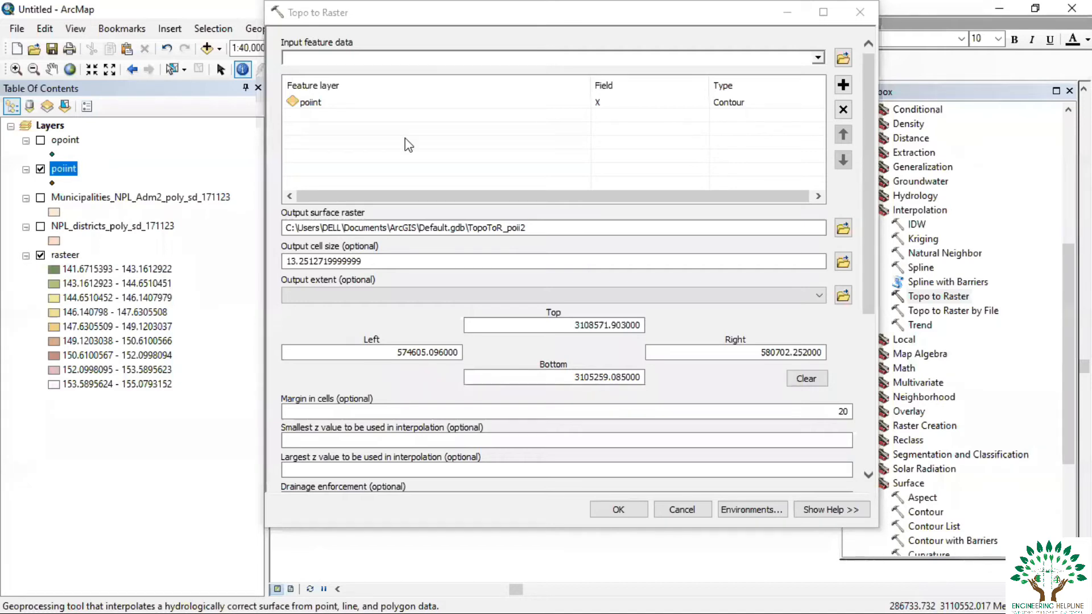
click(536, 226)
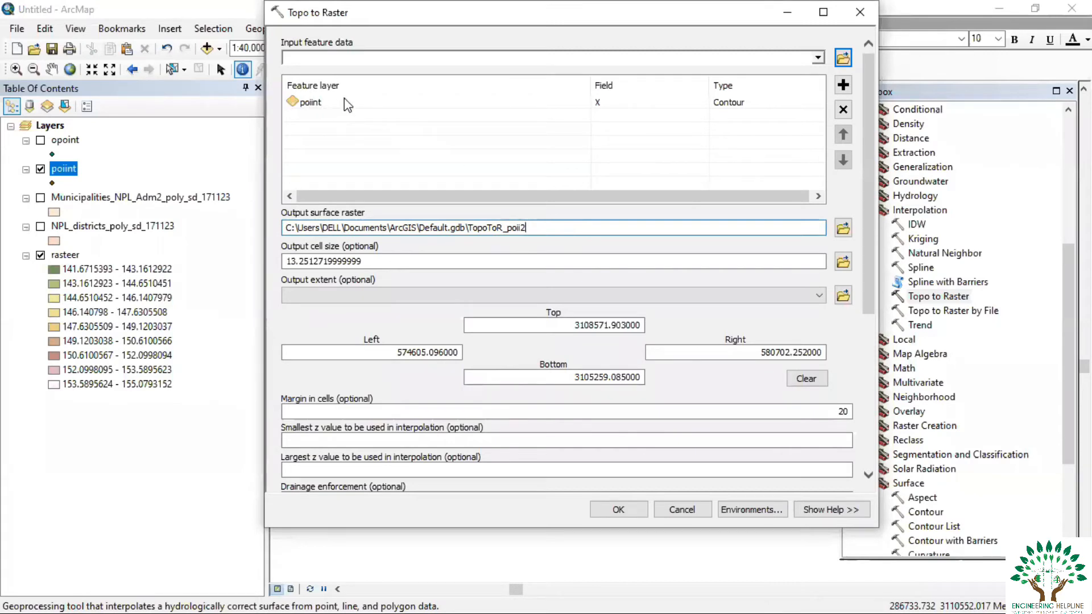
Step: Set the poiint input layer's field to Z and its type to PointElevation
click(614, 108)
click(623, 103)
click(632, 140)
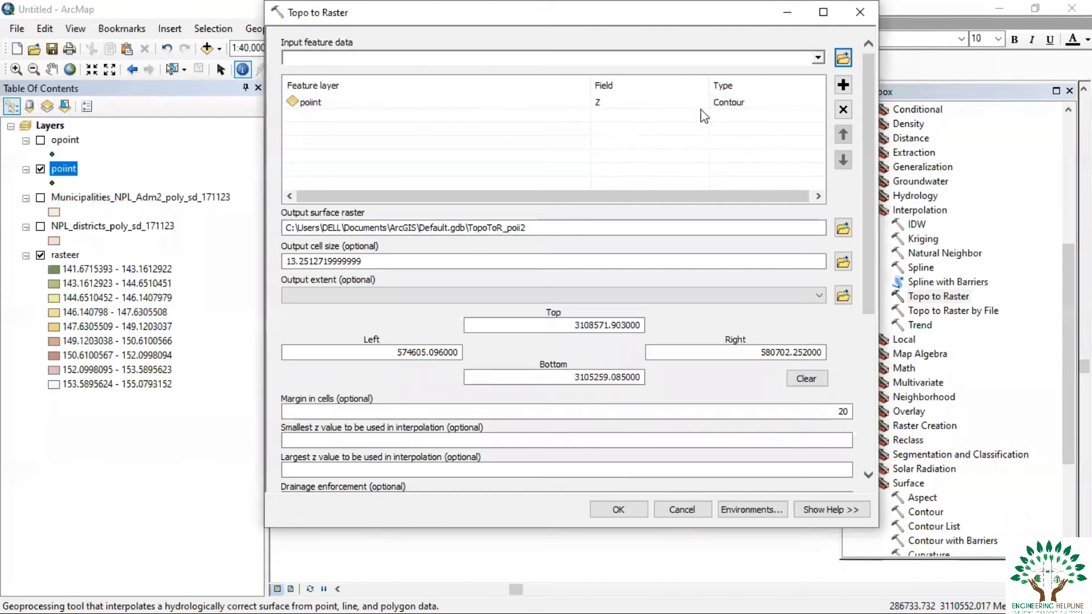
click(740, 105)
click(817, 106)
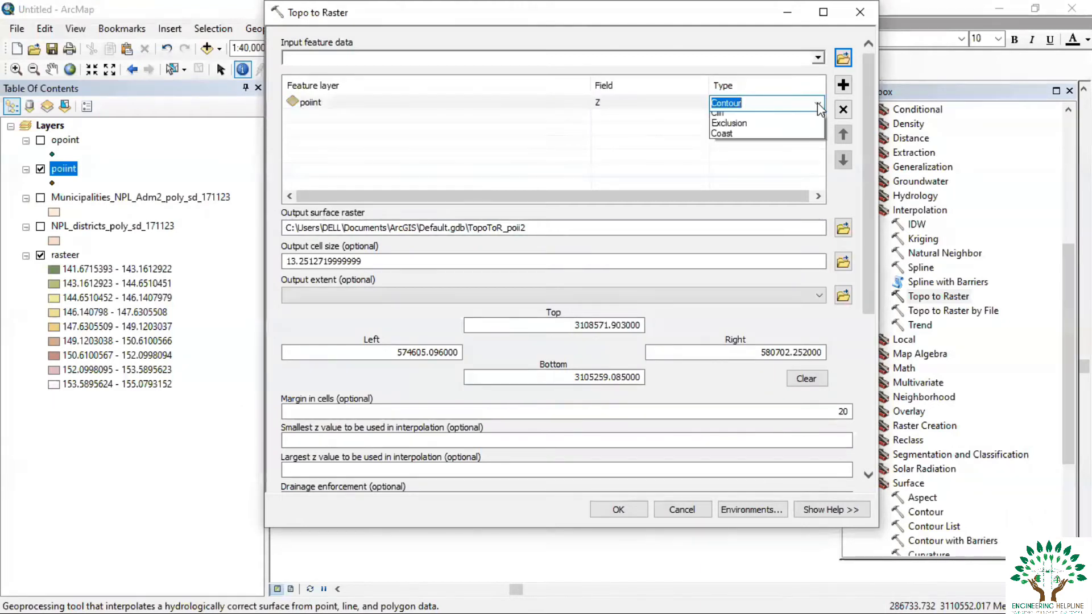
click(757, 120)
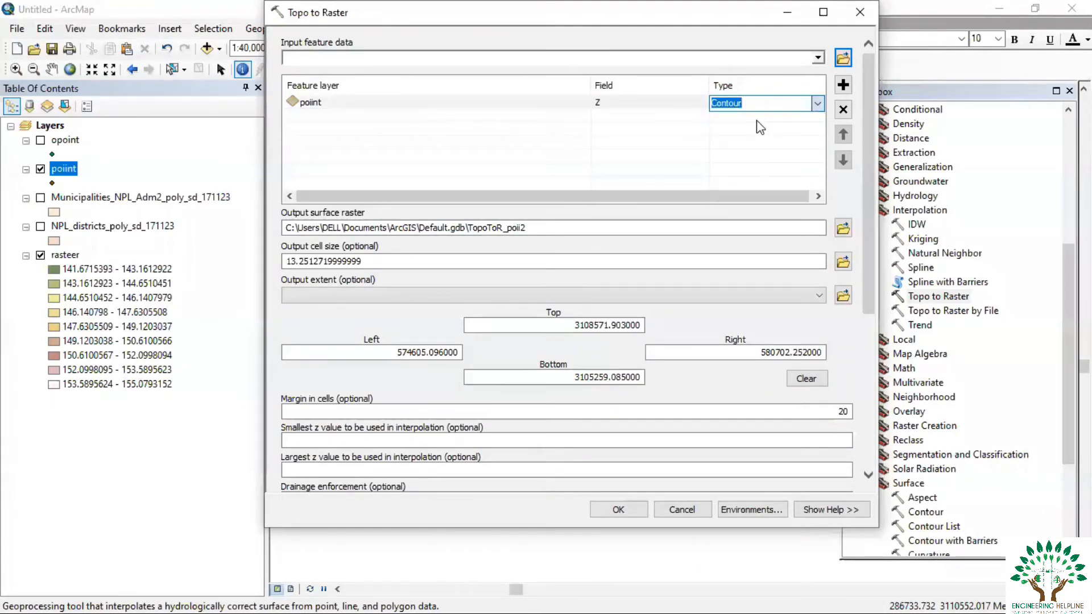
click(755, 122)
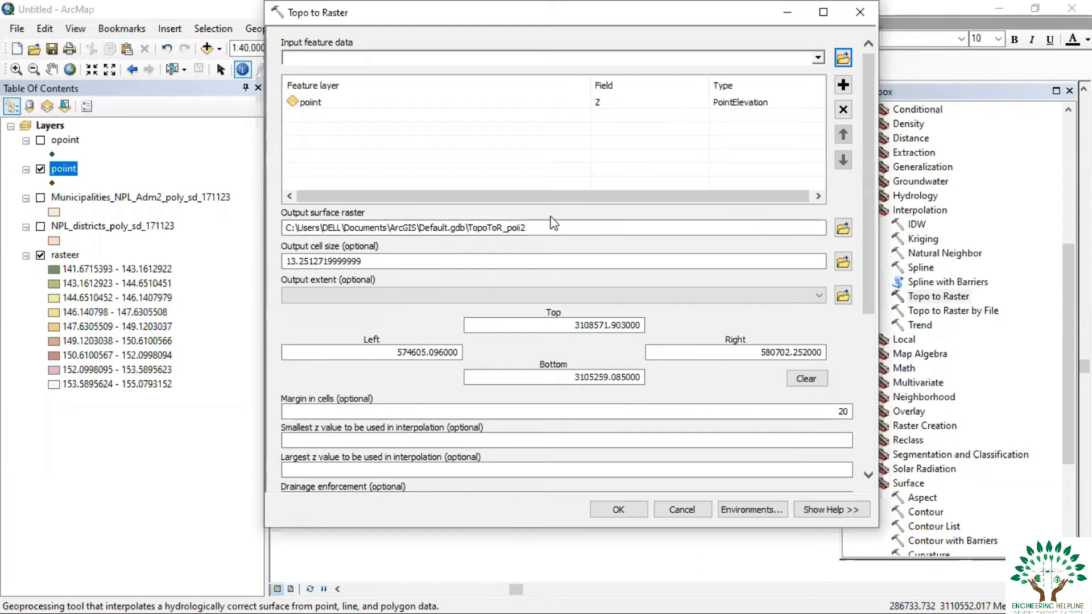
Step: Save the output surface raster as Dem in the contour folder
click(843, 228)
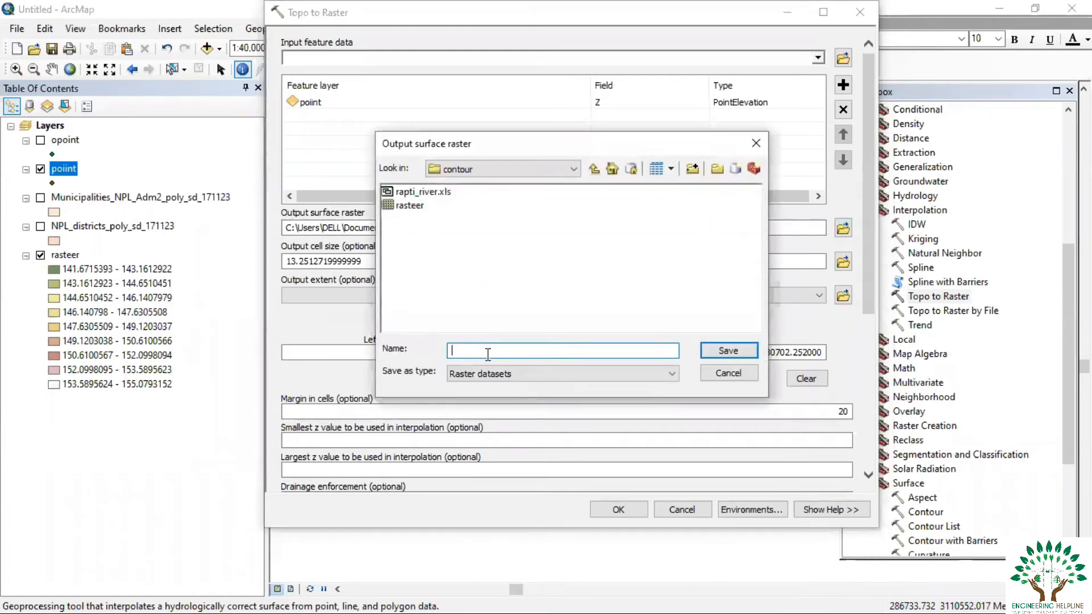
text(co)
key(BackSpace)
key(BackSpace)
text(Dem)
click(727, 351)
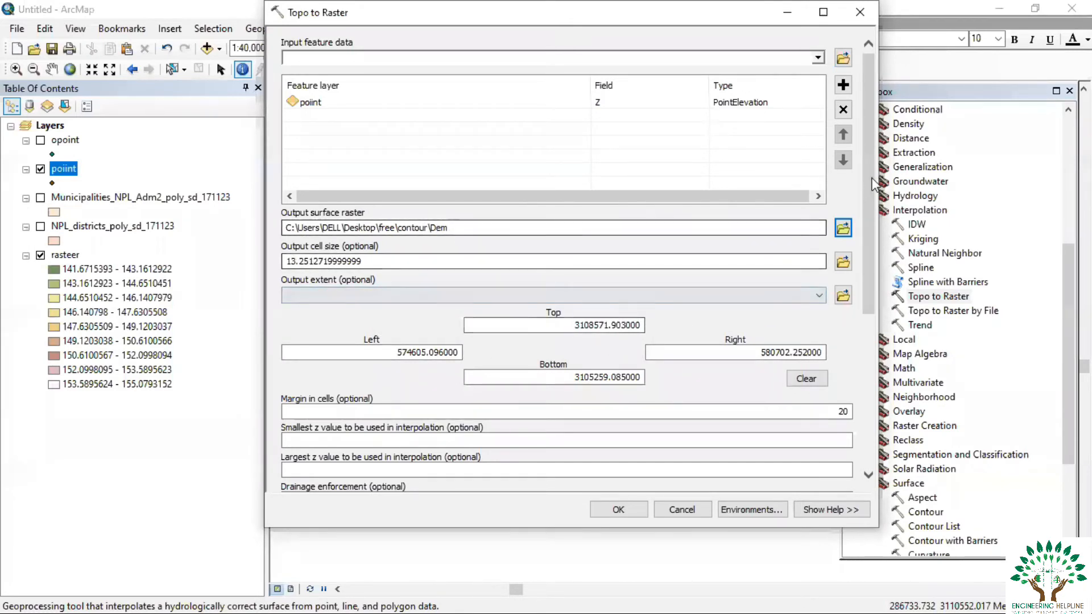
Step: Change the primary type of input data to SPOT and run Topo to Raster for the Dem output
scroll(873, 214, down, 1)
drag(873, 213, 865, 347)
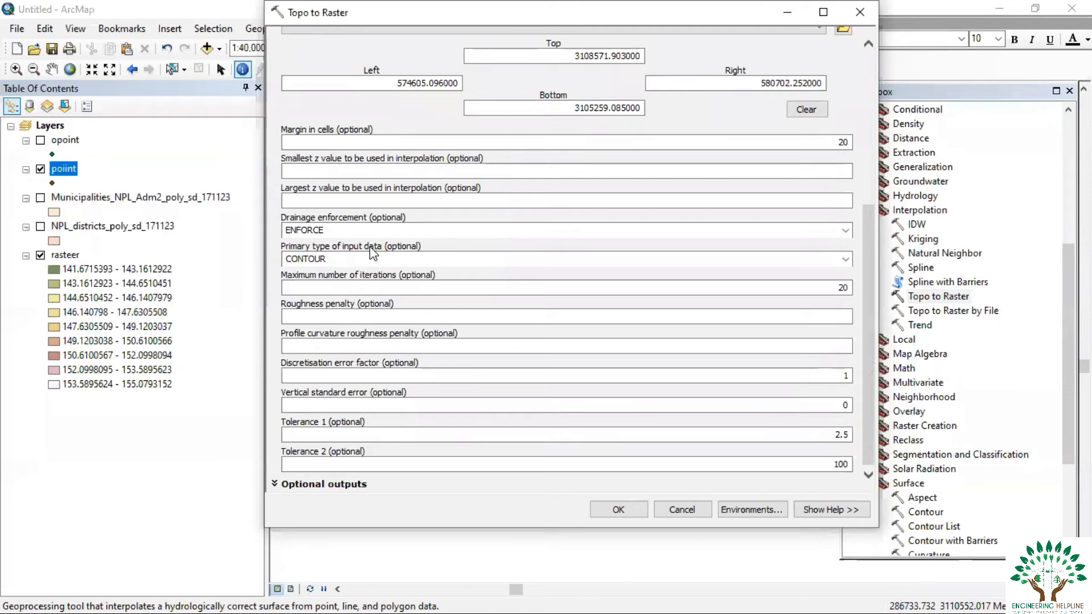
click(845, 260)
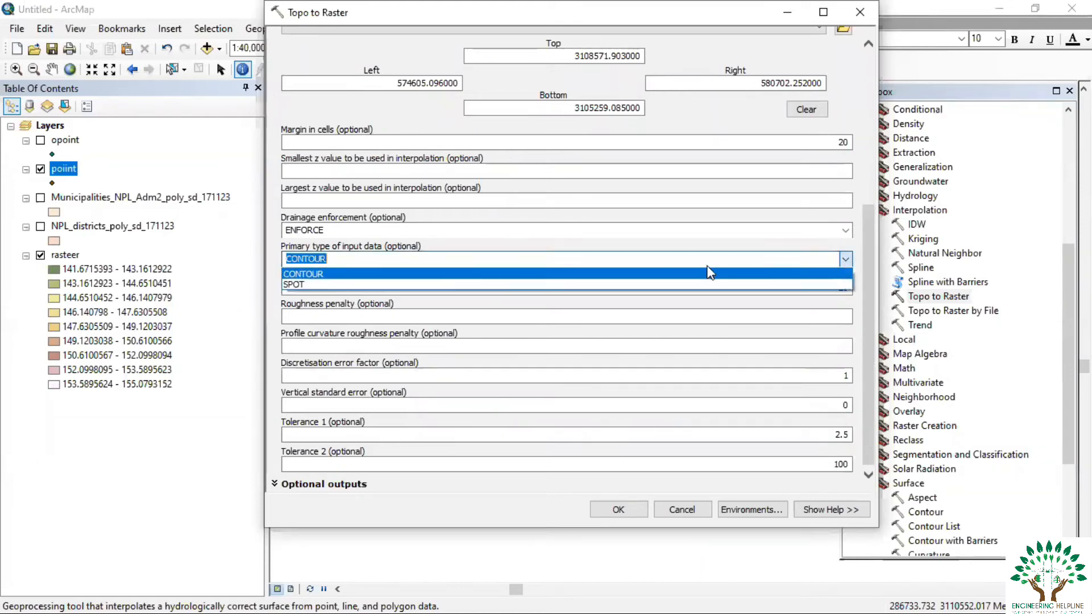
click(306, 284)
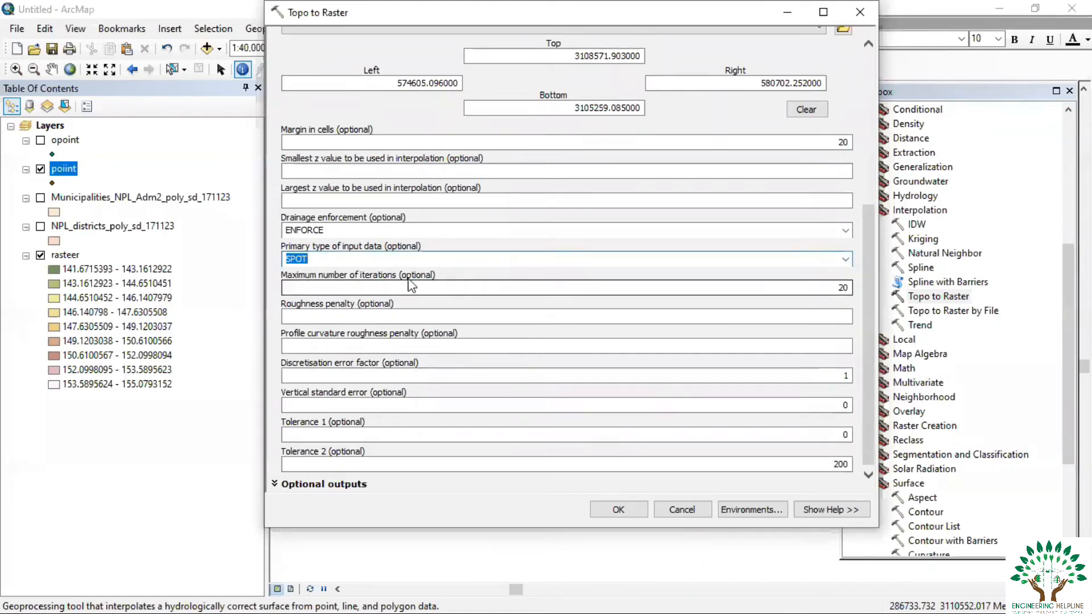
click(320, 259)
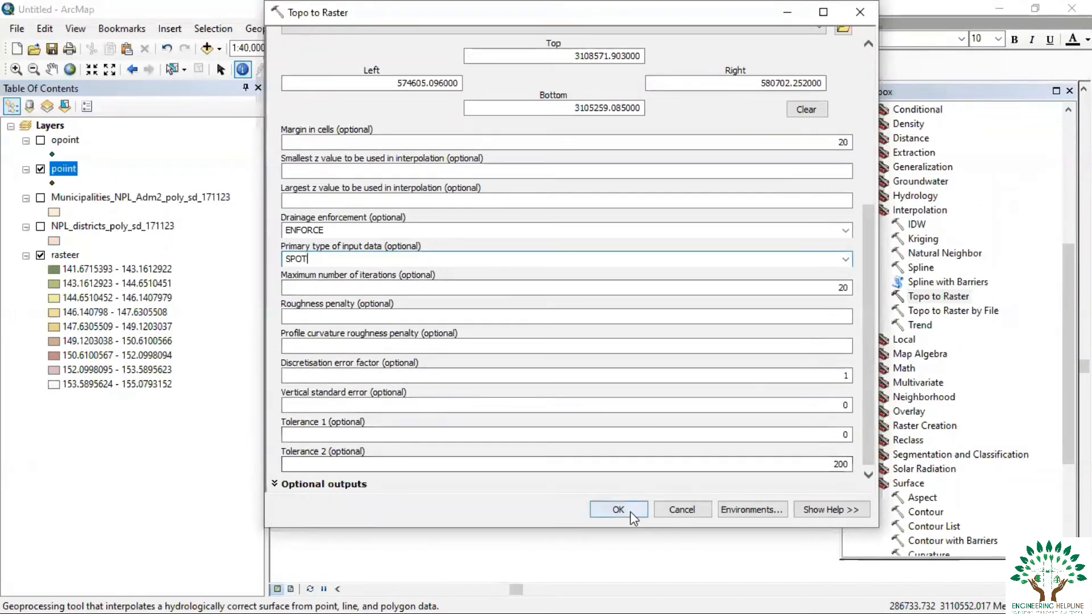
click(612, 510)
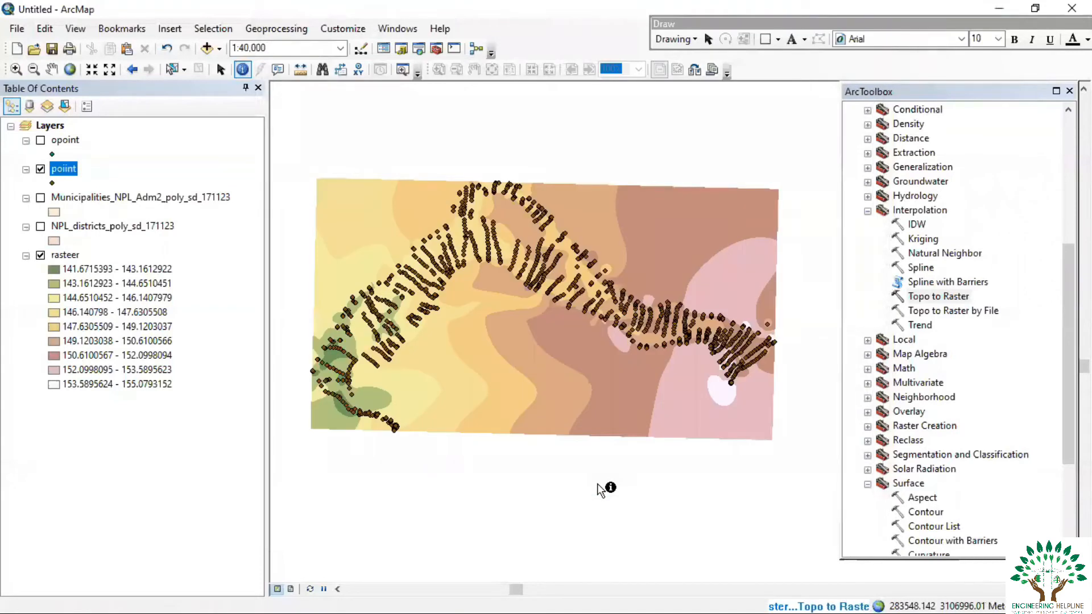
Step: Look up the Contour tool in the Surface toolset of Spatial Analyst Tools, view its parameters and close its dialog
click(868, 211)
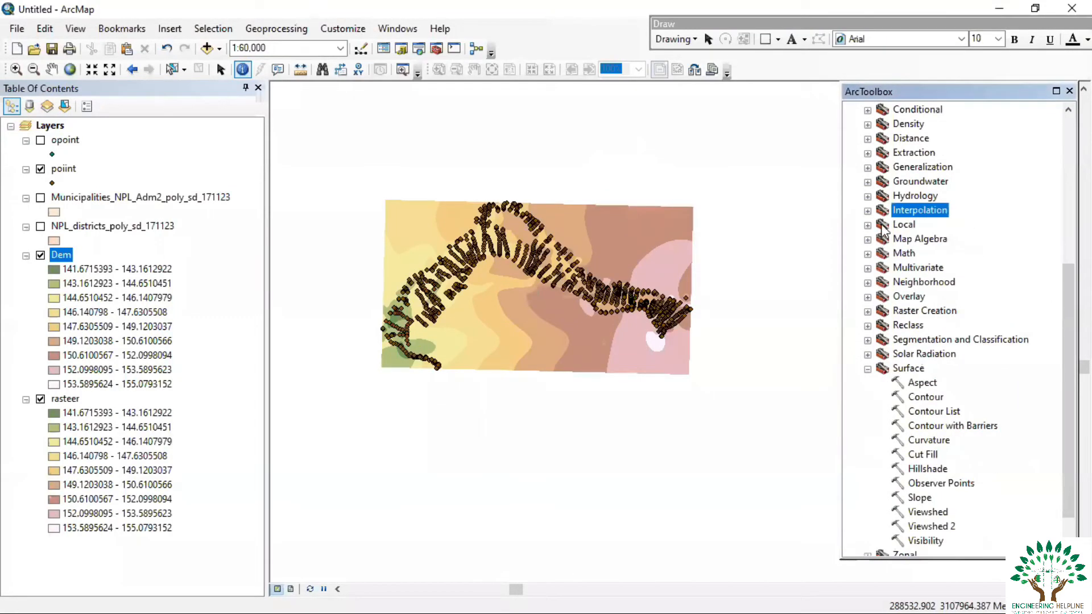
scroll(858, 386, up, 4)
scroll(876, 373, up, 2)
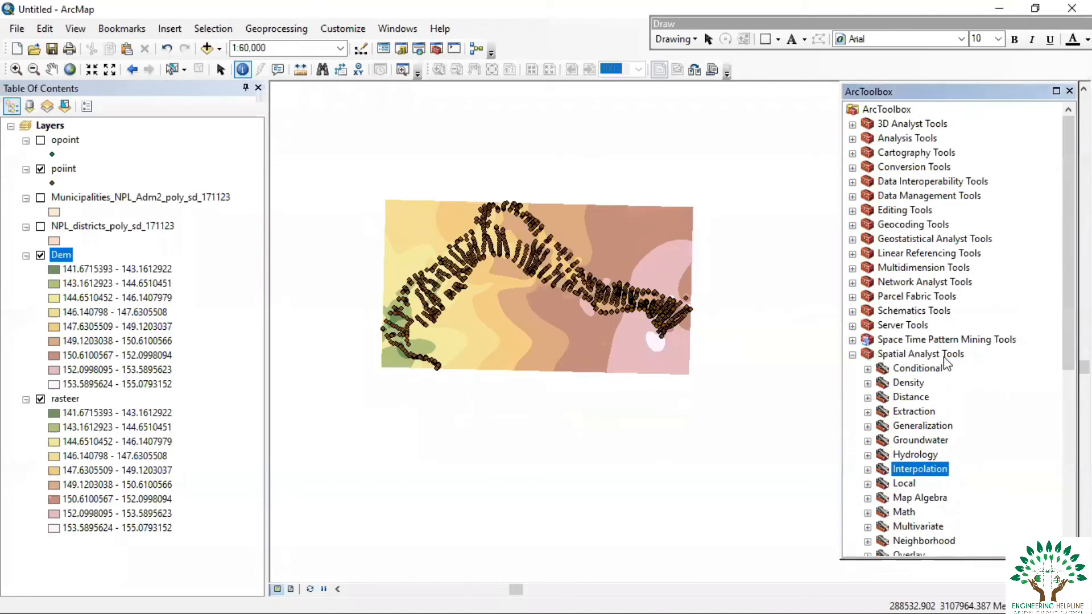
scroll(944, 366, down, 6)
double_click(909, 369)
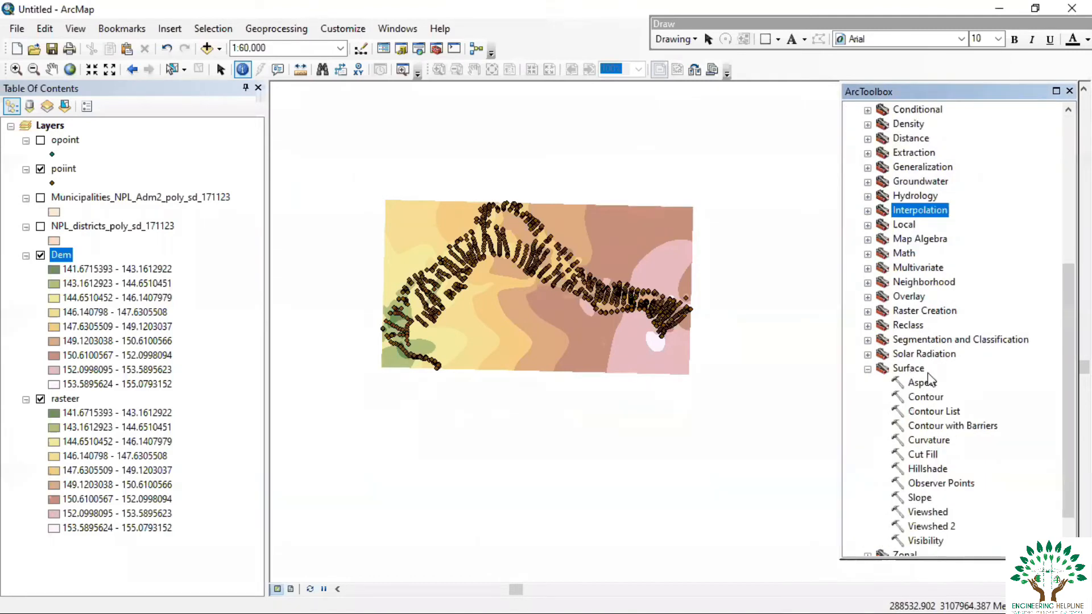
click(925, 396)
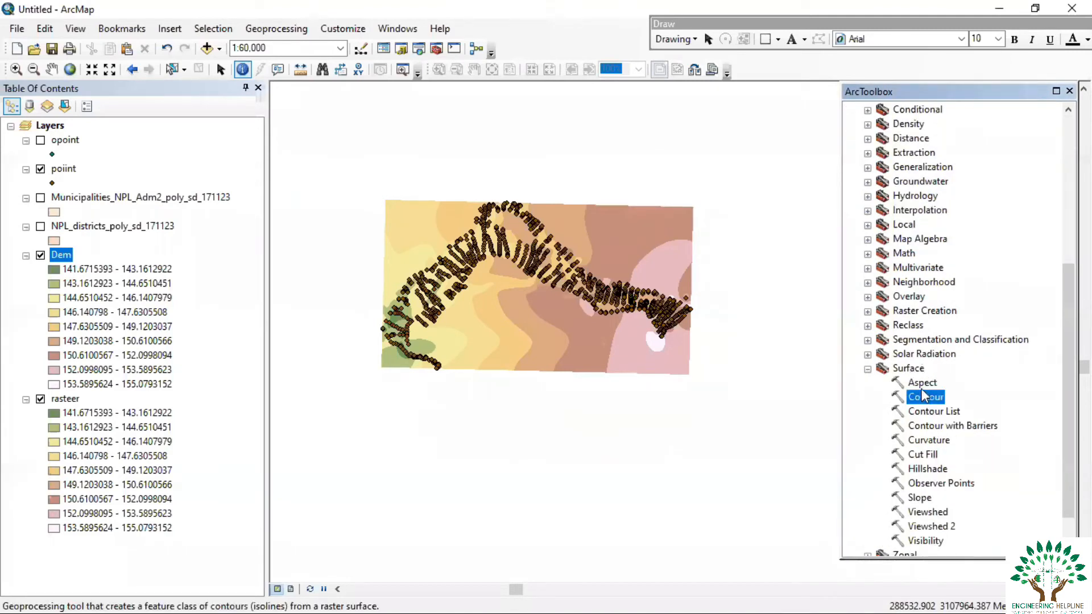
double_click(927, 398)
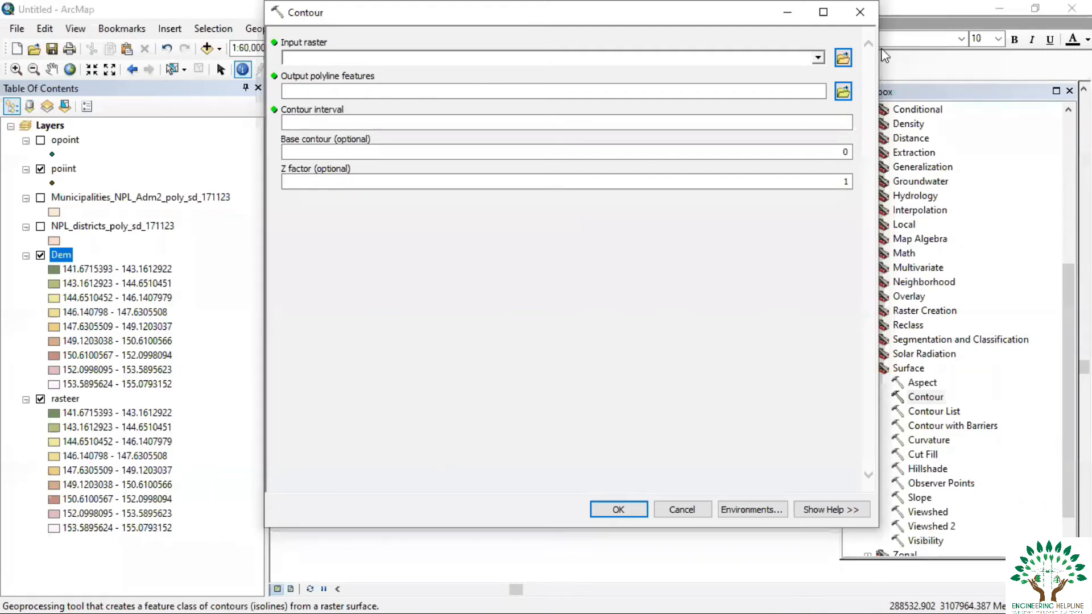
click(860, 12)
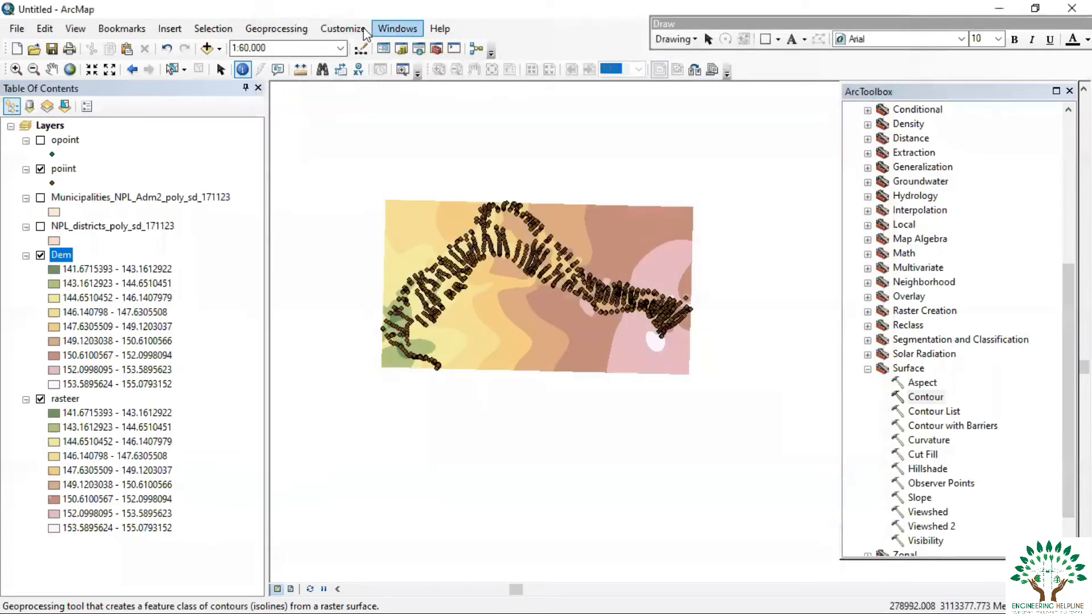
Step: Examine the current session's geoprocessing results for the latest Topo to Raster run, including its Dem output surface raster, and close them
click(278, 33)
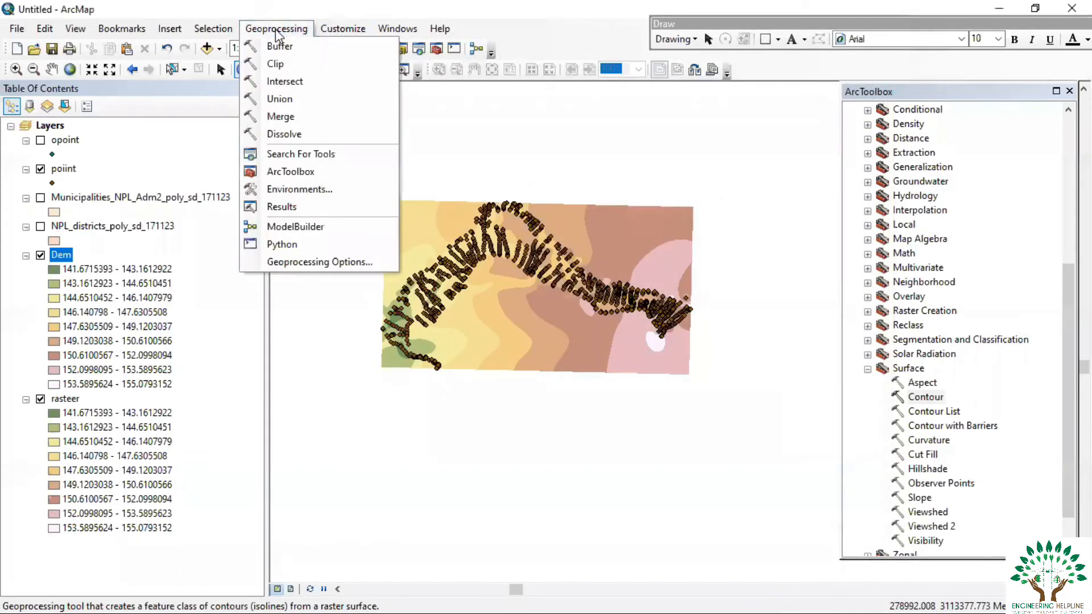
click(272, 213)
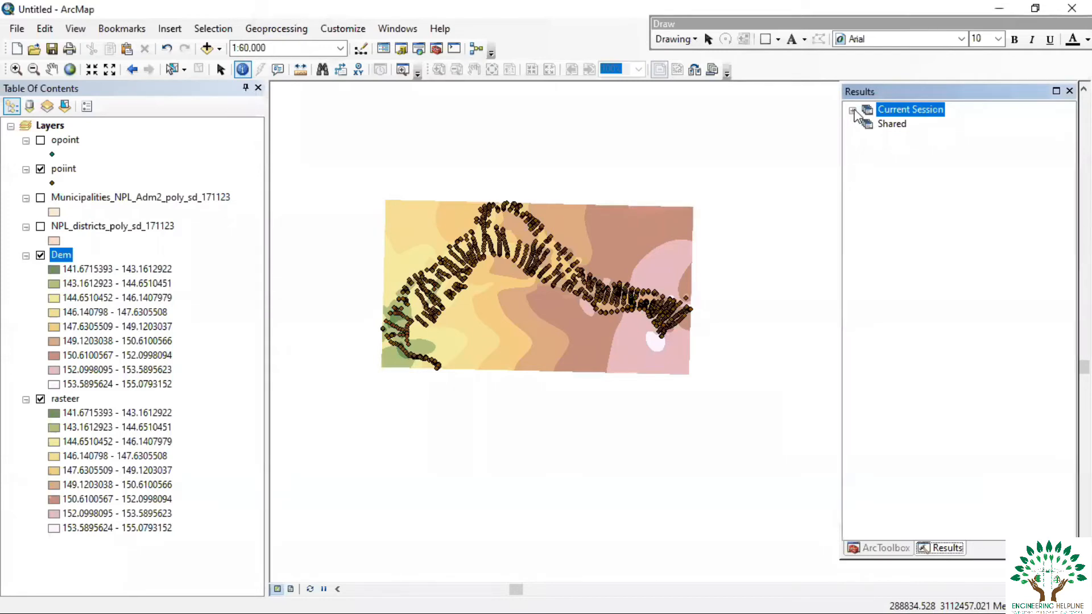
click(853, 111)
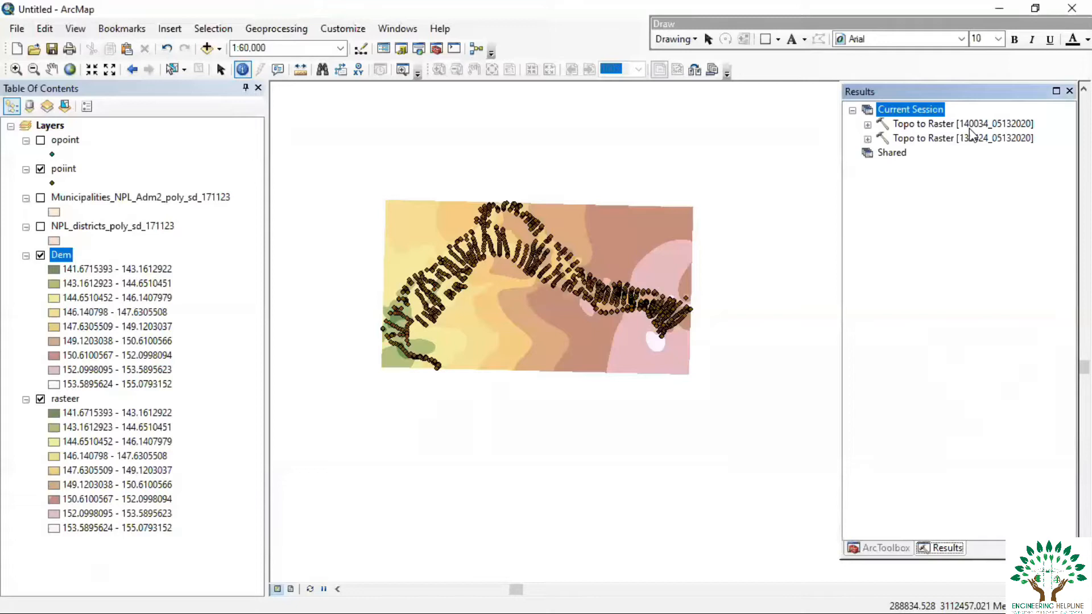
click(868, 124)
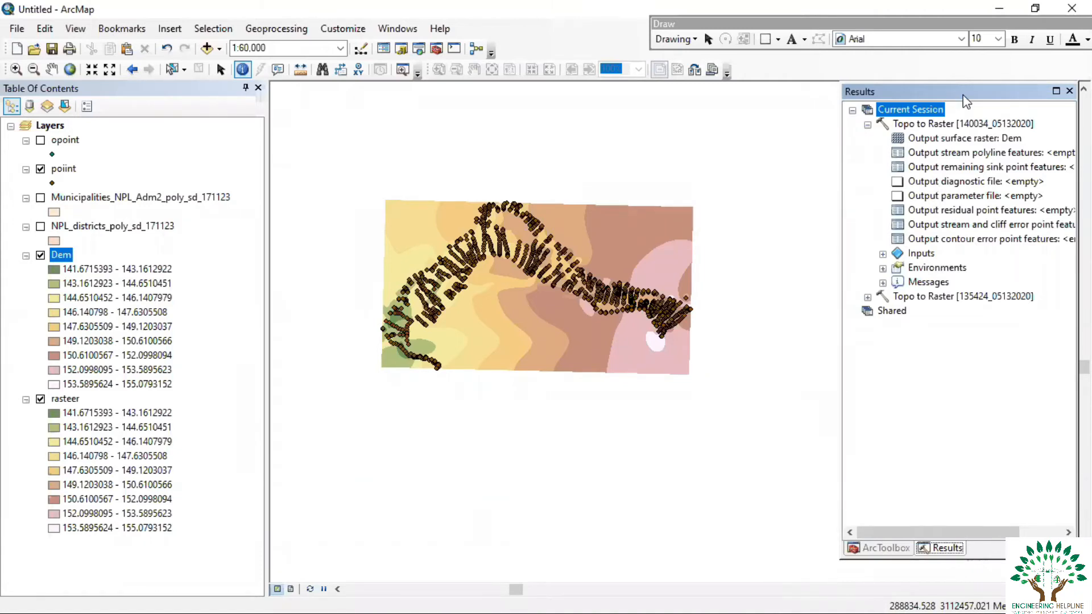
double_click(939, 141)
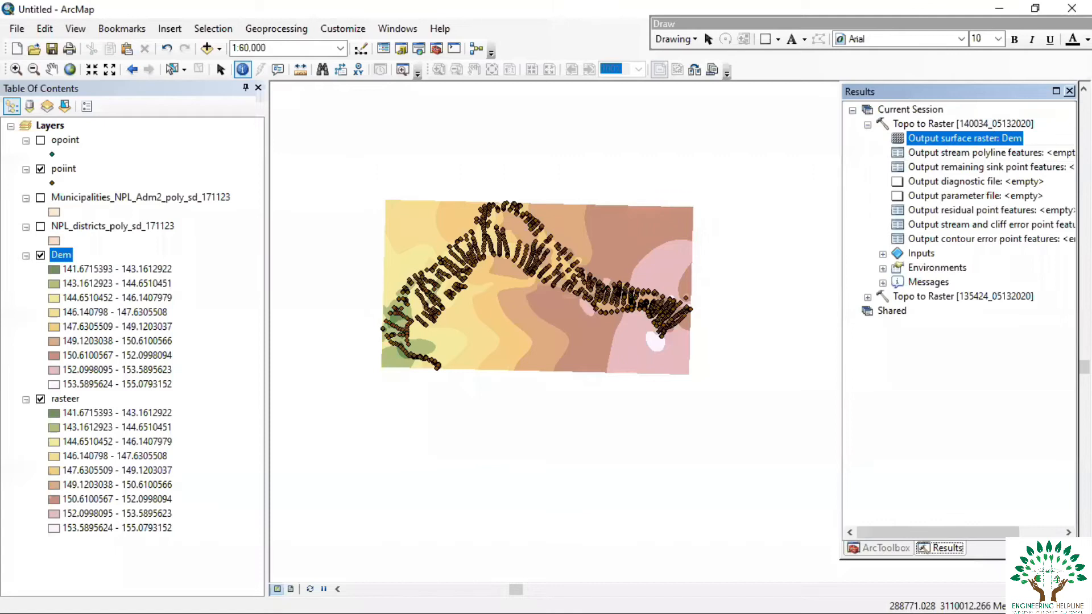
click(1069, 91)
scroll(504, 329, down, 2)
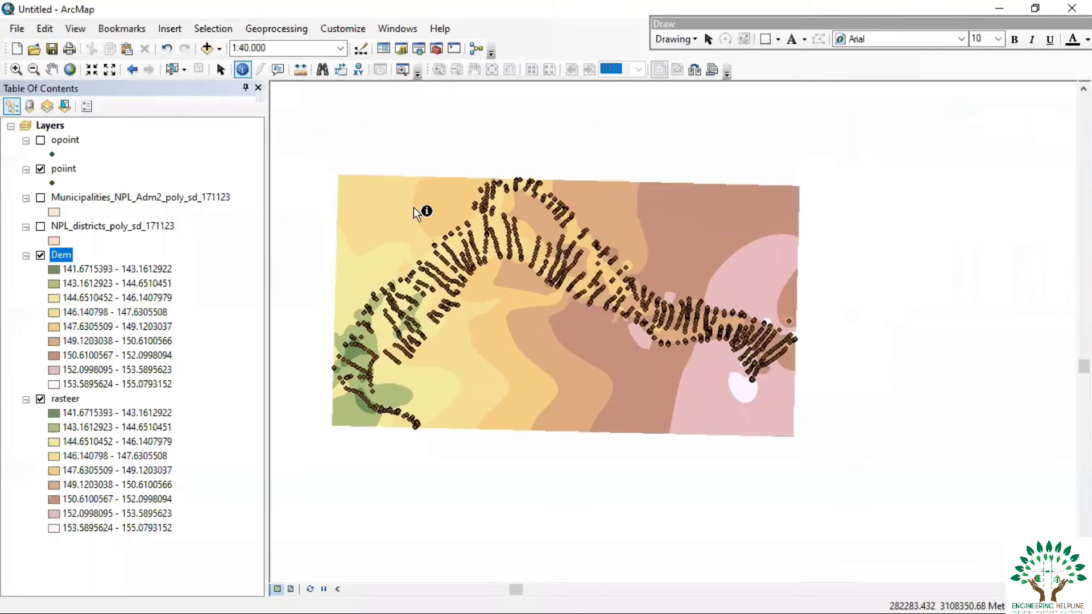
Step: Reopen the geoprocessing results, collapse the latest Topo to Raster entry and close the results list
click(303, 36)
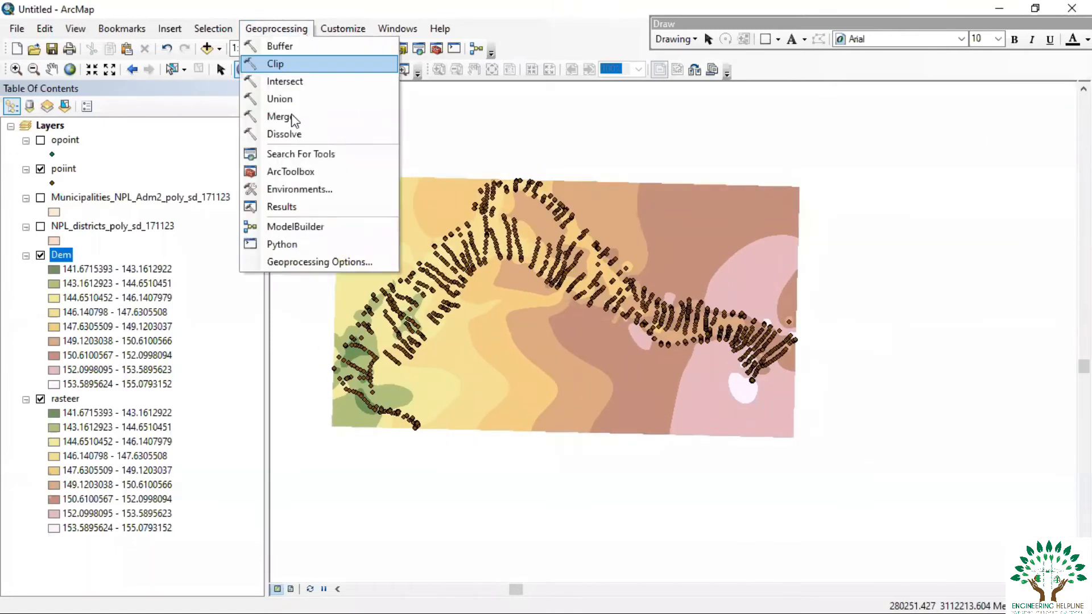
click(295, 208)
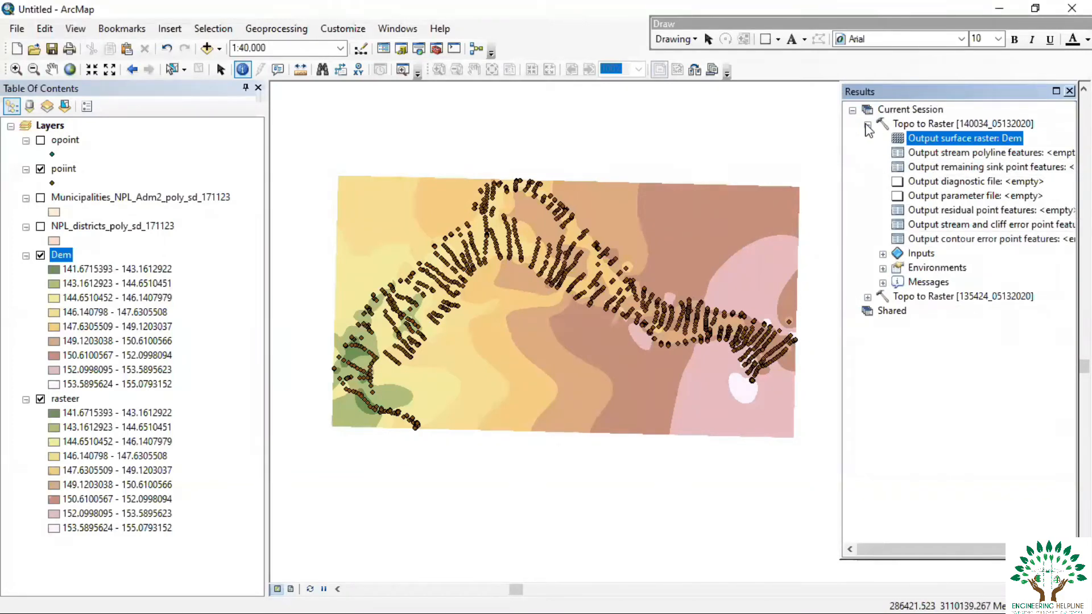
click(853, 110)
click(853, 110)
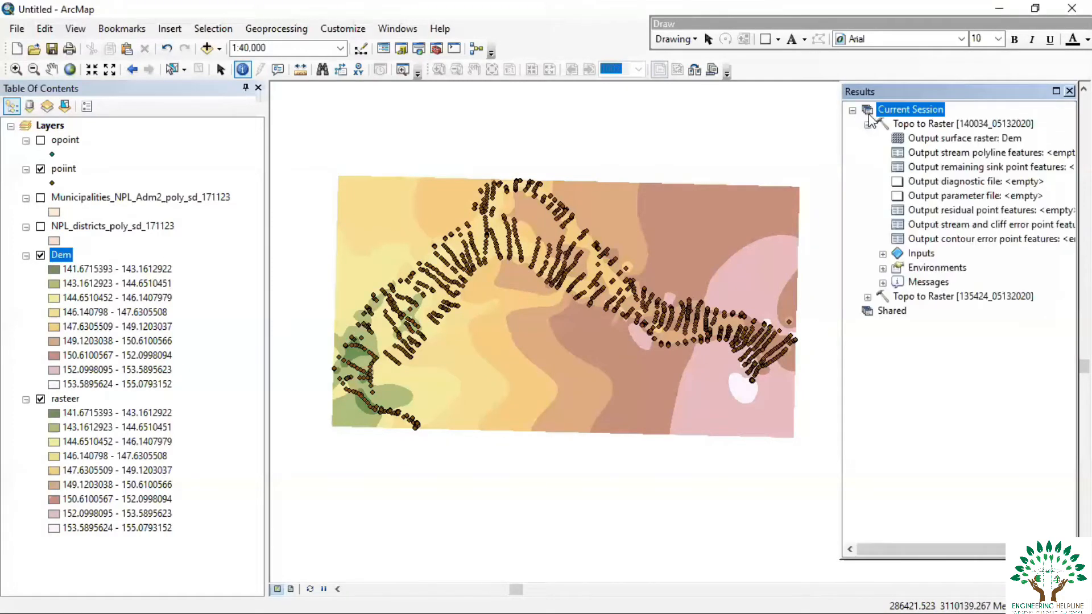
click(868, 124)
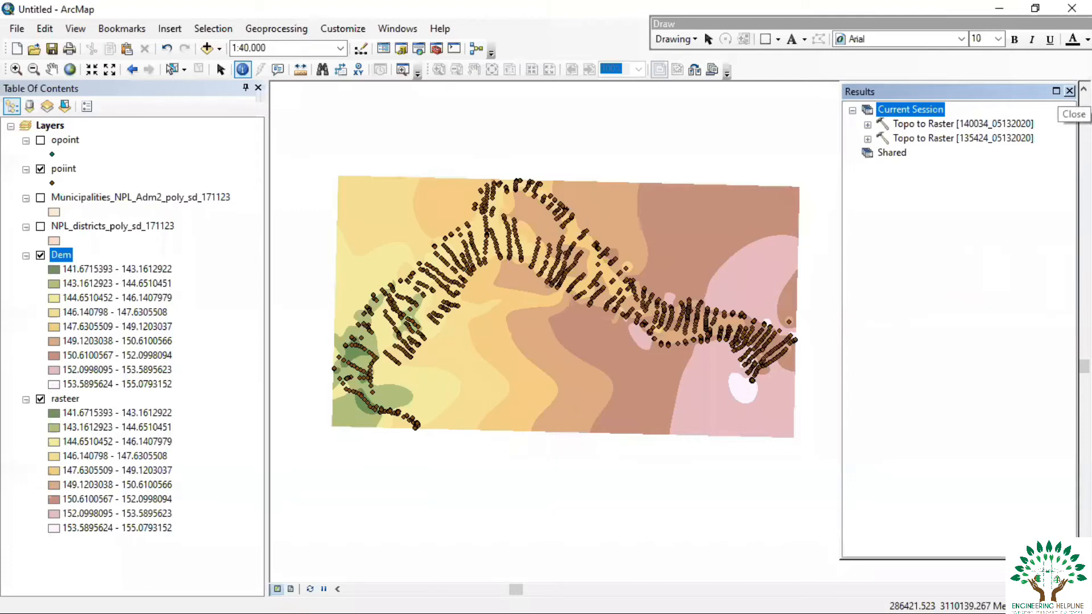
click(1069, 91)
Step: Review where the Contour tool sits in the Surface toolset of Spatial Analyst Tools and close the toolbox
drag(643, 278, 700, 302)
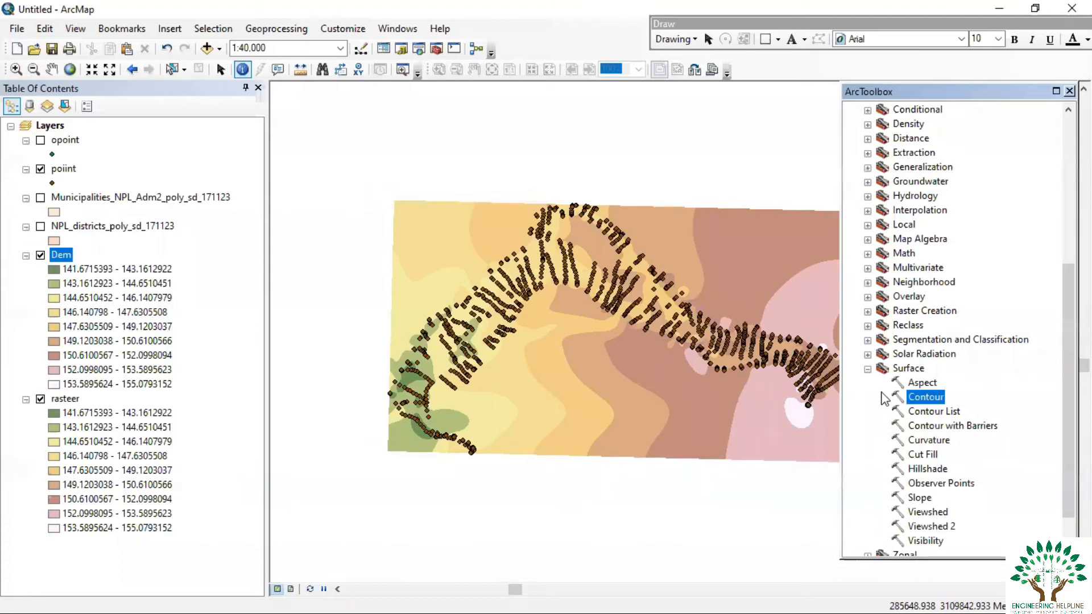
scroll(890, 392, up, 5)
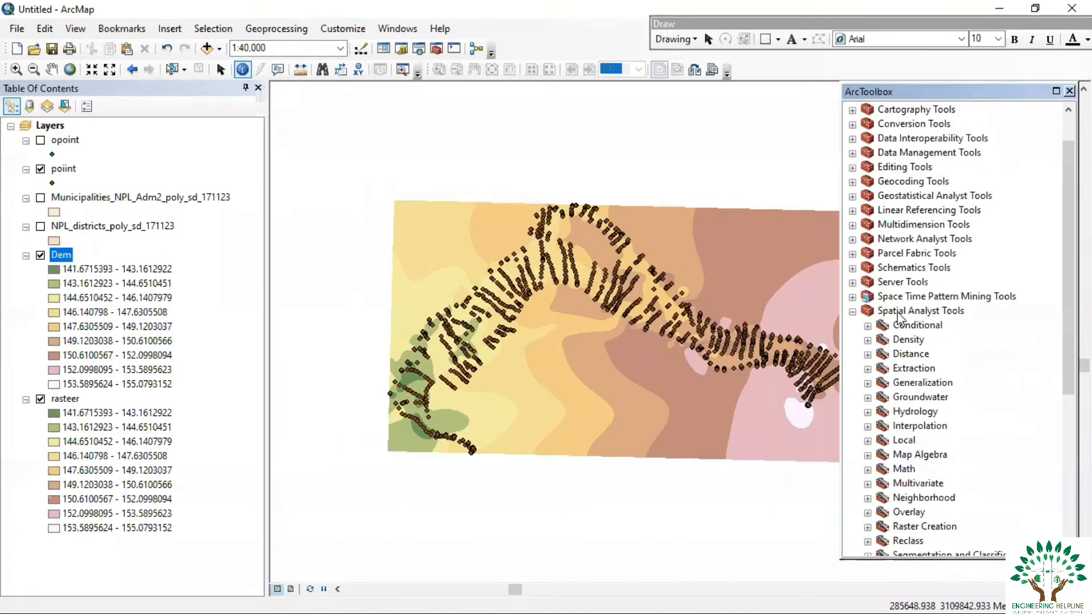
scroll(899, 316, down, 5)
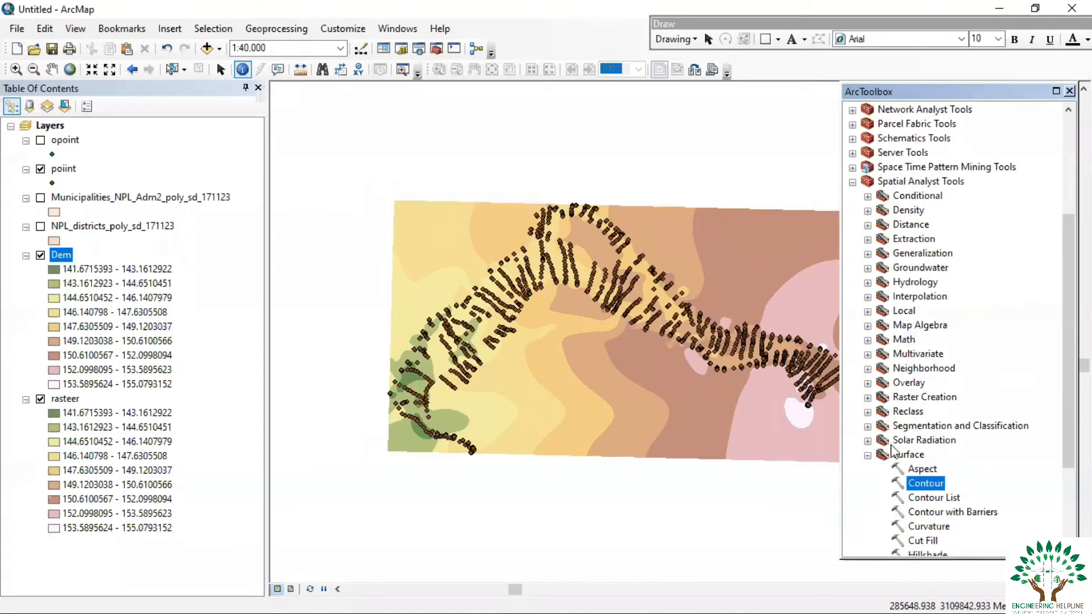
click(1069, 91)
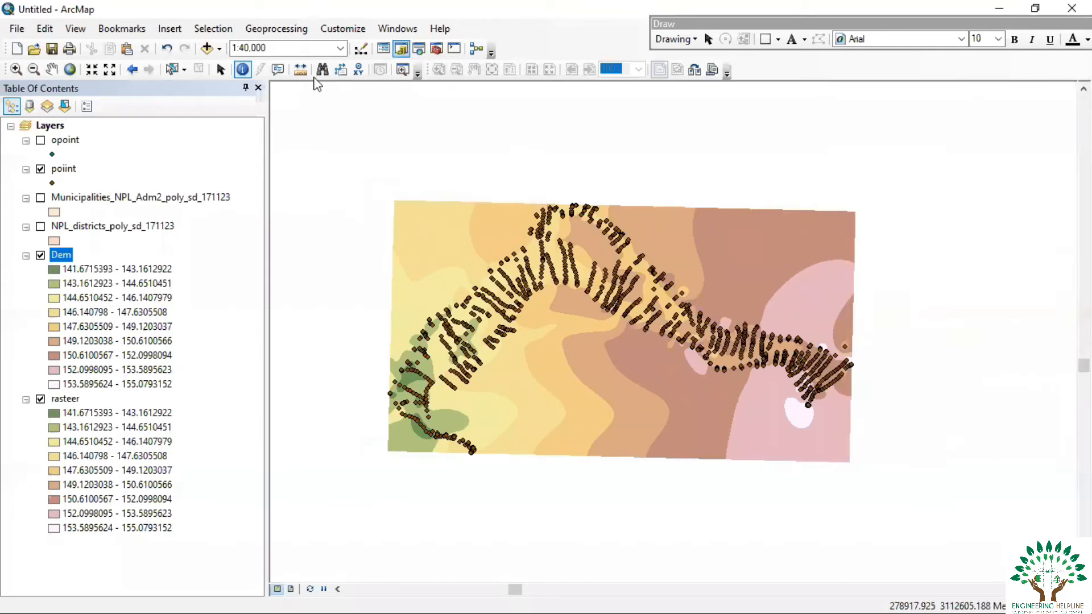
Step: Search the geoprocessing tools for contour and open the Spatial Analyst Contour tool
click(293, 29)
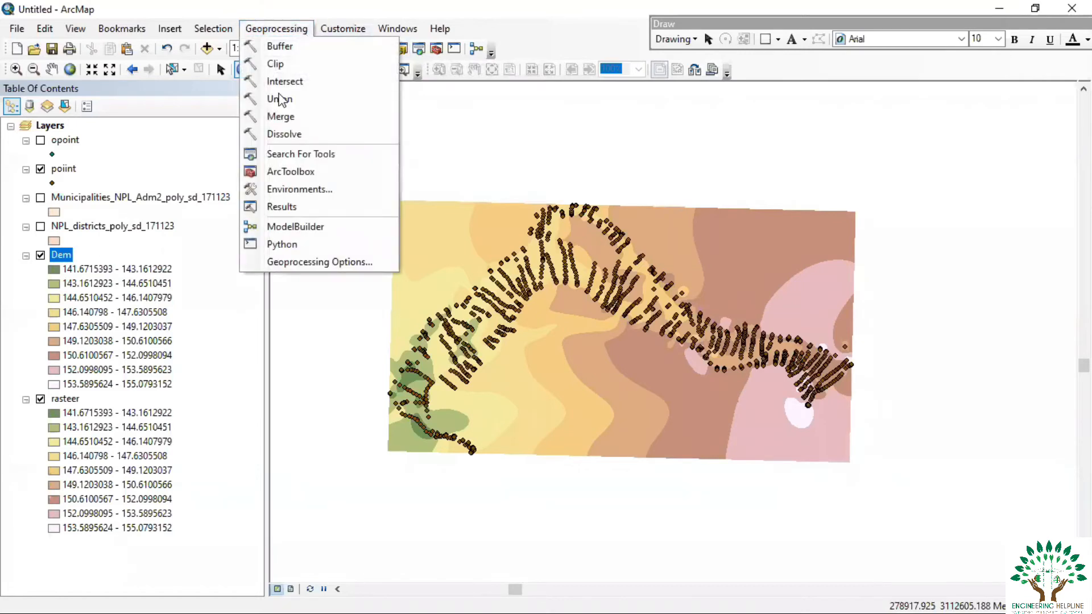
click(317, 156)
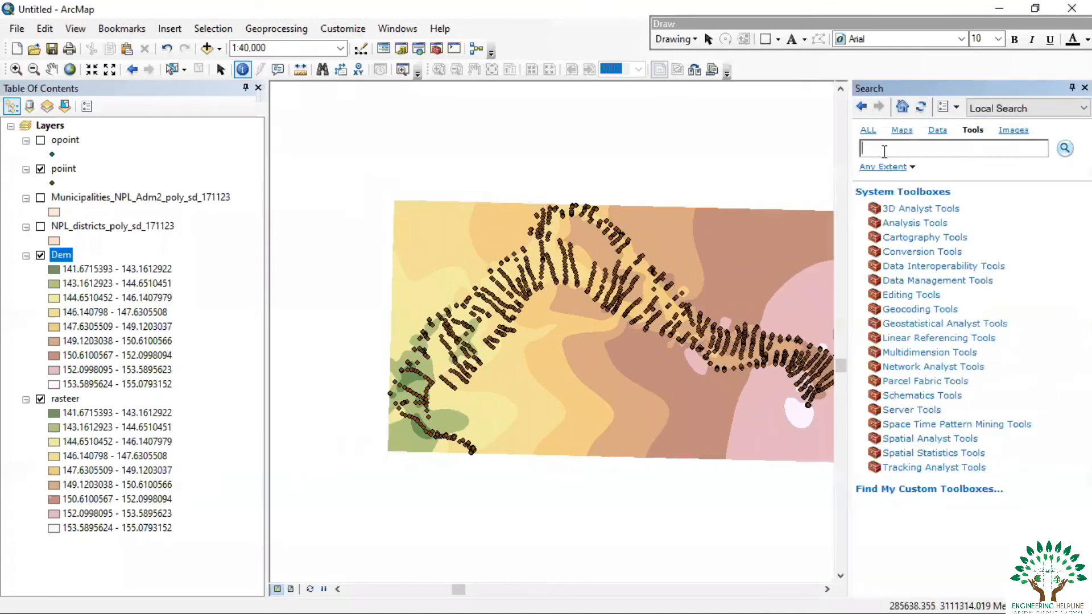
text(con)
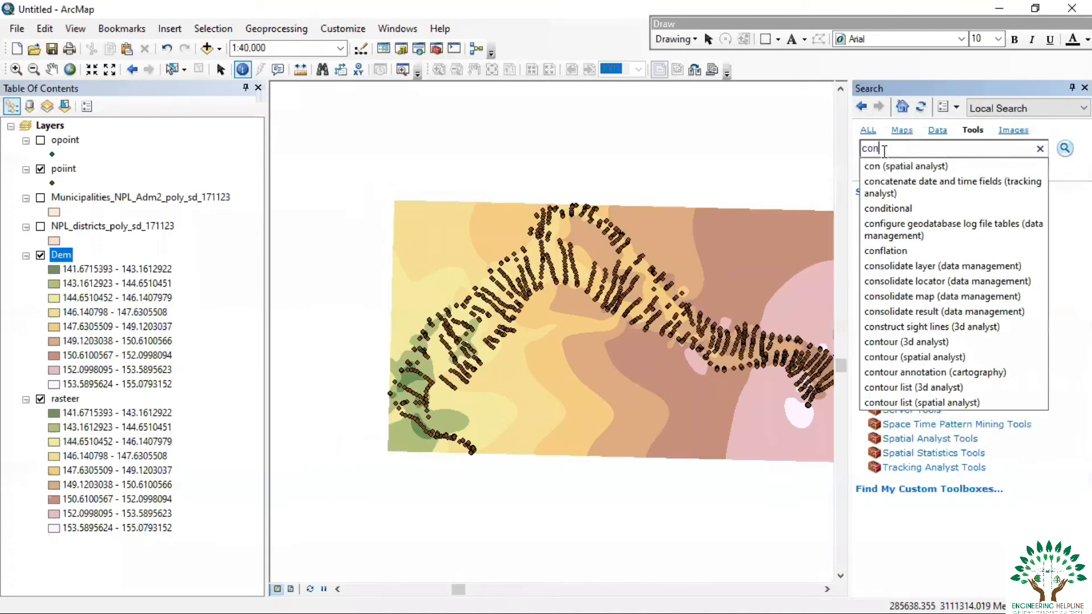
text(tour)
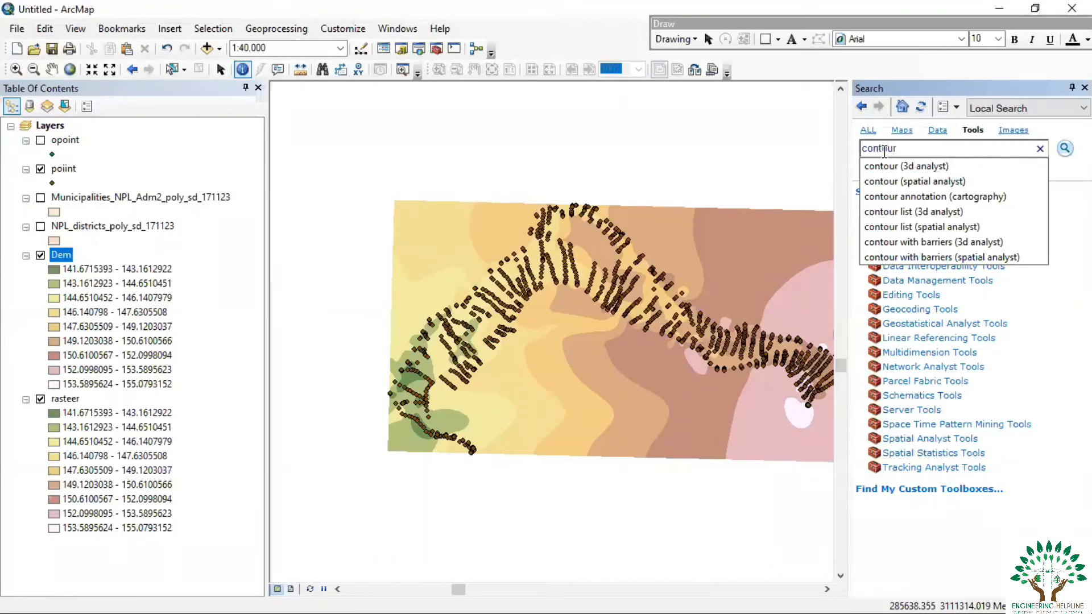
key(Return)
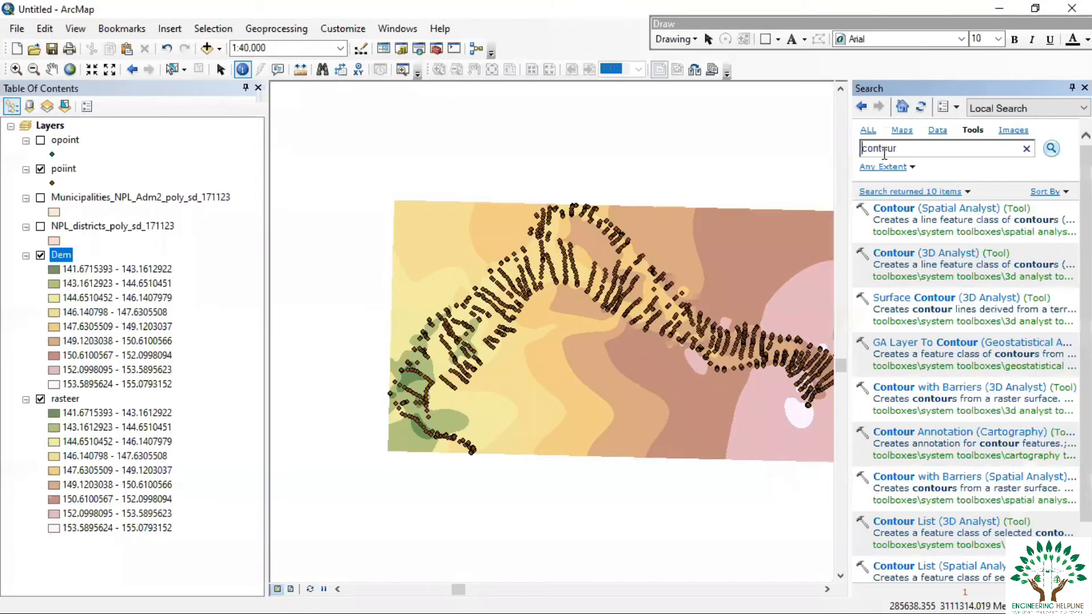
click(922, 217)
click(948, 215)
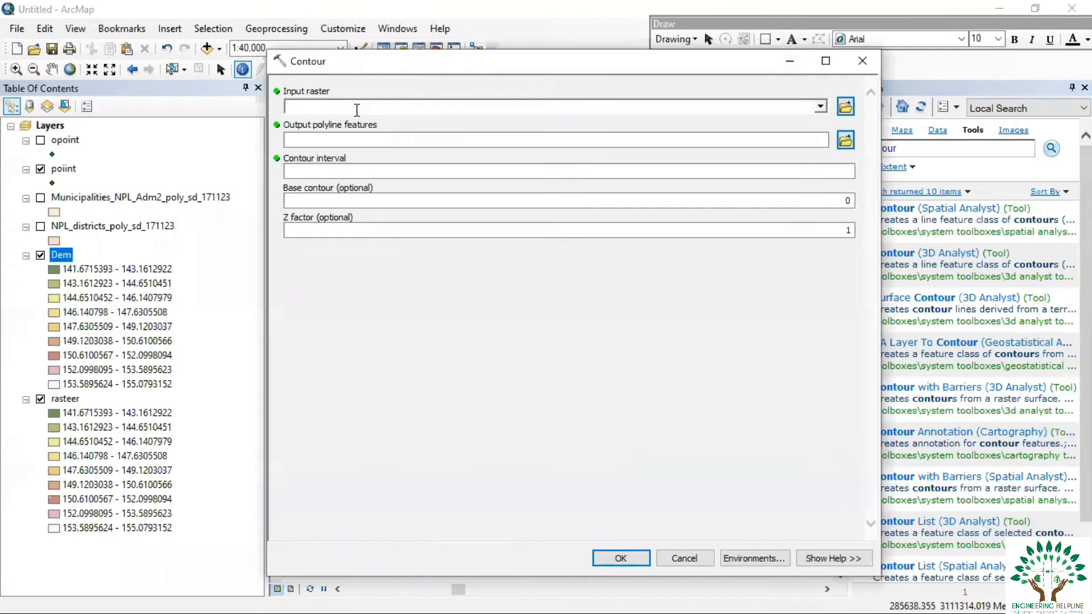
Step: Set Dem as the input raster and save the output polyline features as contour in the contour folder
click(295, 106)
click(821, 107)
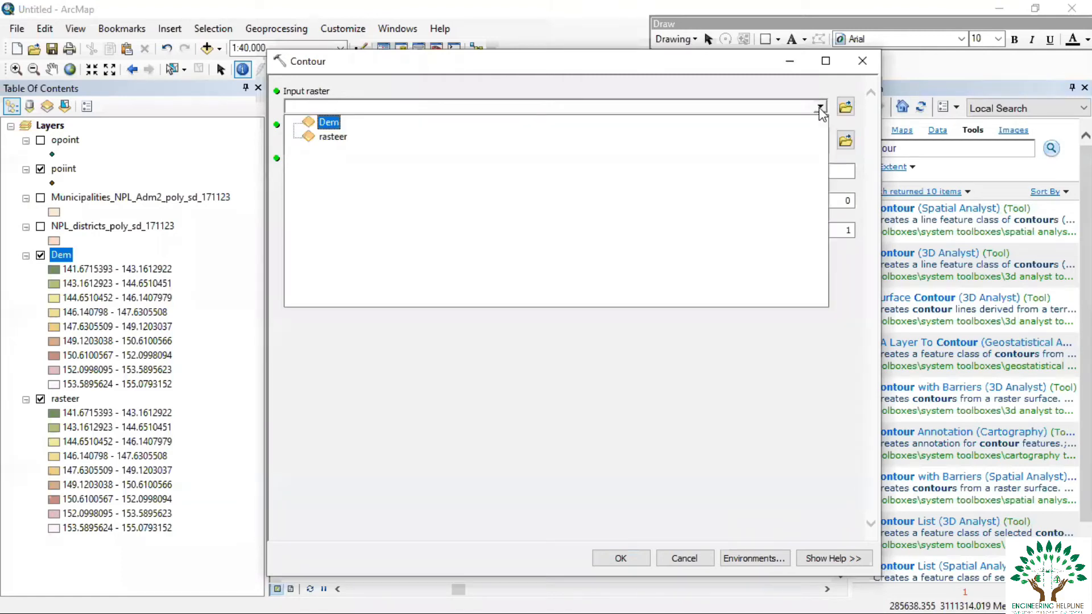
click(323, 123)
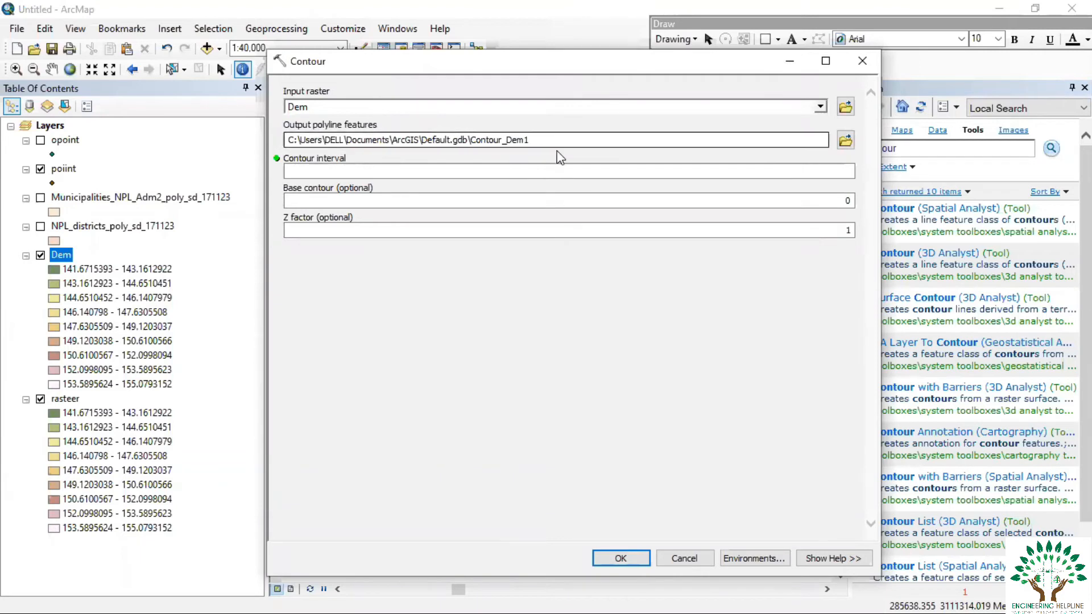
click(847, 141)
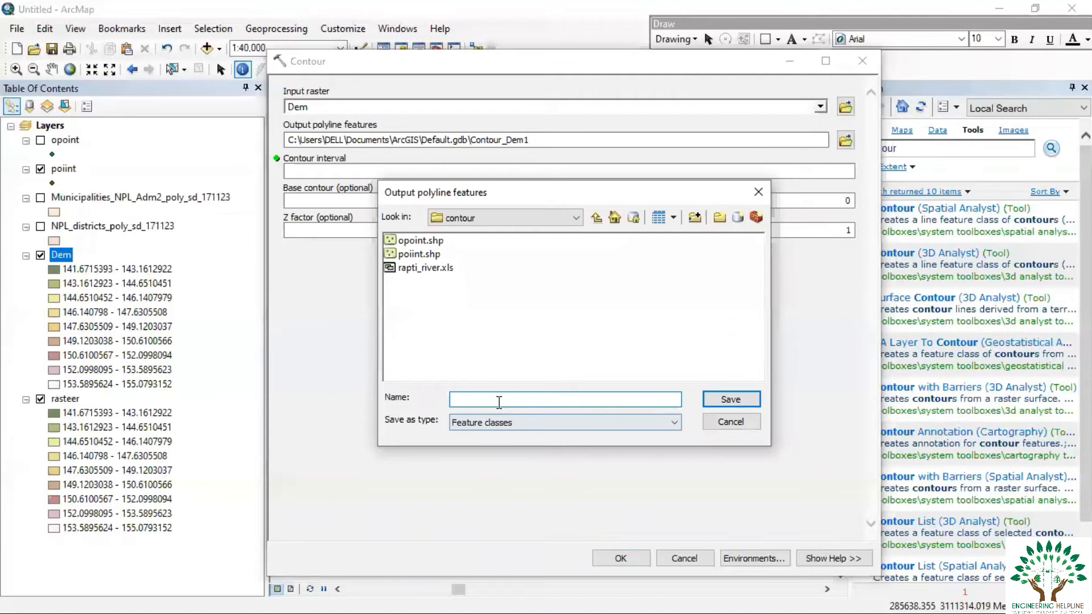
text(contour)
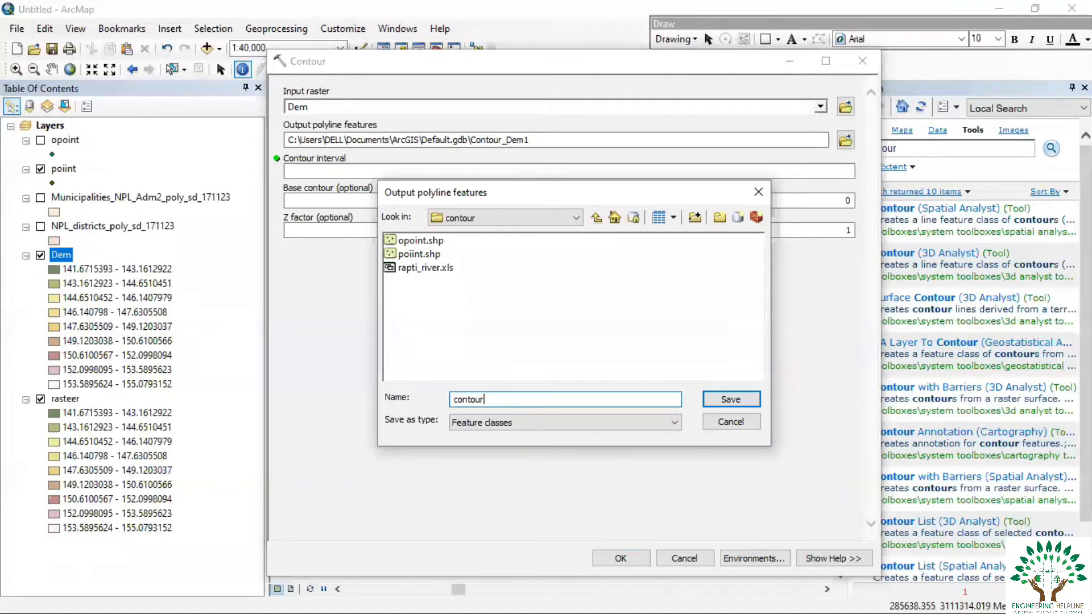
click(731, 399)
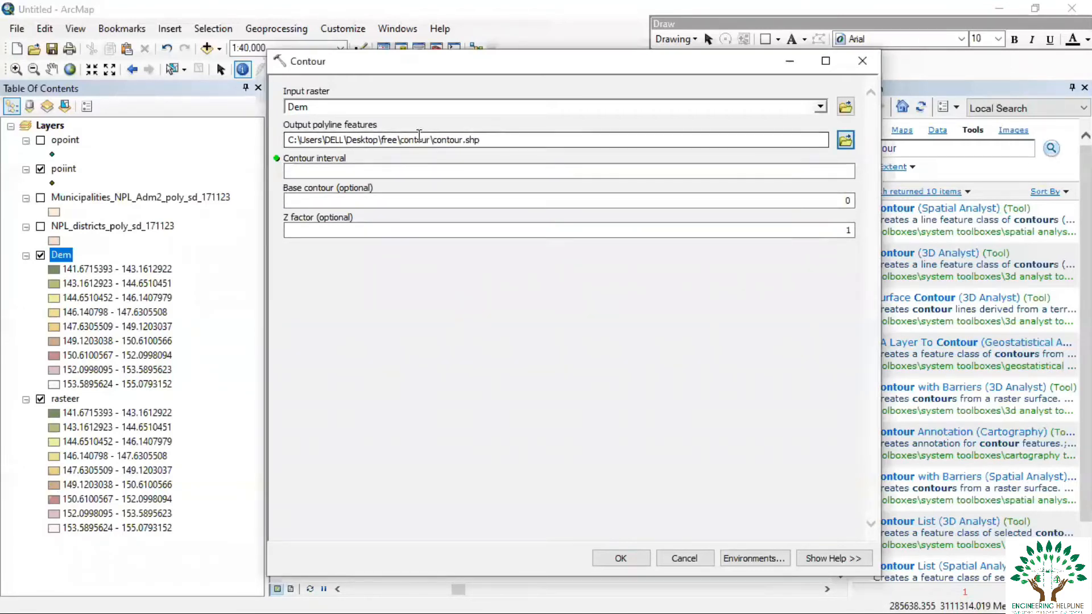
Step: Set the contour interval to 1
click(343, 170)
click(340, 170)
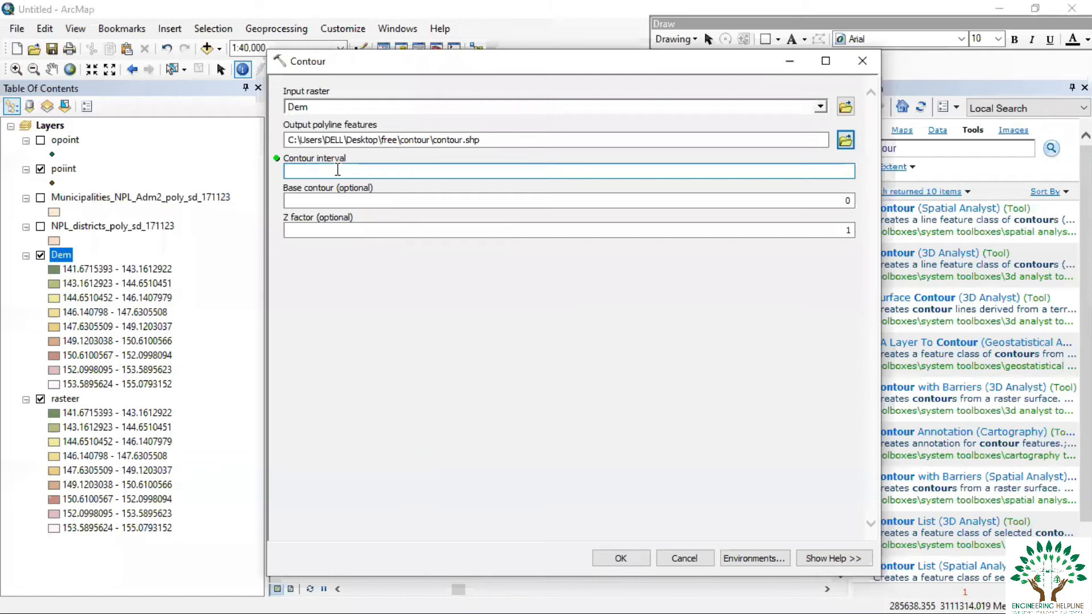
click(338, 169)
text(1)
Step: Check the help for the base contour, keep the base contour at 0 and the Z factor at 1, and run the Contour tool
click(350, 199)
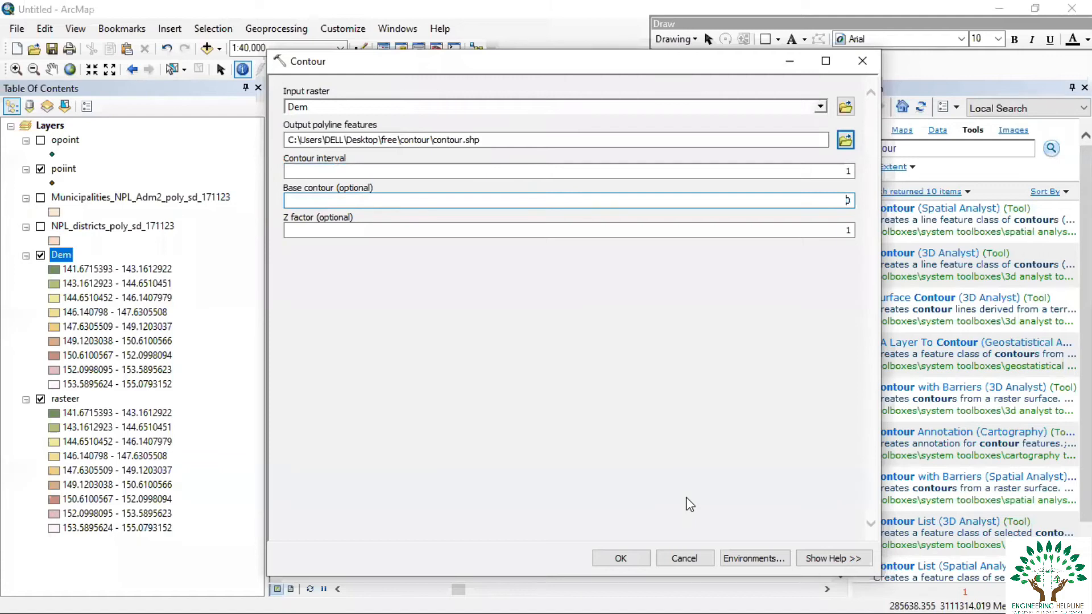
click(838, 561)
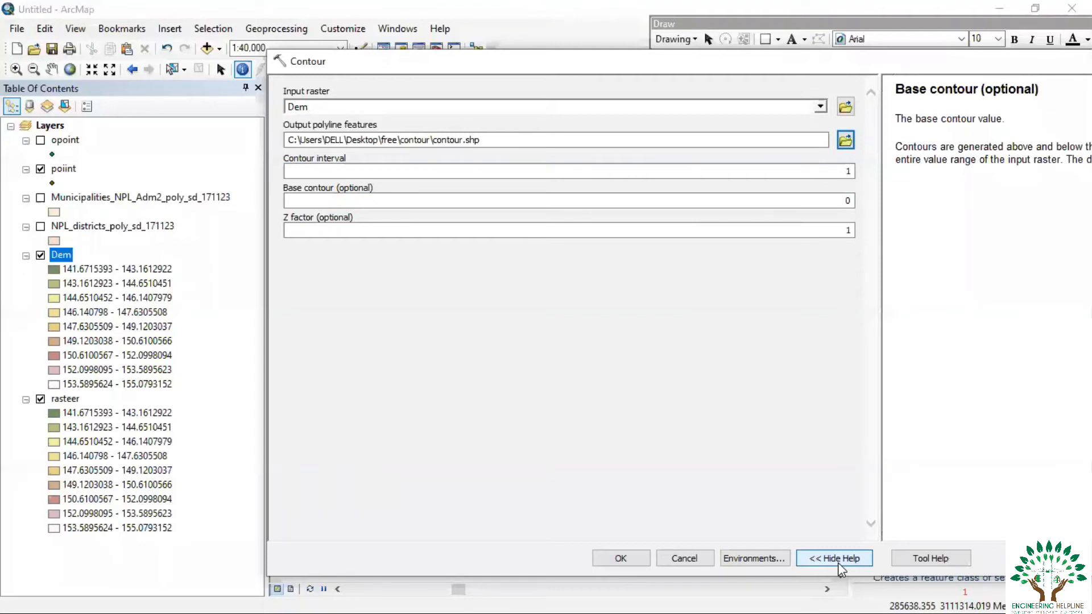
click(838, 561)
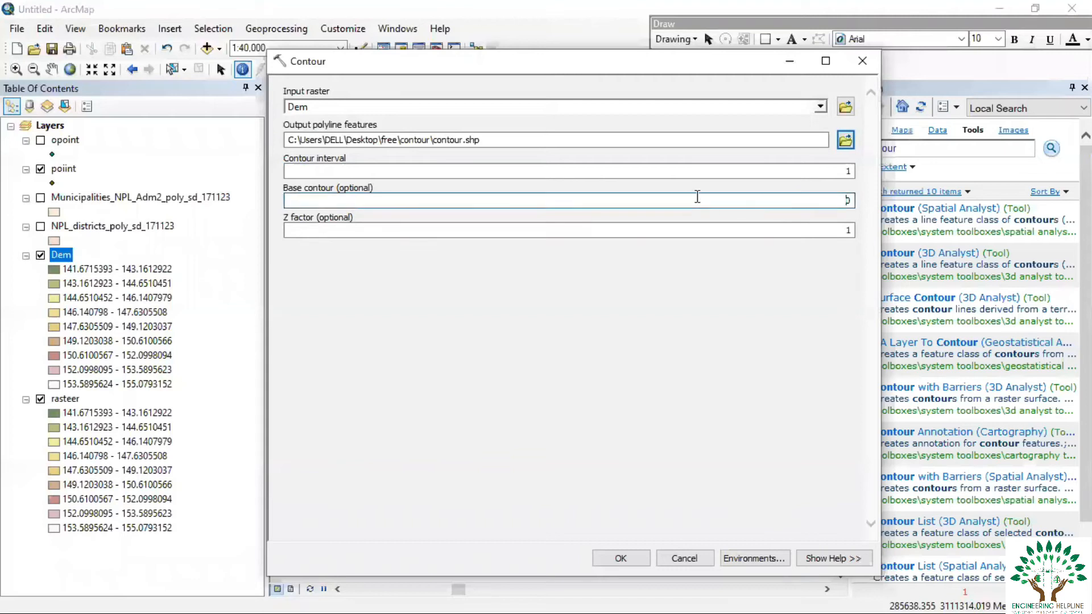
click(817, 196)
click(383, 227)
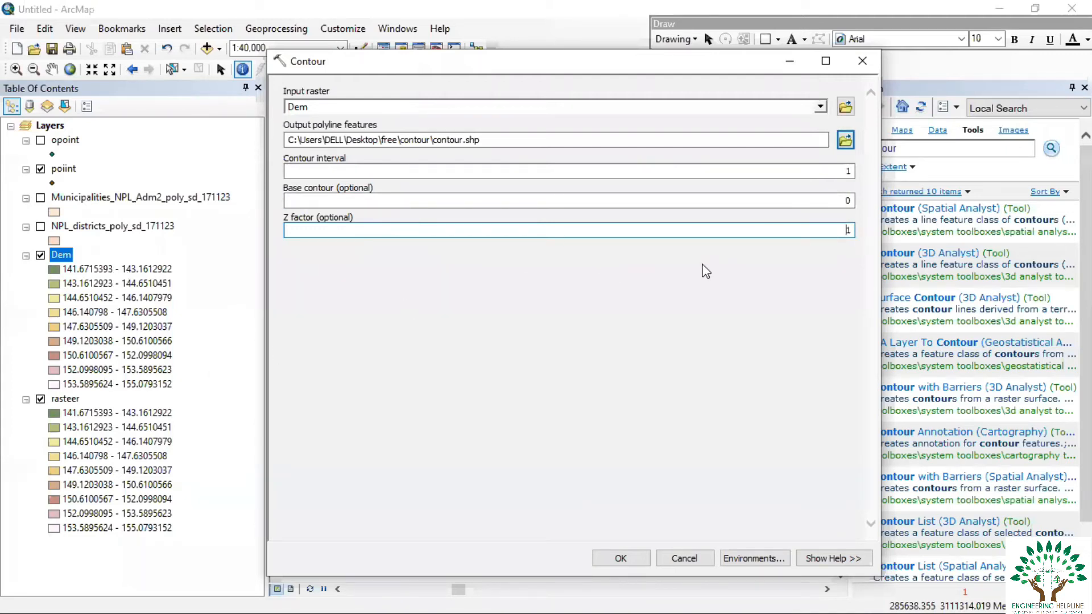
click(847, 230)
click(620, 558)
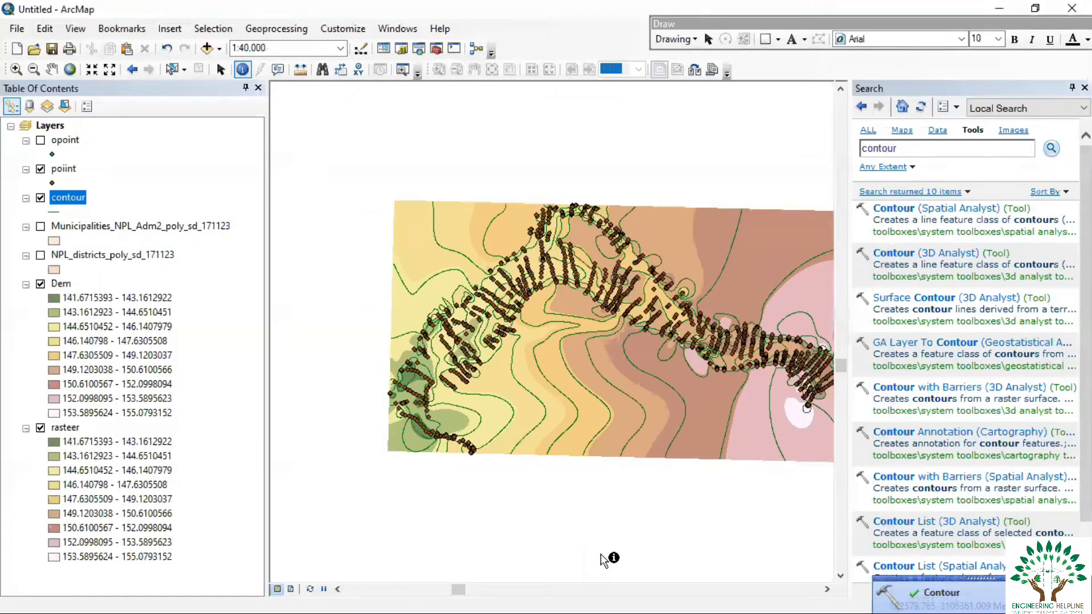
Step: Hide the Dem, rasteer and poiint layers to display only the contour lines
scroll(639, 364, up, 1)
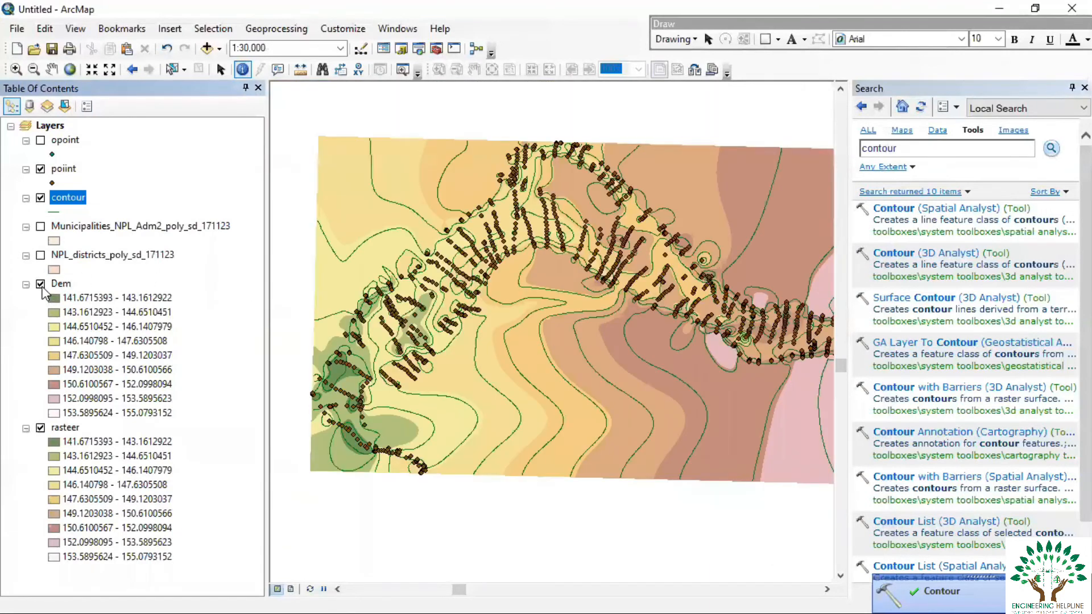
click(40, 284)
click(40, 428)
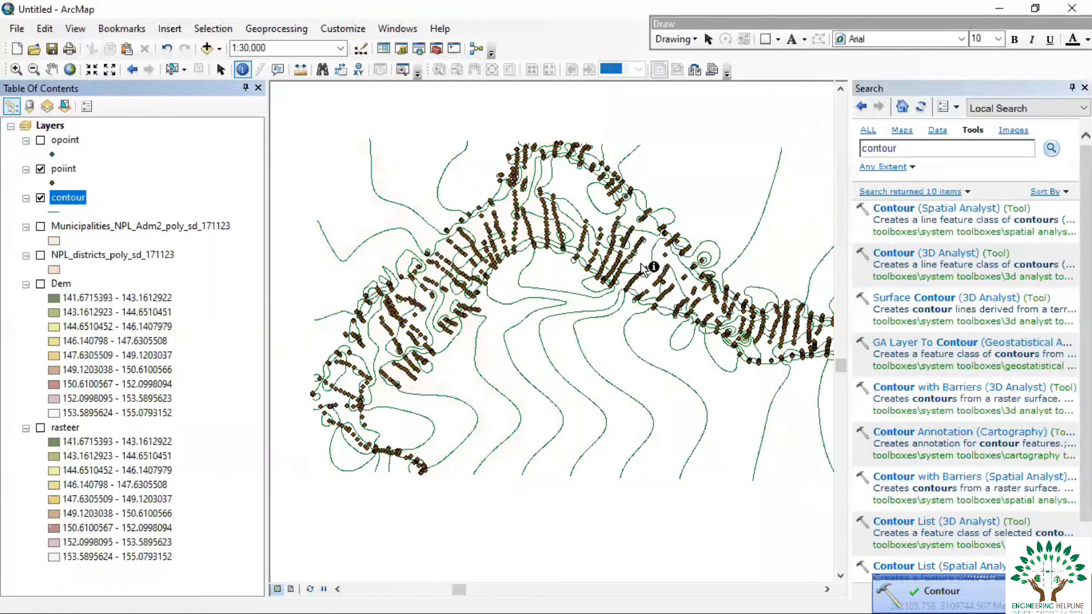
click(41, 169)
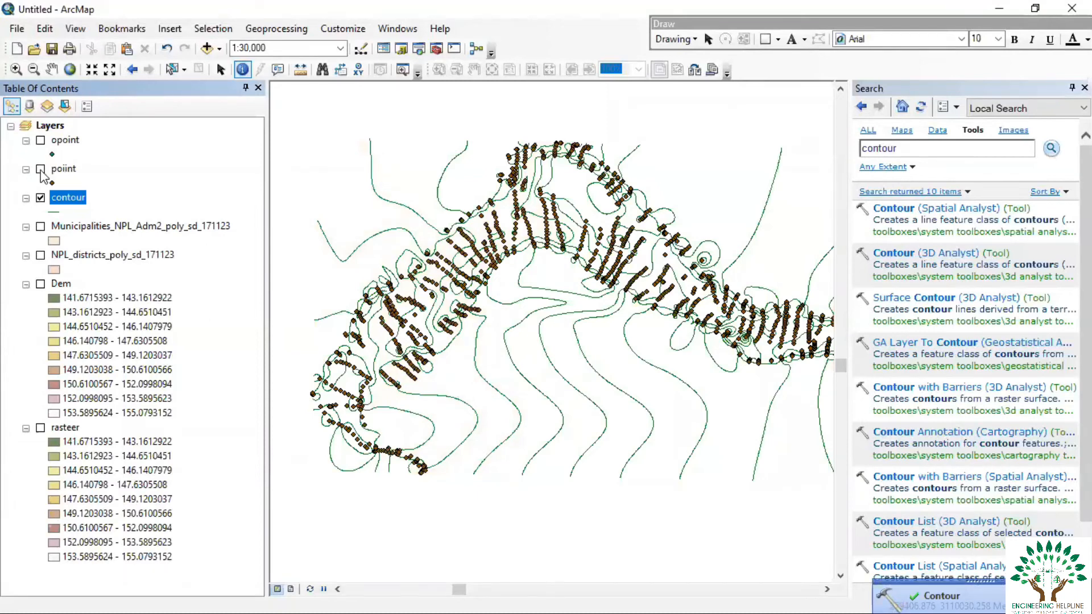
scroll(738, 380, down, 2)
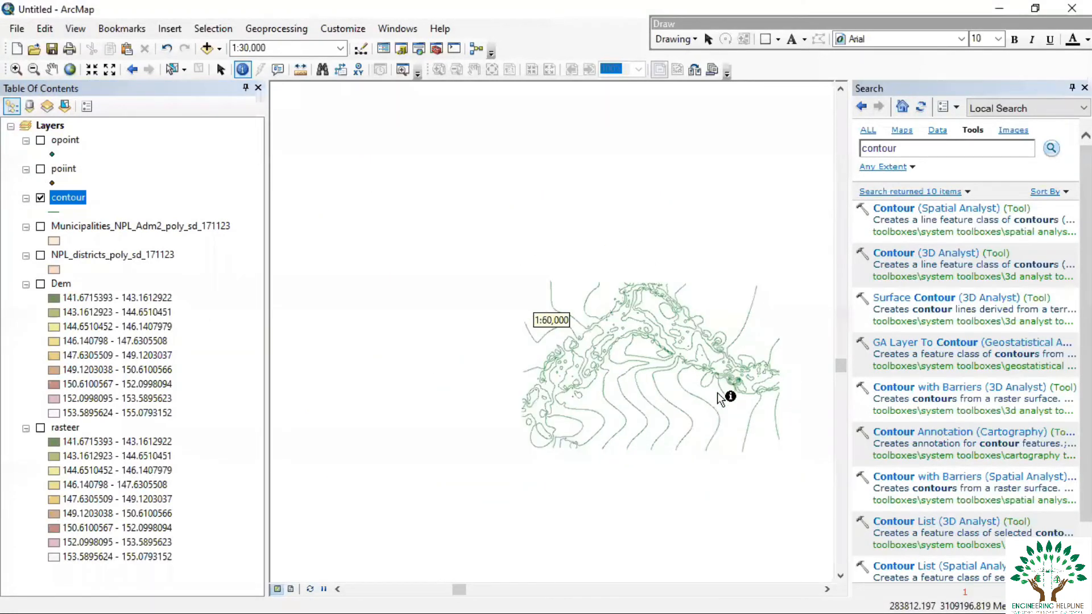
scroll(609, 345, up, 2)
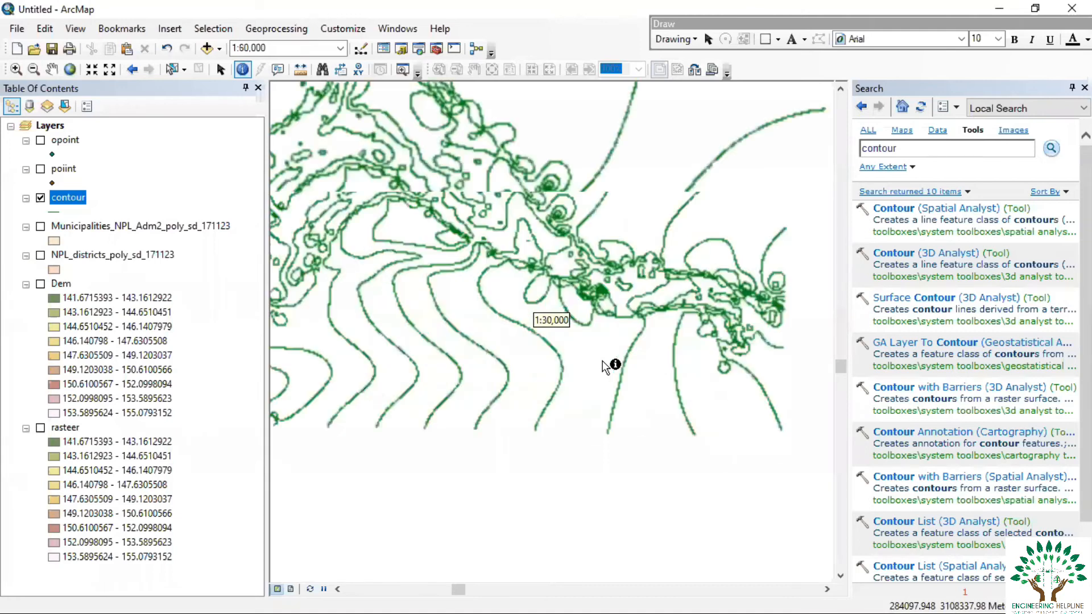
scroll(476, 270, up, 1)
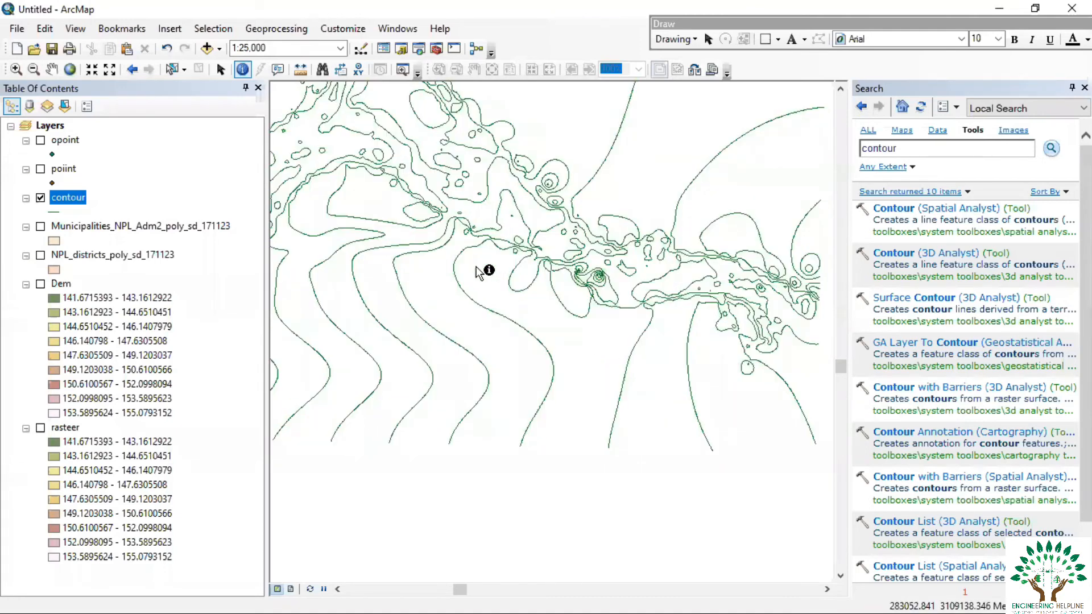
scroll(483, 272, up, 1)
scroll(324, 403, up, 1)
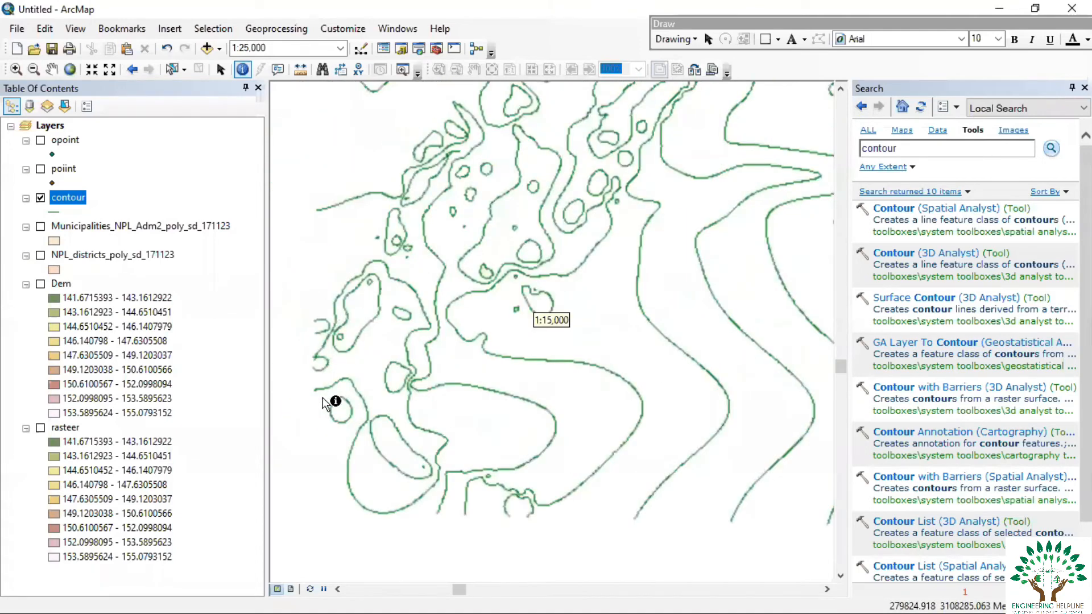
scroll(341, 396, down, 3)
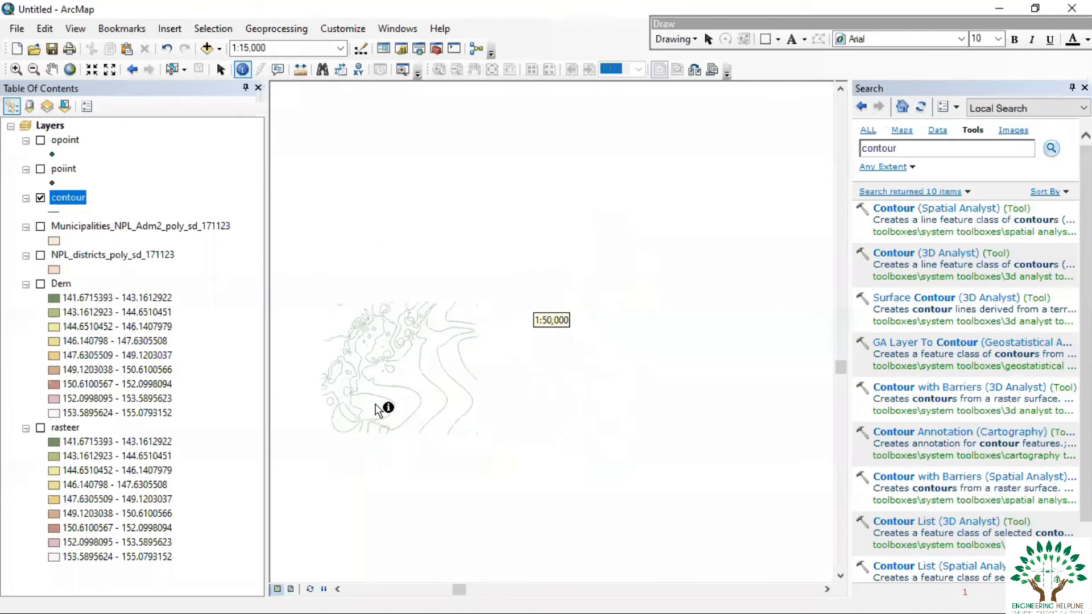
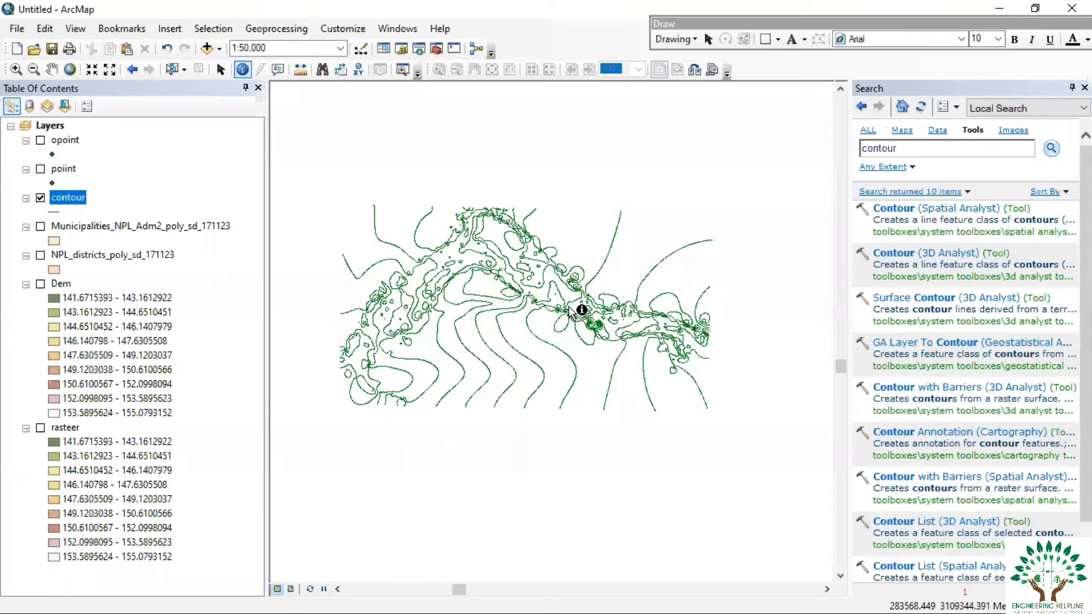
Step: Auto-hide the Search window and look through the Spatial Analyst Surface tools in ArcToolbox
click(1071, 90)
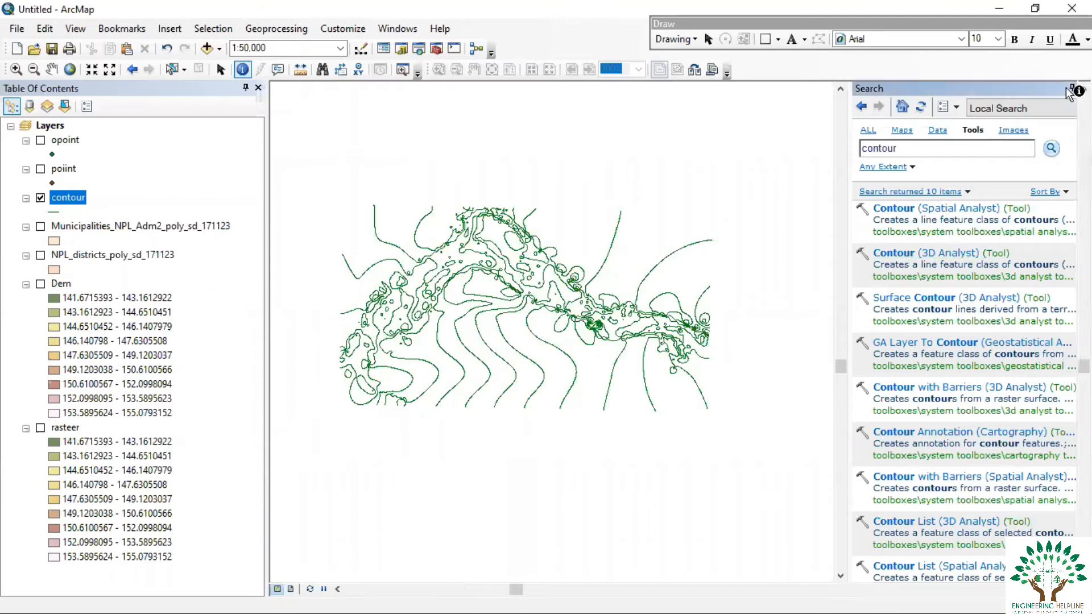
click(436, 49)
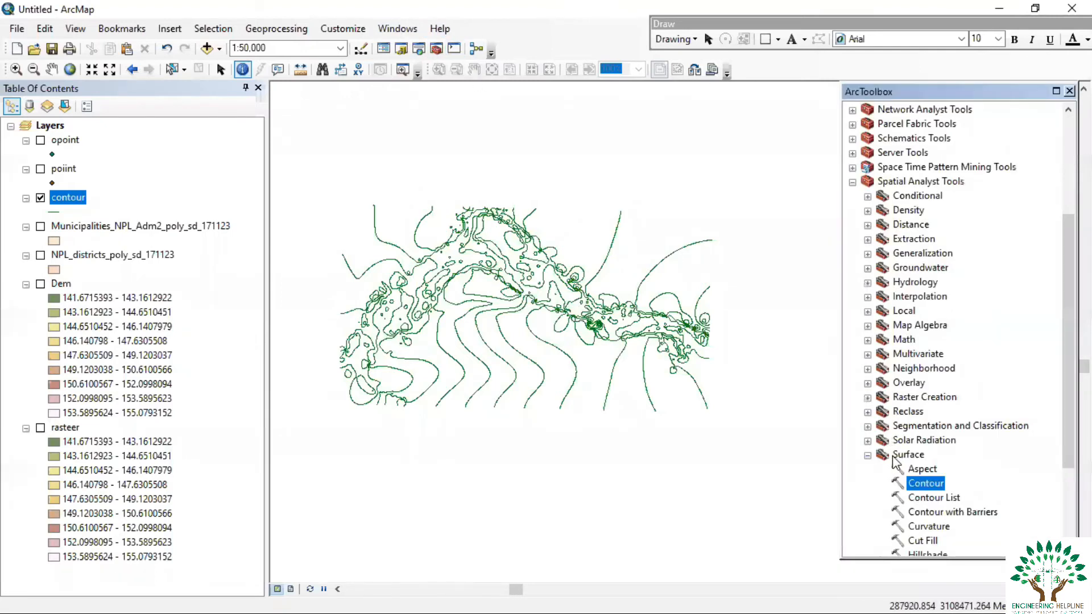
scroll(895, 459, down, 3)
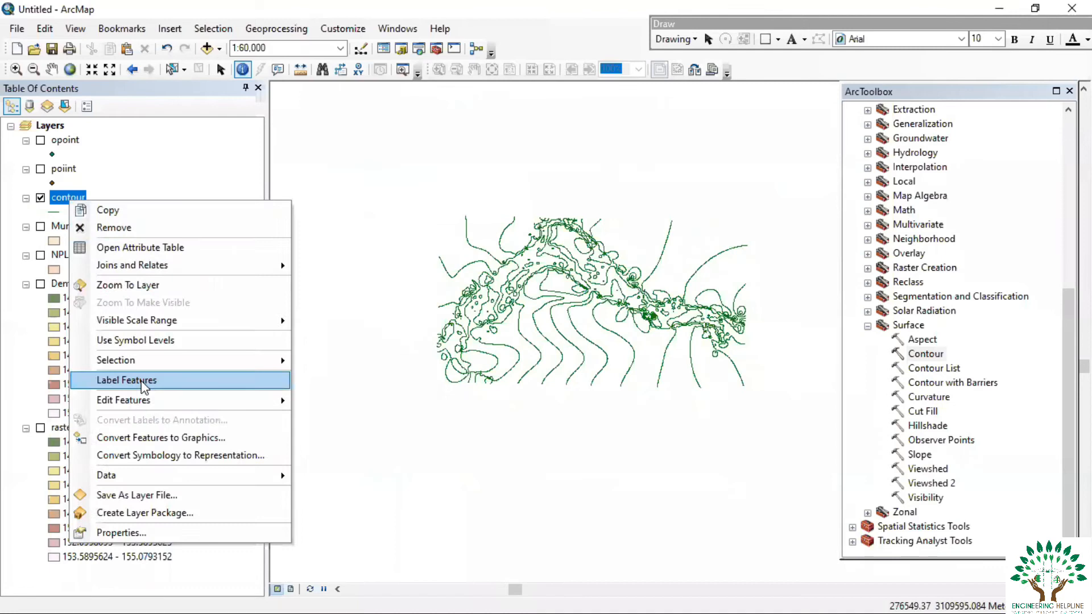
Step: Turn on feature labels for the contour layer and check them on the contour lines
click(142, 378)
scroll(654, 268, up, 2)
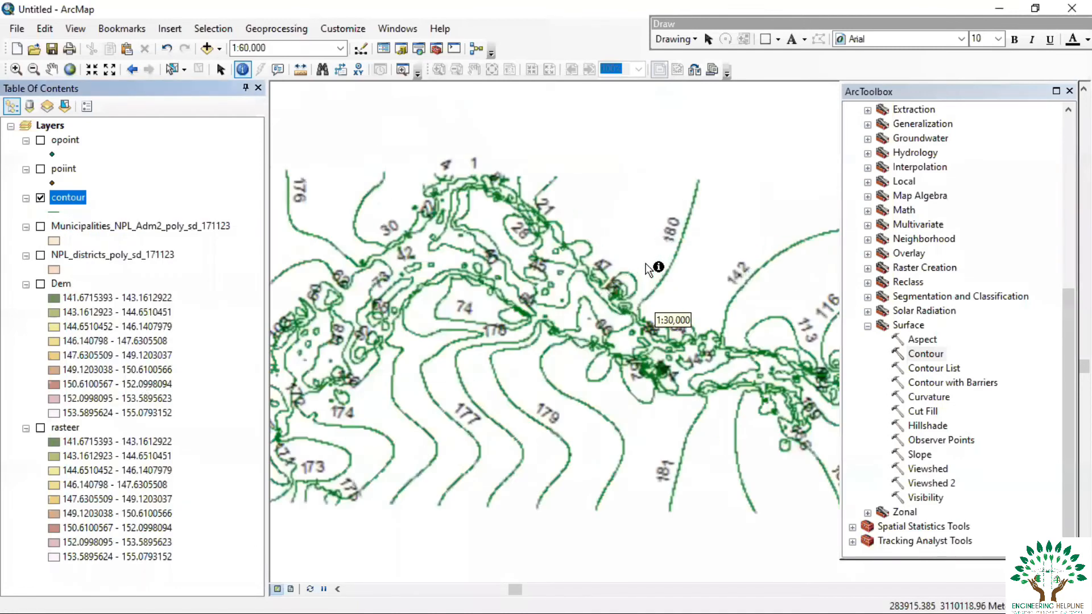
scroll(714, 284, down, 2)
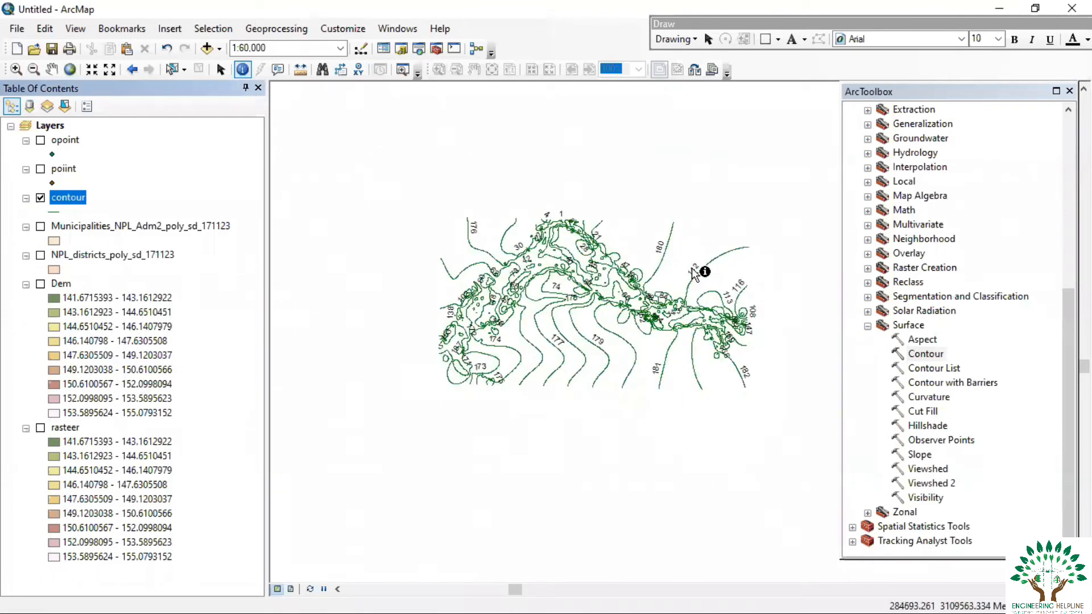
Step: Set CONTOUR as the label field in the contour layer's properties and apply it
right_click(61, 197)
click(126, 530)
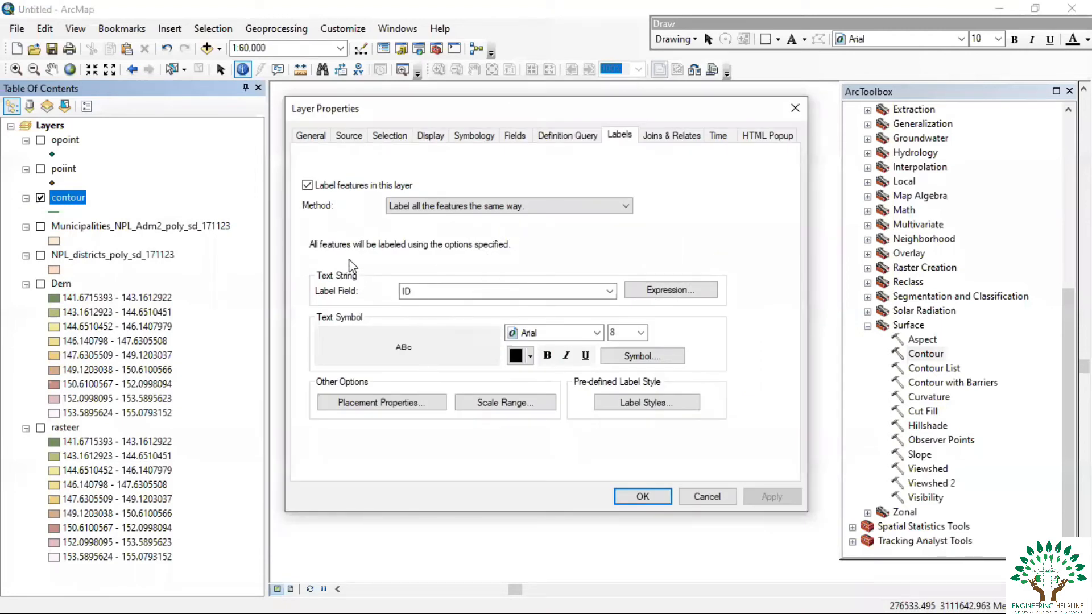
click(458, 293)
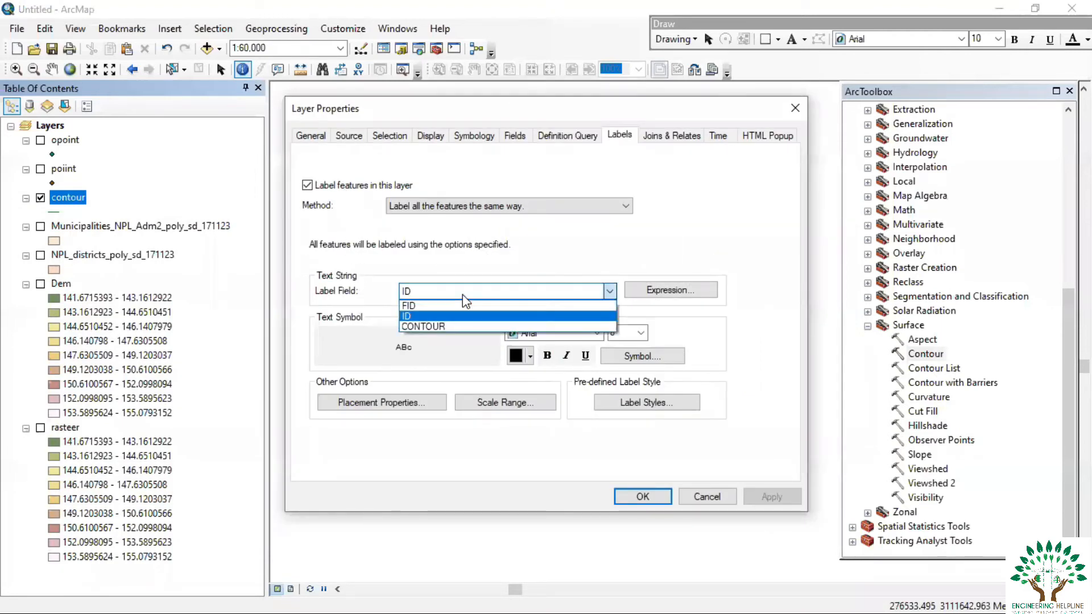
click(450, 327)
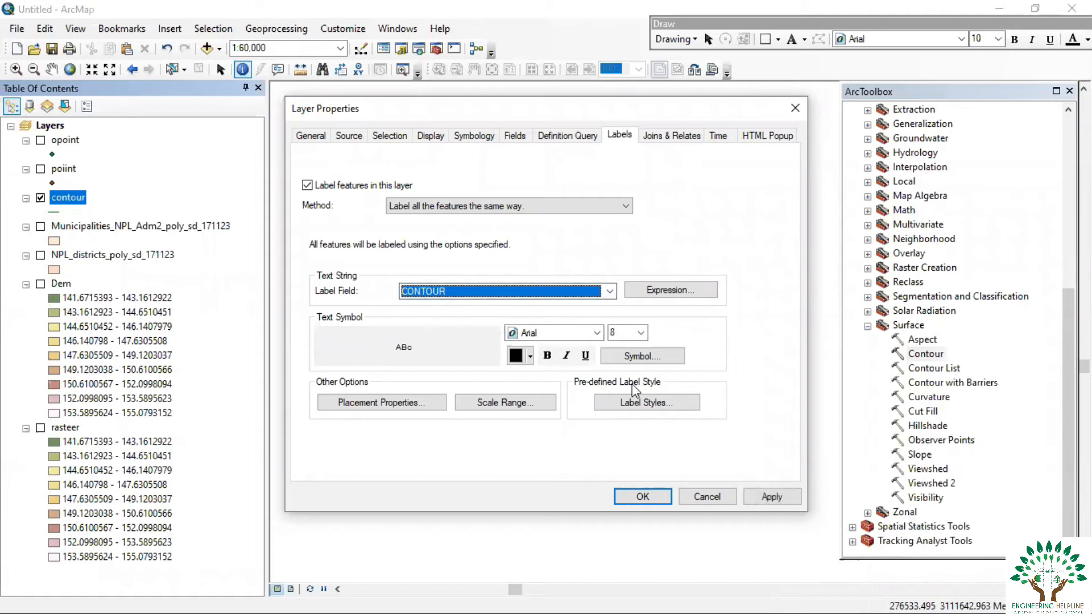
click(772, 498)
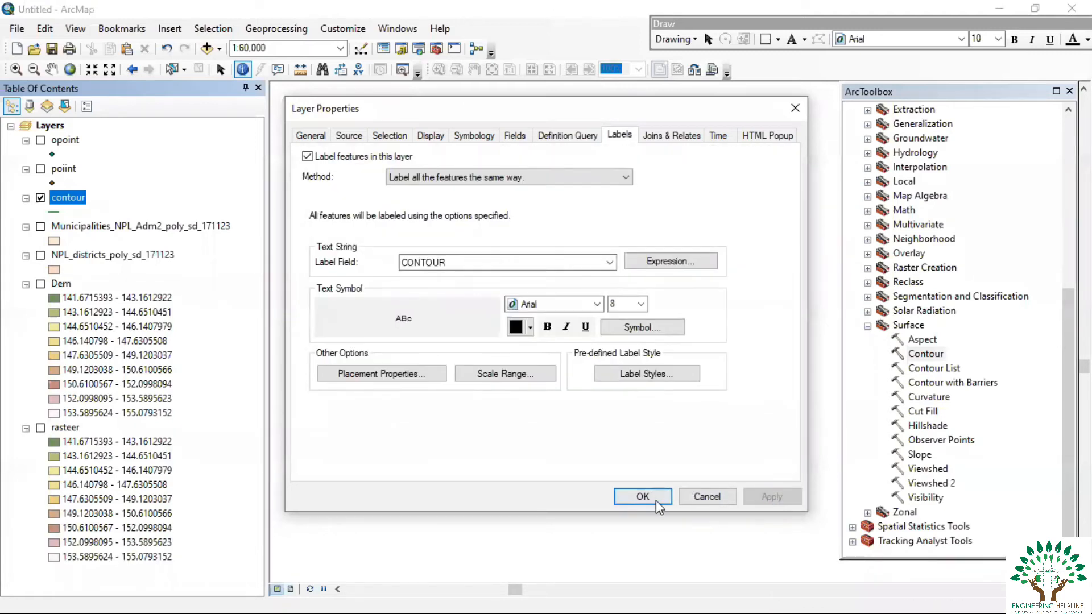
click(645, 498)
Step: Recheck the label field choice in the contour layer's properties and examine the elevation labels on the contour lines
scroll(499, 441, up, 3)
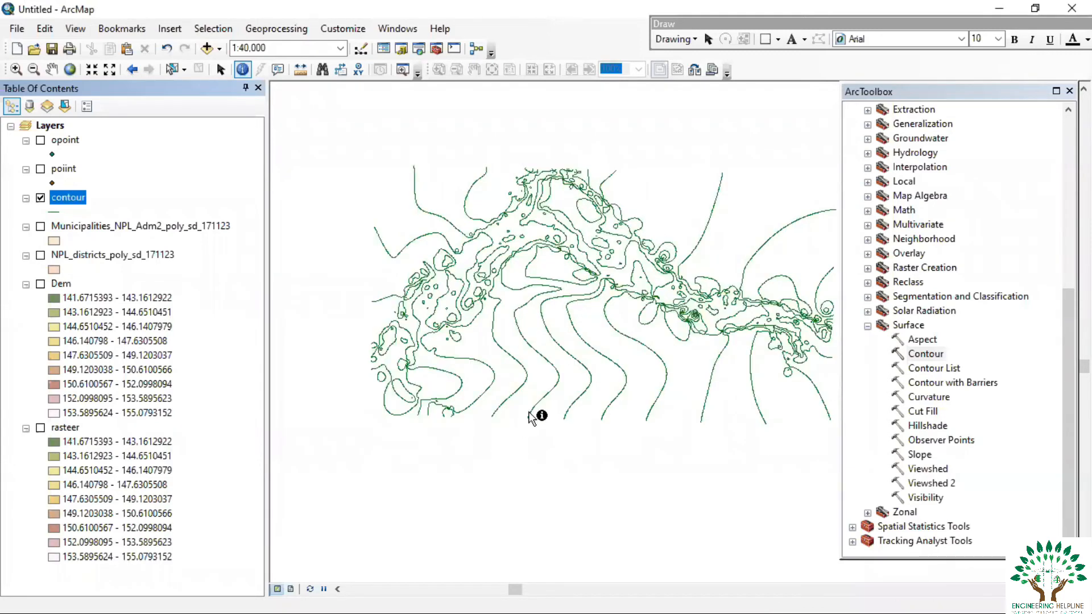
scroll(664, 421, up, 3)
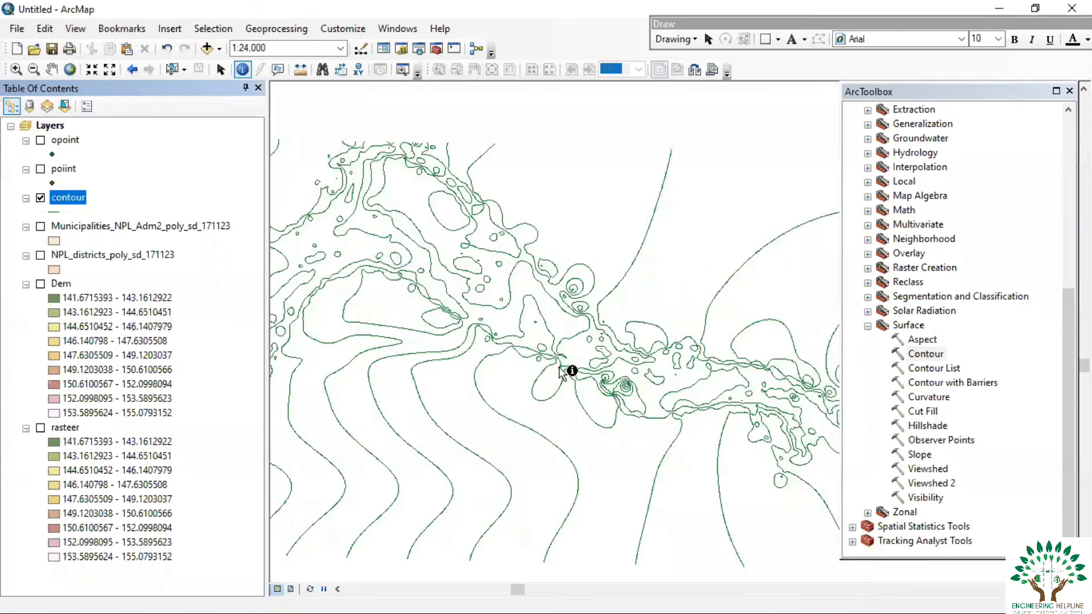
scroll(568, 377, down, 5)
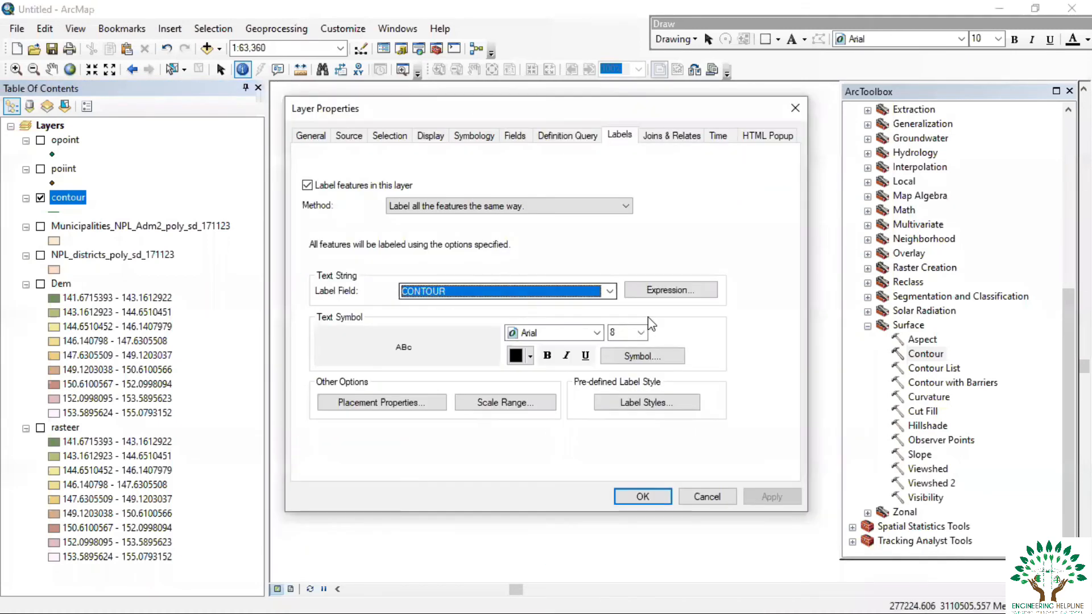
click(602, 294)
click(602, 295)
click(643, 498)
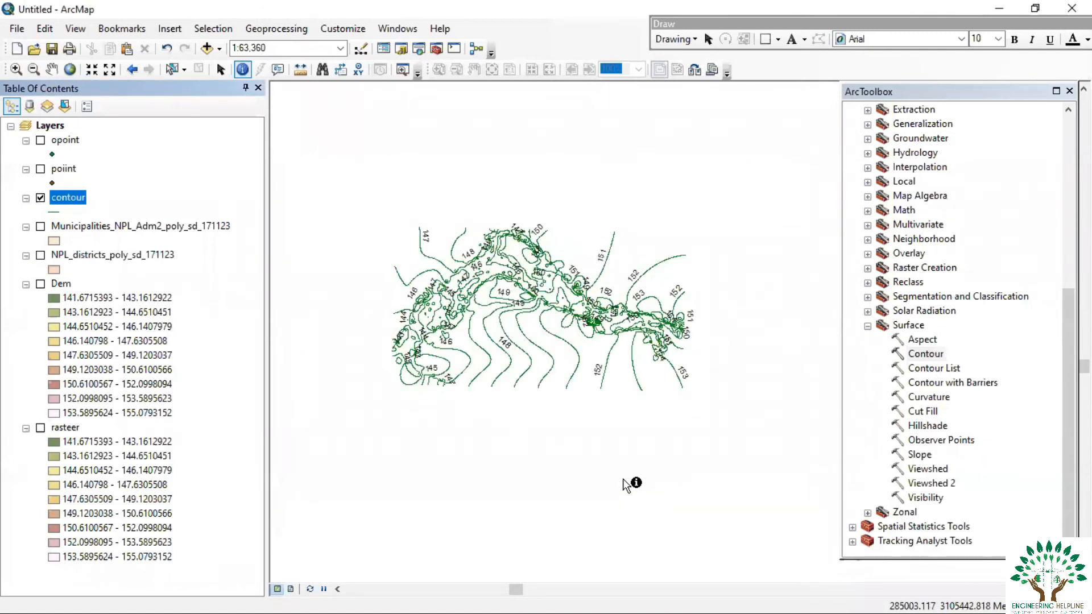
scroll(476, 411, up, 4)
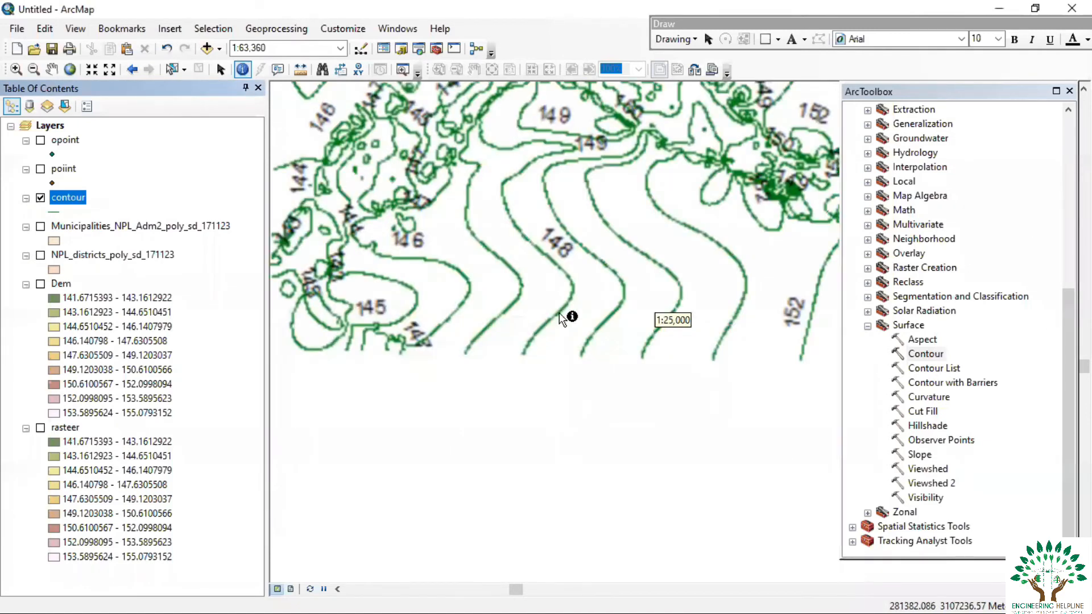
drag(567, 312, 625, 371)
scroll(625, 370, down, 2)
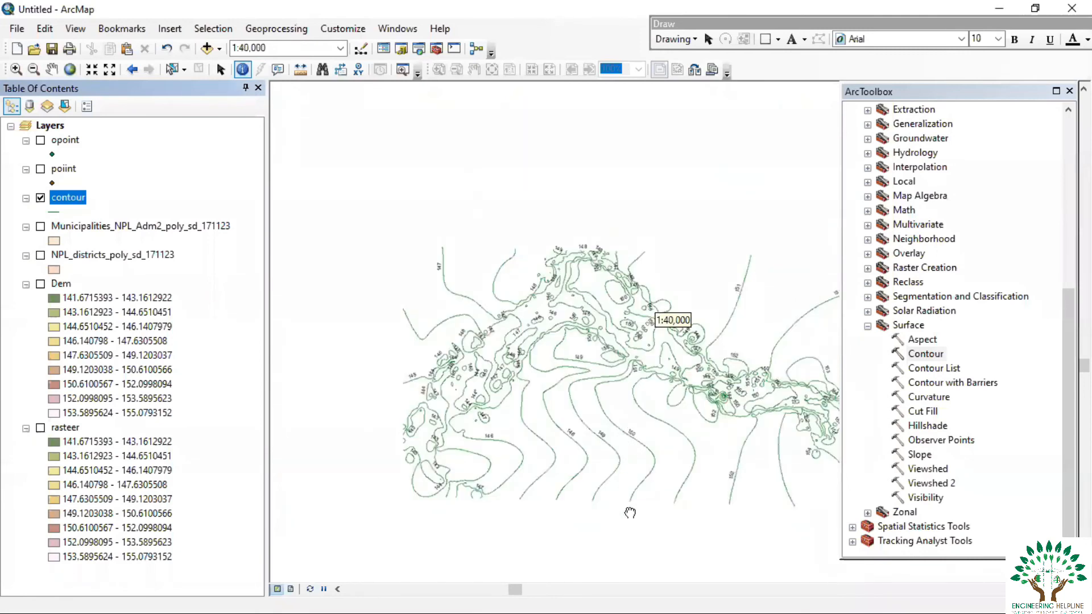
scroll(625, 512, down, 1)
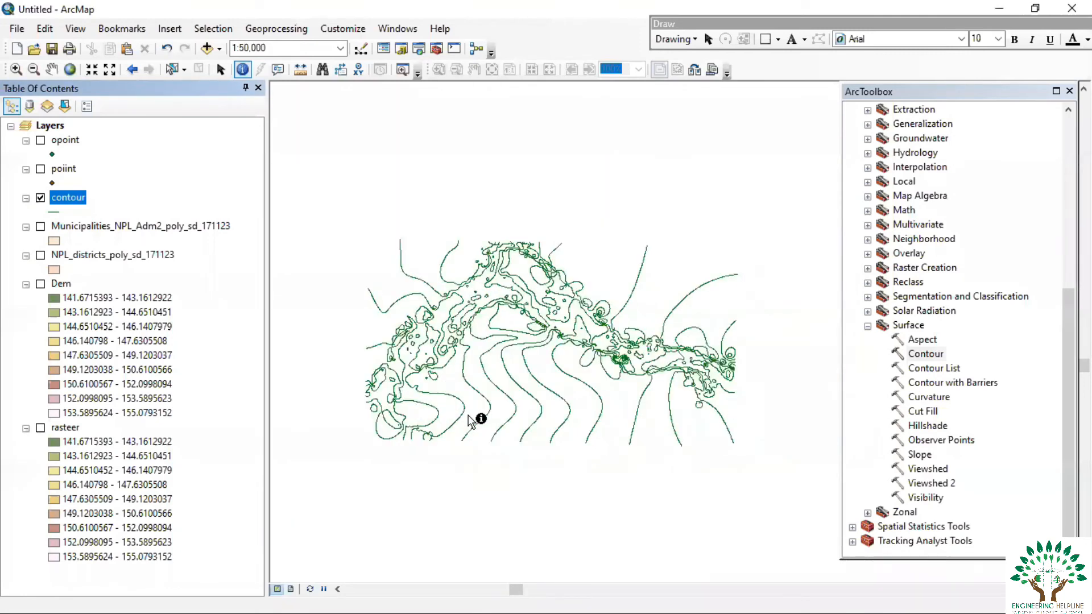
Step: Try symbolizing the contour layer by unique values of the CONTOUR field with all values added, and close its properties without applying
right_click(64, 196)
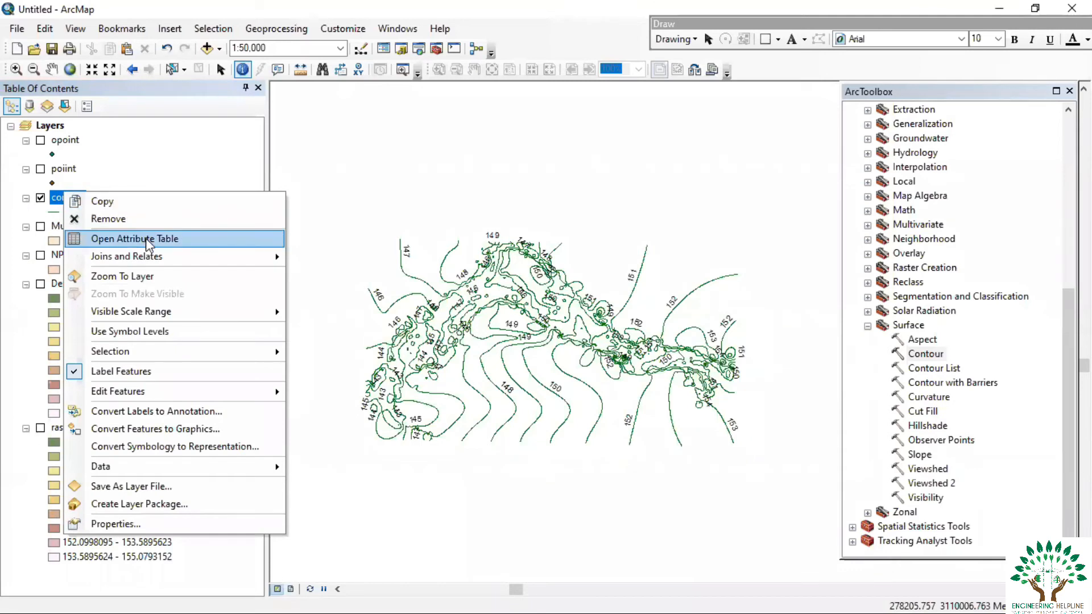
click(144, 524)
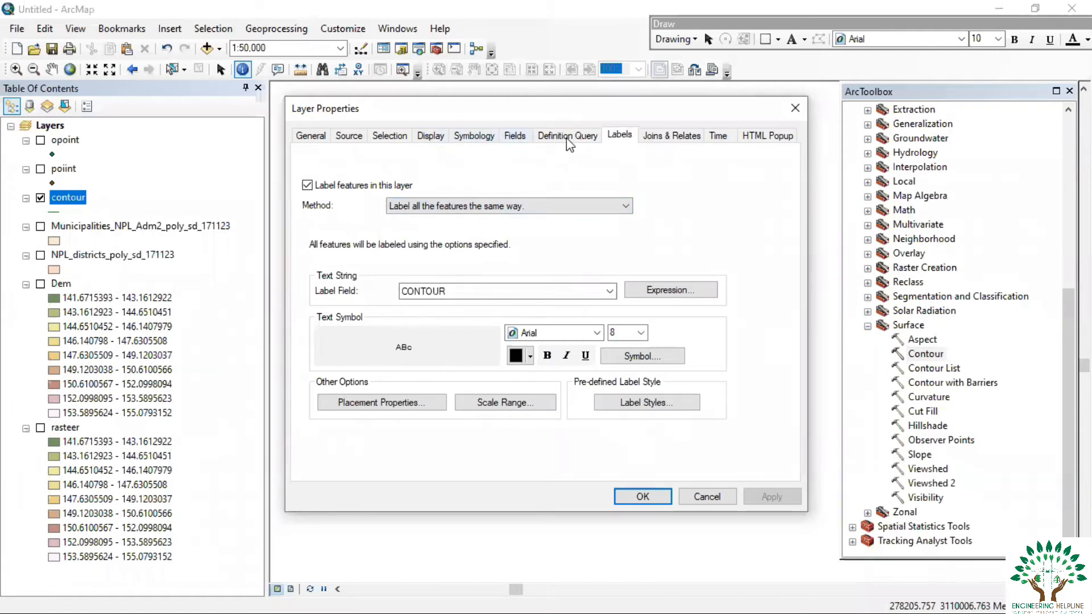
click(474, 135)
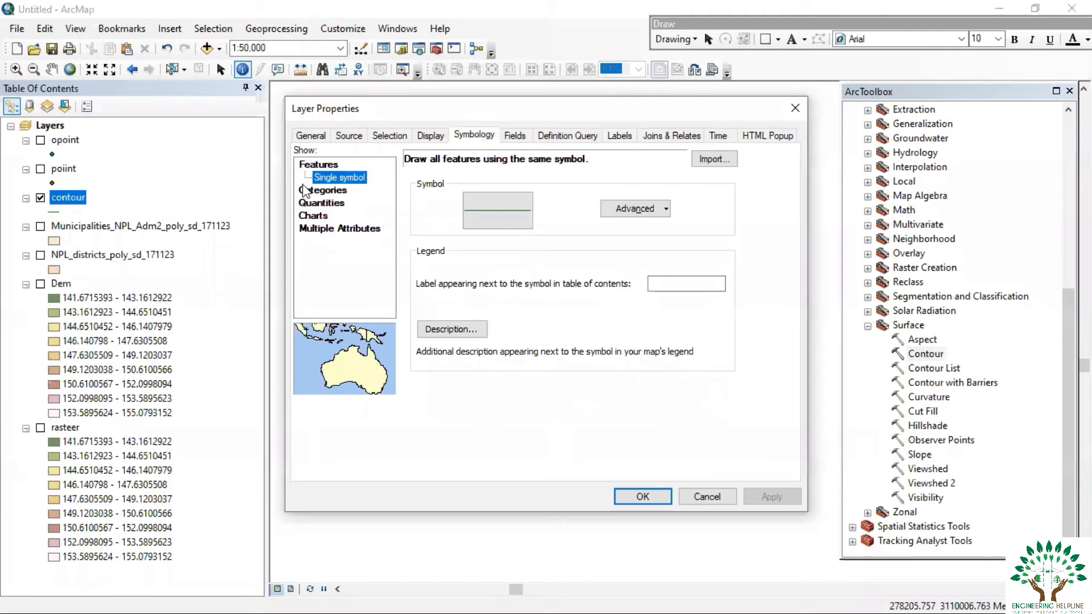
click(321, 202)
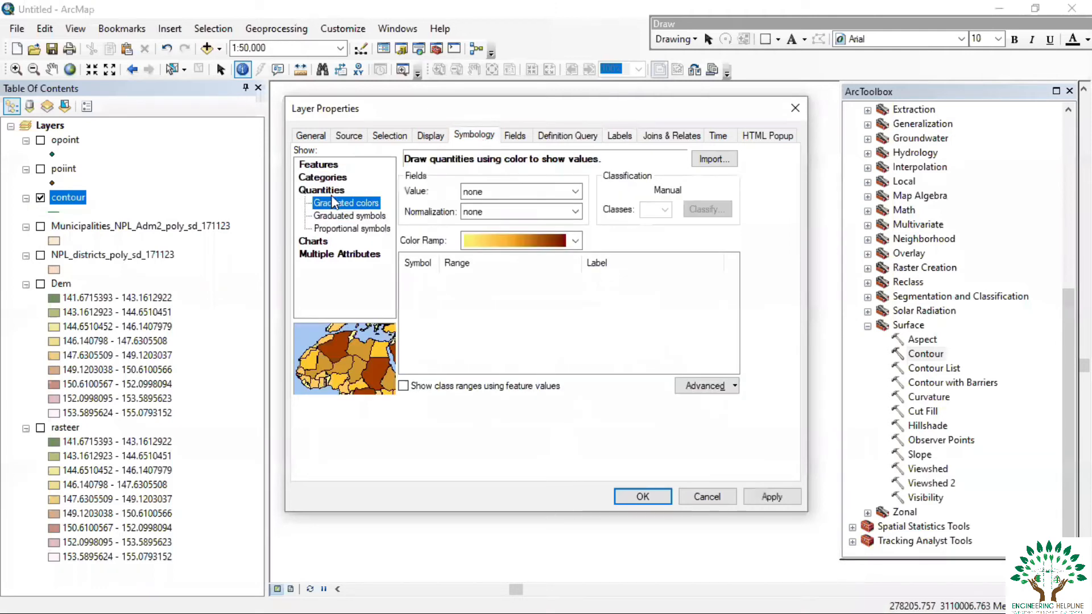
click(319, 178)
click(555, 191)
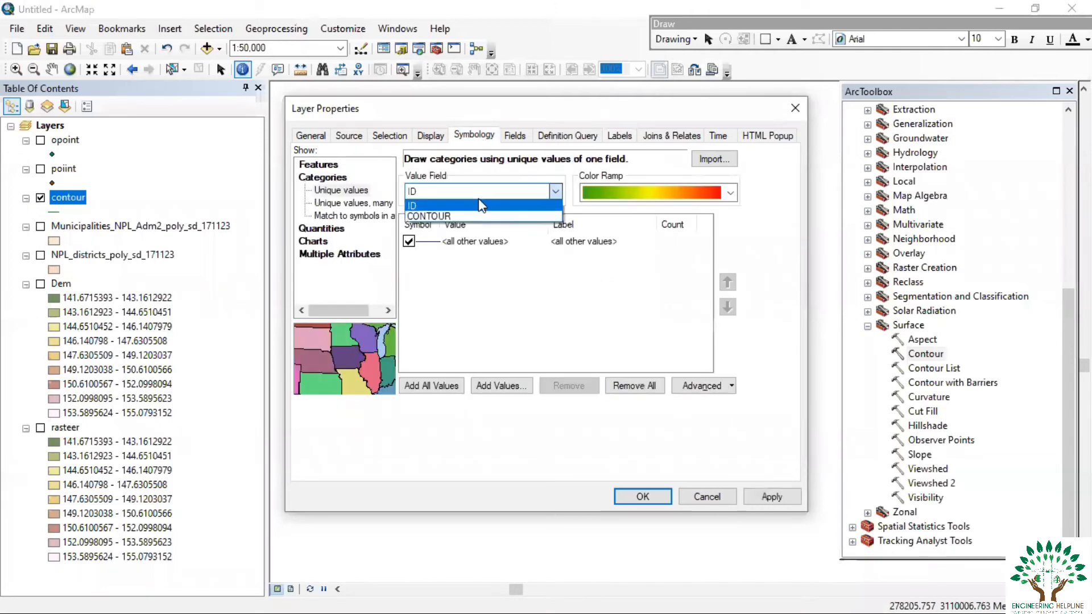
click(461, 218)
click(438, 386)
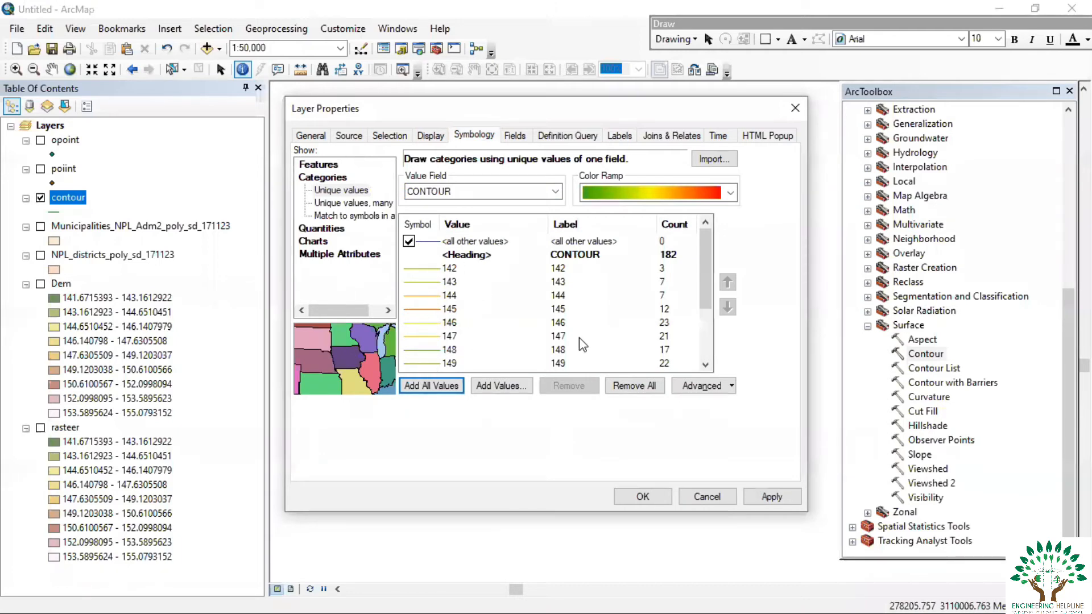
scroll(585, 338, down, 2)
scroll(479, 334, up, 2)
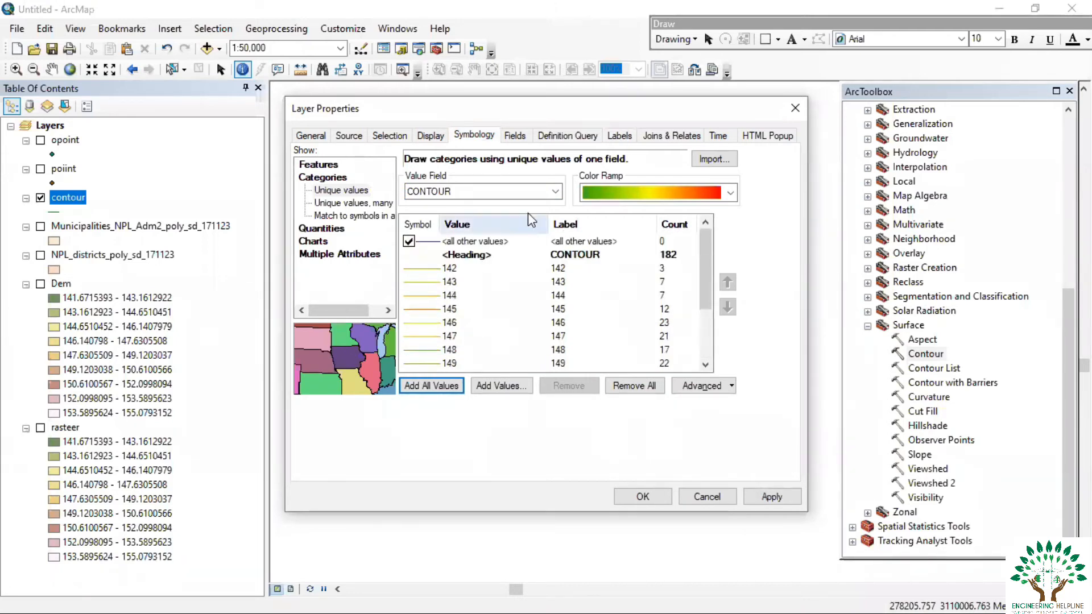
click(795, 109)
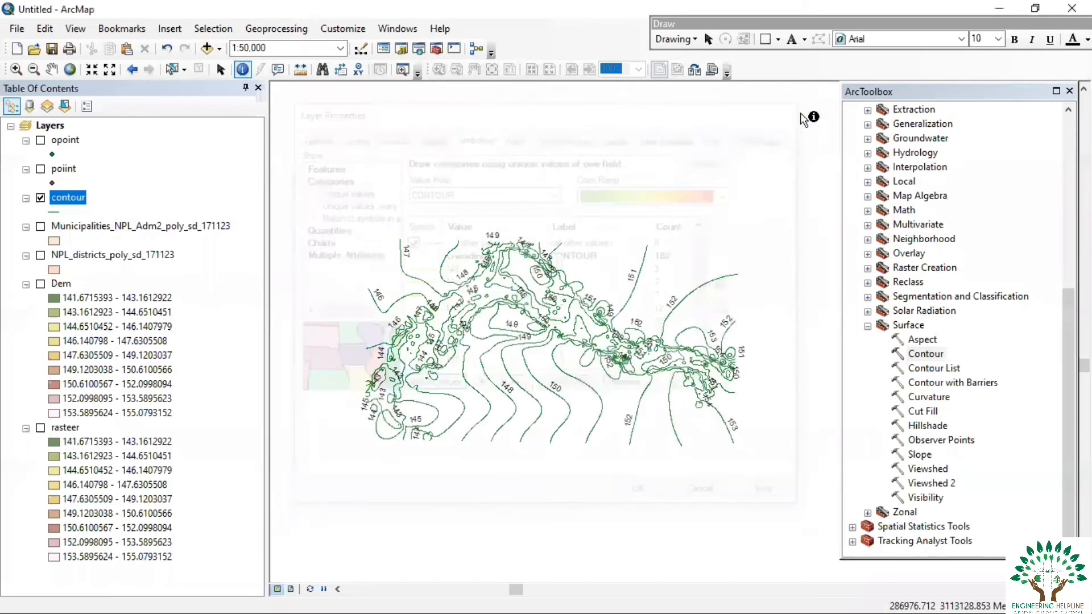
Step: Set the Measure tool's distance units to Meters and measure a horizontal line across the full width of the contours
click(306, 71)
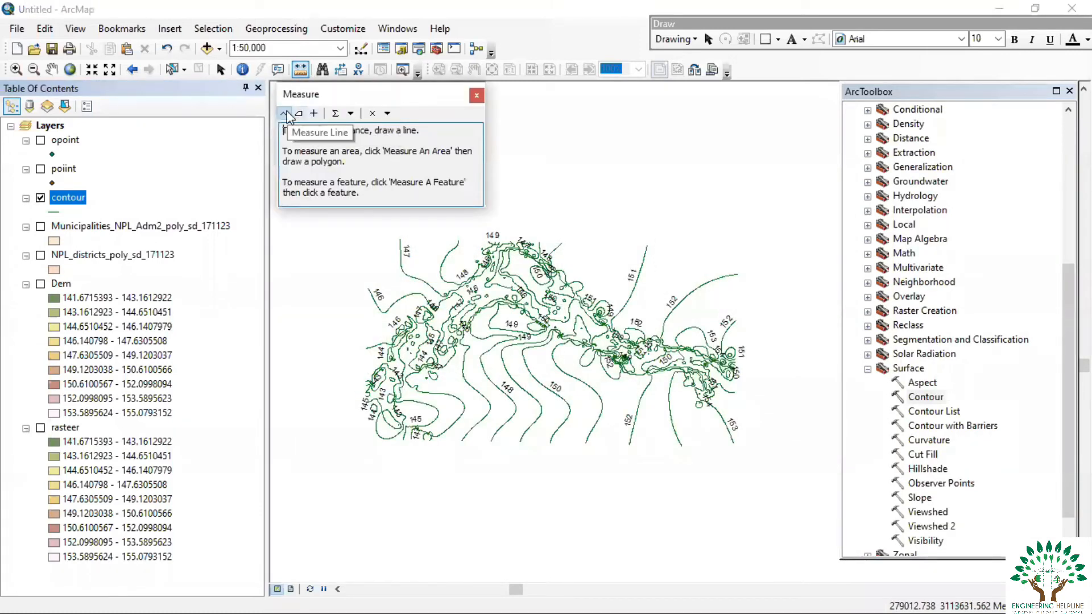
click(351, 113)
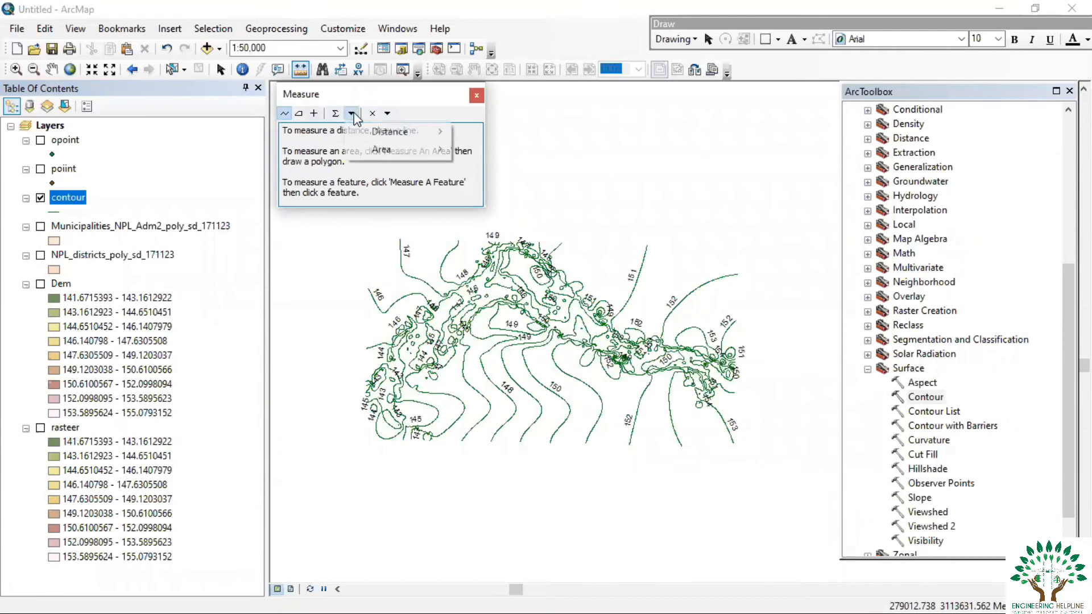
mouse_move(418, 129)
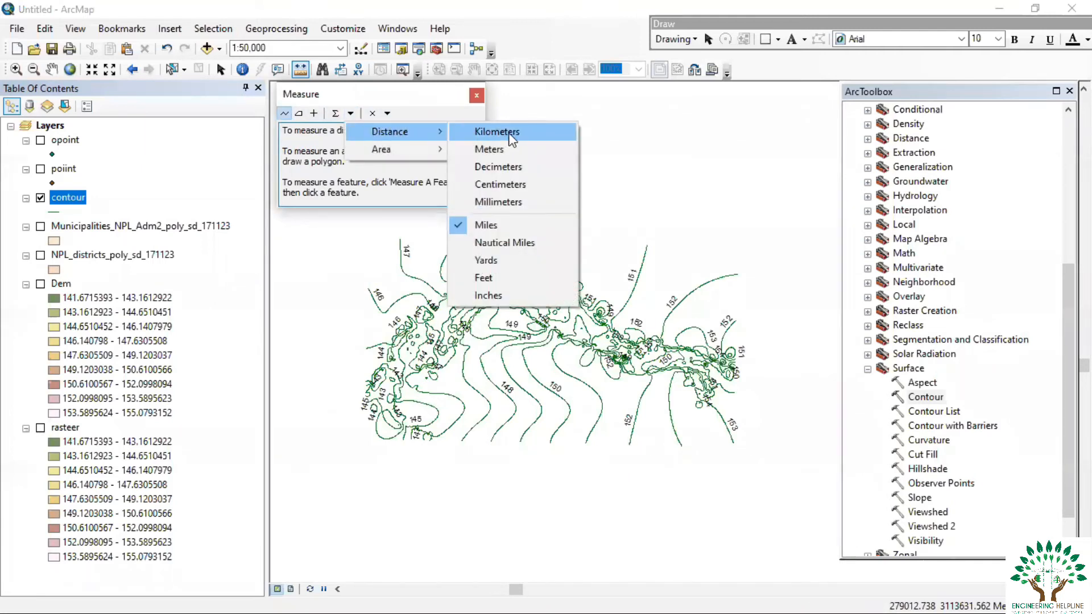
click(491, 149)
click(330, 328)
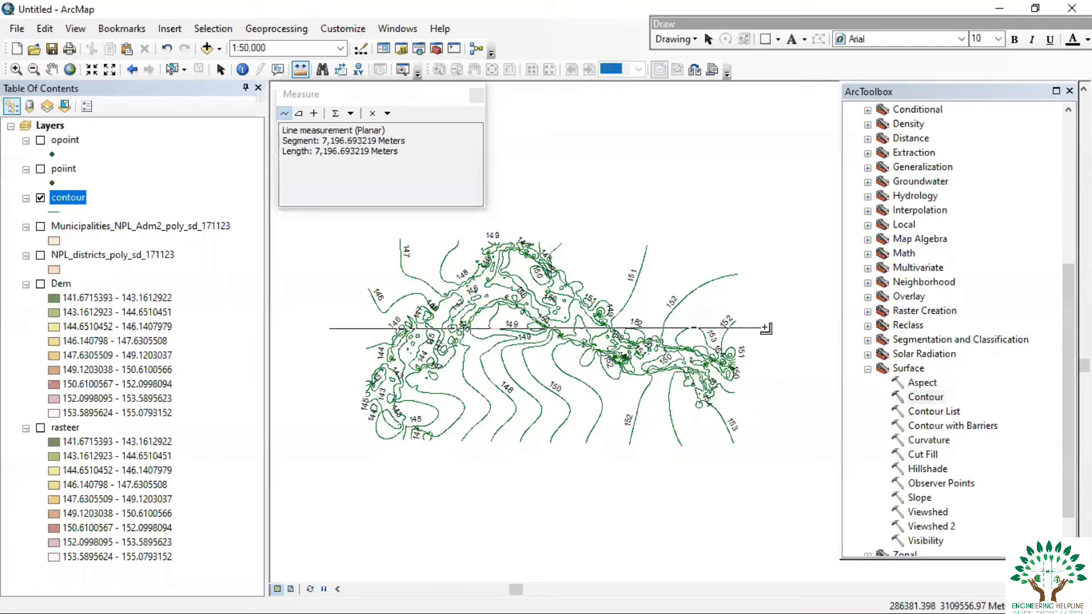
click(766, 328)
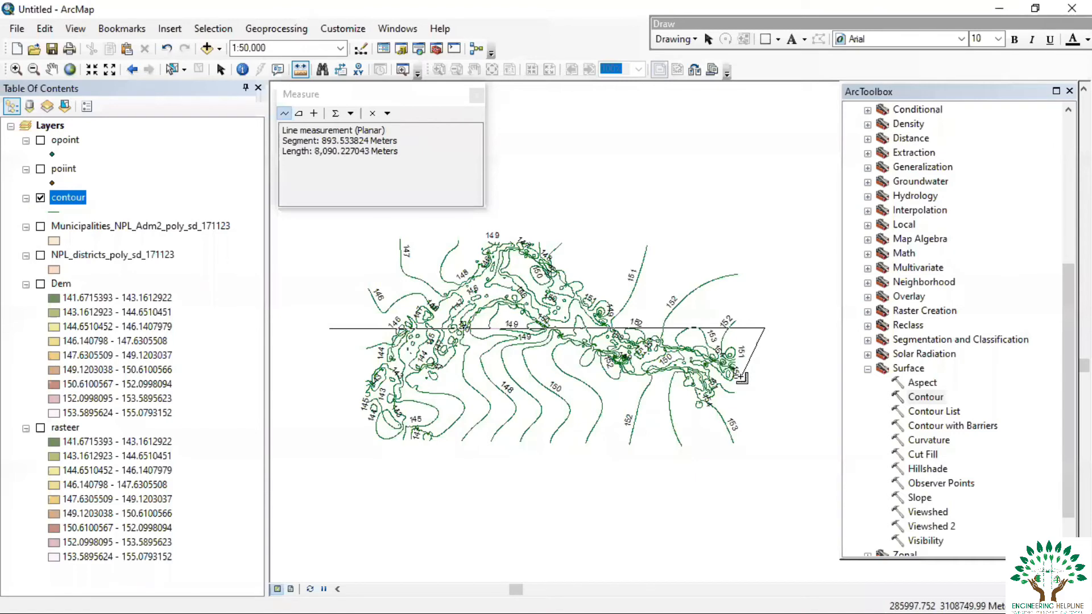
Step: Set the Measure tool's distance units to Kilometers, measure a multi-segment path across the contours, and close the tool
click(352, 116)
mouse_move(393, 132)
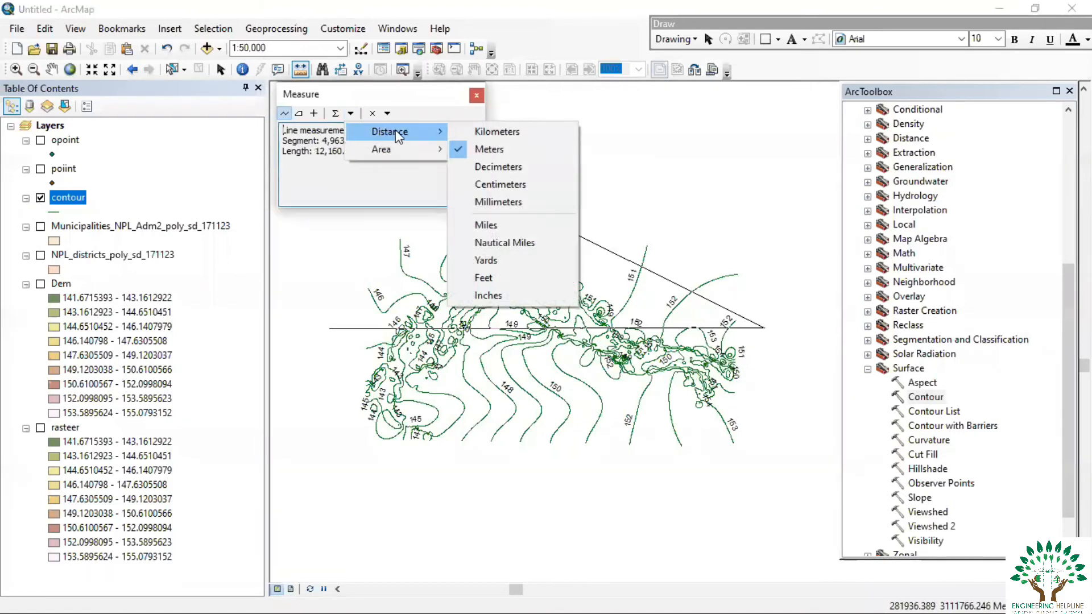
click(483, 134)
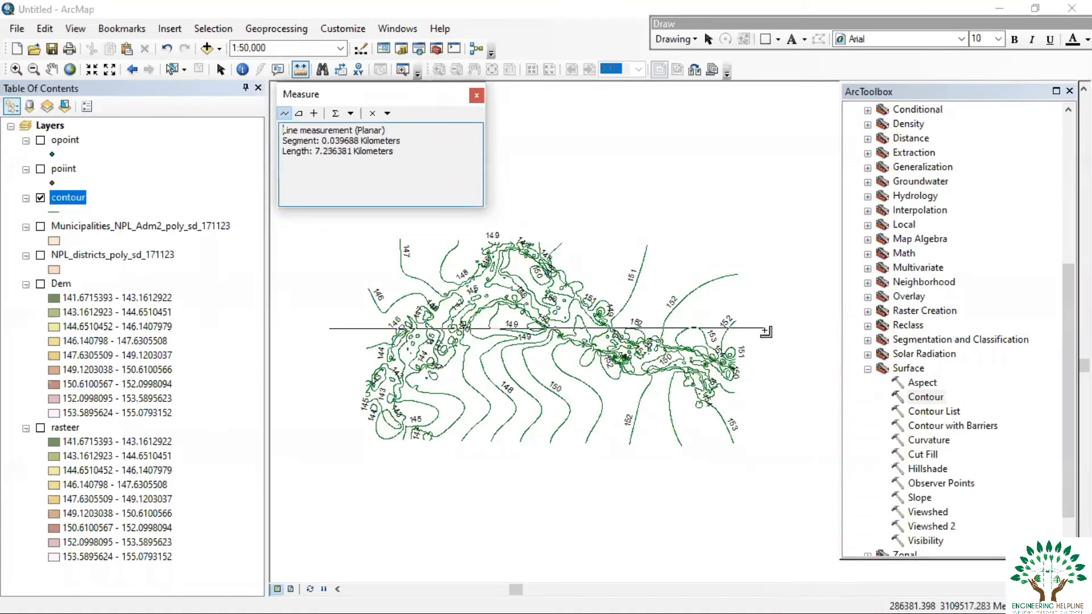
click(766, 386)
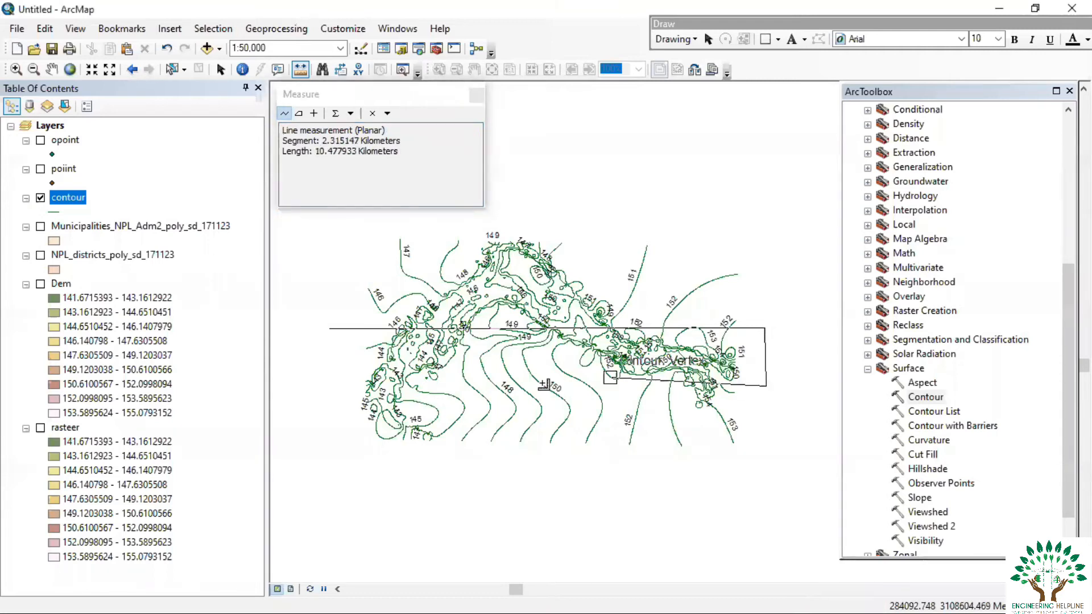
click(338, 387)
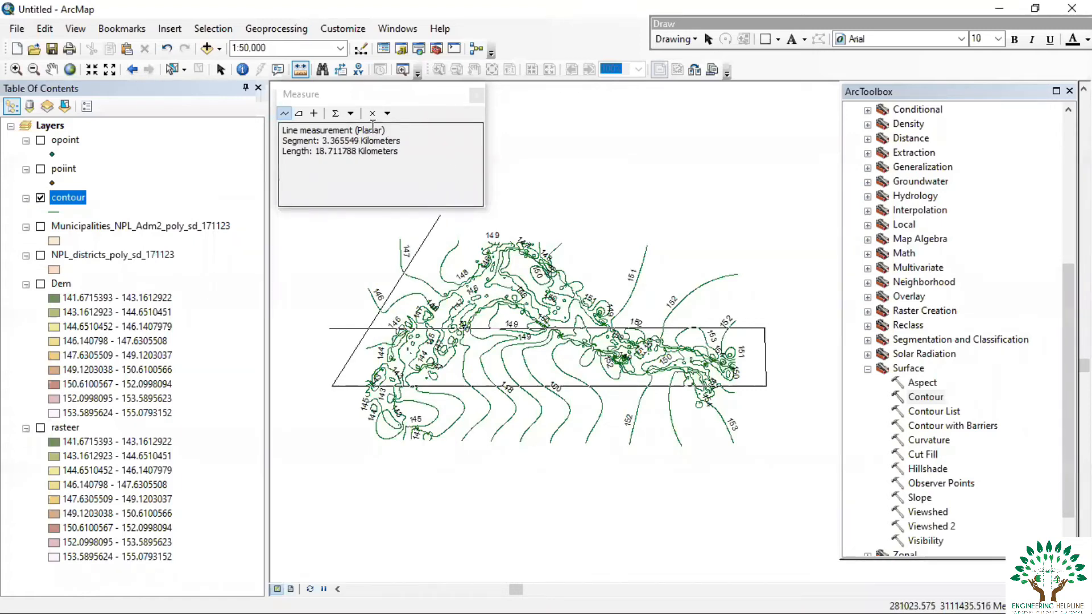
click(387, 113)
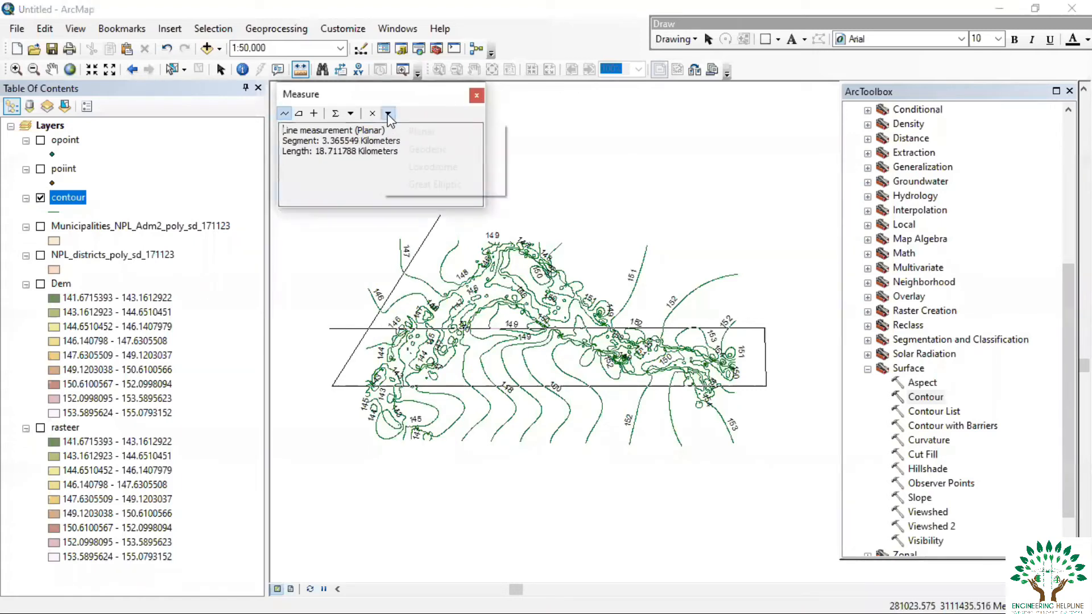
click(477, 95)
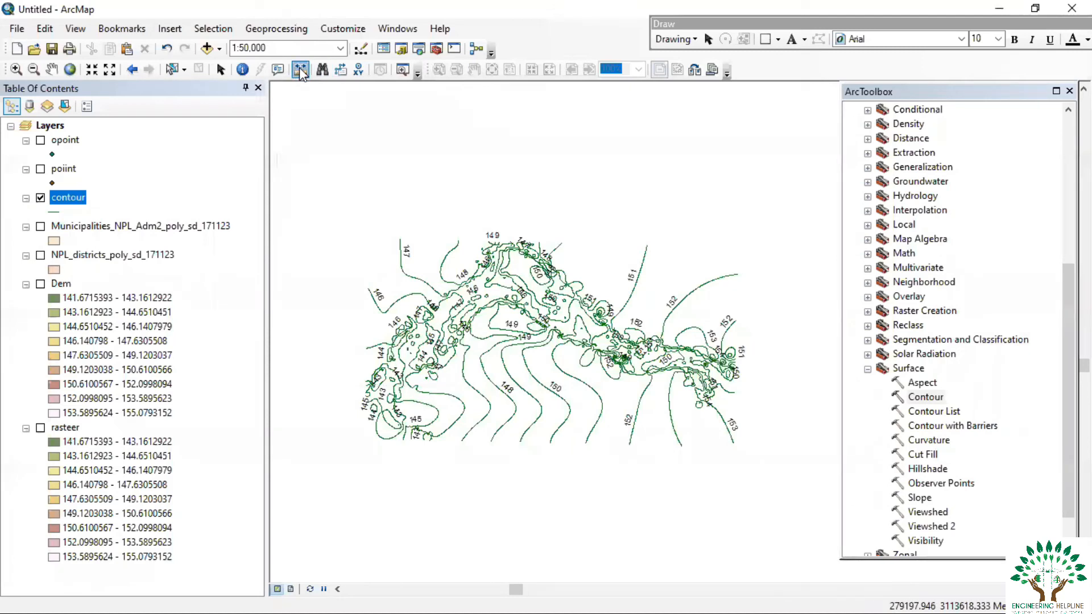
Step: Switch to layout view and run Contour List on the Dem raster with the single contour value 155
click(291, 589)
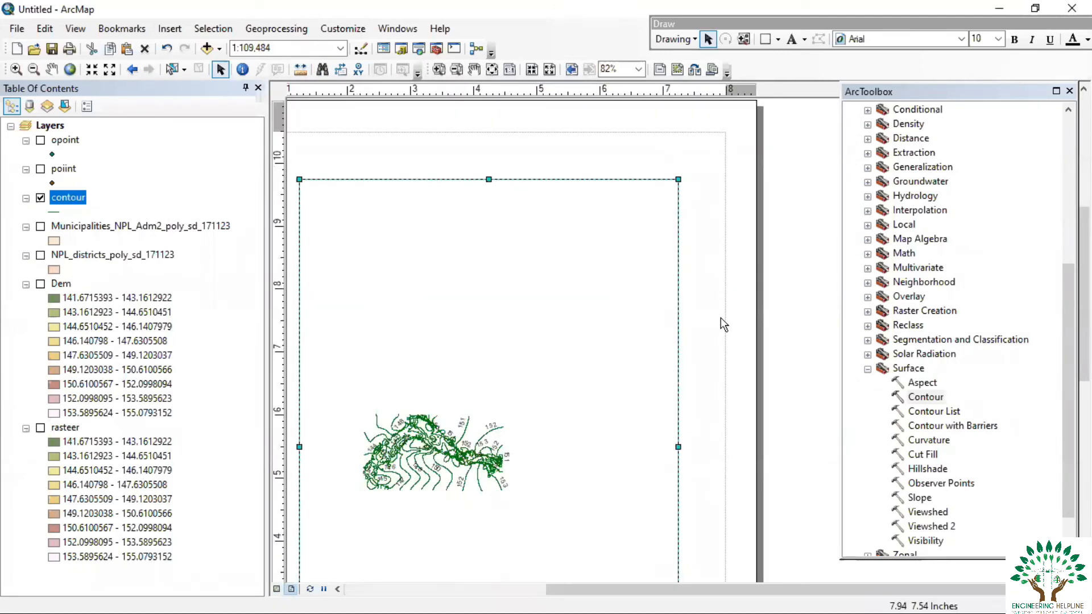
double_click(934, 411)
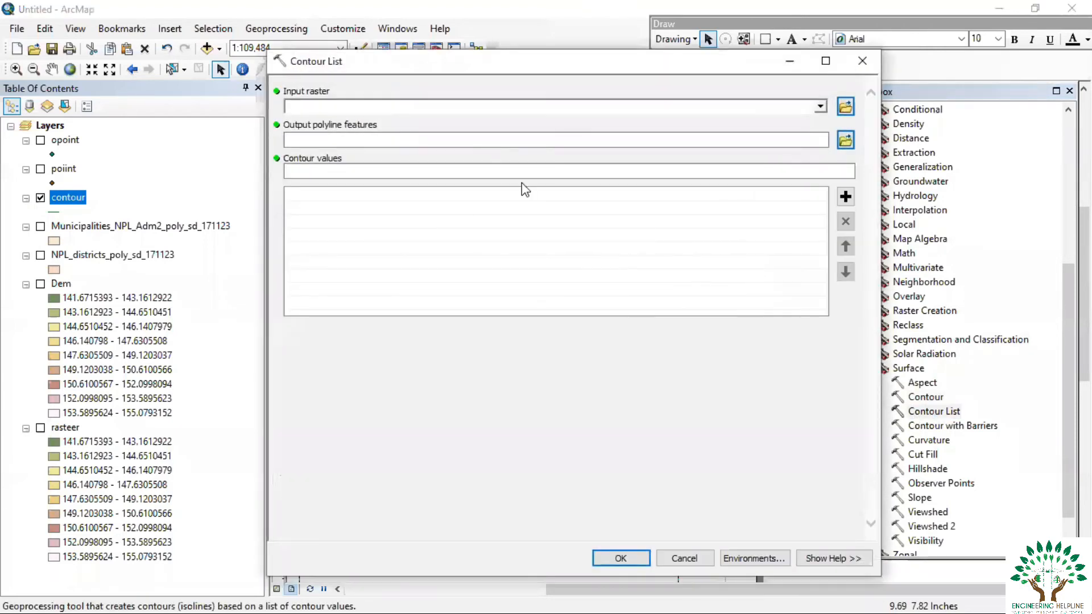
drag(477, 75, 1089, 114)
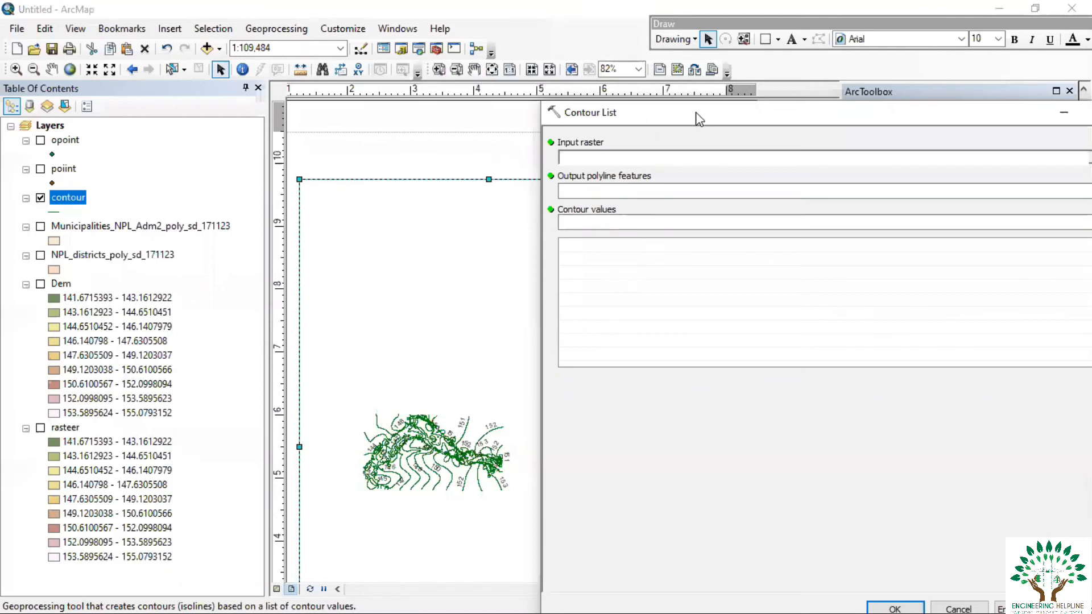
drag(696, 112, 496, 106)
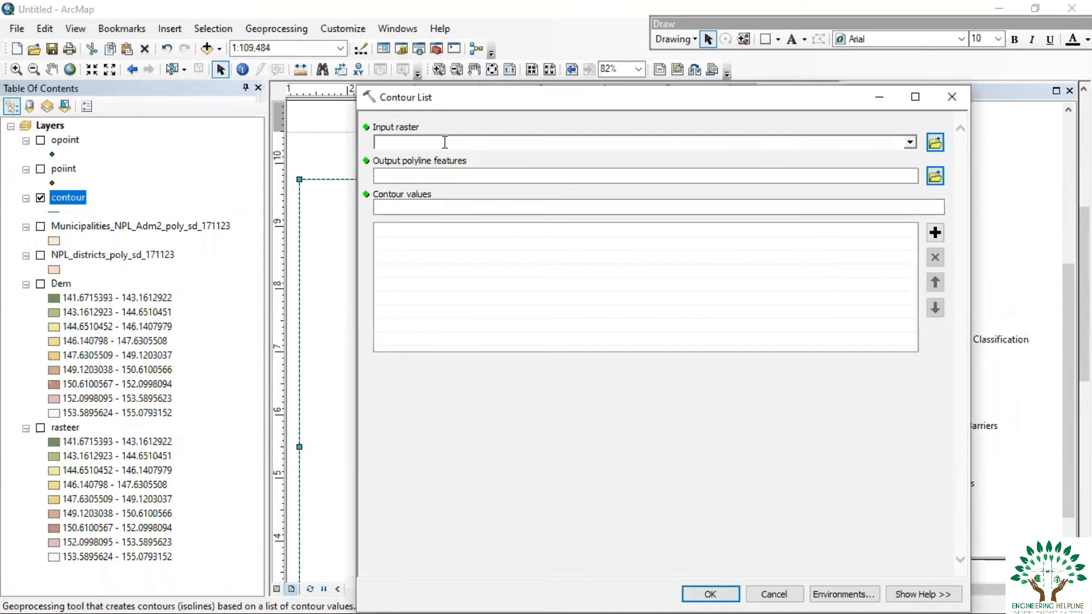
click(910, 142)
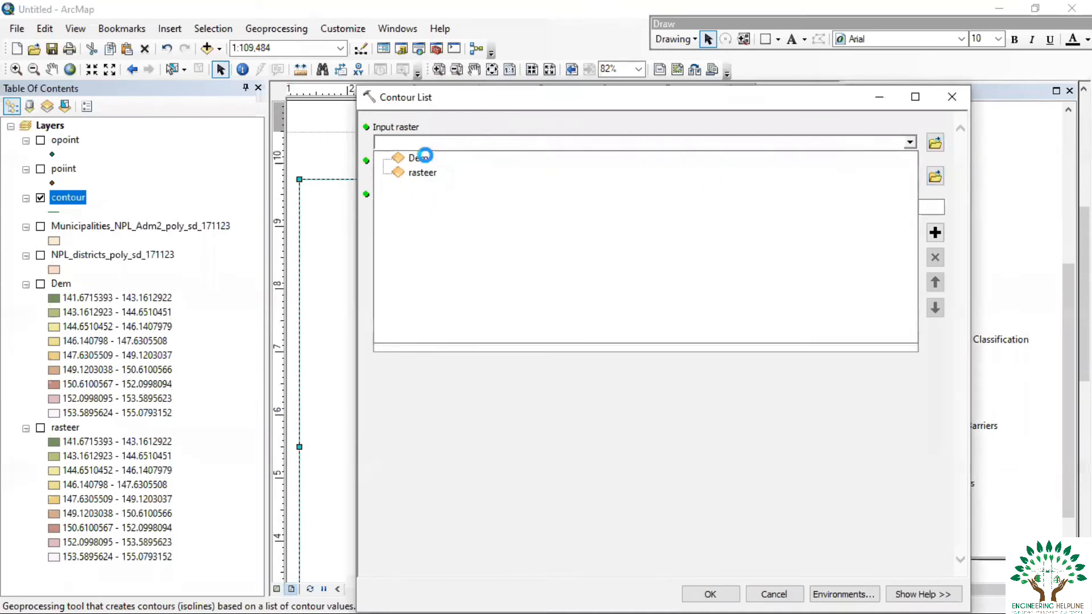
click(420, 153)
click(510, 208)
text(155)
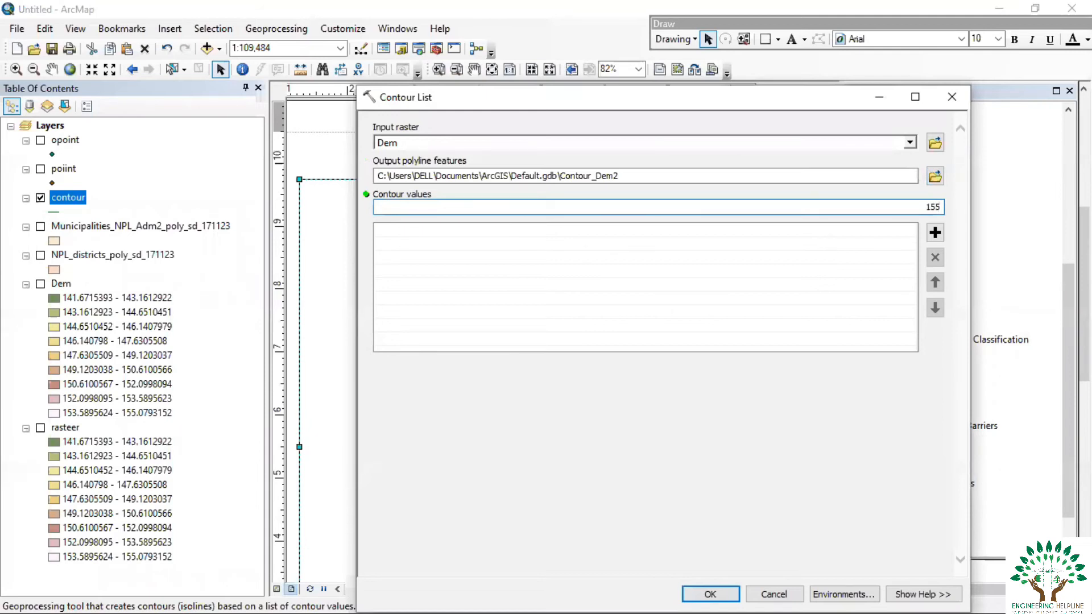
click(935, 232)
key(Return)
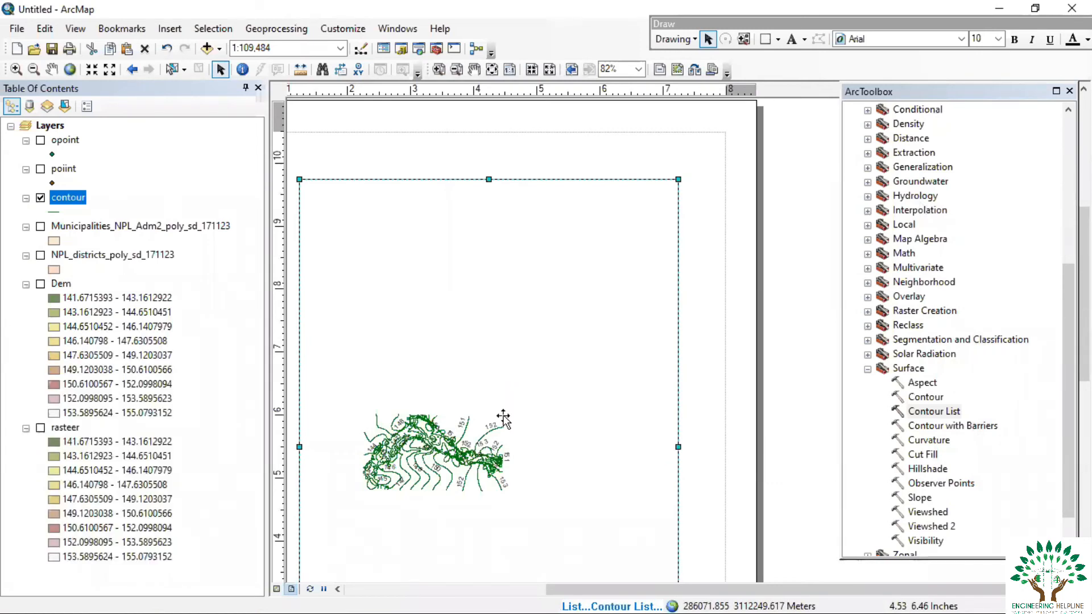
Step: Hide the original contour layer and fit the layout's map extent to the Contour_Dem2 layer
click(41, 227)
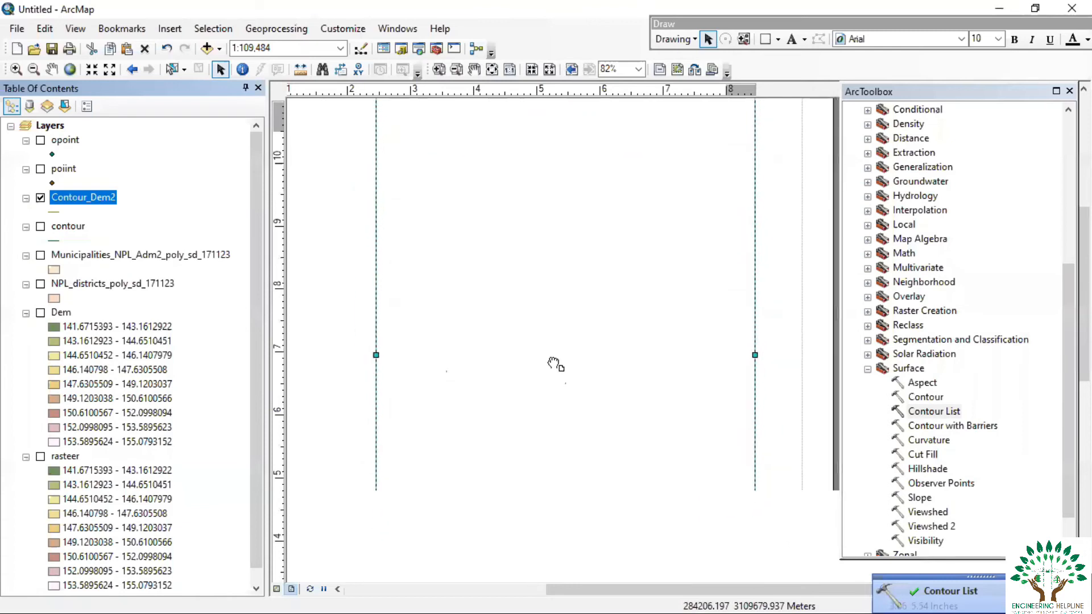
right_click(83, 198)
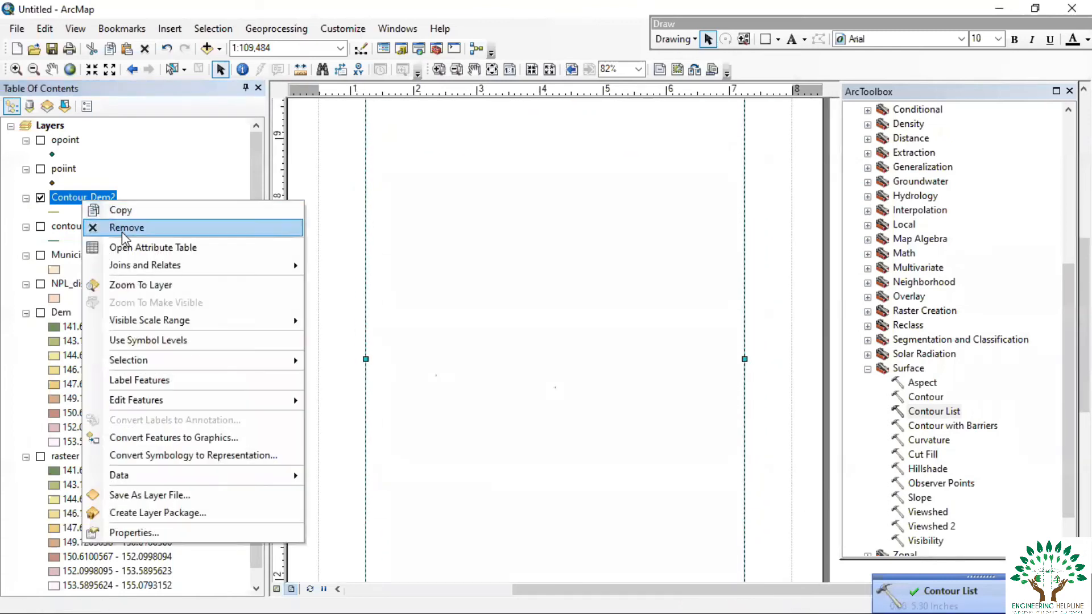
click(141, 286)
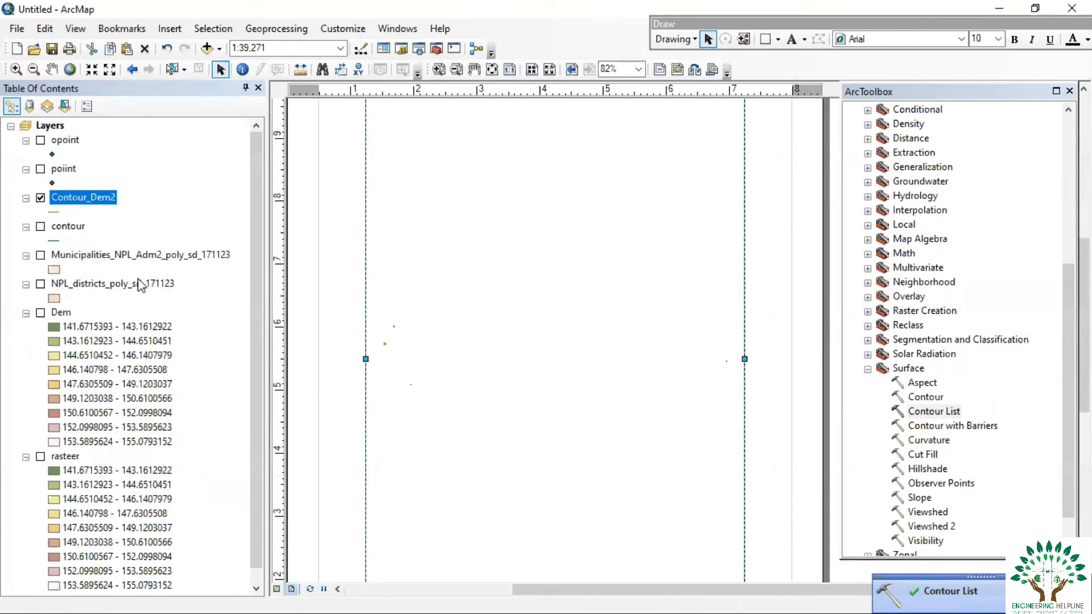
click(79, 201)
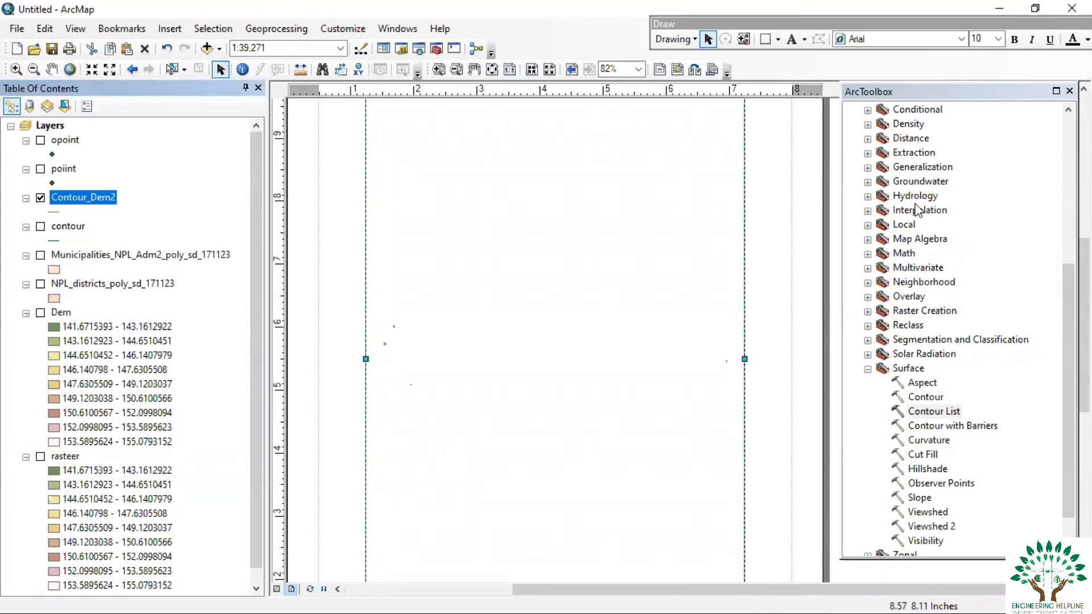
Step: Run Contour List again on the Dem raster with the contour values 145, 150 and 143
click(928, 411)
double_click(927, 408)
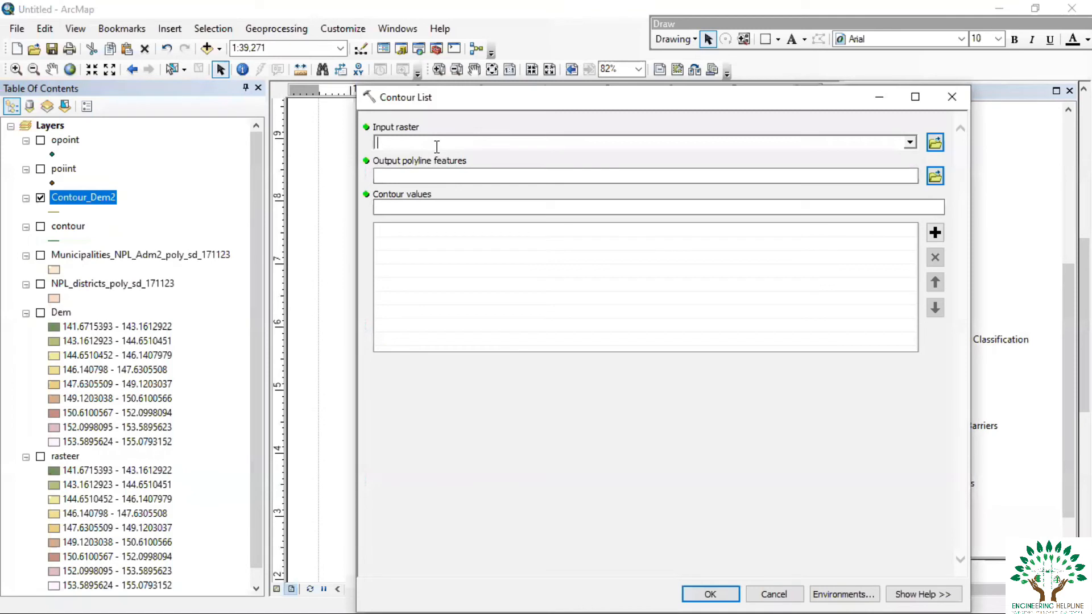
click(910, 143)
click(415, 153)
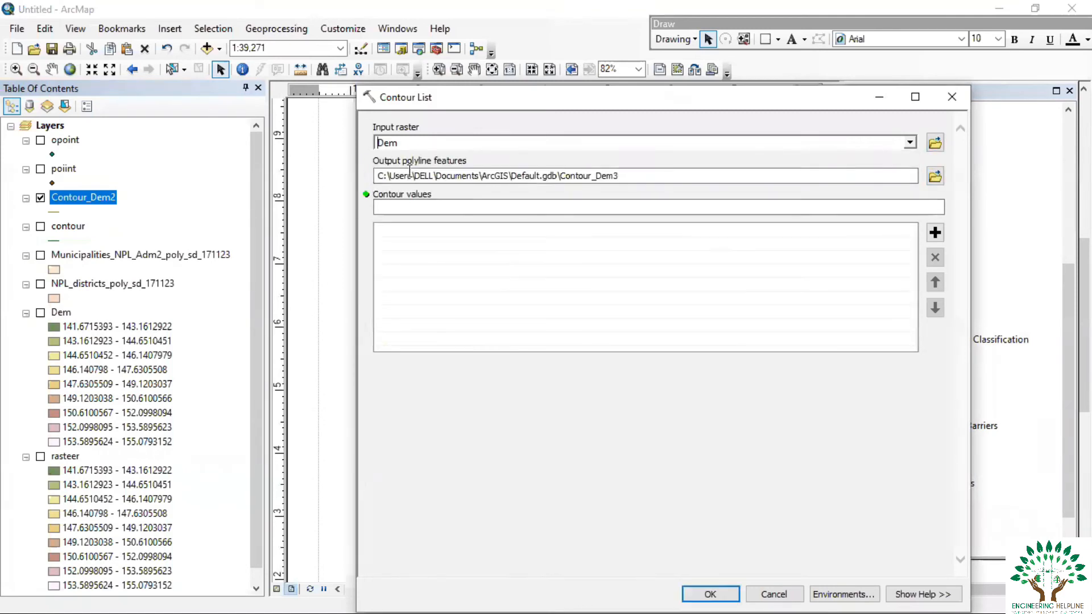
click(930, 210)
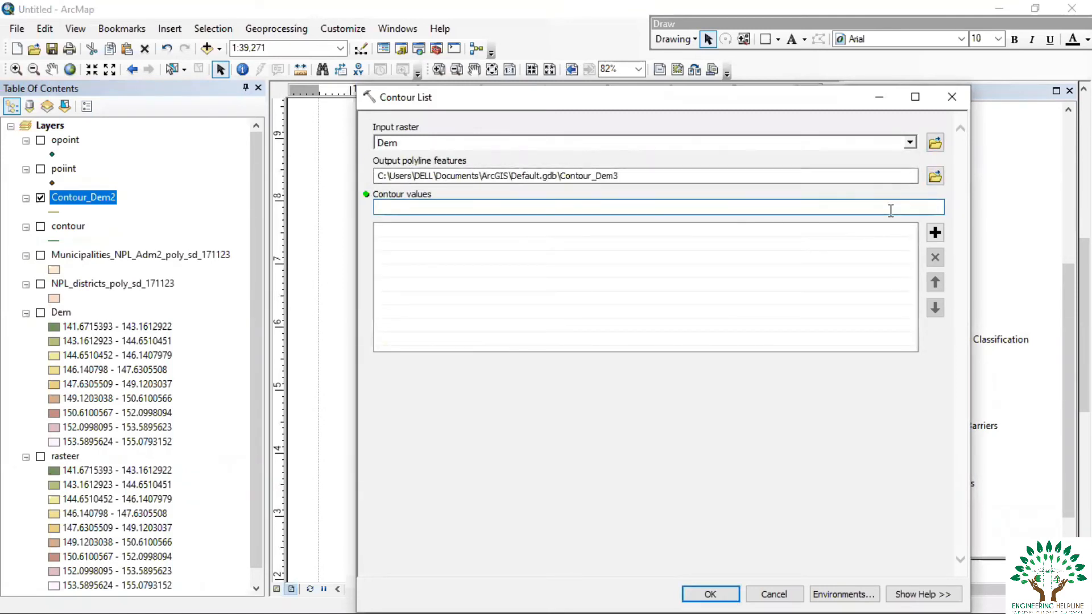
text(145)
click(936, 232)
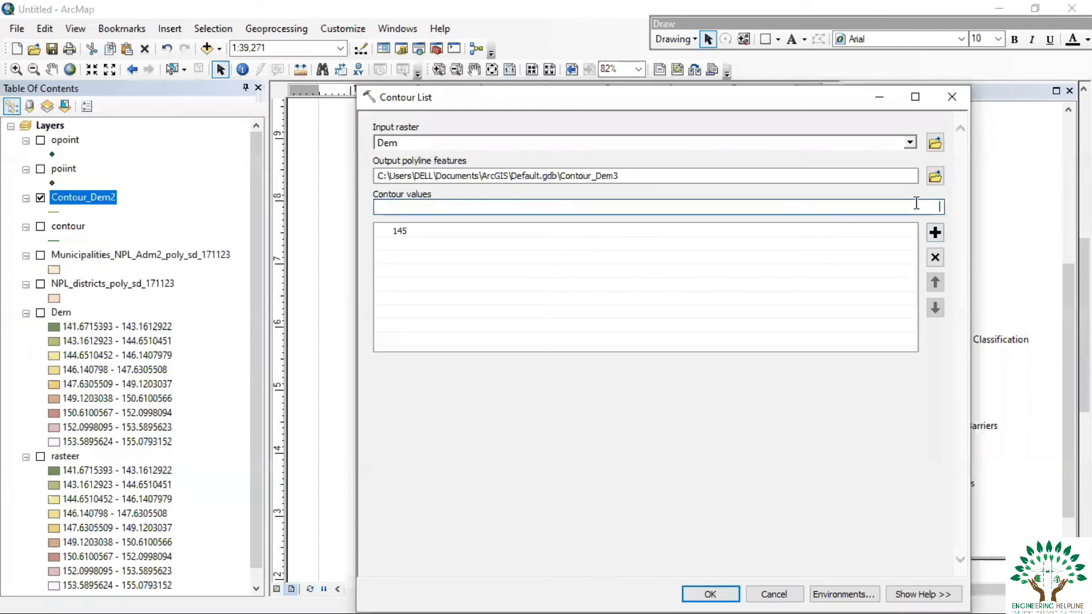
click(934, 233)
click(929, 208)
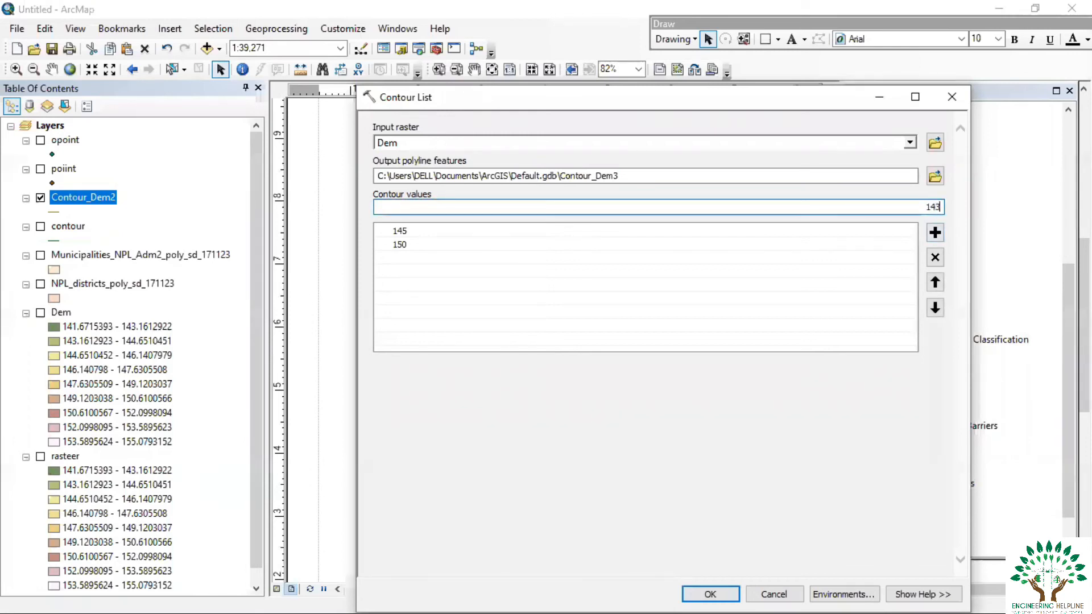
text(143)
click(936, 233)
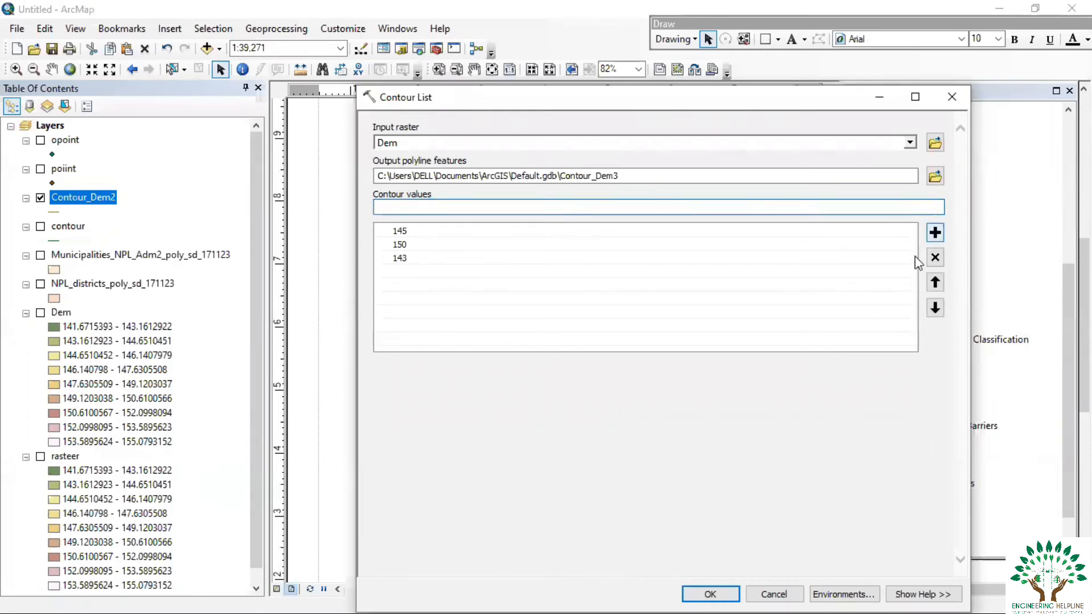
click(691, 593)
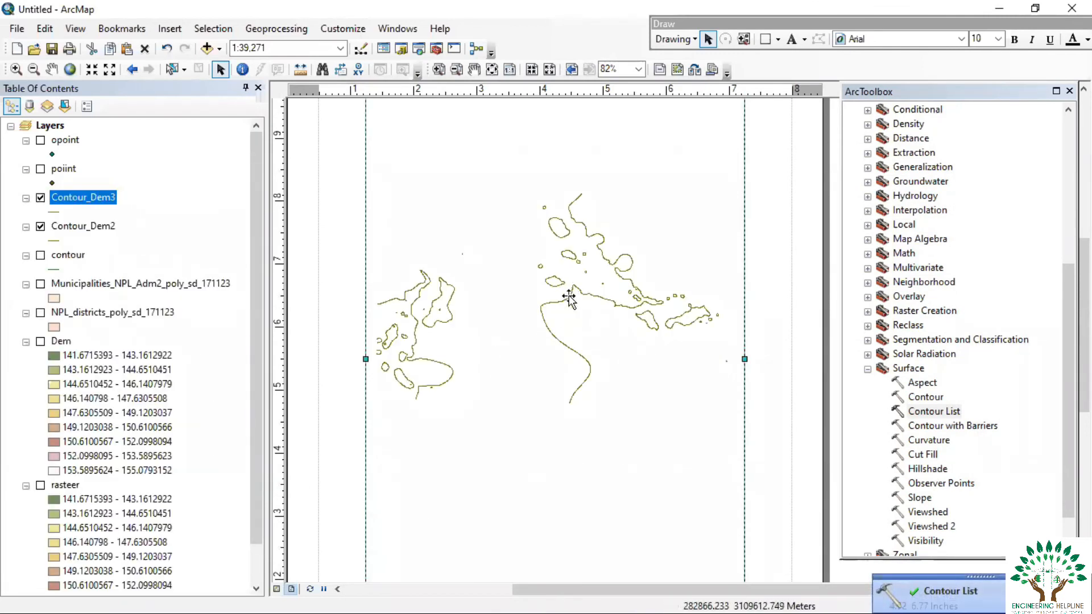
Step: Examine the listed-value contour lines in the layout and collapse the Surface toolset
drag(569, 297, 582, 360)
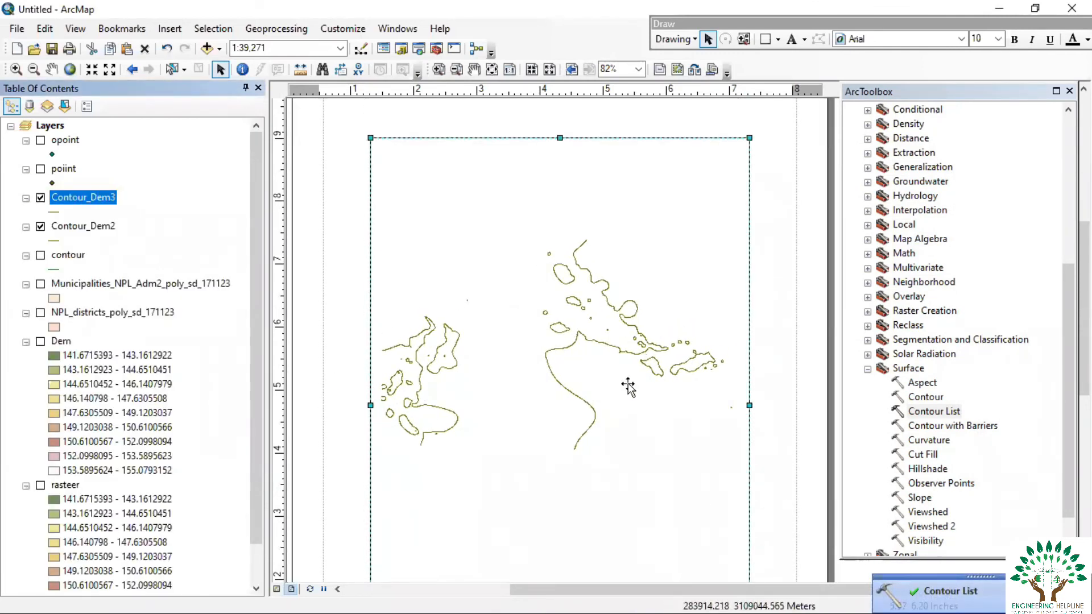
click(516, 384)
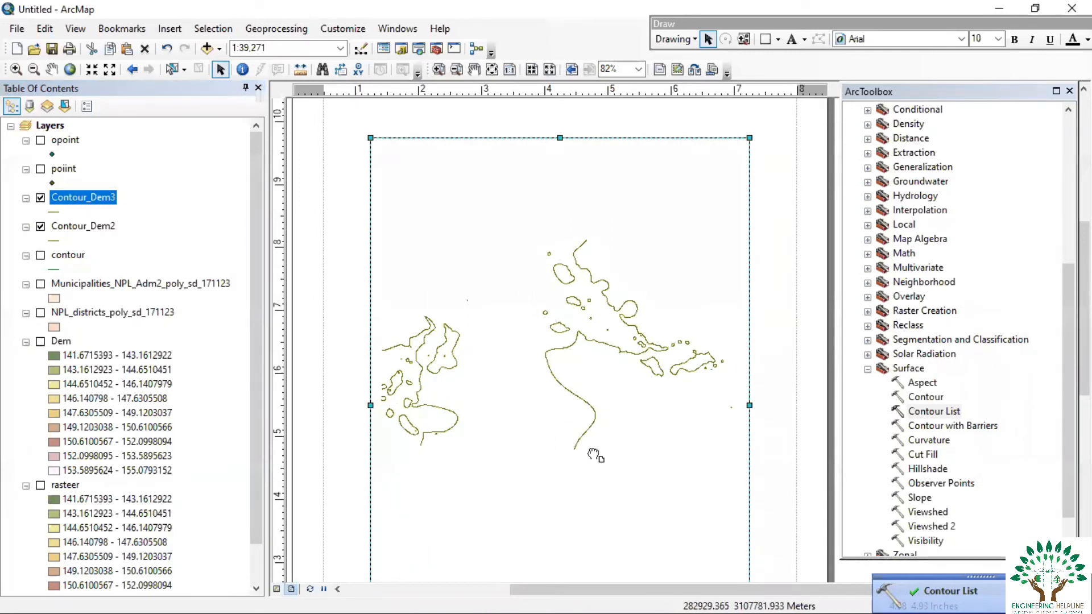
drag(580, 444, 579, 435)
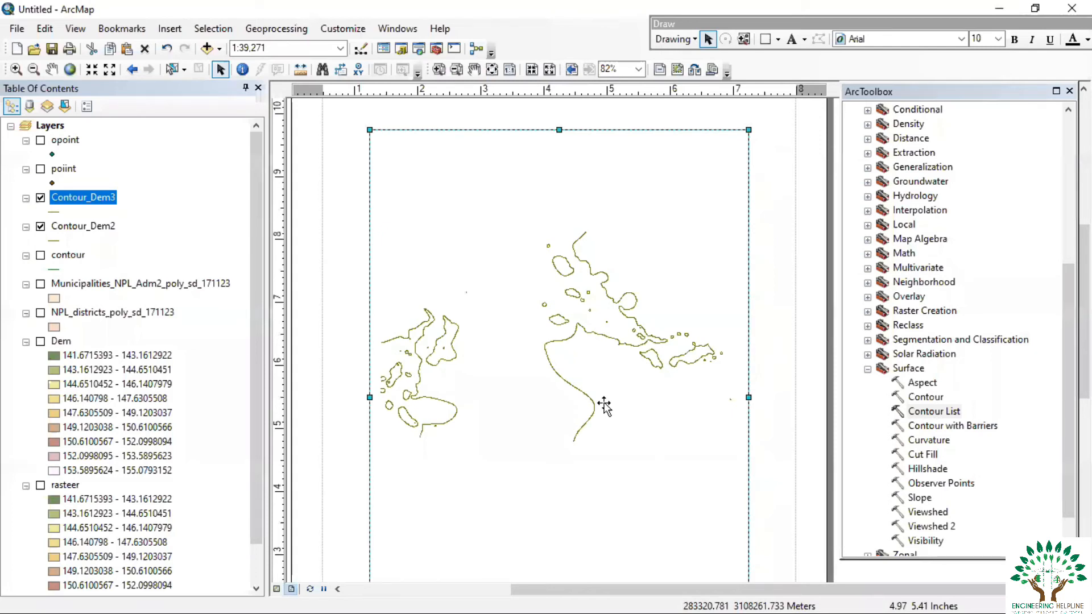
click(867, 369)
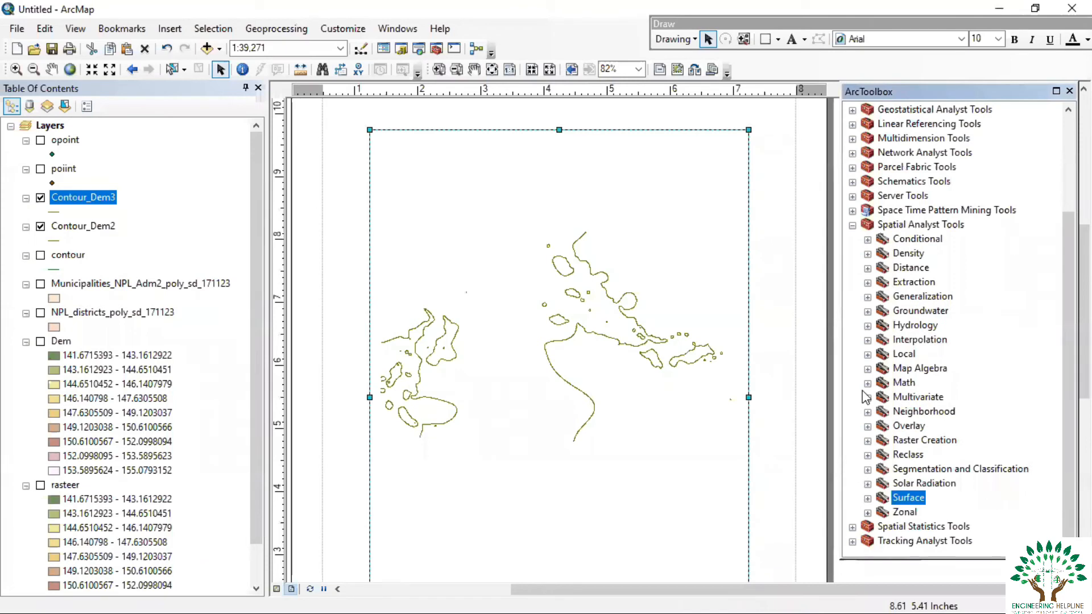
click(733, 41)
drag(403, 167, 429, 242)
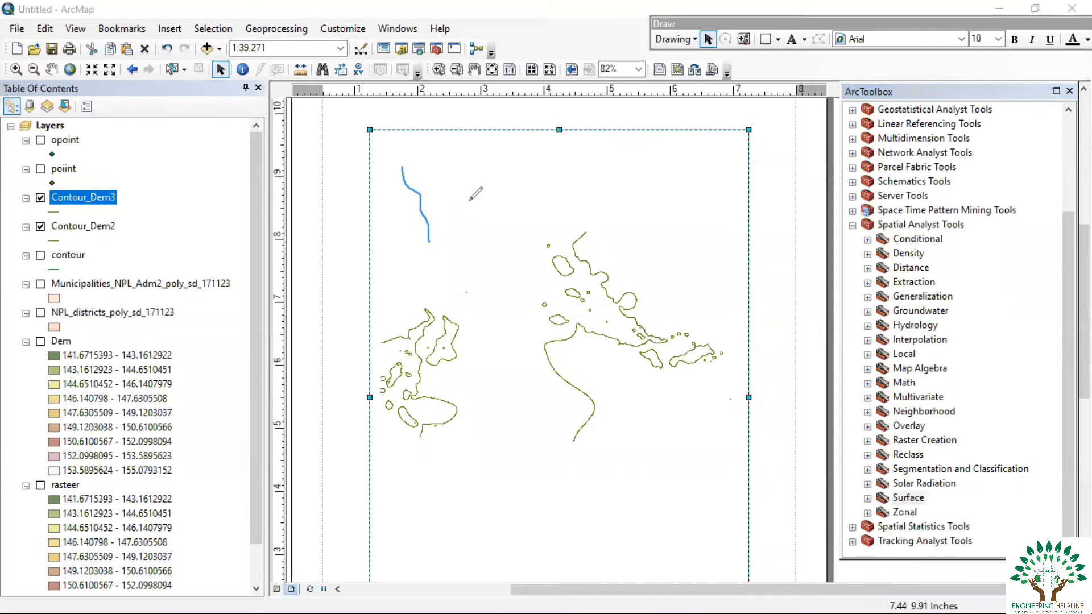
drag(467, 193, 469, 192)
drag(438, 161, 438, 172)
mouse_move(430, 184)
mouse_down()
mouse_move(459, 165)
mouse_move(515, 160)
mouse_up()
click(474, 168)
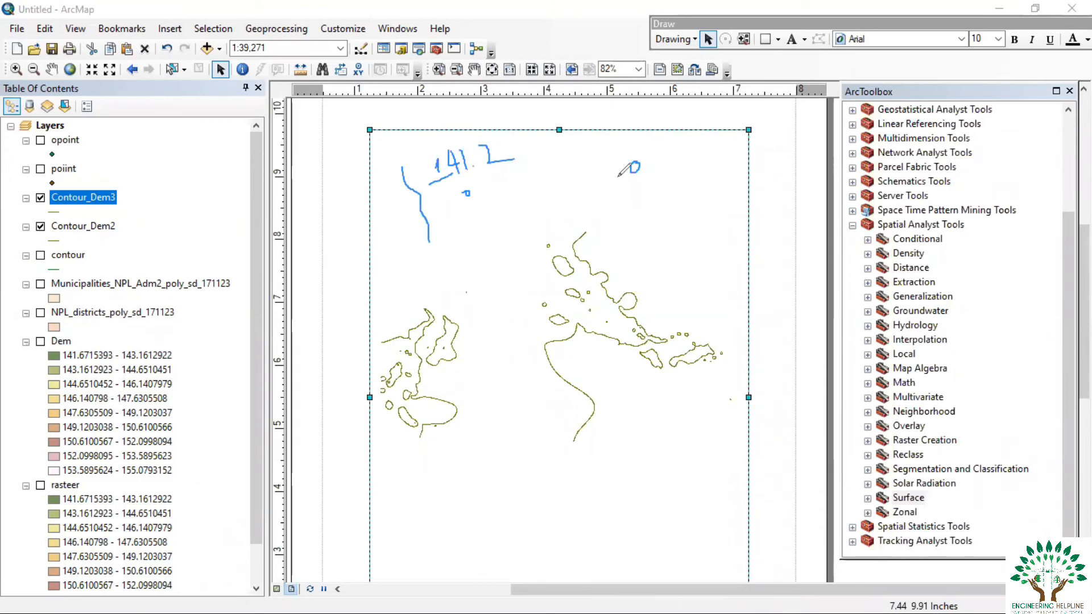
mouse_move(670, 169)
mouse_down()
mouse_move(678, 186)
mouse_move(698, 185)
mouse_move(710, 169)
mouse_move(704, 180)
mouse_move(748, 163)
mouse_move(746, 183)
mouse_up()
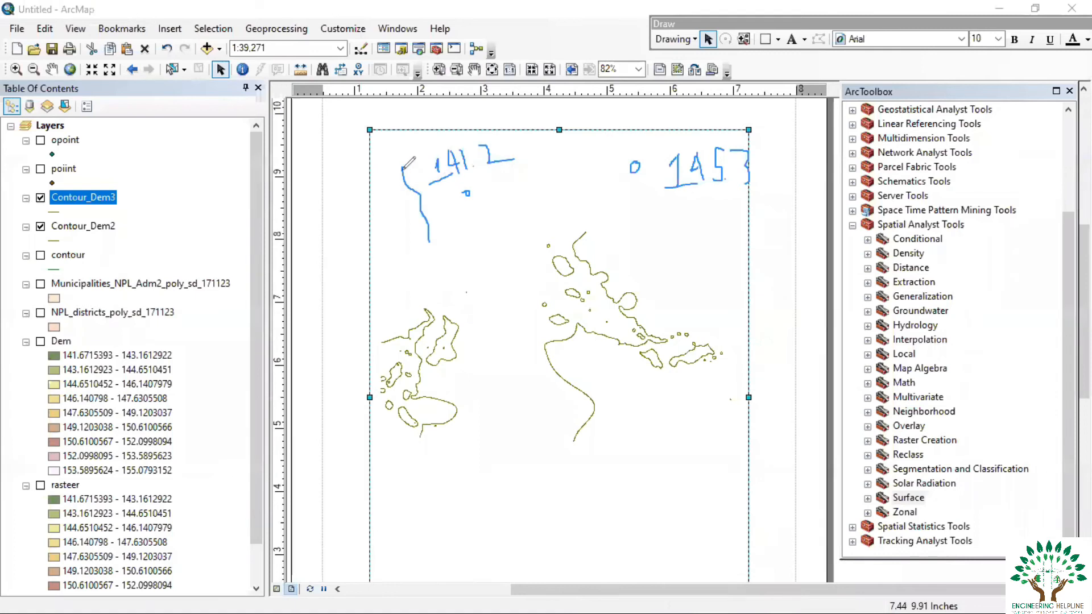
drag(428, 242, 460, 279)
drag(492, 136, 541, 275)
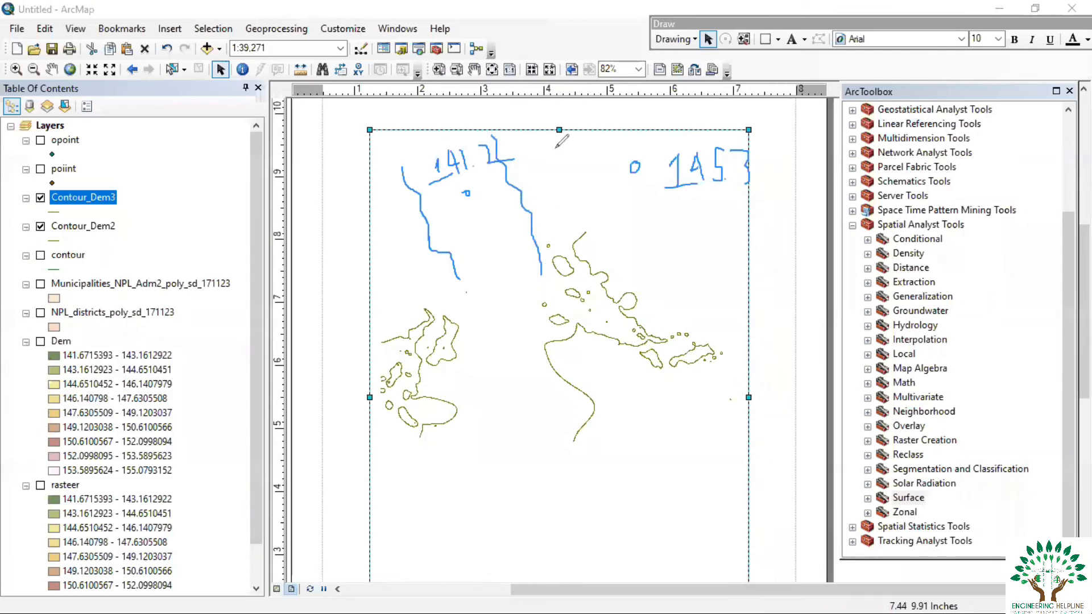
drag(539, 123, 596, 232)
drag(586, 119, 630, 223)
drag(609, 122, 648, 221)
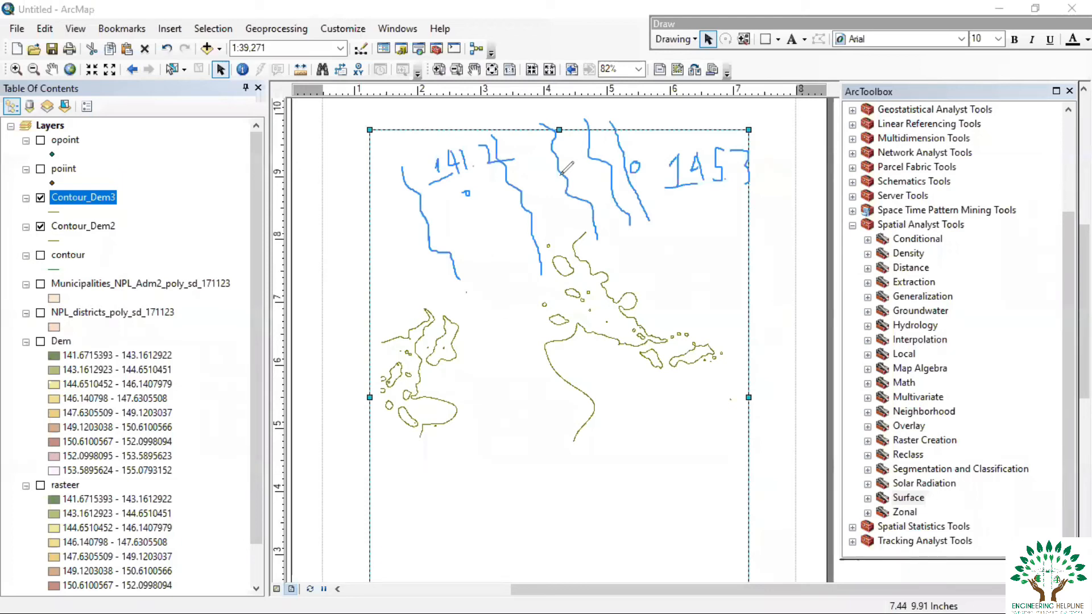
drag(468, 461, 477, 543)
mouse_move(466, 463)
mouse_down()
mouse_move(678, 529)
mouse_move(480, 532)
mouse_up()
drag(489, 484, 517, 522)
drag(526, 475, 536, 532)
drag(472, 505, 706, 494)
drag(565, 480, 566, 492)
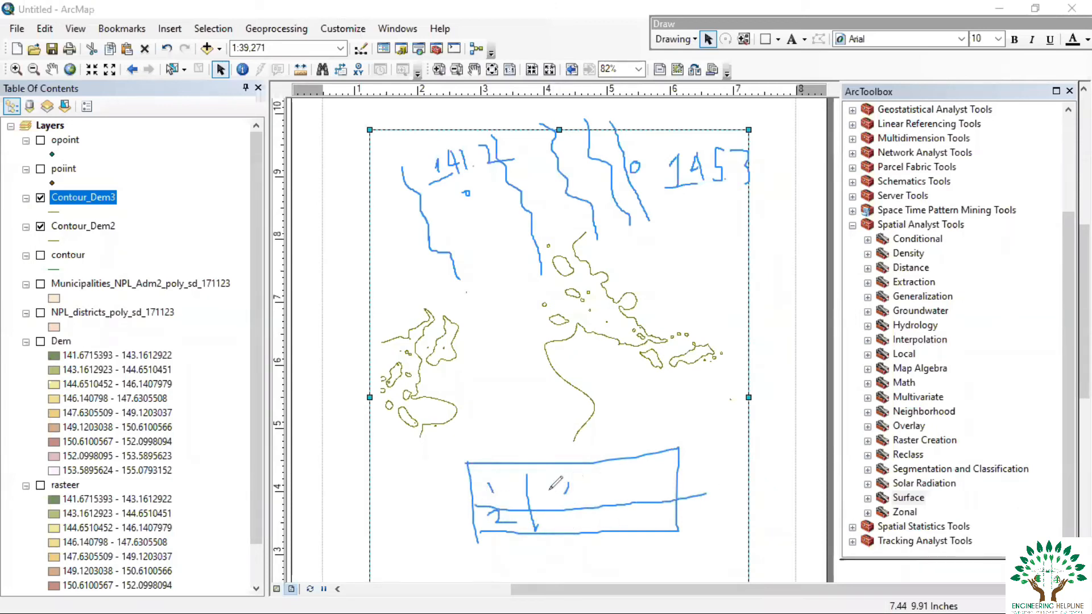
drag(507, 512, 519, 517)
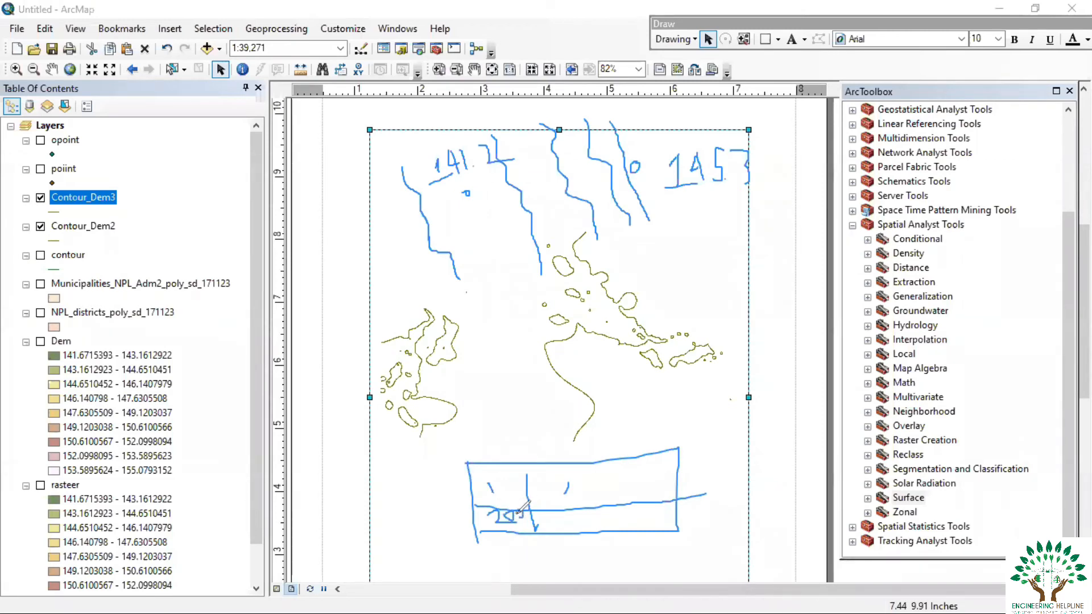
mouse_move(629, 469)
mouse_down()
mouse_move(660, 484)
mouse_move(637, 498)
mouse_move(627, 534)
mouse_move(665, 526)
mouse_move(654, 515)
mouse_up()
mouse_move(690, 509)
mouse_down()
mouse_move(686, 519)
mouse_move(706, 520)
mouse_move(696, 509)
mouse_up()
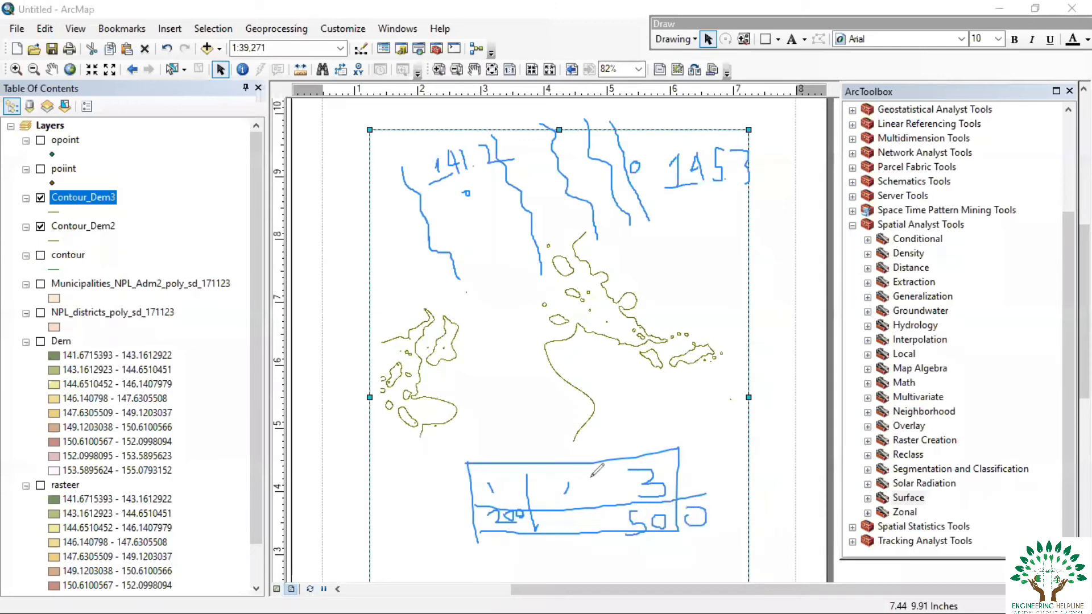
drag(571, 461, 572, 529)
mouse_move(535, 487)
mouse_down()
mouse_move(567, 497)
mouse_move(548, 524)
mouse_move(554, 514)
mouse_move(563, 527)
mouse_move(566, 515)
mouse_move(557, 519)
mouse_move(581, 526)
mouse_up()
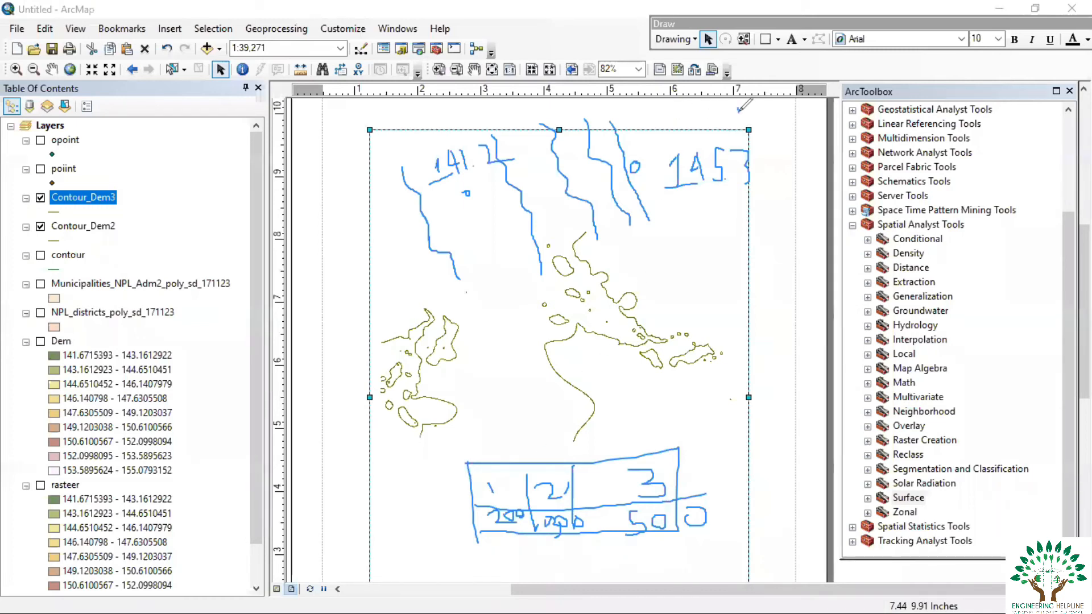
key(e)
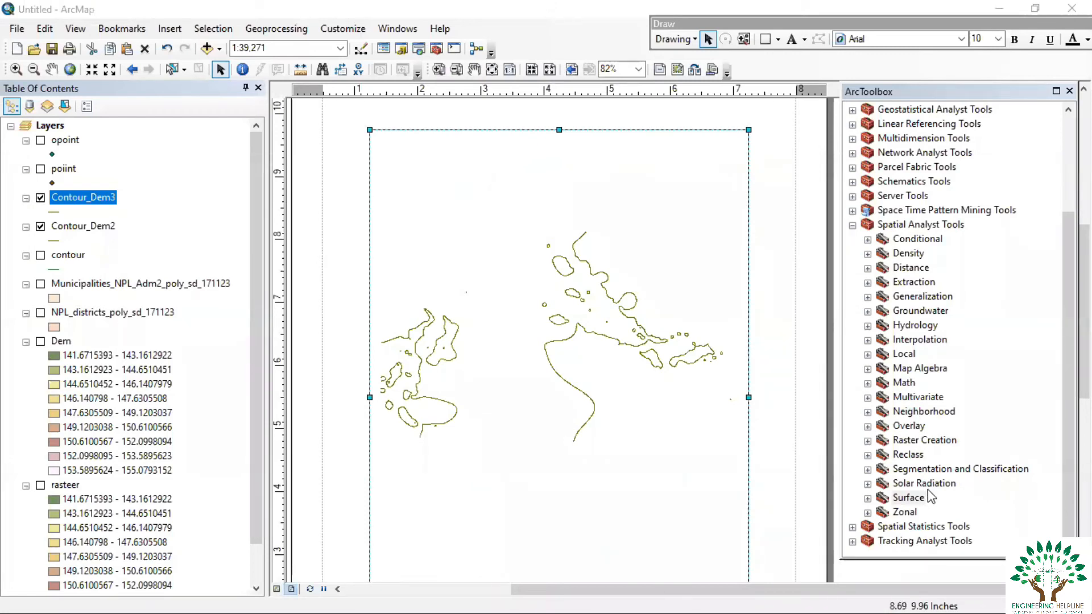
scroll(931, 497, up, 1)
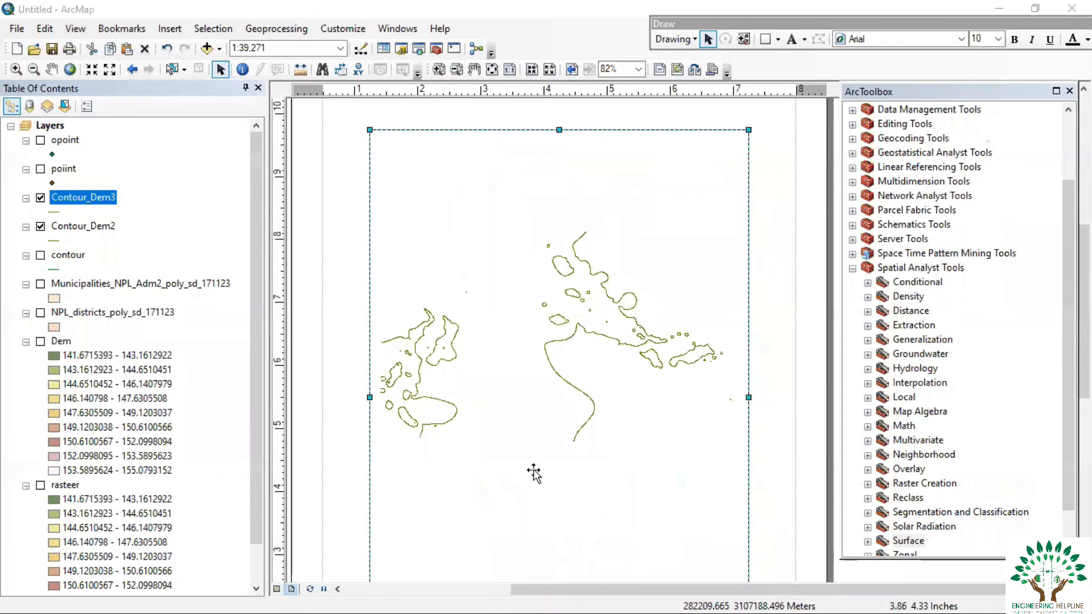
click(73, 199)
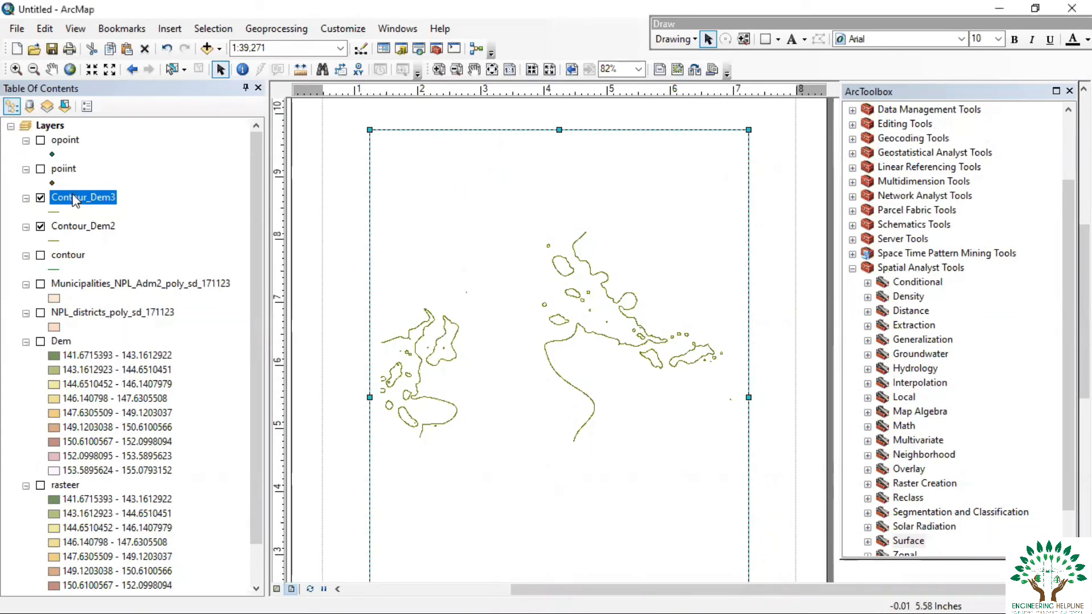
right_click(74, 199)
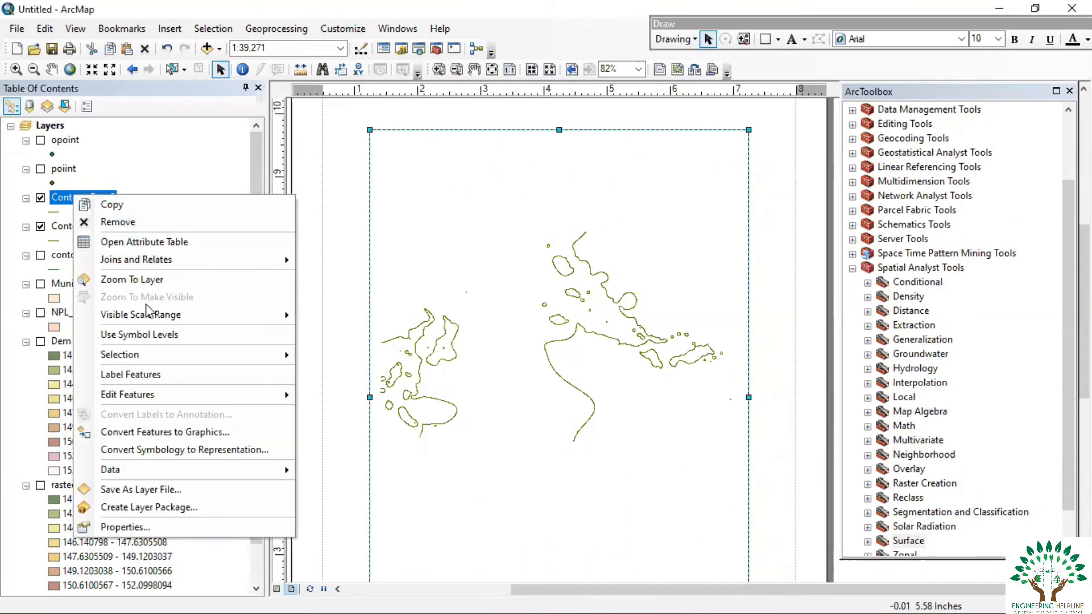
mouse_move(160, 393)
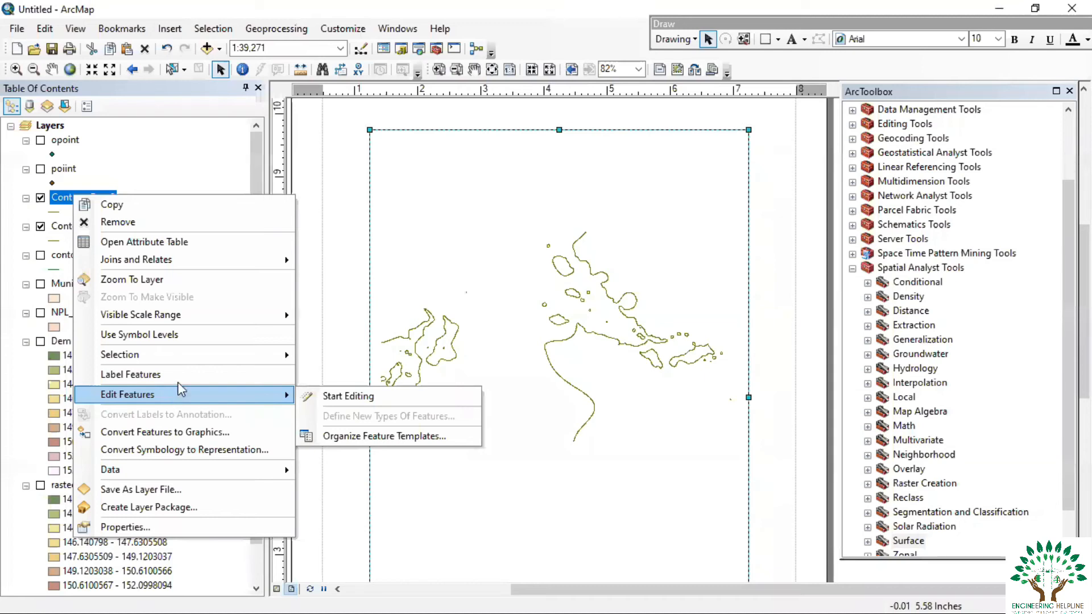
click(93, 204)
click(348, 161)
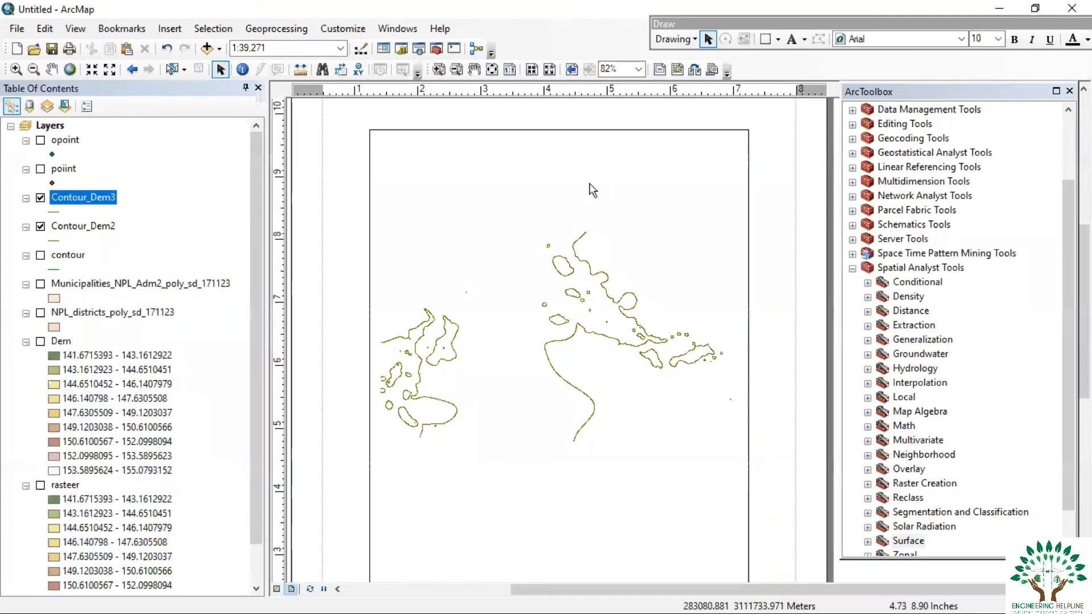
Step: Return from the layout to data view and close the ArcToolbox window
scroll(650, 268, down, 3)
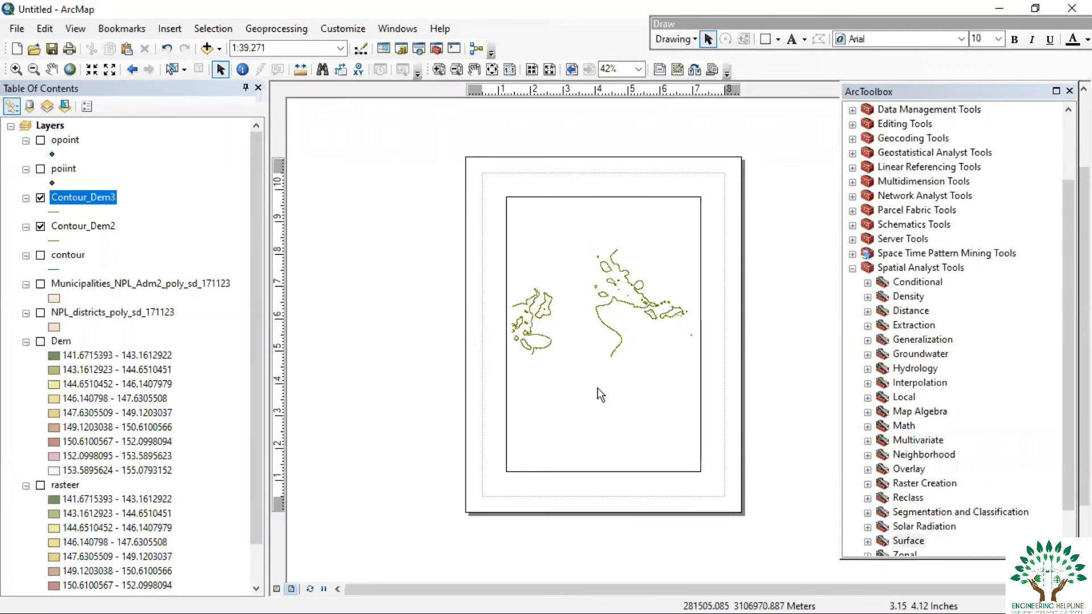
click(277, 588)
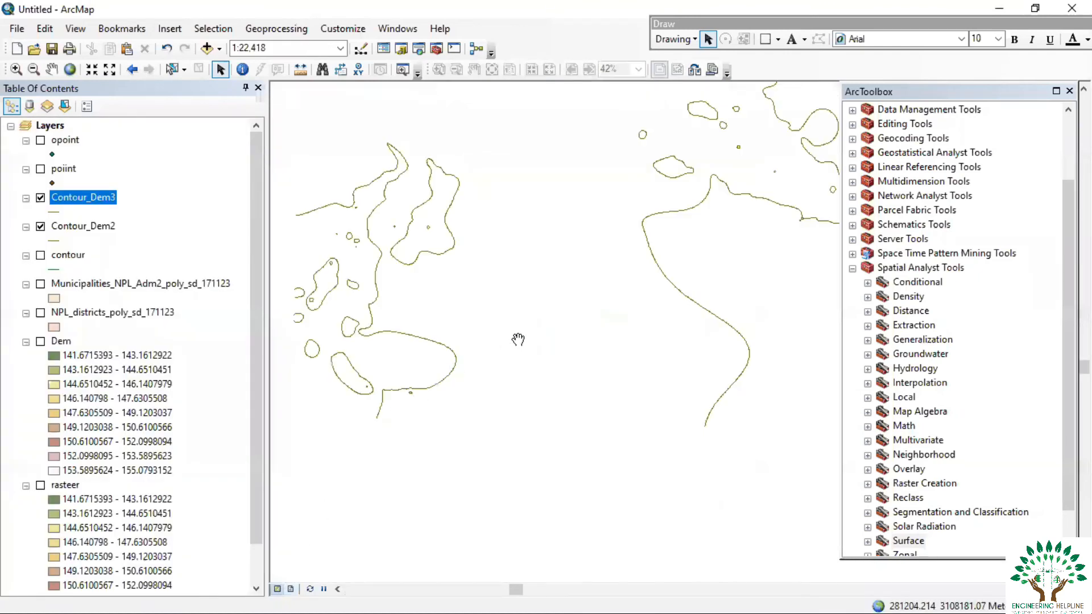
scroll(570, 365, up, 5)
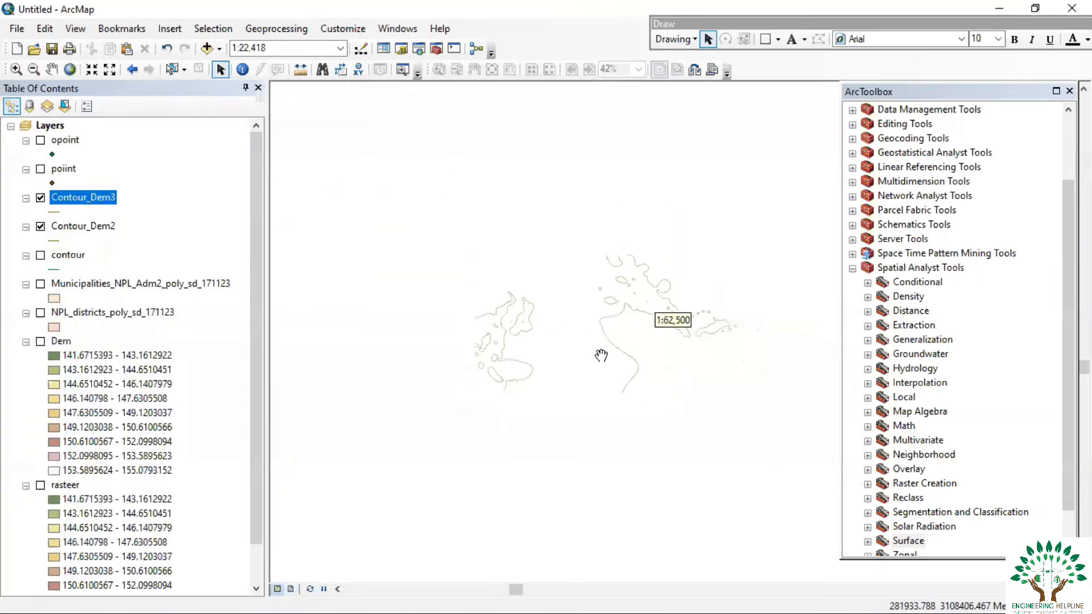
scroll(643, 340, up, 1)
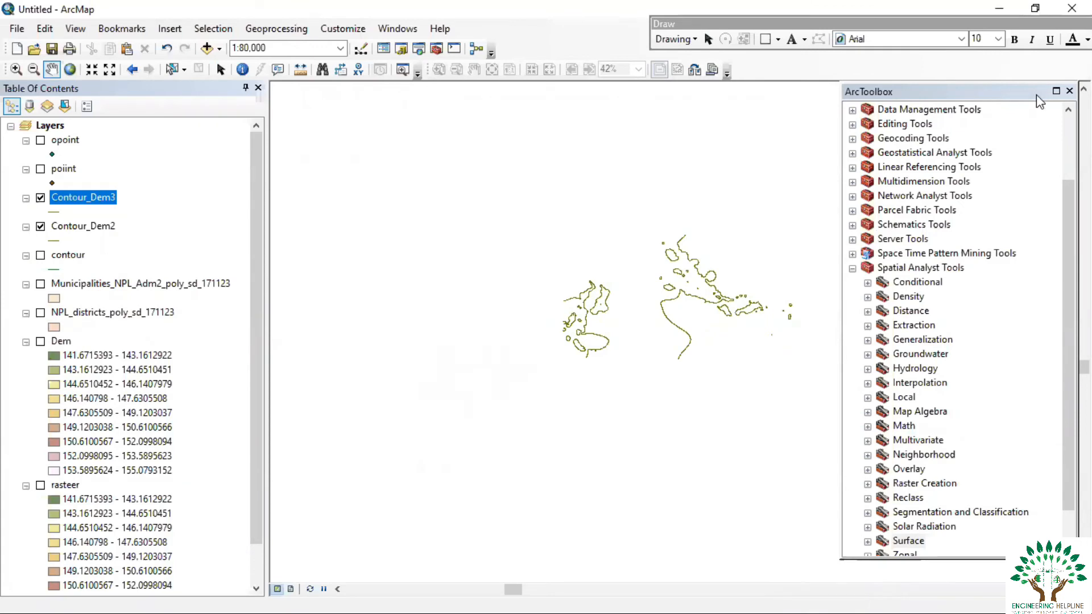
click(1070, 91)
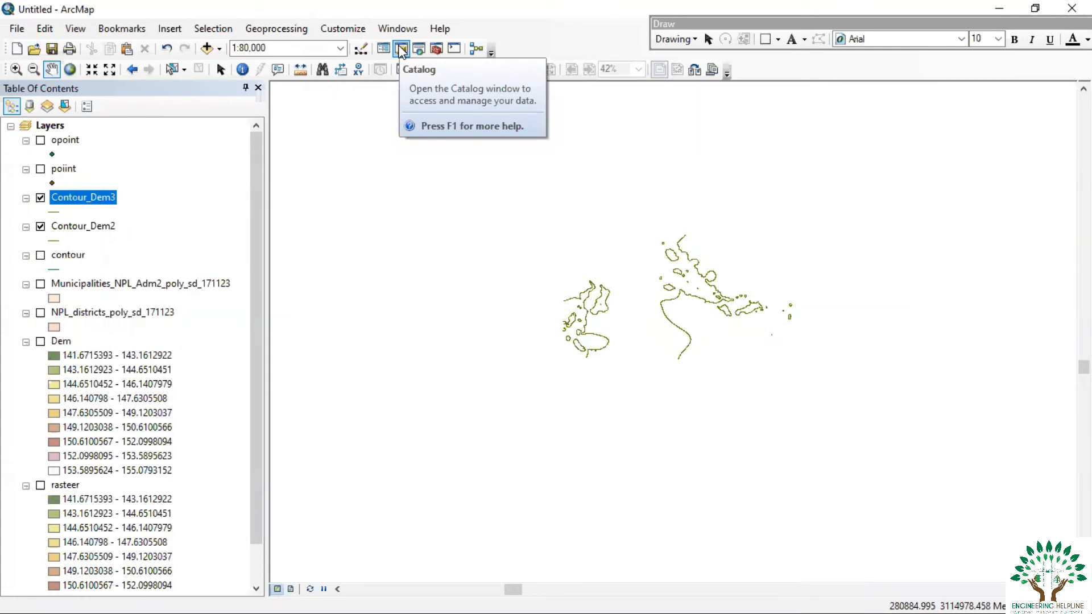
Step: Start a new shapefile in the Desktop\free folder from Catalog, naming it river with the Polyline feature type
click(401, 49)
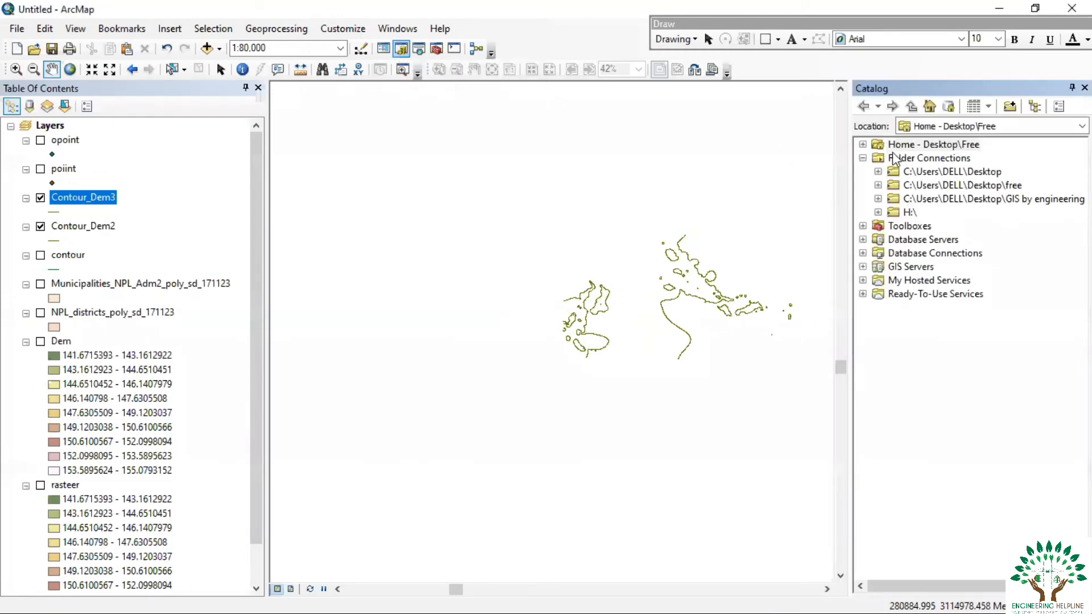
drag(880, 91, 893, 85)
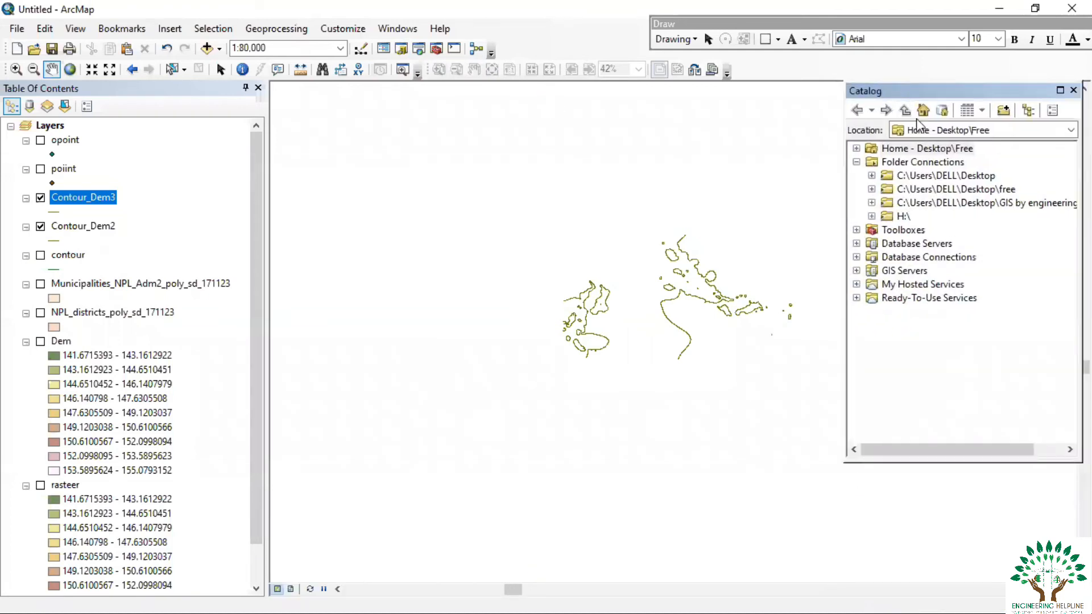
click(962, 192)
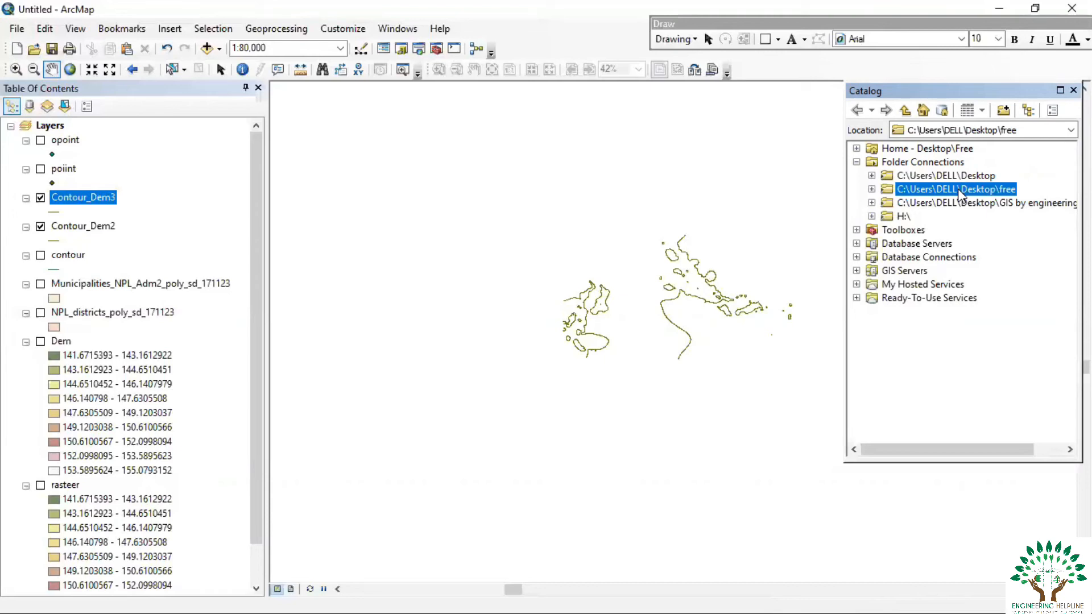
right_click(957, 188)
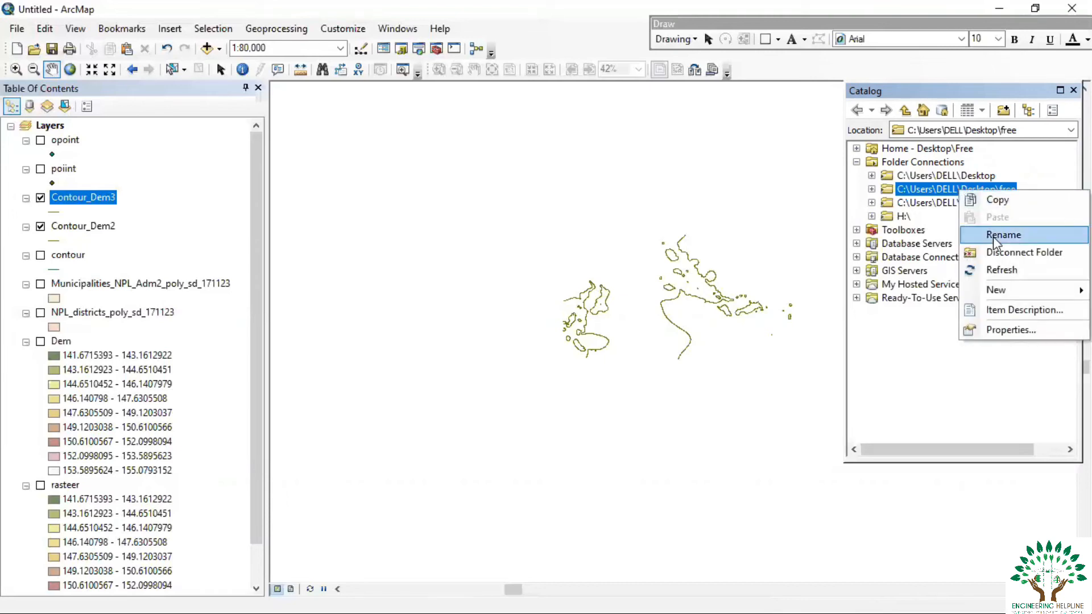
mouse_move(1007, 293)
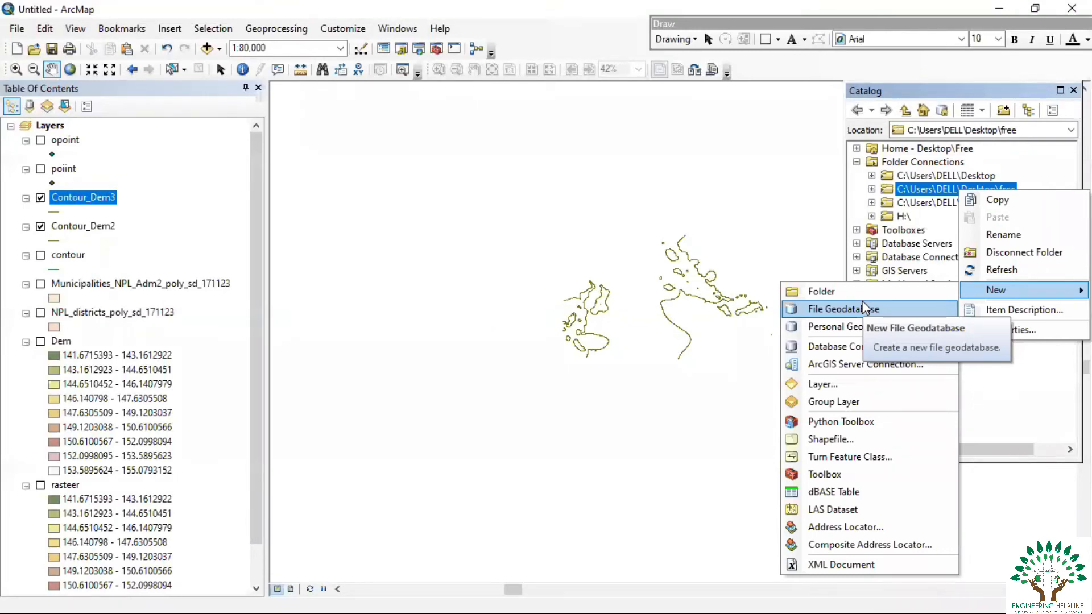
click(831, 439)
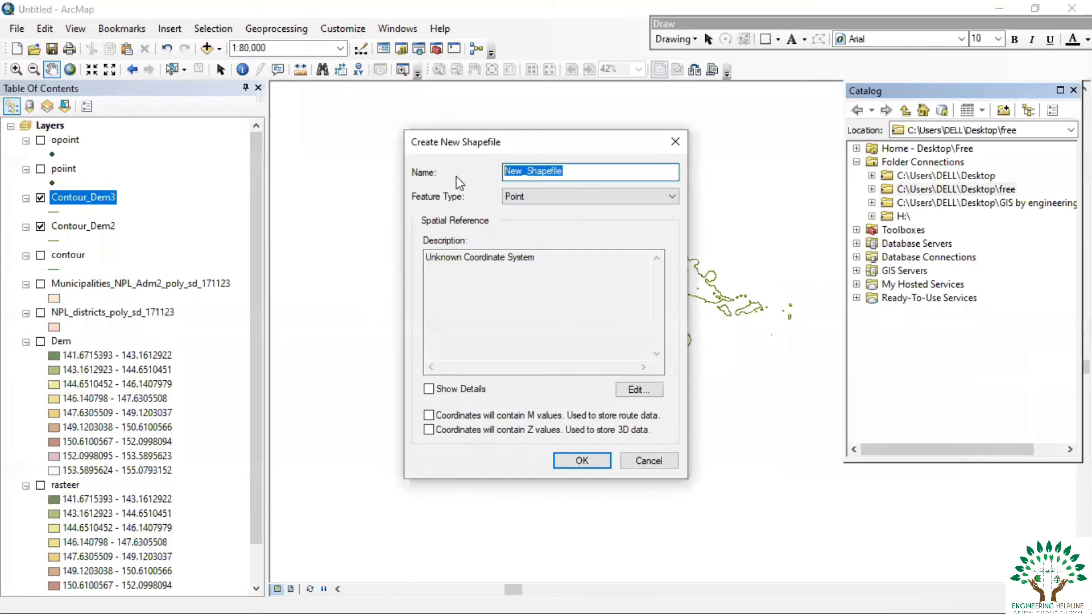
text(river)
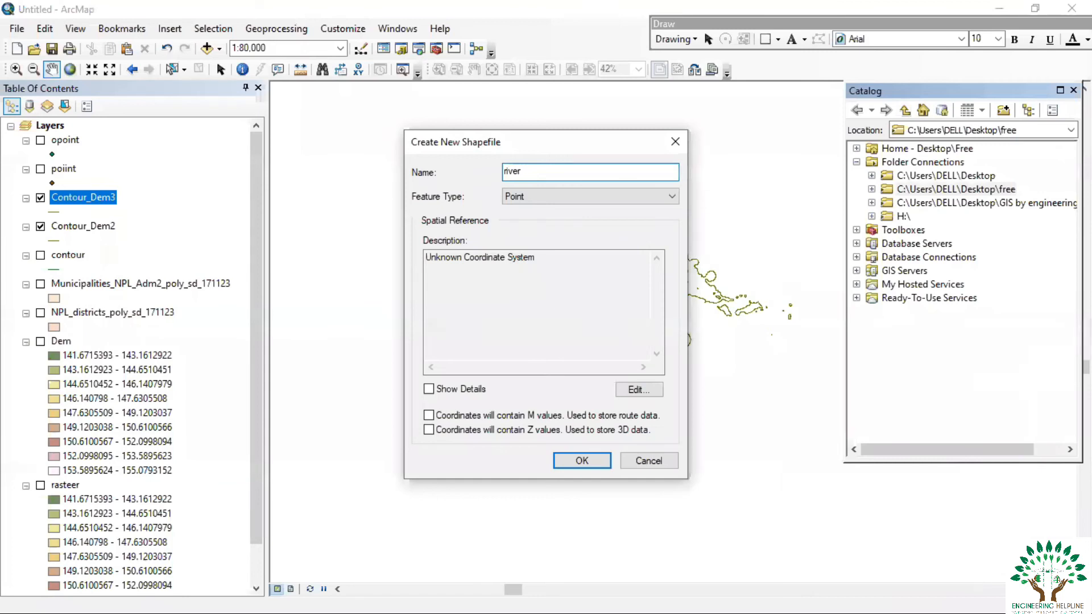
click(524, 197)
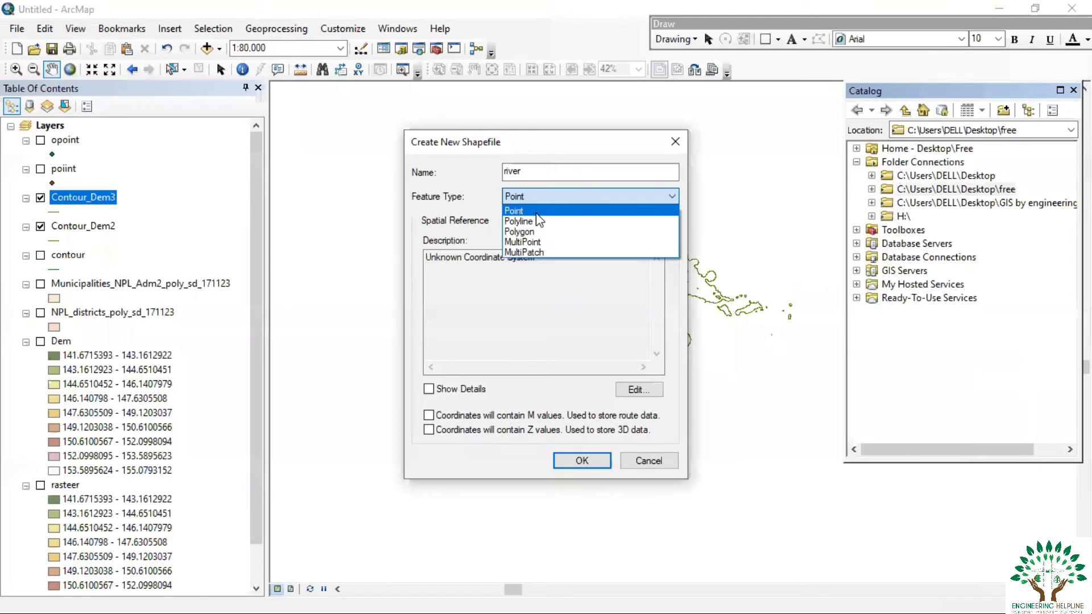
click(531, 222)
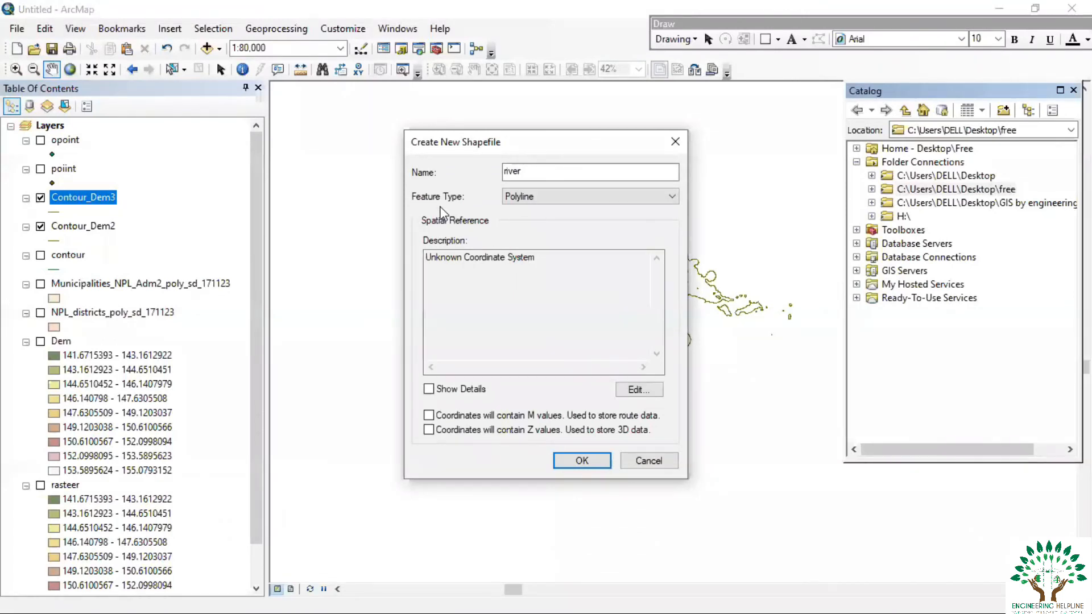
Step: Assign the WGS 1984 coordinate system to the new shapefile and create it, dismissing the coordinate system warning
click(635, 389)
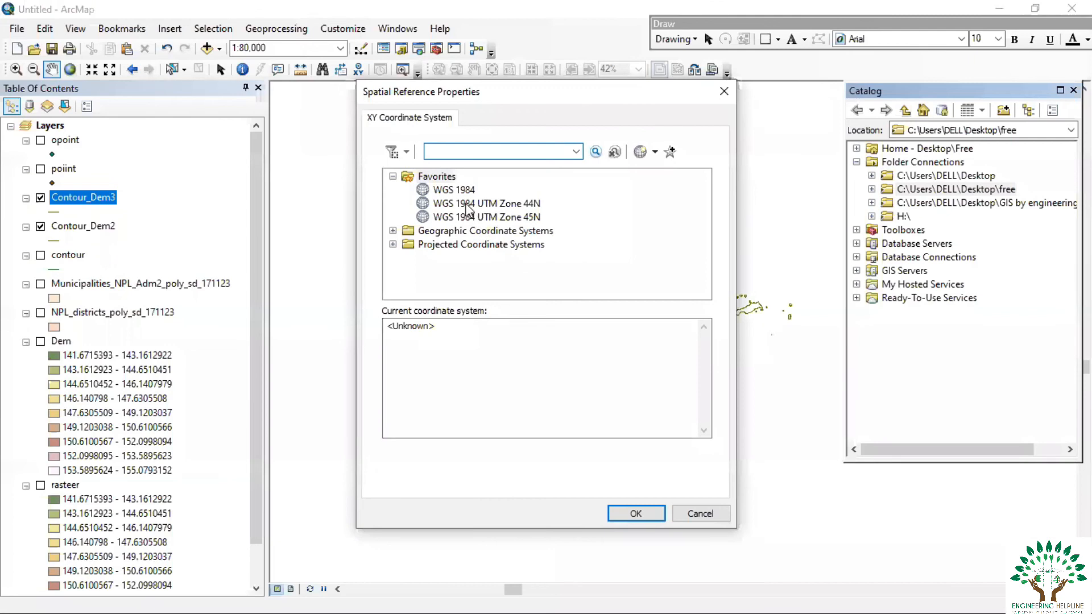
click(458, 190)
click(637, 512)
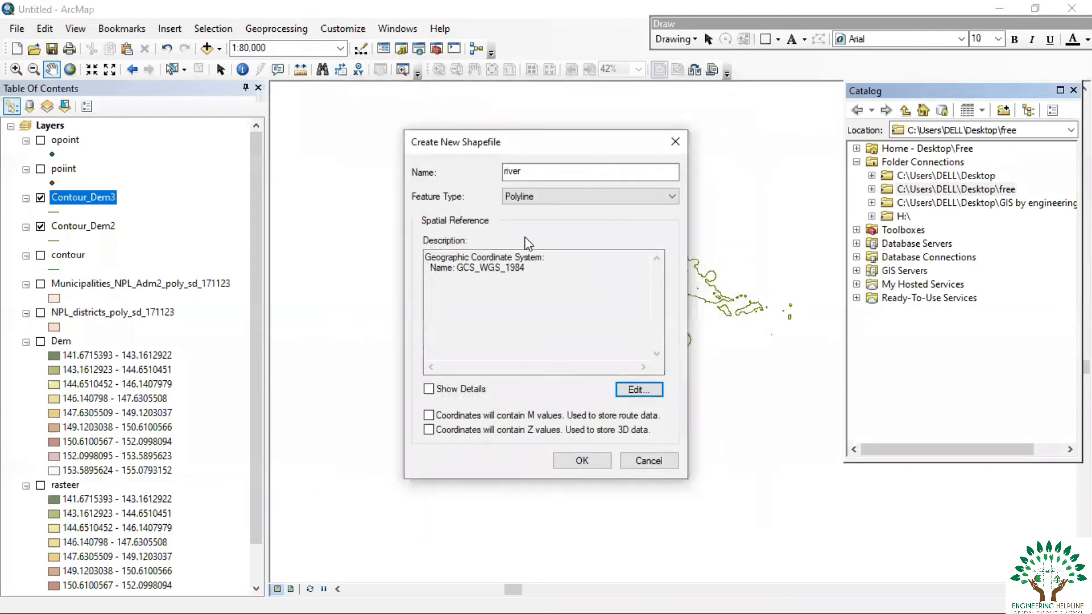
click(588, 465)
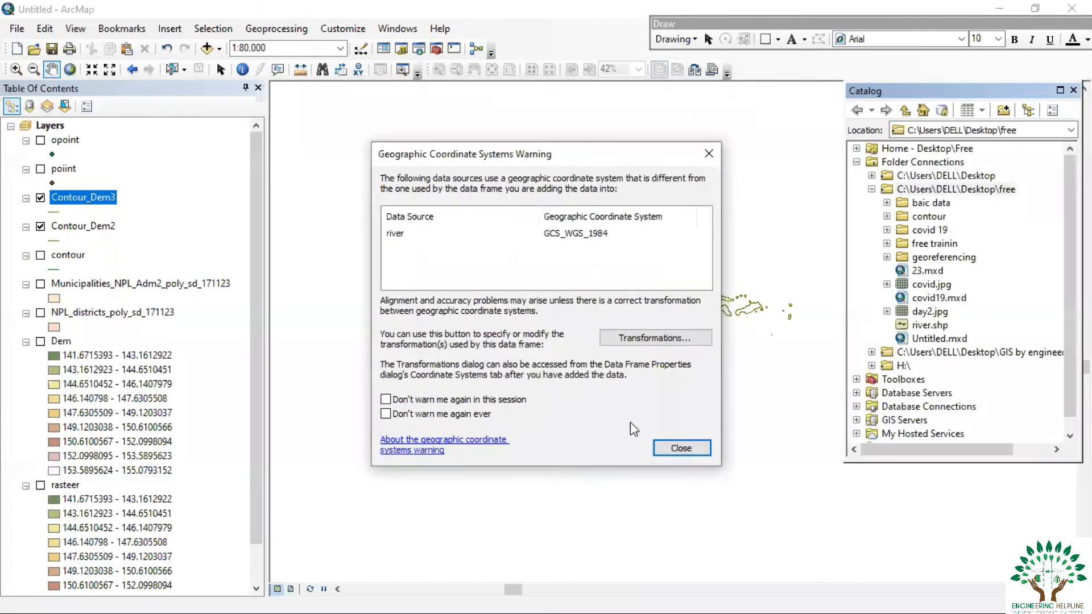
click(686, 447)
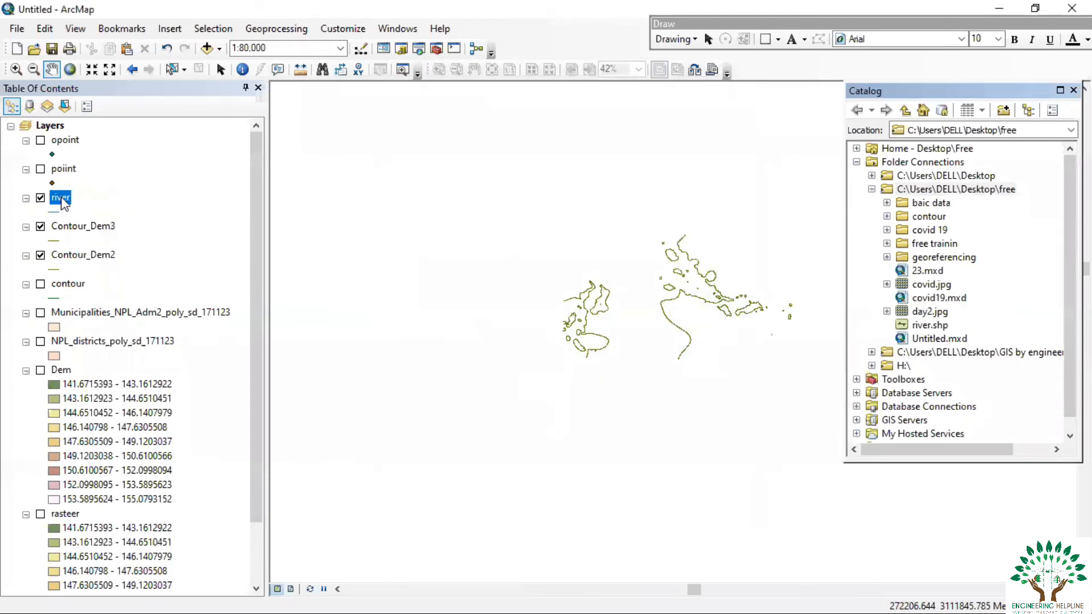
Step: Check the river layer's attribute table and its table options
right_click(63, 203)
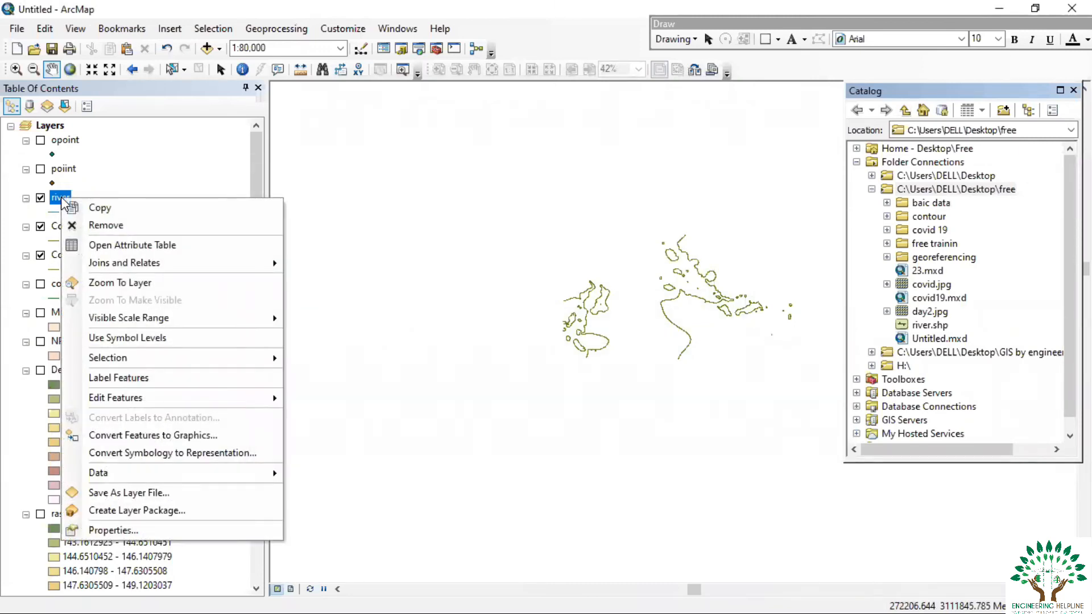
click(129, 245)
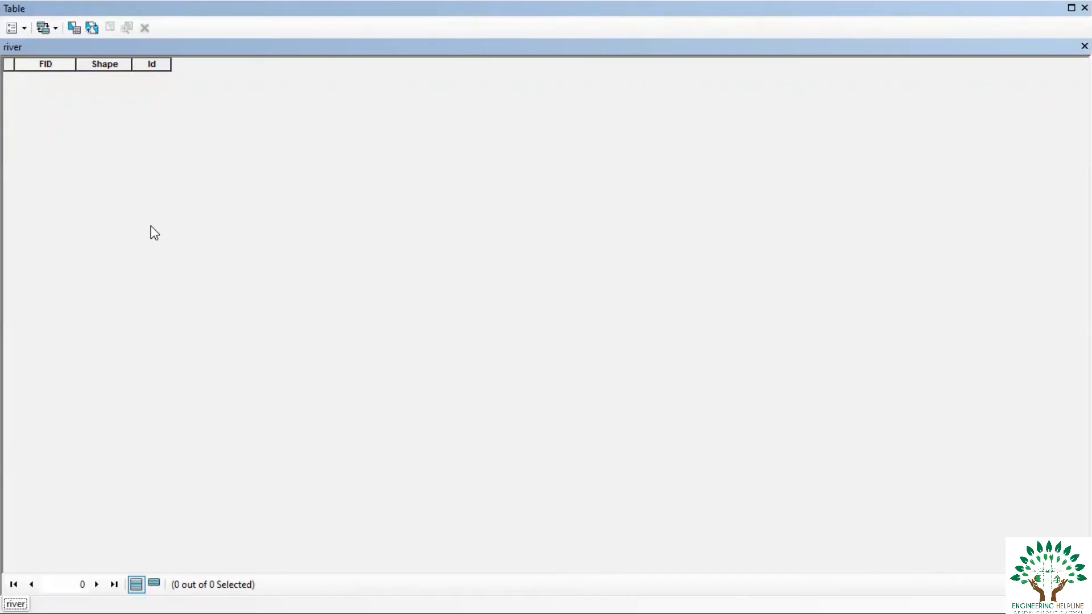
click(12, 27)
click(226, 259)
click(1085, 45)
Step: Start an edit session on the river layer, show the feature creation templates and close Catalog
right_click(61, 200)
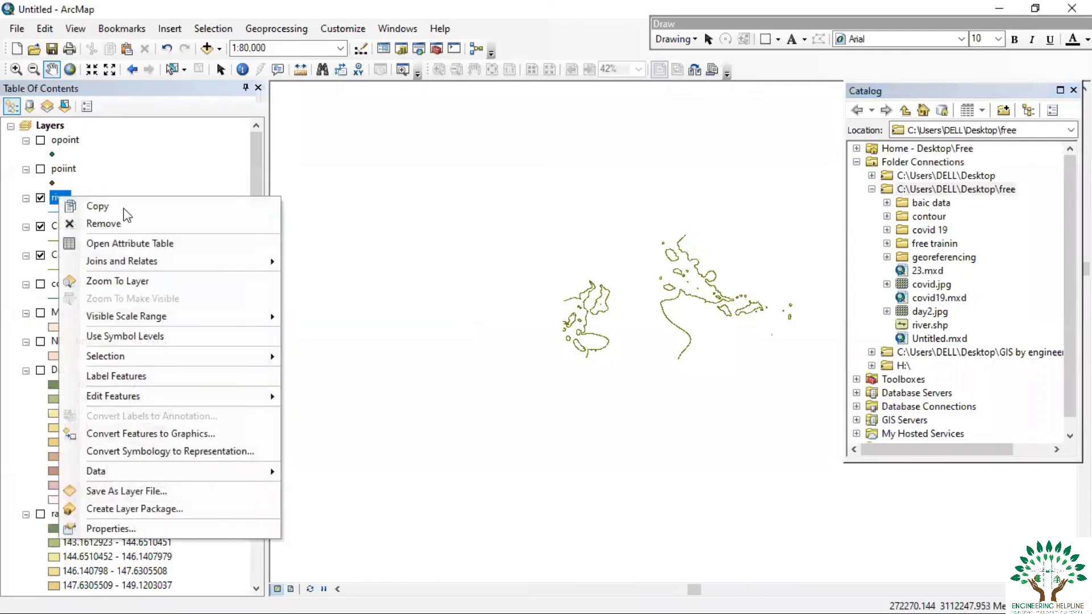
mouse_move(151, 397)
click(330, 397)
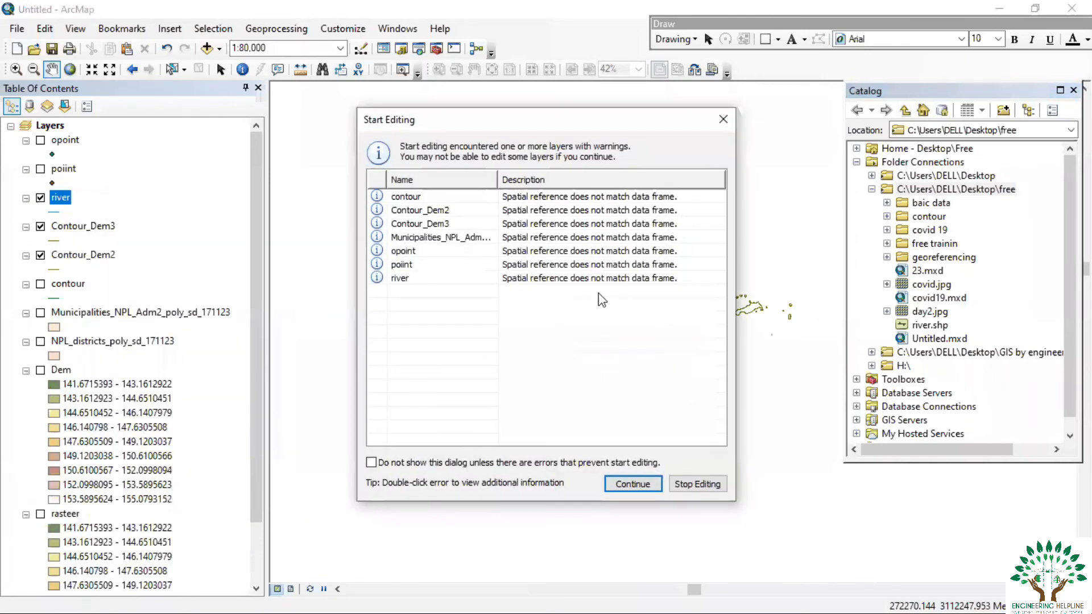
click(633, 484)
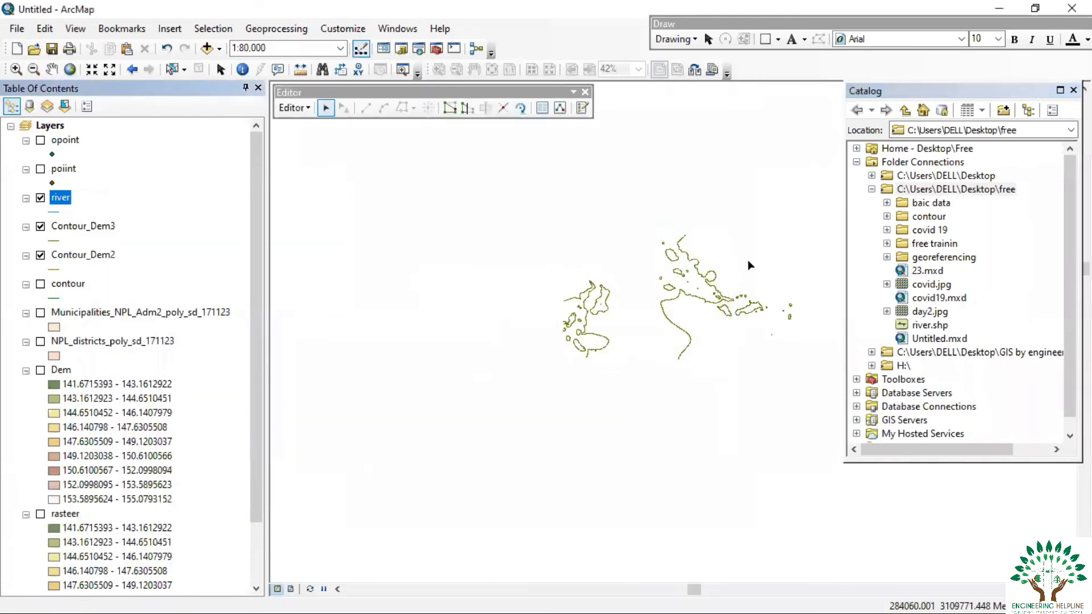
click(581, 108)
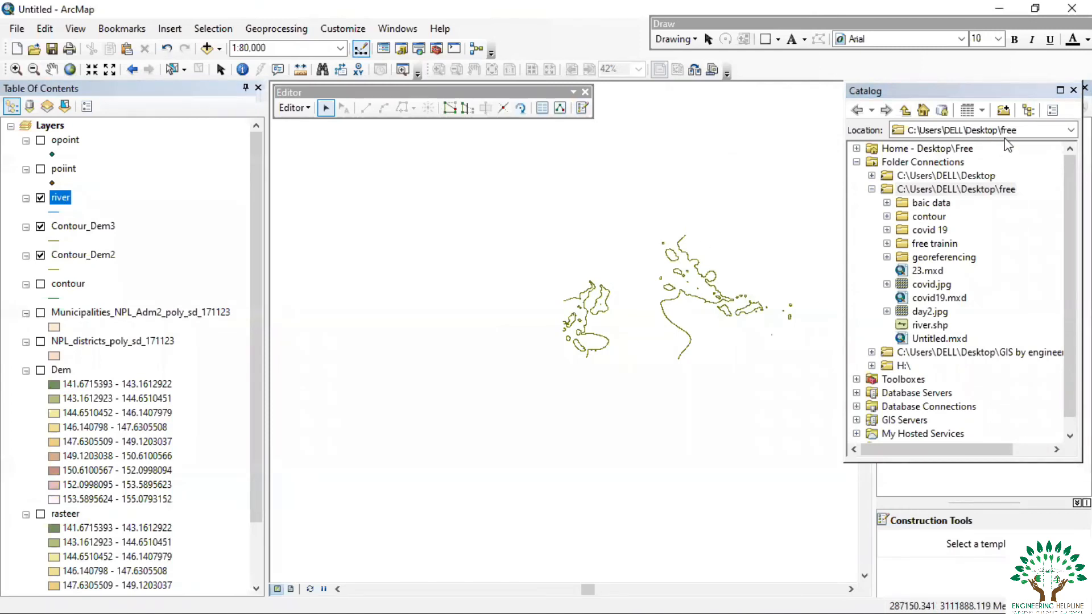
click(1073, 90)
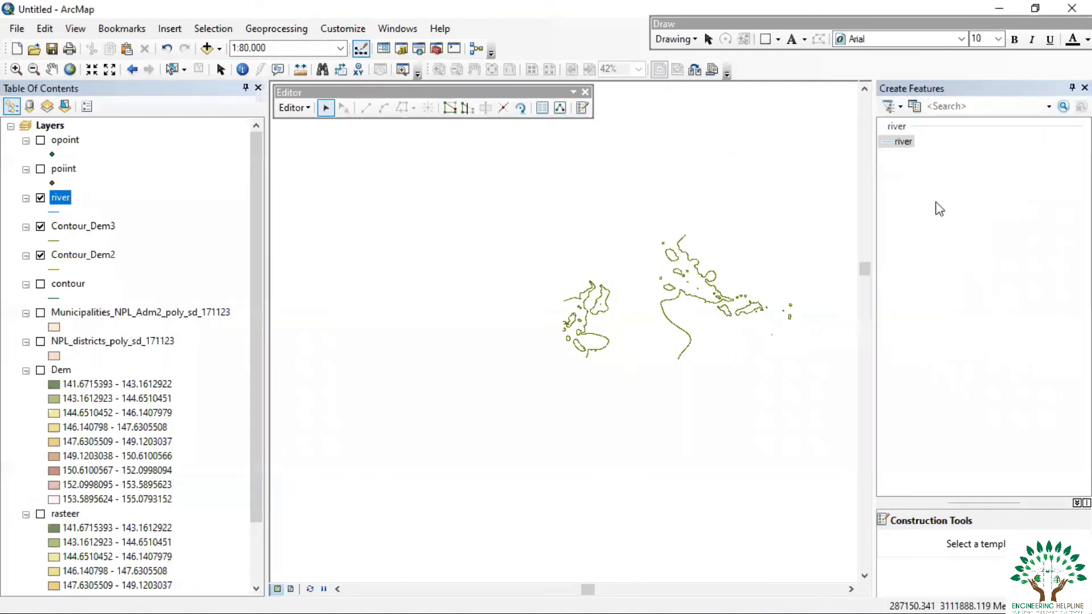
Step: Digitize a curved river line west of the contours, running south and bending west, and show the Dem layer
click(903, 141)
click(441, 200)
click(439, 244)
click(434, 261)
click(447, 302)
click(459, 317)
click(469, 339)
click(478, 369)
click(475, 390)
click(461, 404)
click(440, 421)
click(415, 426)
click(390, 433)
click(368, 433)
click(353, 434)
click(330, 434)
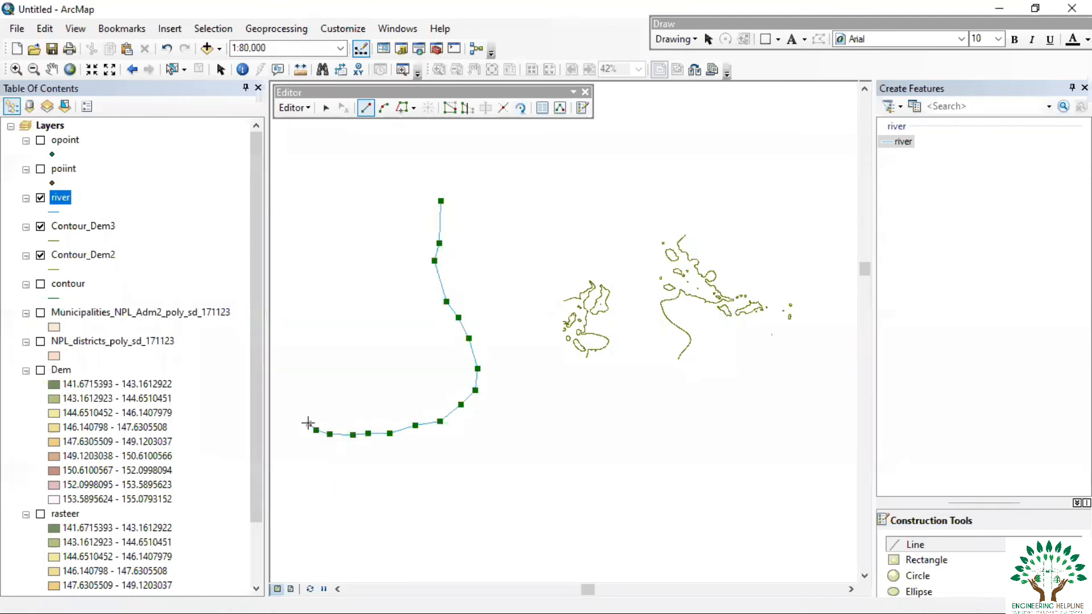
double_click(308, 423)
click(40, 370)
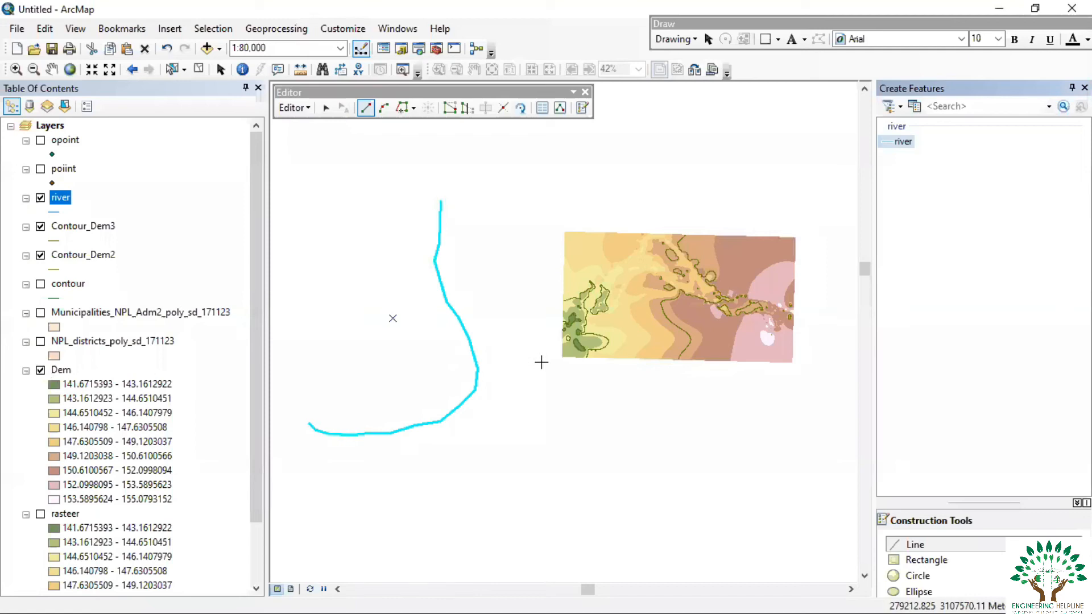
Step: Digitize a second river line across the Dem surface, from beyond its southwest corner through the channel contours to past its east edge
click(541, 363)
click(551, 348)
click(563, 328)
click(591, 305)
click(607, 290)
click(628, 280)
click(641, 274)
click(660, 279)
click(675, 273)
click(689, 283)
click(698, 289)
click(713, 295)
click(719, 298)
click(738, 298)
click(757, 312)
click(766, 308)
click(793, 320)
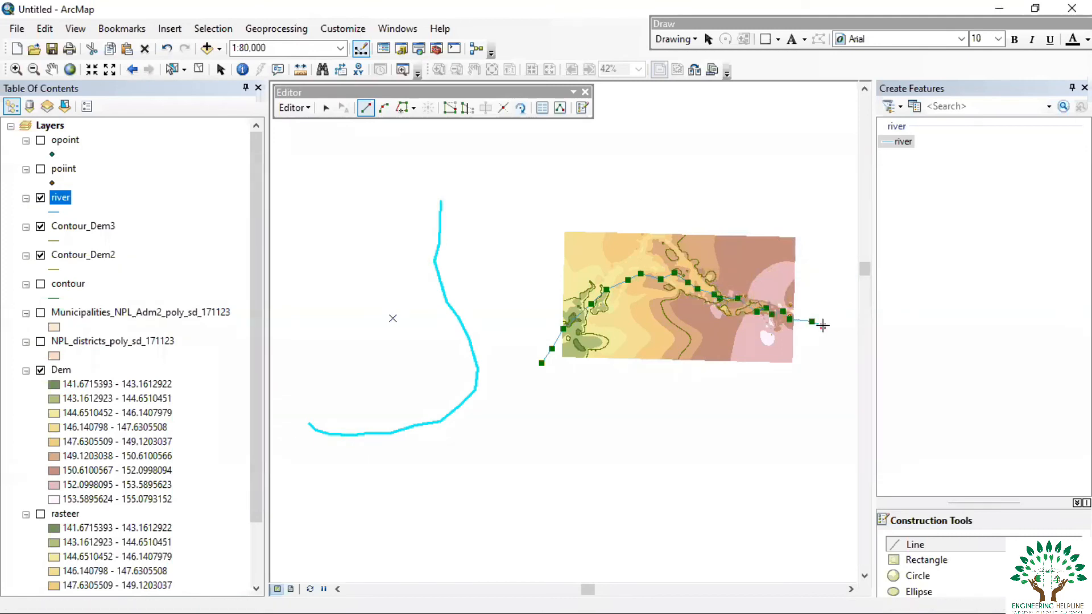
double_click(828, 326)
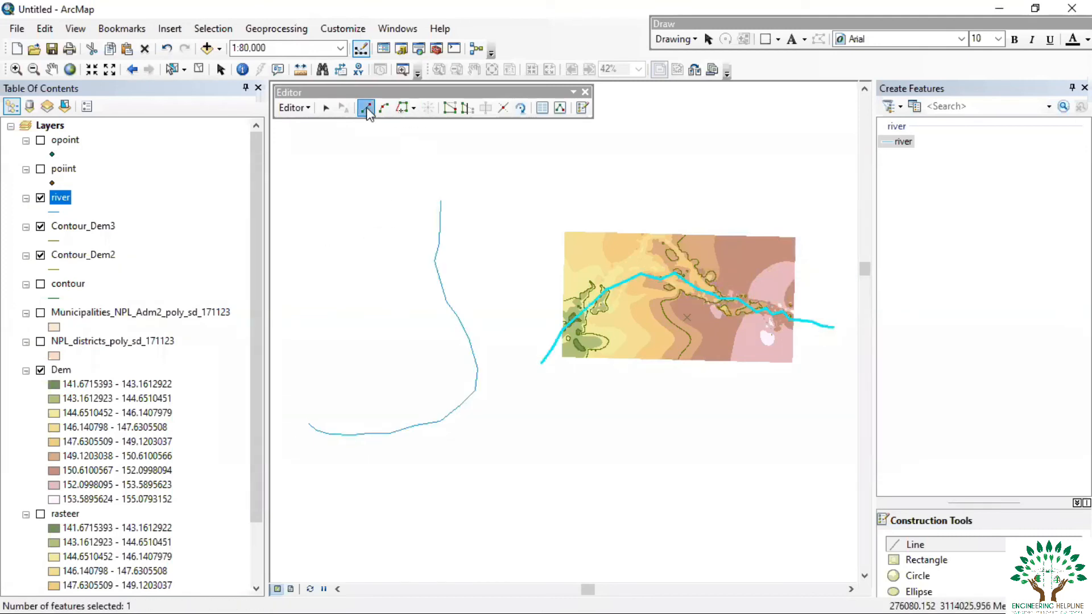
Step: Delete the first river line, the curved one west of the Dem surface
click(323, 108)
click(438, 235)
right_click(438, 236)
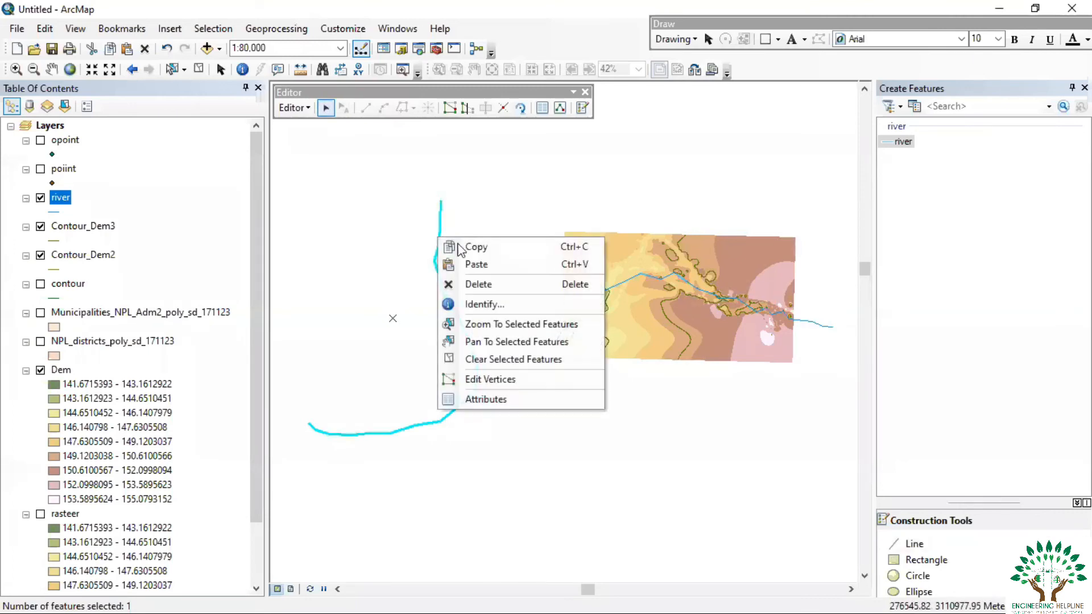
click(483, 282)
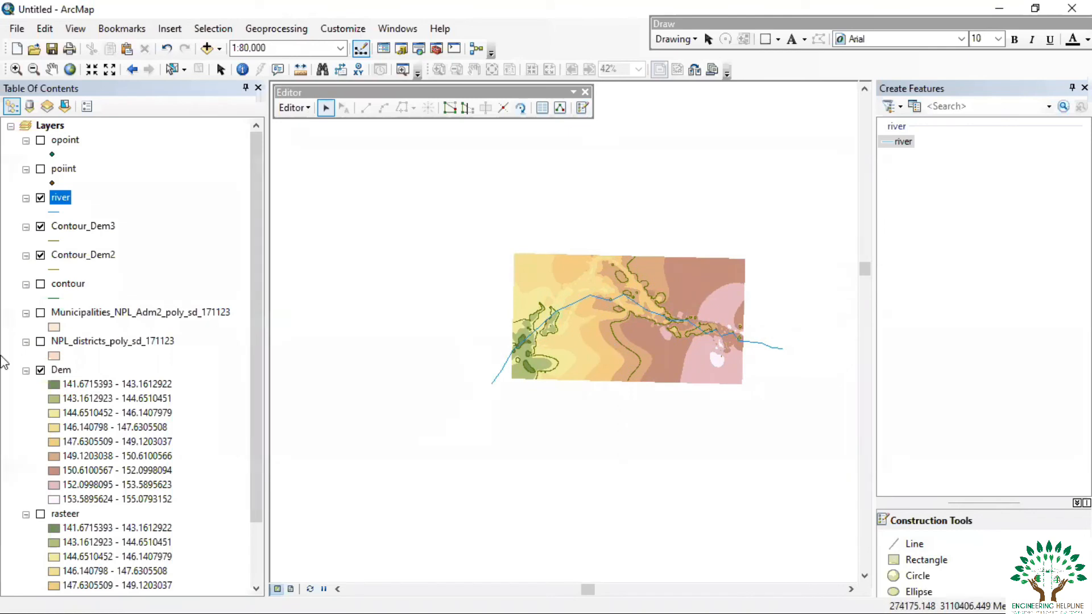
Step: Hide the Dem layer and show the labelled contour layer together with the river line
click(41, 370)
scroll(654, 318, up, 3)
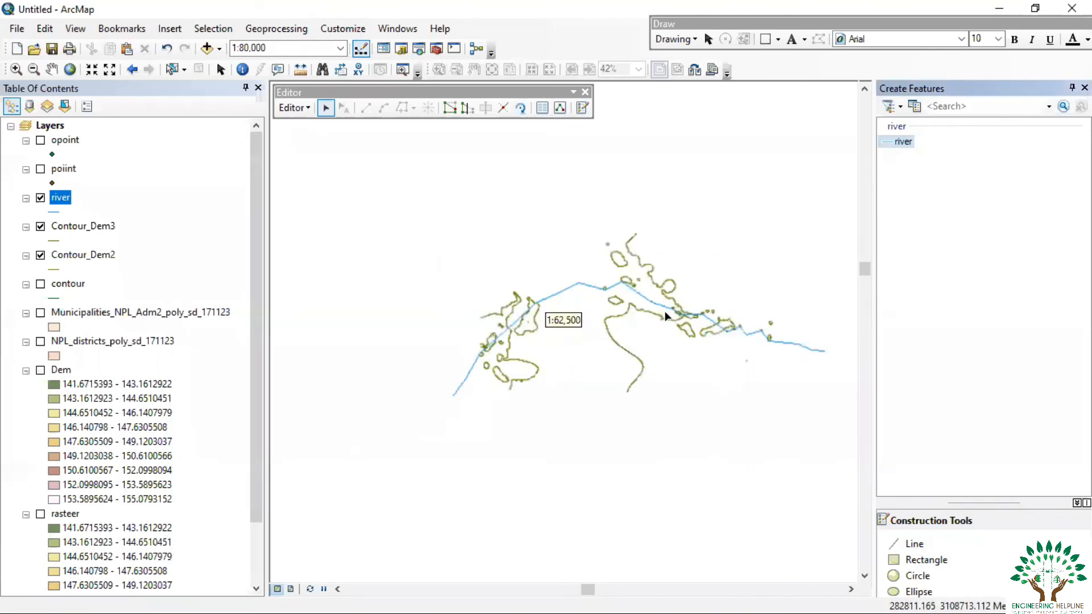
scroll(648, 352, down, 2)
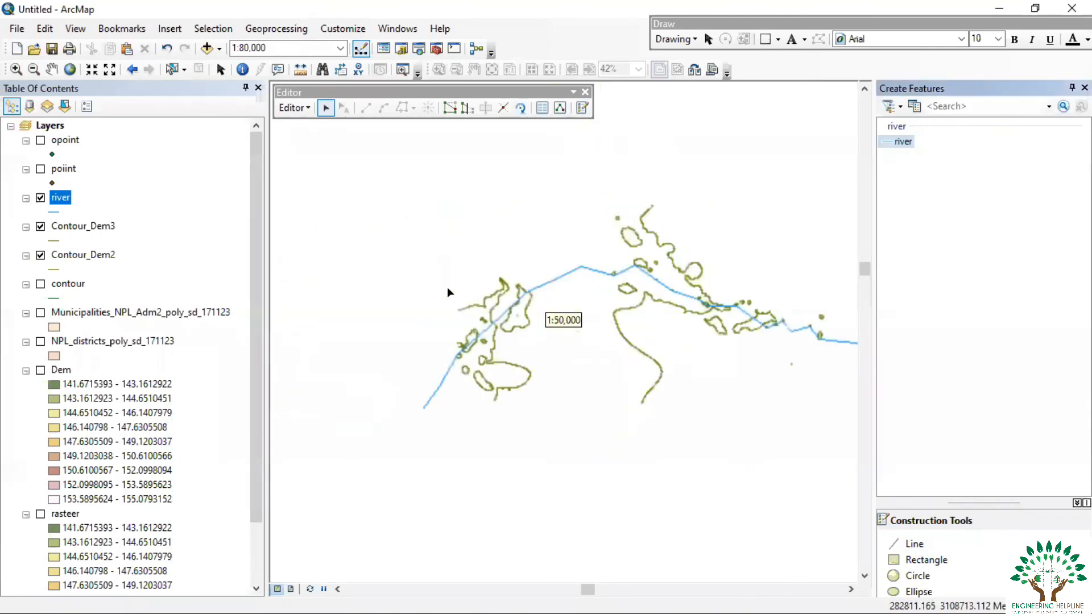
click(41, 284)
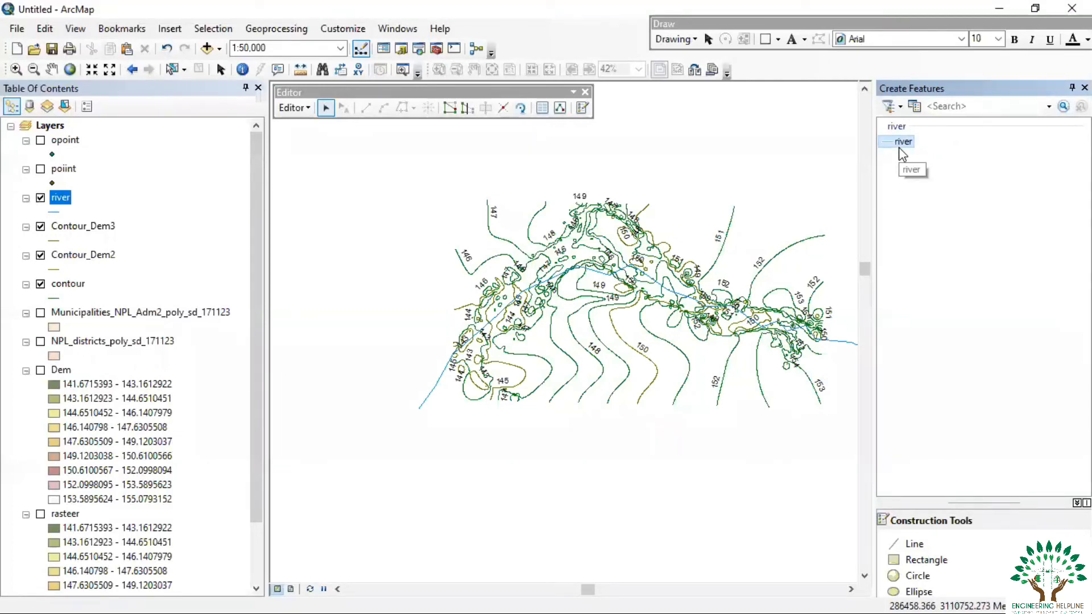
Step: Switch the map to layout view to see the contours and river on the page
click(291, 589)
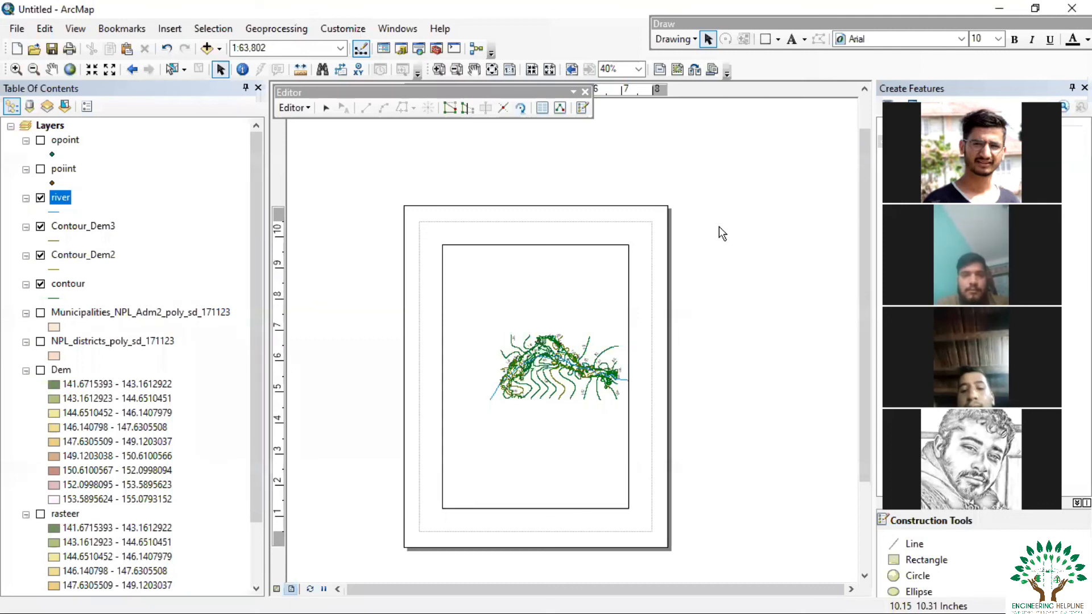
scroll(542, 364, down, 2)
scroll(541, 364, up, 1)
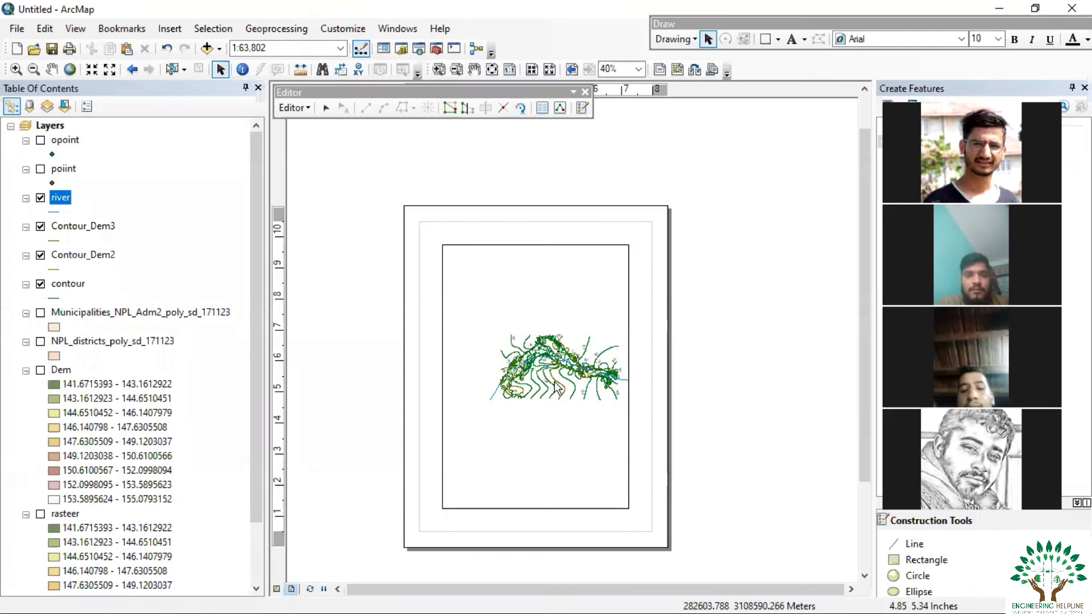
drag(570, 394, 571, 385)
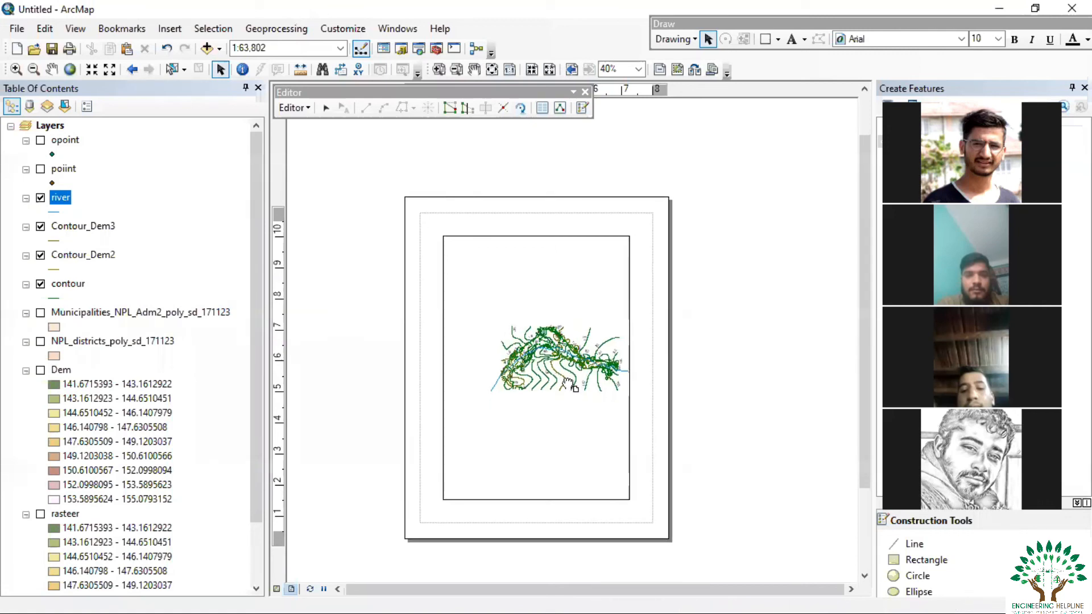